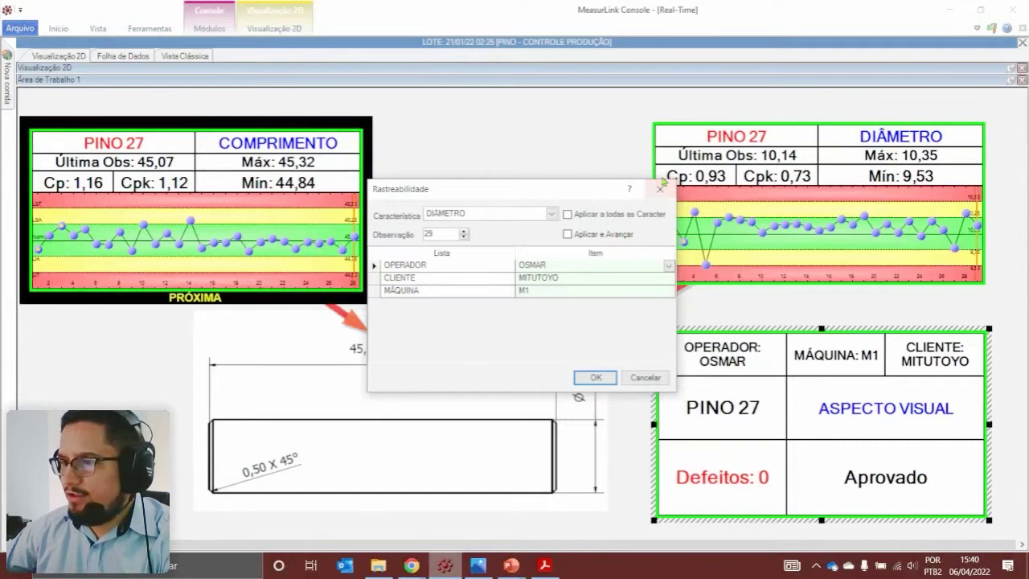
Close the Rastreabilidade dialog without changing the traceability items
click(661, 189)
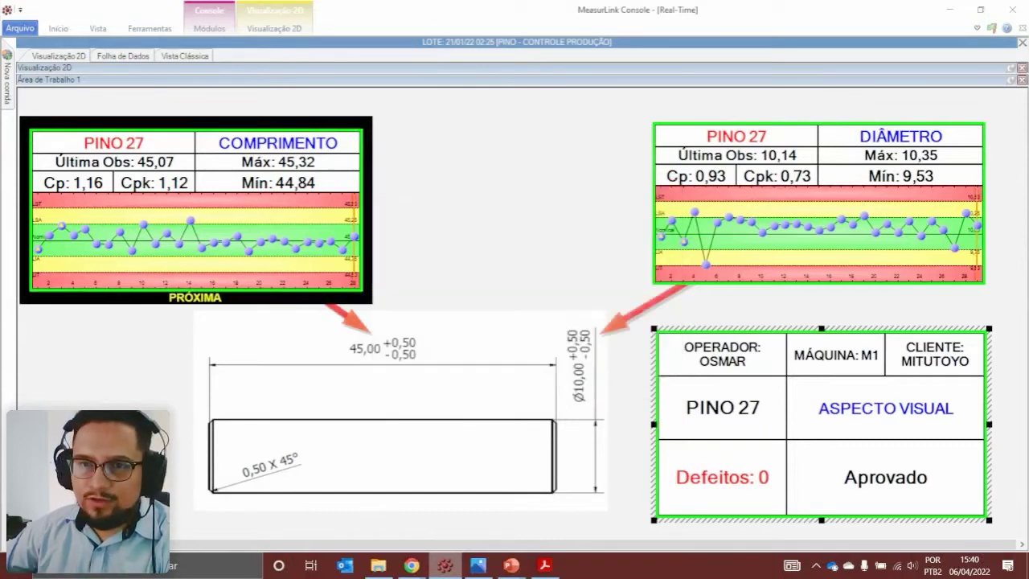
click(412, 565)
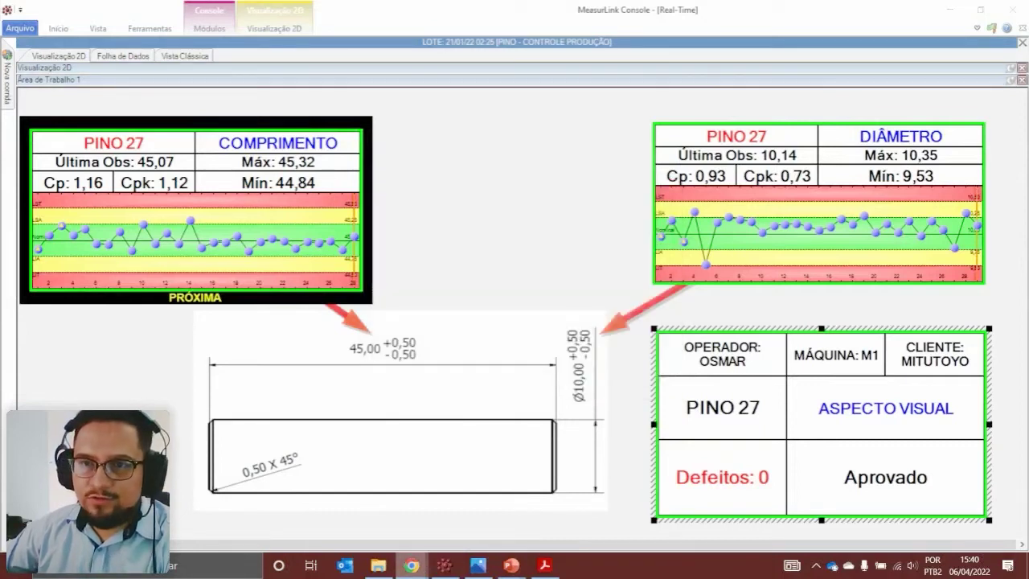
click(494, 259)
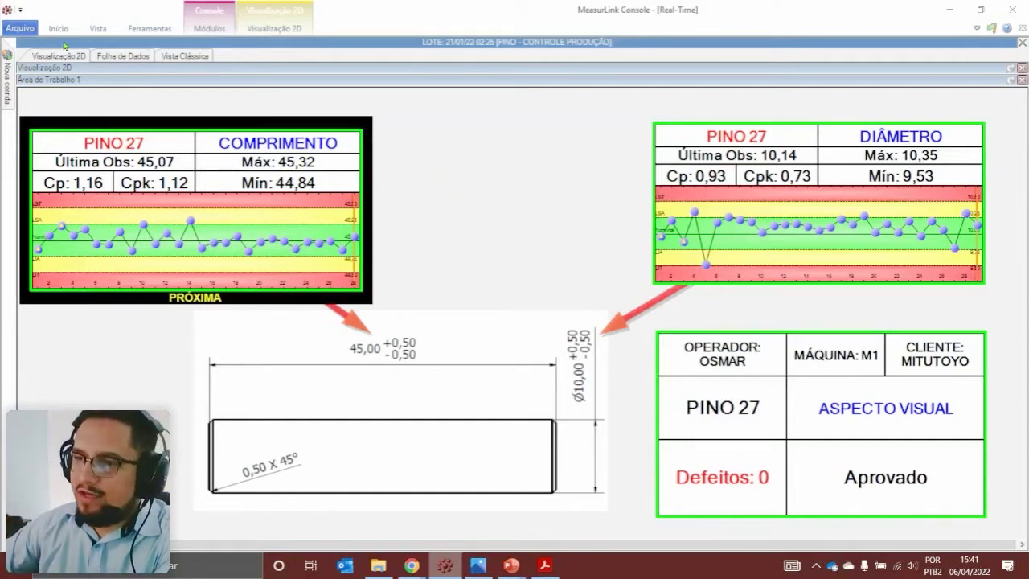
End the active PINO - CONTROLE PRODUÇÃO run without saving its layout views
click(20, 28)
click(78, 127)
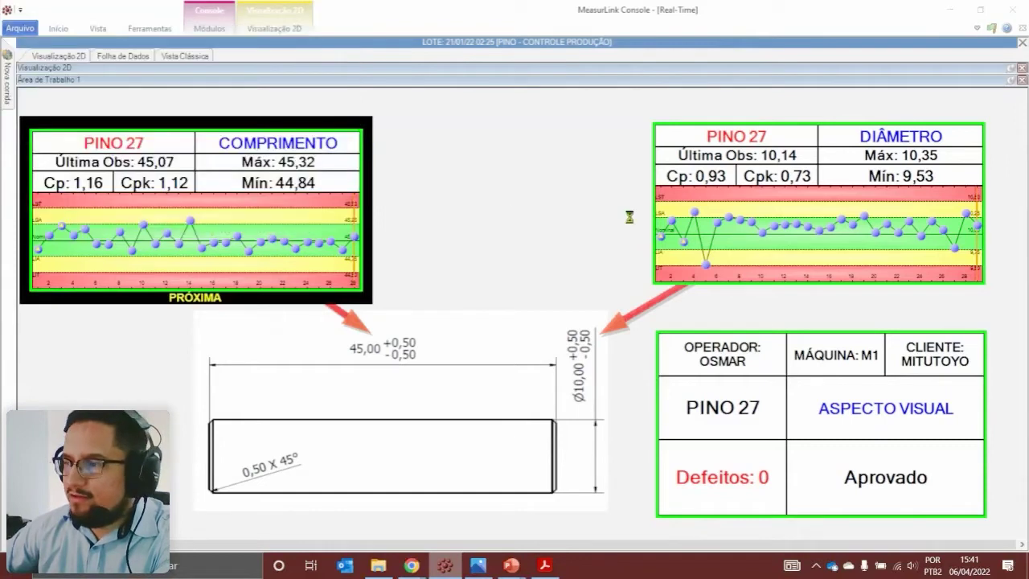
click(611, 314)
click(581, 360)
click(660, 373)
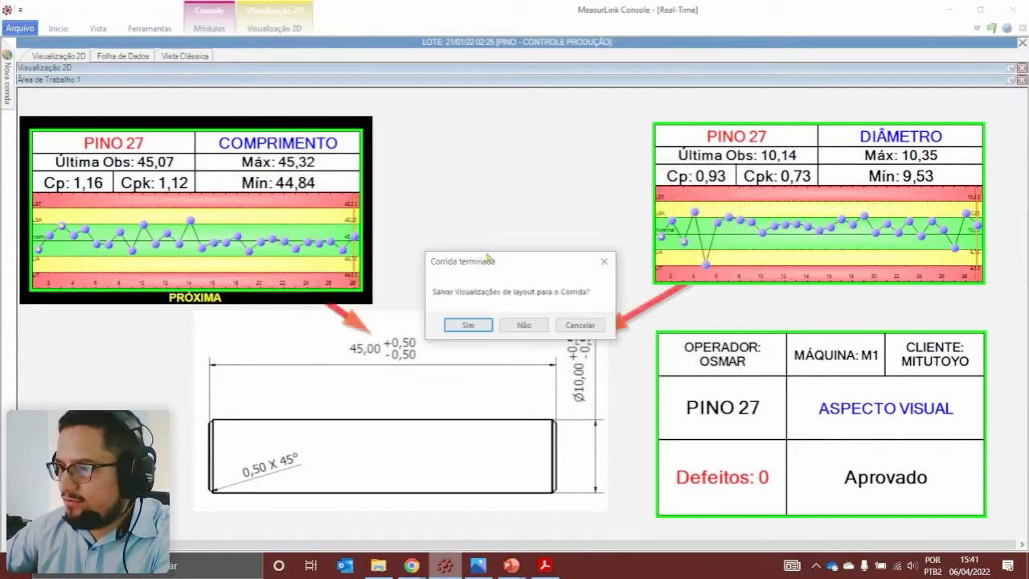
click(532, 324)
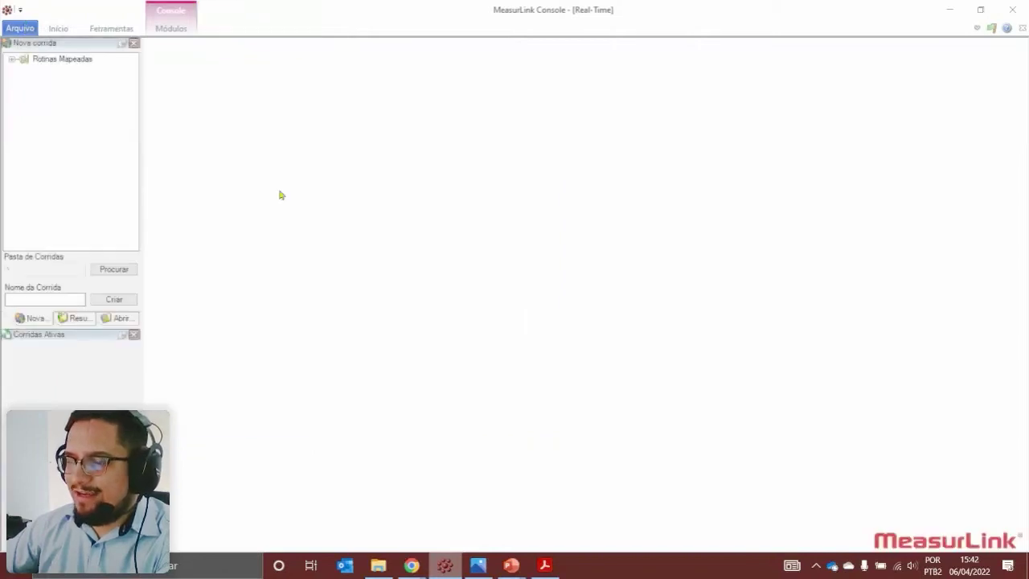
Switch to Photos to examine the pin drawing IMAGEM-PINO.png, and put it away again
click(483, 566)
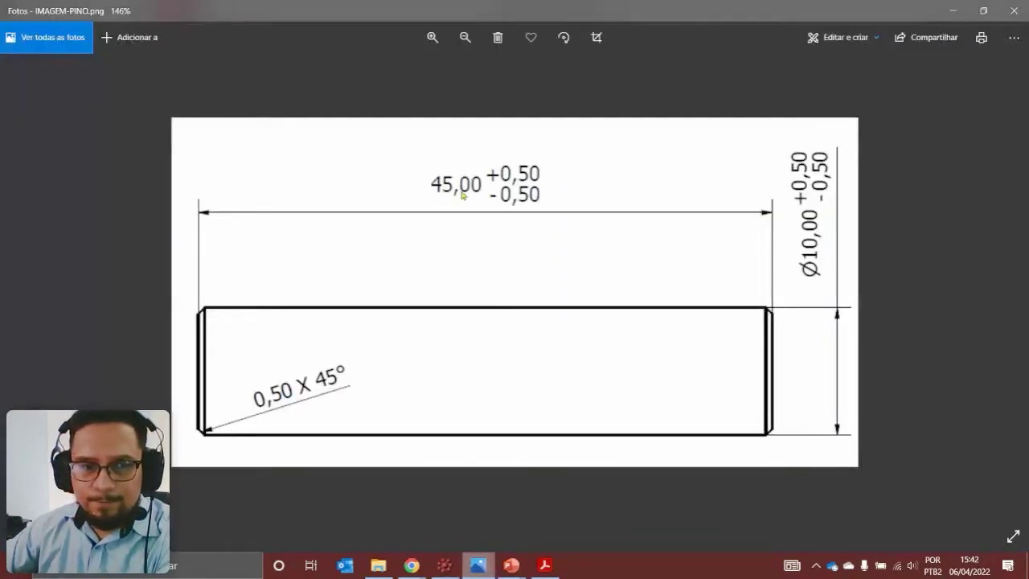
click(952, 10)
click(20, 28)
click(66, 102)
click(611, 273)
click(611, 273)
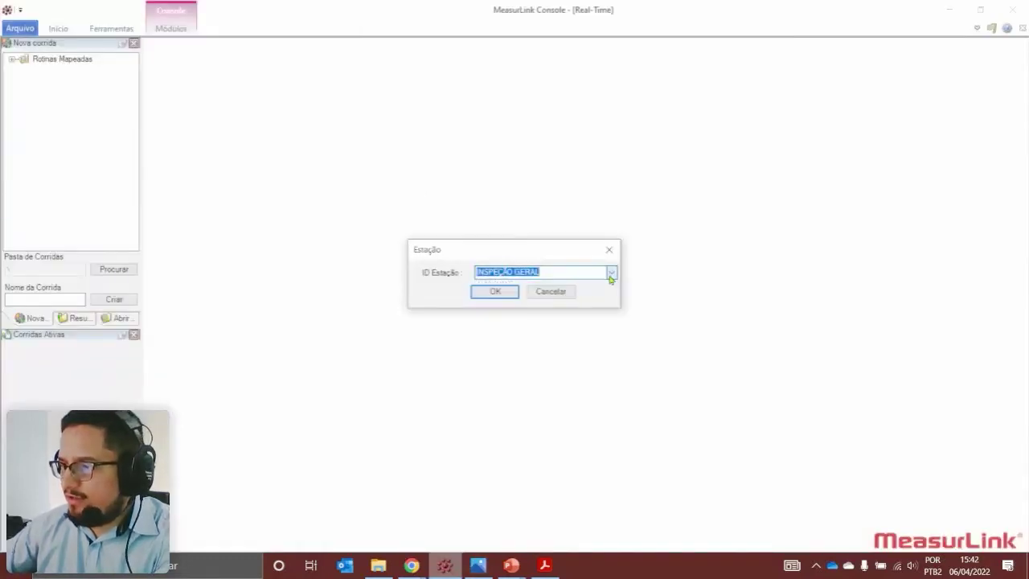
click(542, 294)
click(58, 28)
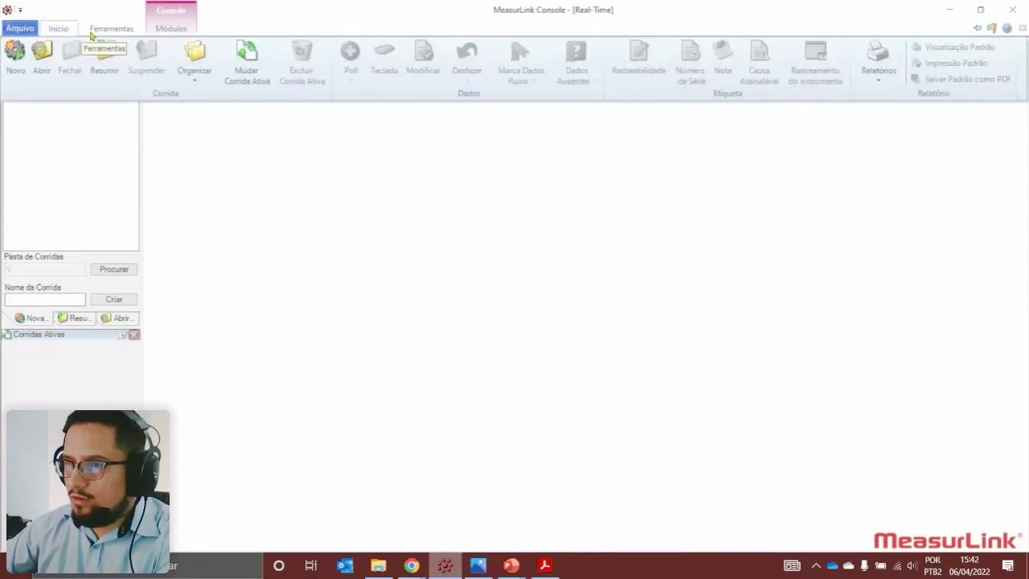
click(96, 8)
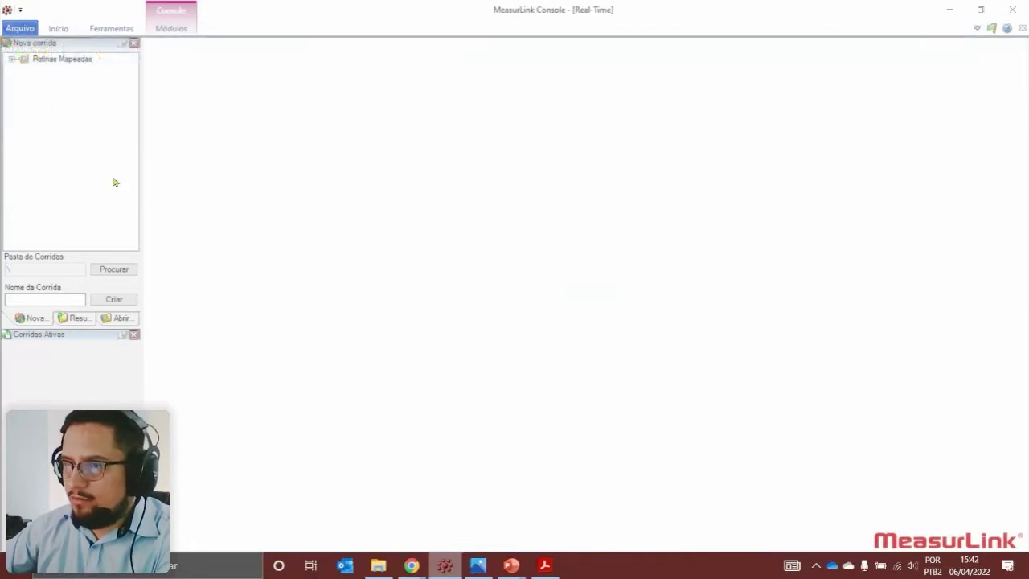
Close the Real-Time module and launch the Support Center module
click(1021, 30)
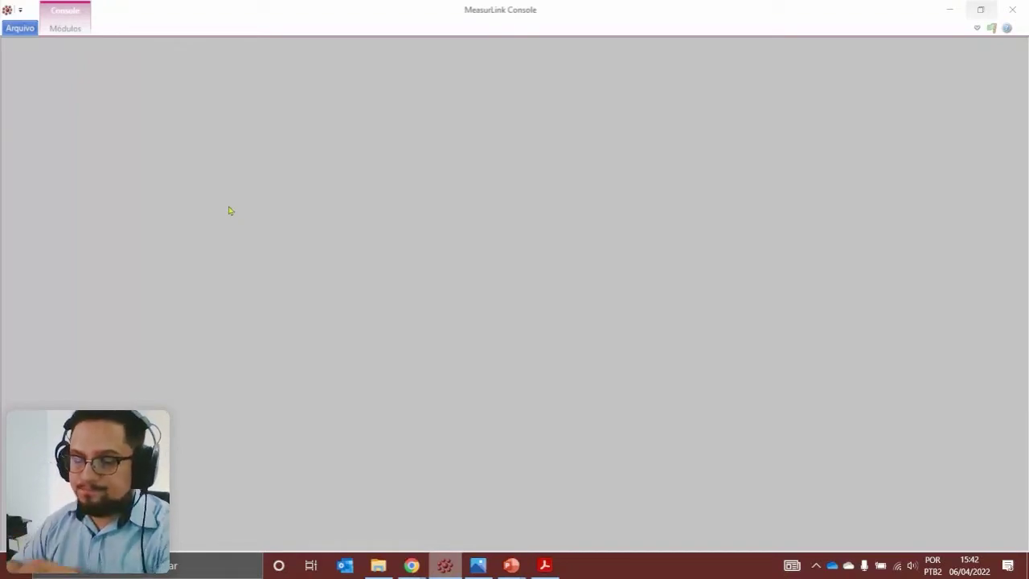
click(81, 30)
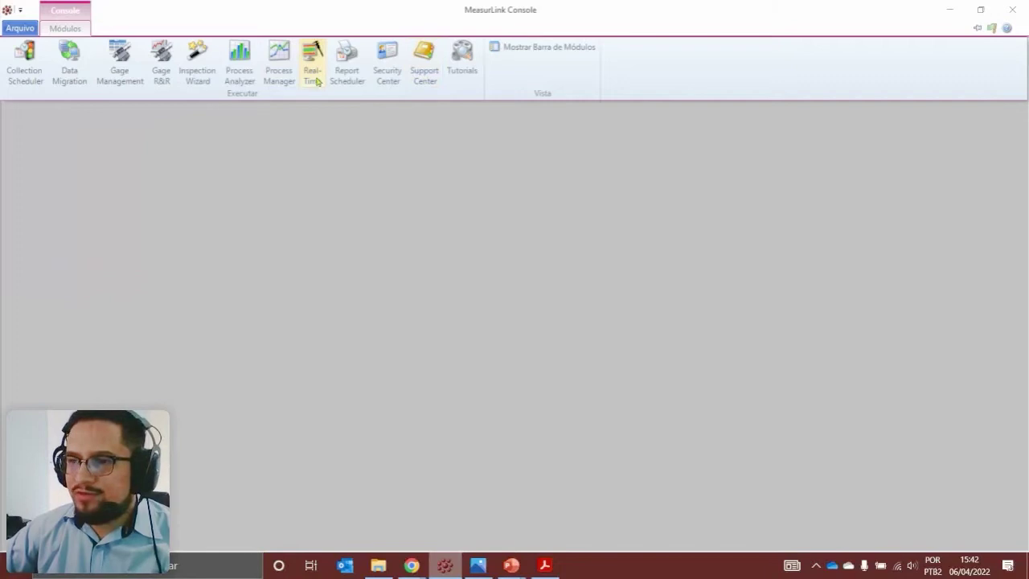
click(425, 73)
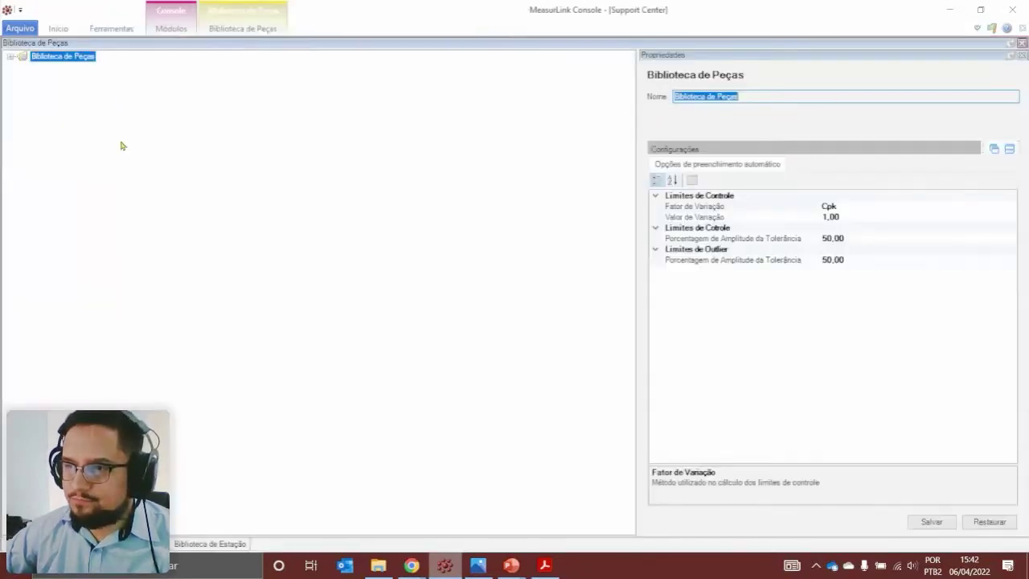
Create a new part folder named OUTROS in the root of Biblioteca de Peças
click(11, 57)
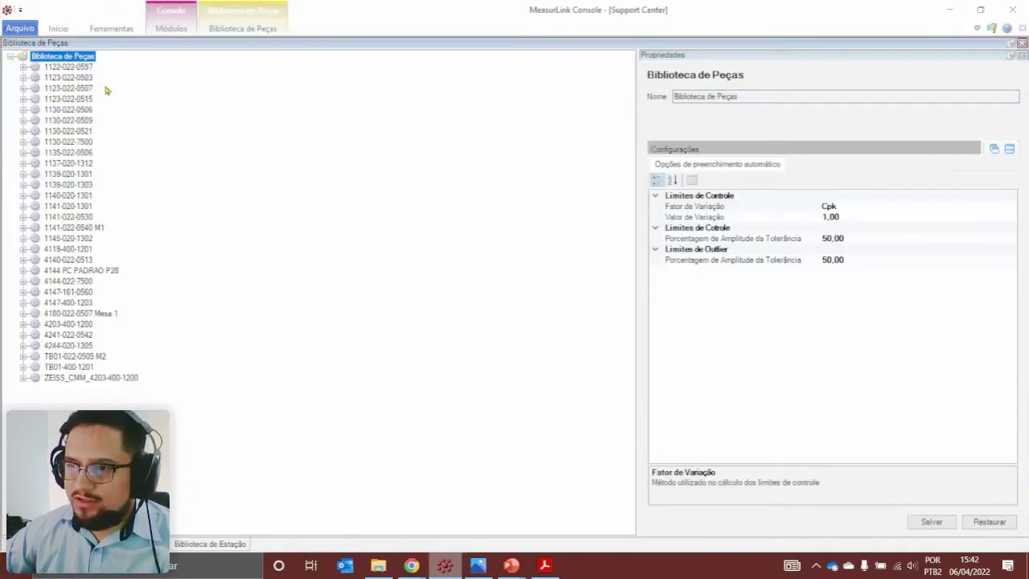
right_click(74, 62)
click(137, 80)
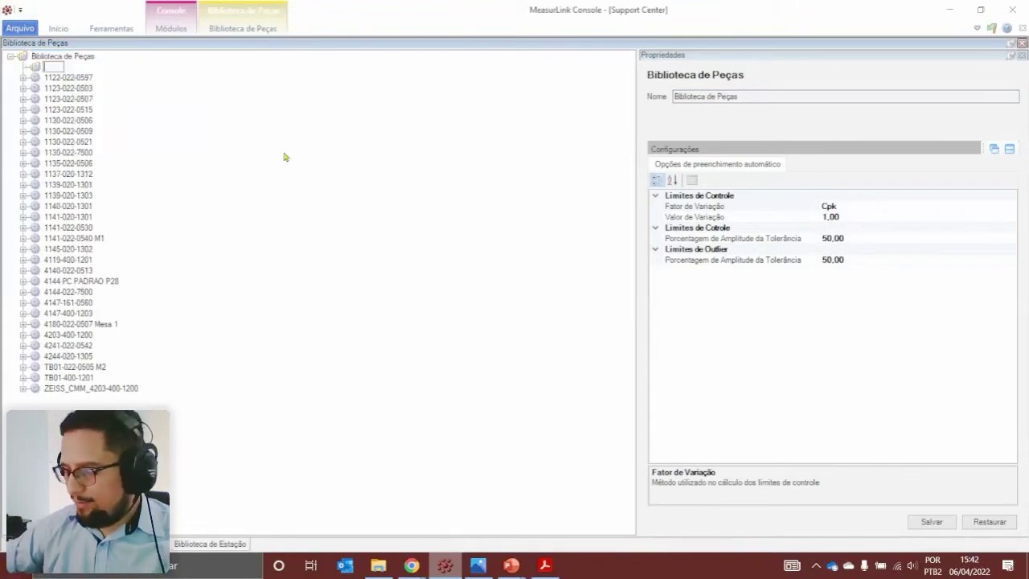
text(OUTROS)
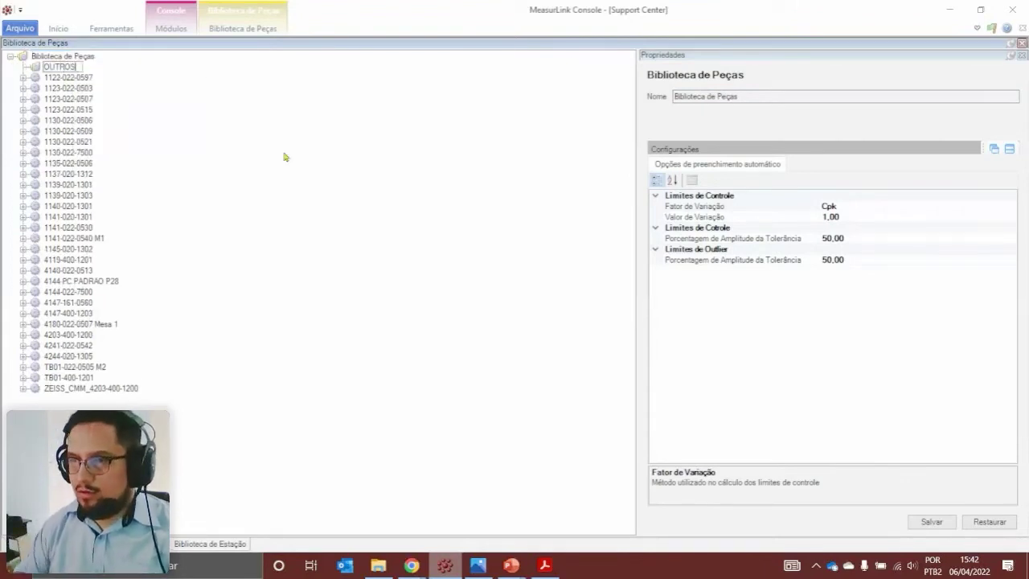
key(Return)
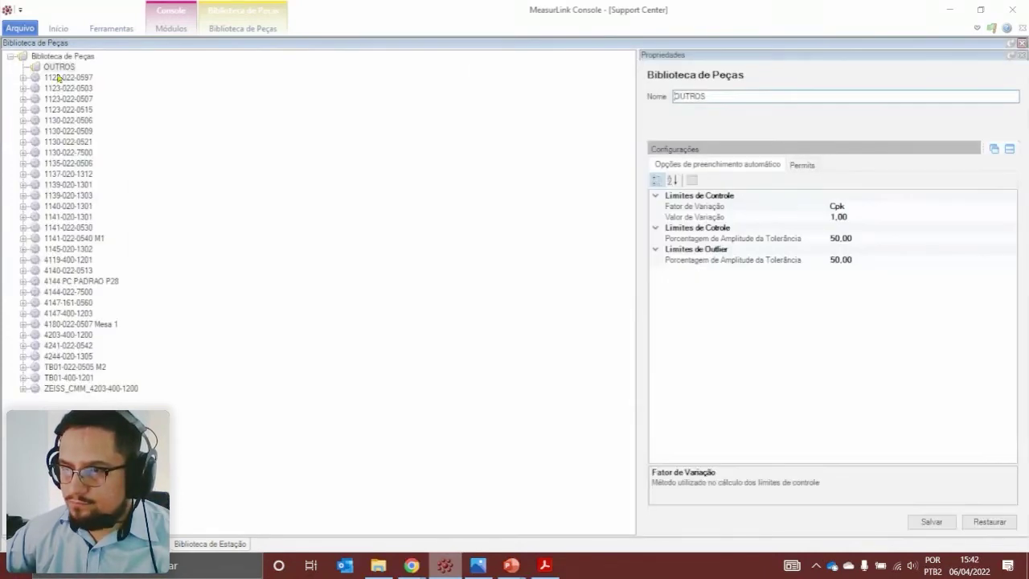
click(59, 80)
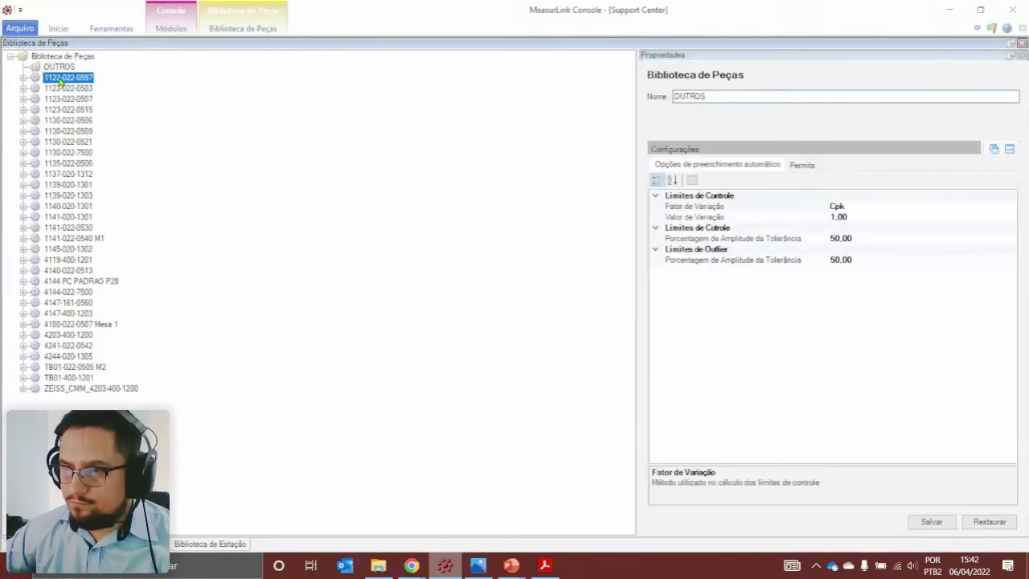
ctrl+click(54, 390)
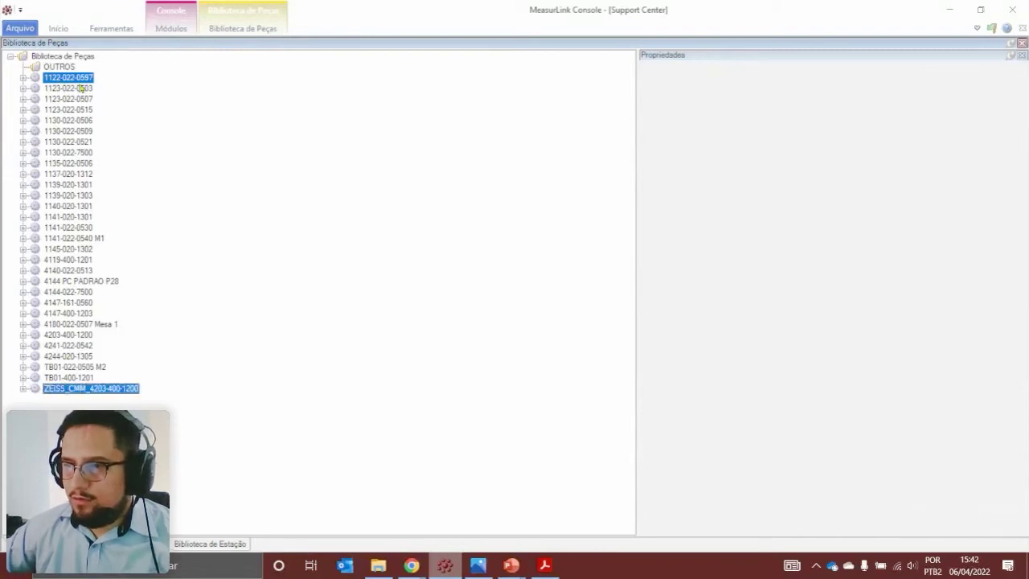
ctrl+click(72, 90)
ctrl+click(64, 330)
click(79, 80)
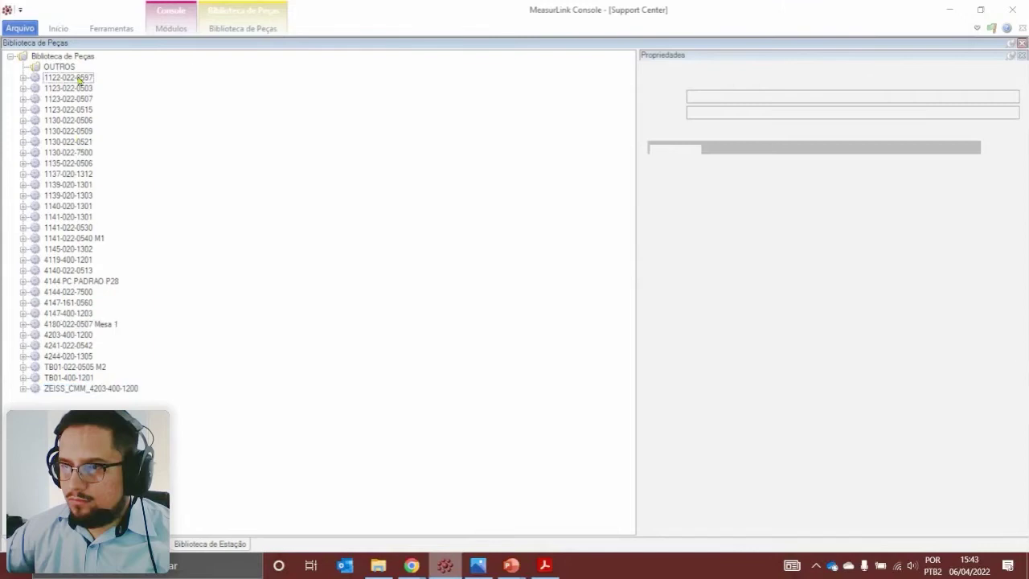
key(shift+End)
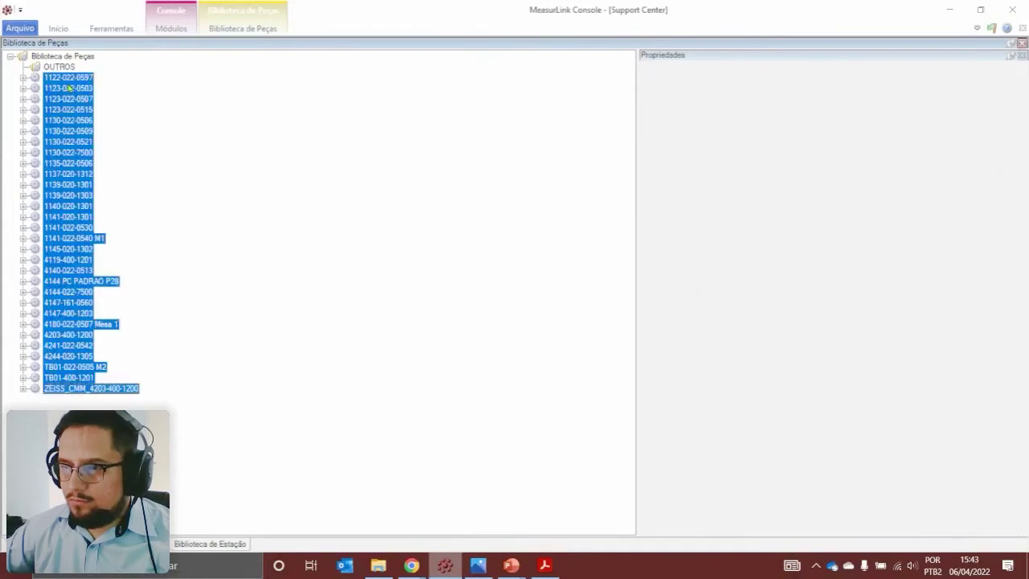
key(Left)
key(Left)
key(Left)
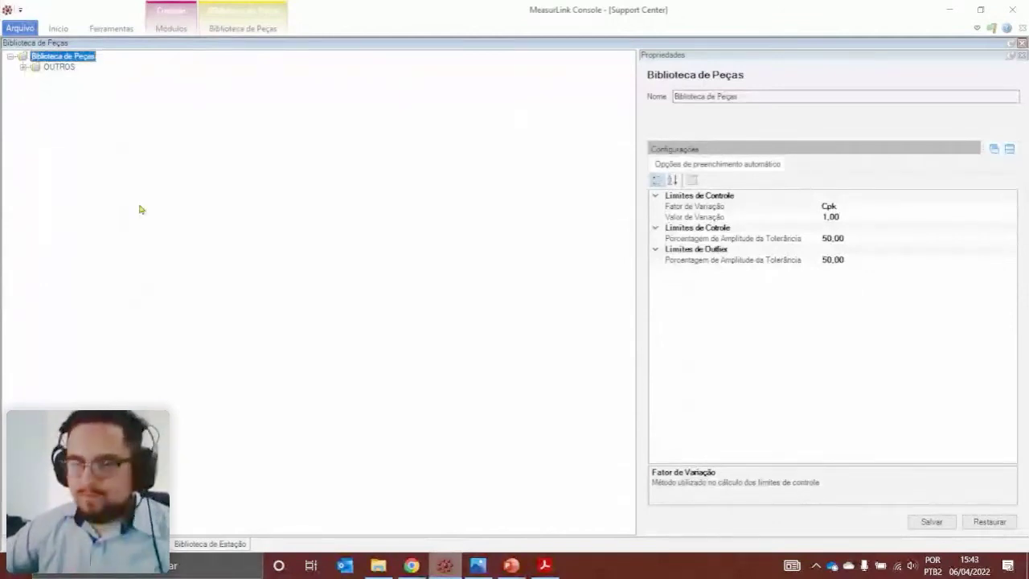
Check the pin's length and diameter dimensions and tolerances in the IMAGEM-PINO.png drawing in Photos
right_click(58, 58)
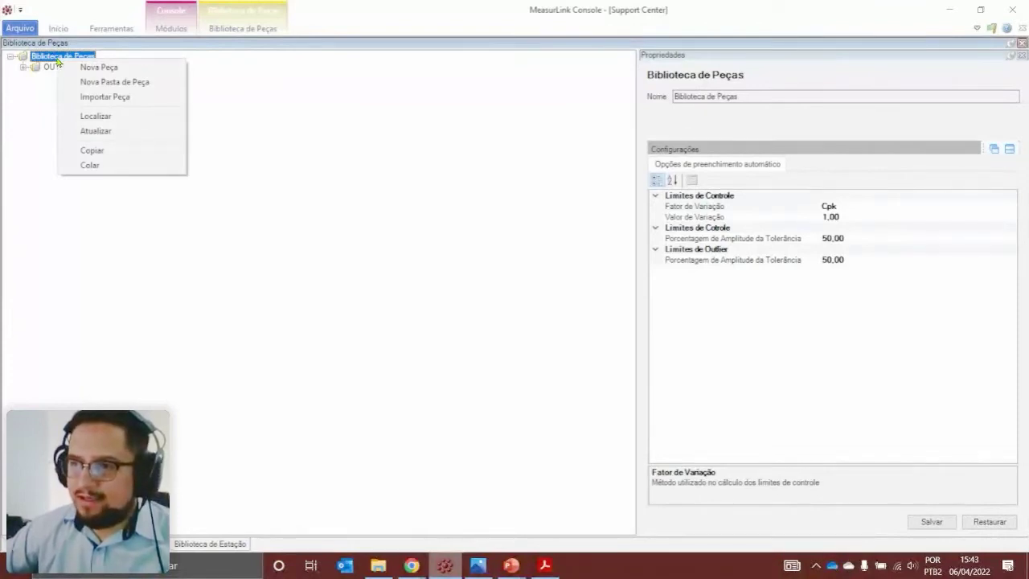
click(131, 233)
click(479, 563)
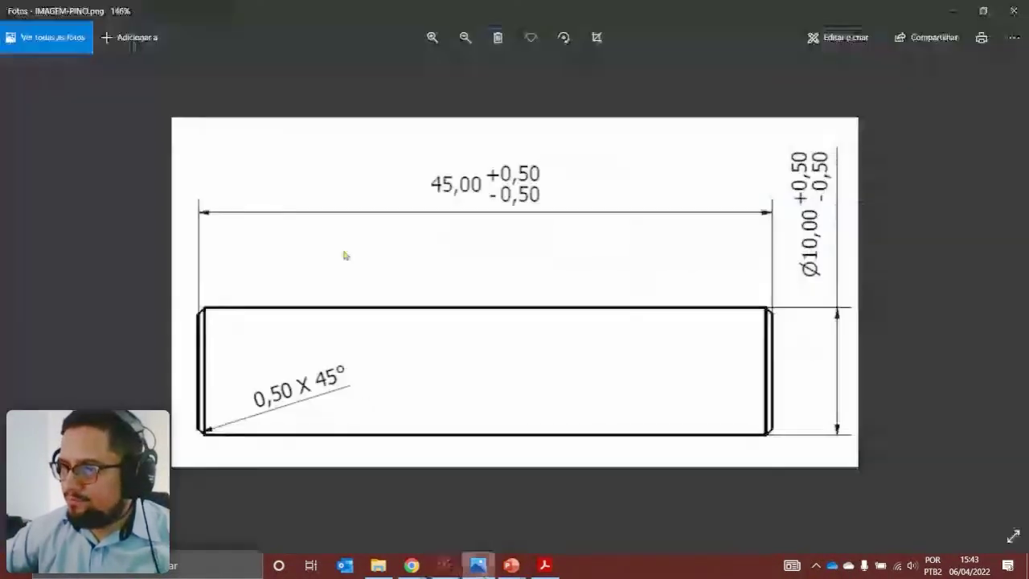
click(962, 16)
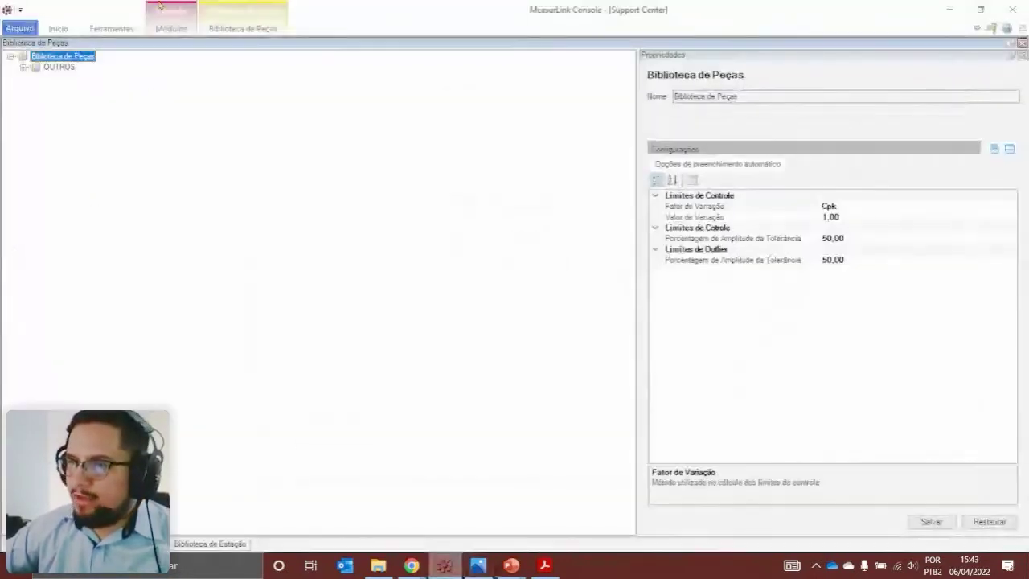
Bring up the Support Center module and display its part library
click(169, 29)
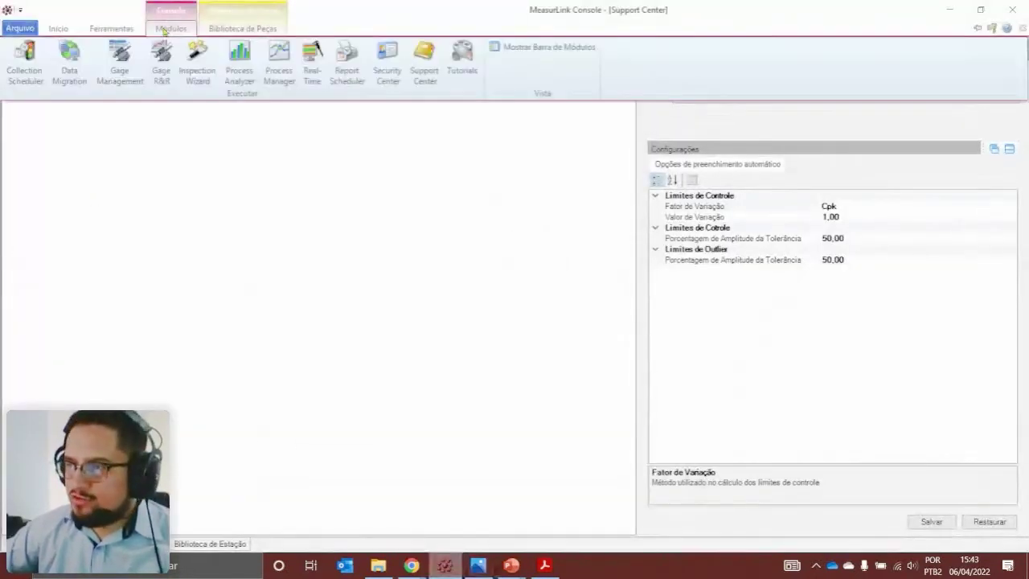
click(423, 82)
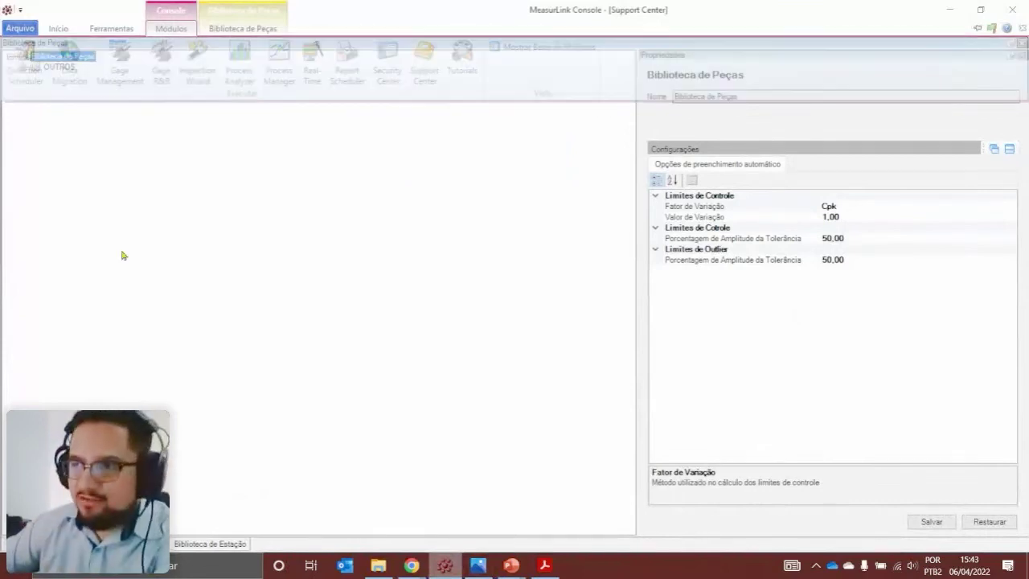
click(53, 34)
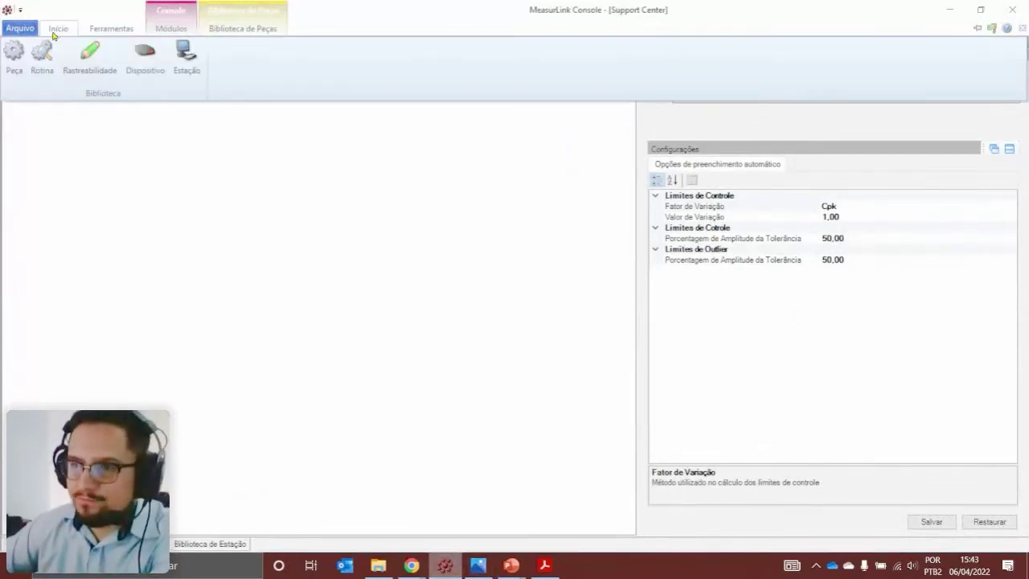
click(14, 79)
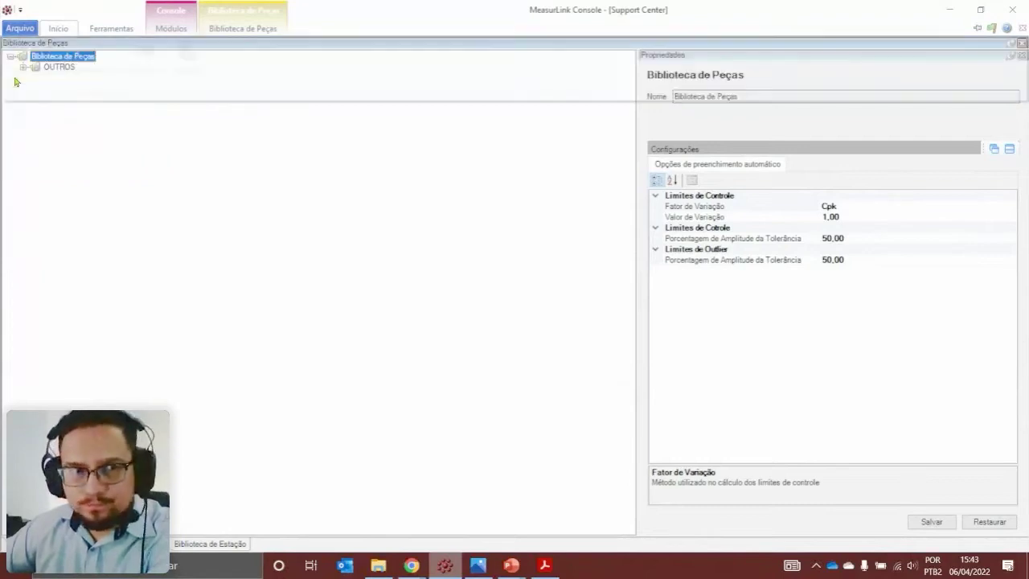
Create a new part named PINO in the root of Biblioteca de Peças and widen its properties pane
right_click(86, 59)
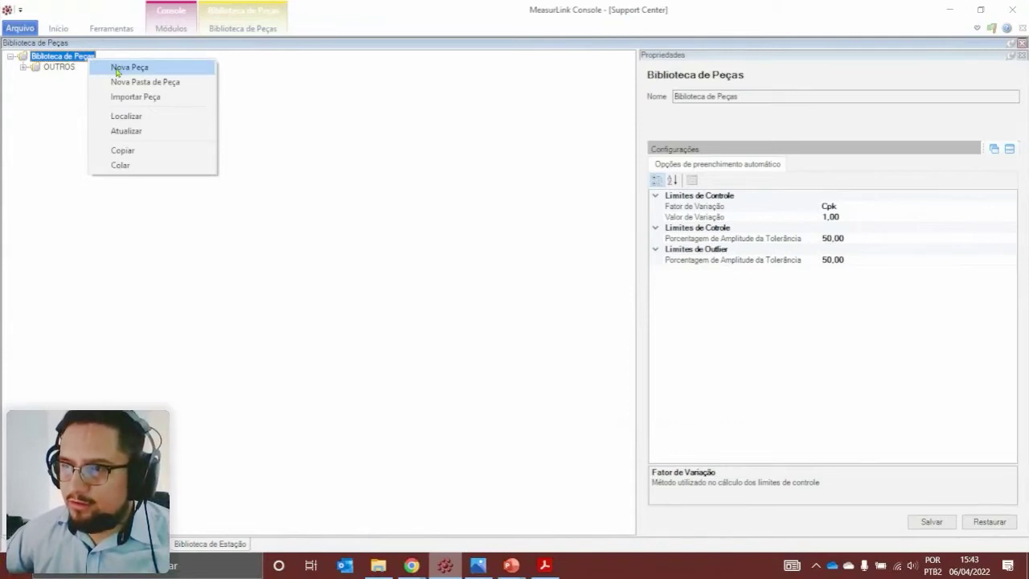
click(117, 69)
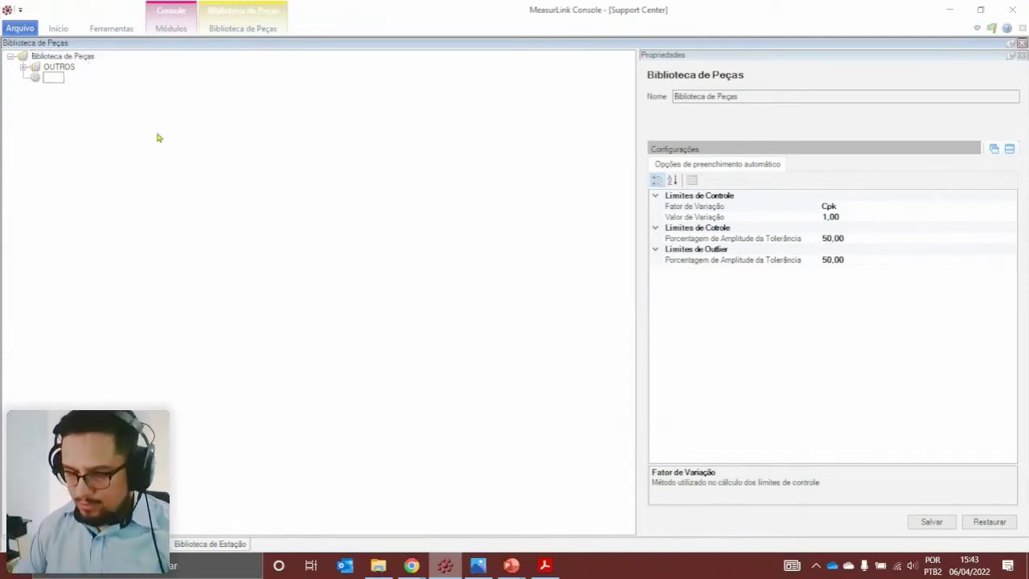
text(PINO)
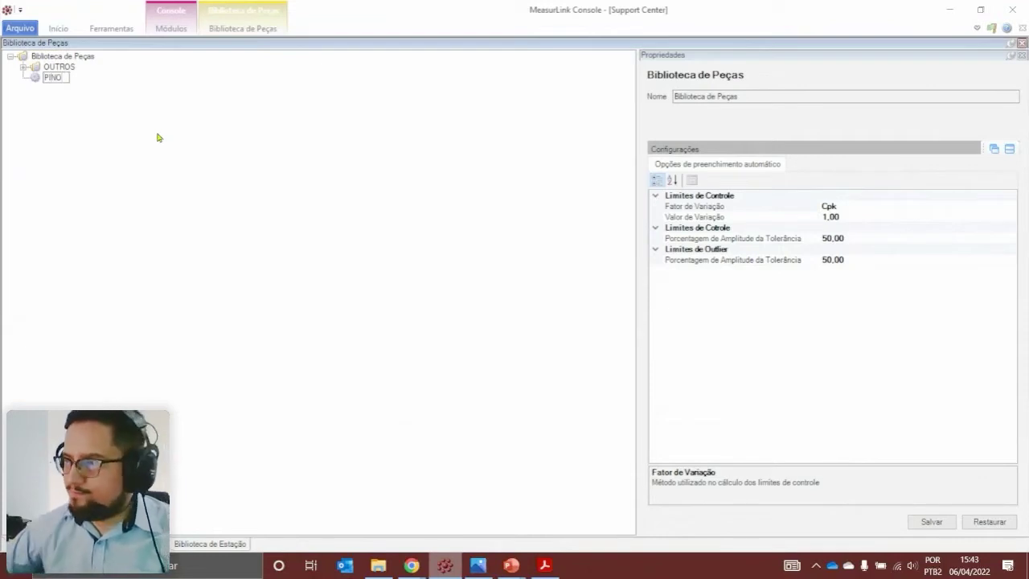
key(Return)
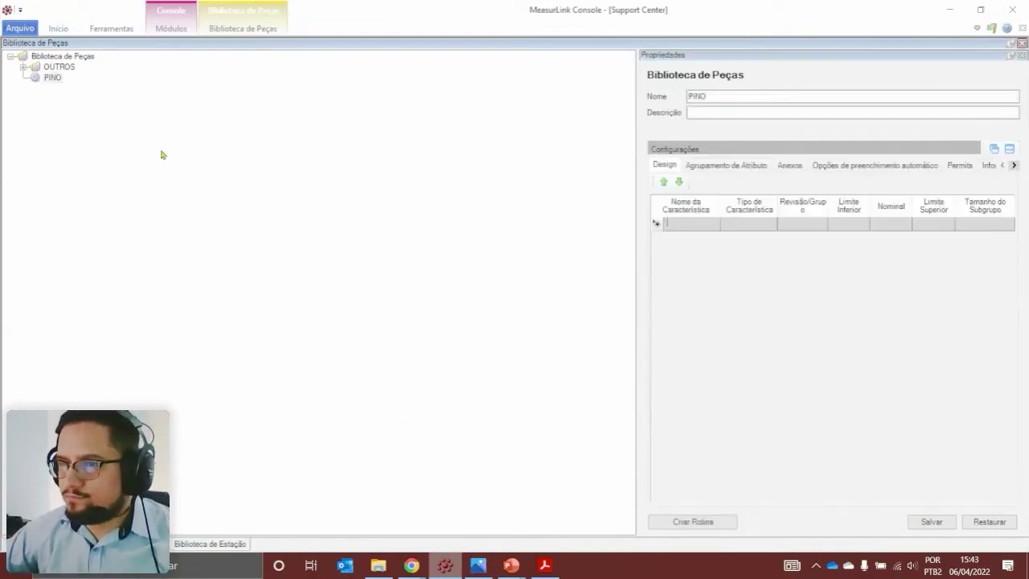
click(51, 79)
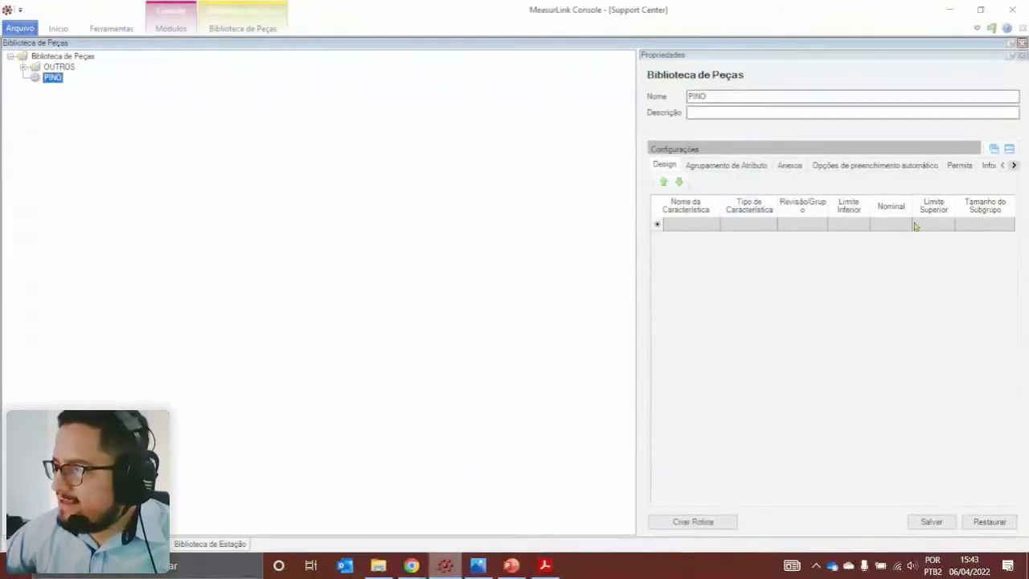
drag(634, 147, 361, 147)
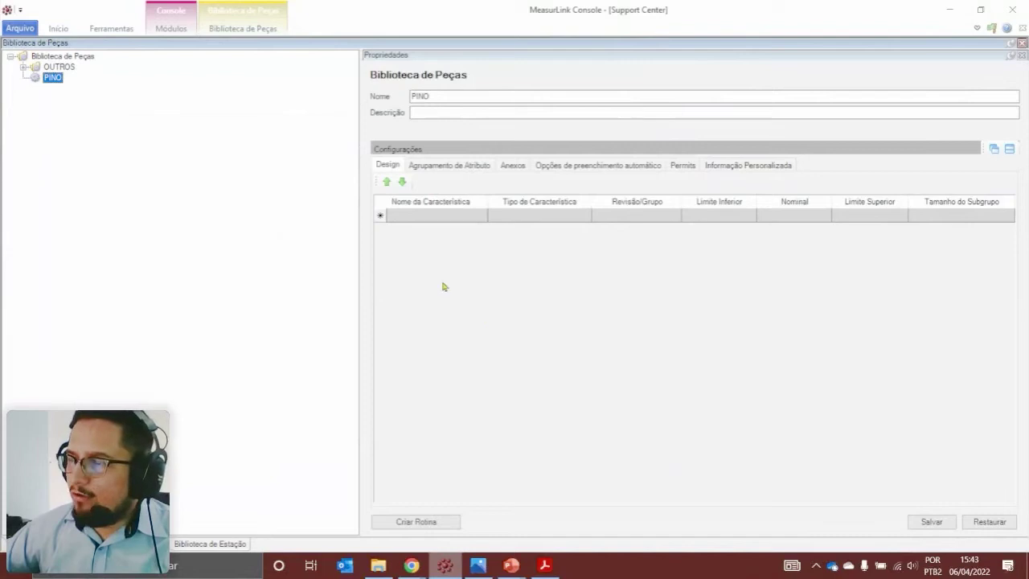
Recheck the pin's dimensions in the IMAGEM-PINO.png drawing in Photos, return to MeasurLink and widen the part's properties pane
click(477, 566)
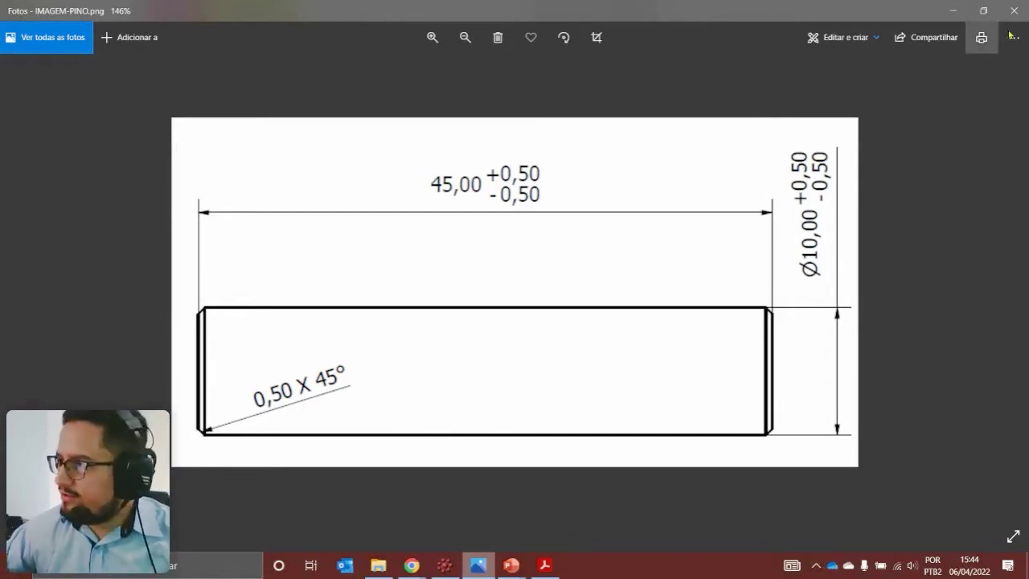
click(952, 11)
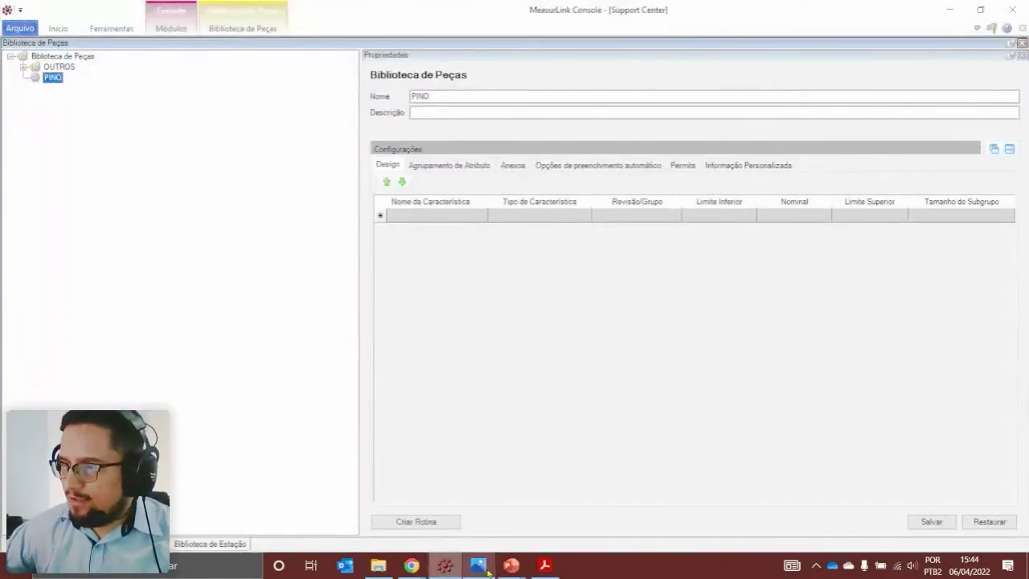
drag(360, 195, 319, 204)
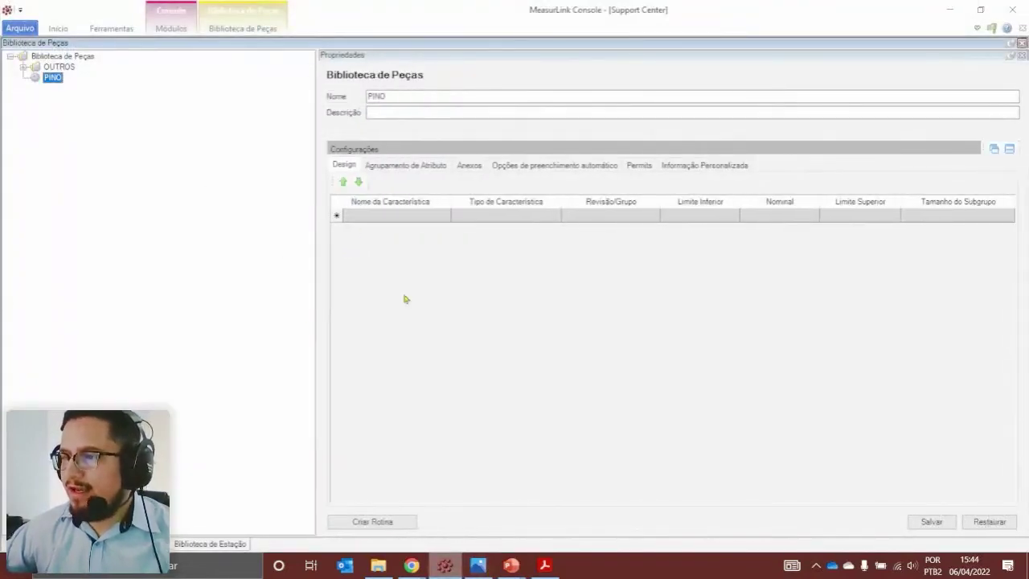
Add a characteristic named DIÂMETRO of type Variável to the PINO part
click(358, 215)
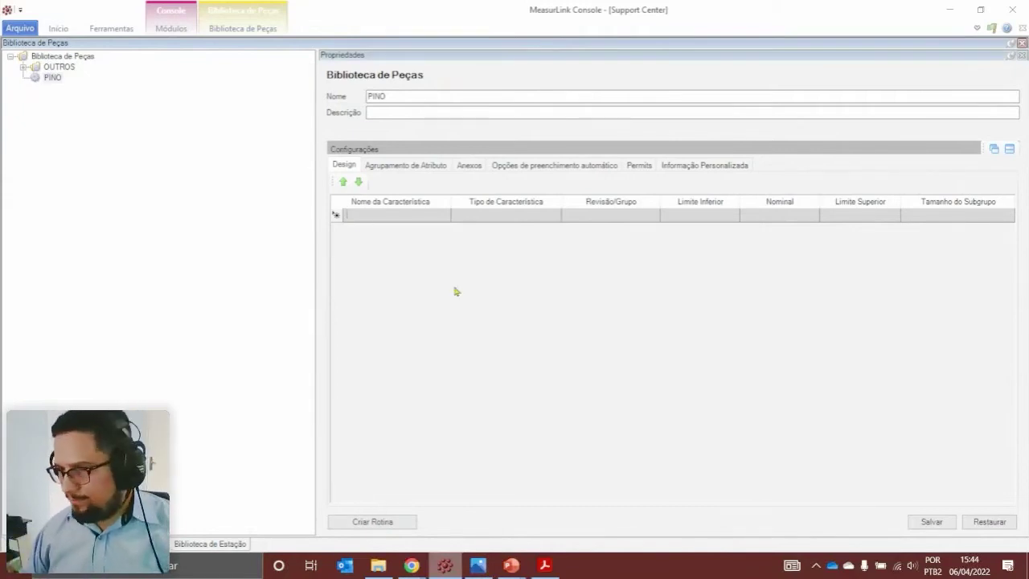
text(Di)
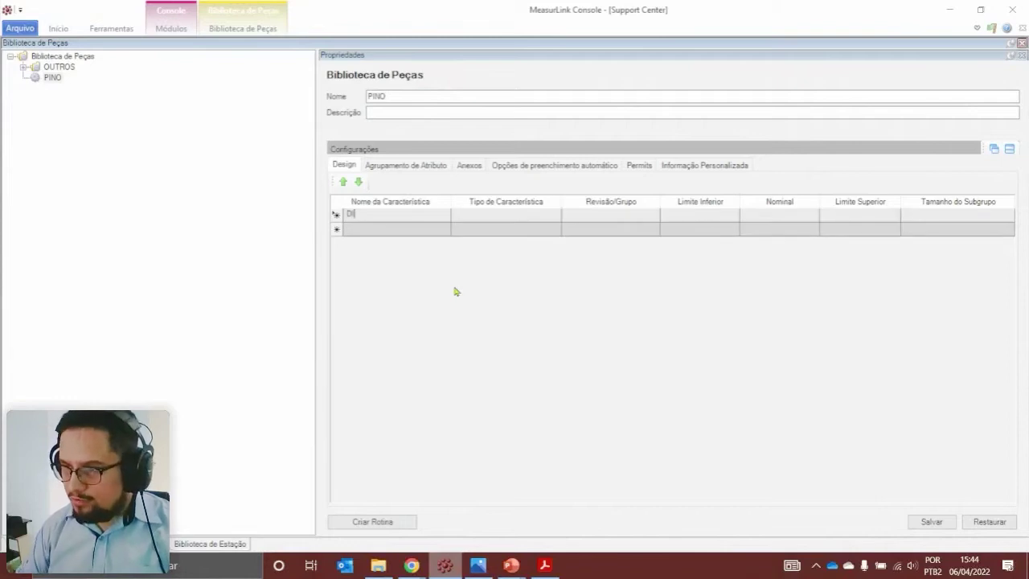
text(AMETRO)
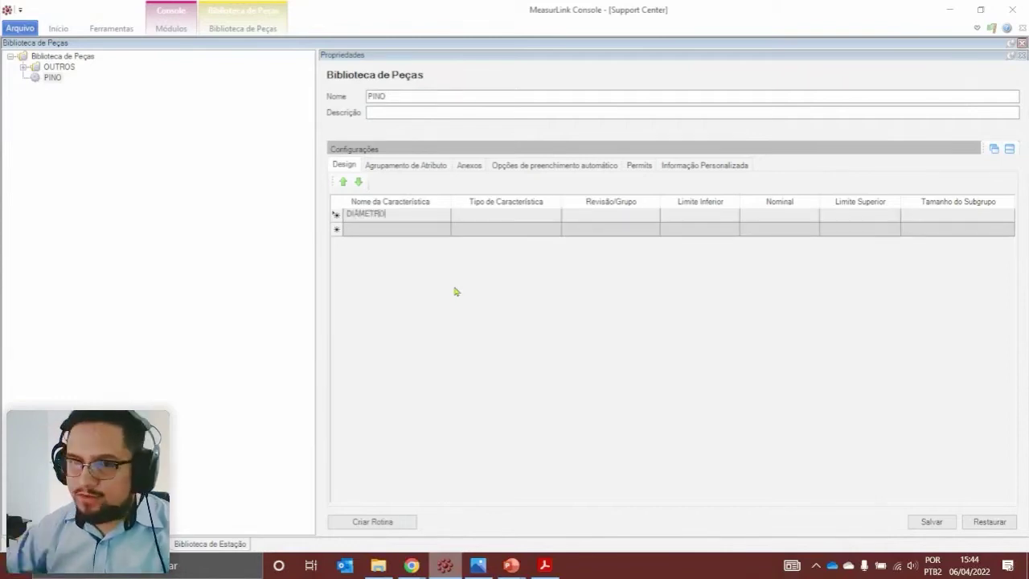
click(508, 218)
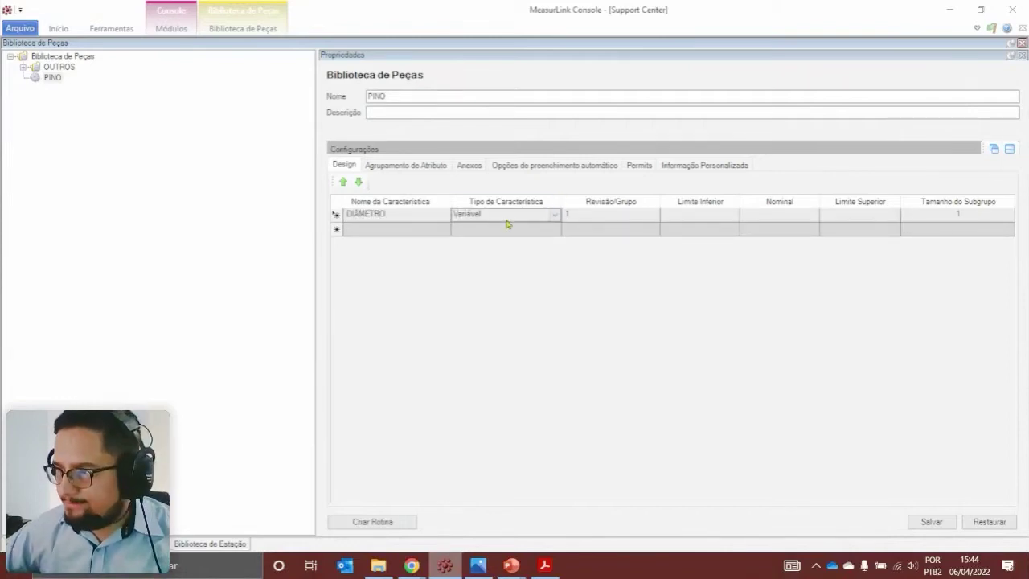
click(508, 219)
click(424, 216)
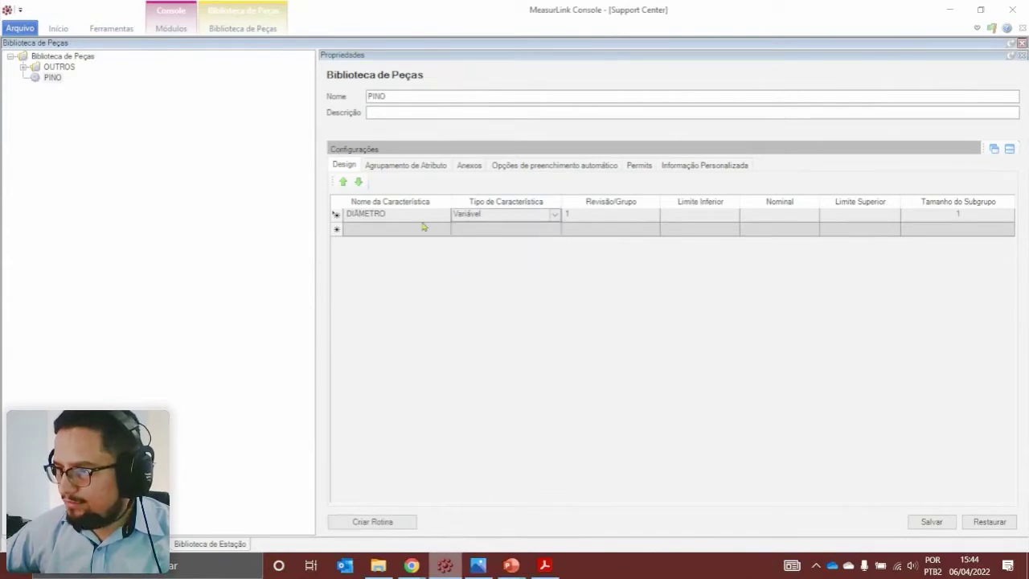
Add a second characteristic named COMPRIMENTO of type Variável to the PINO part
click(409, 234)
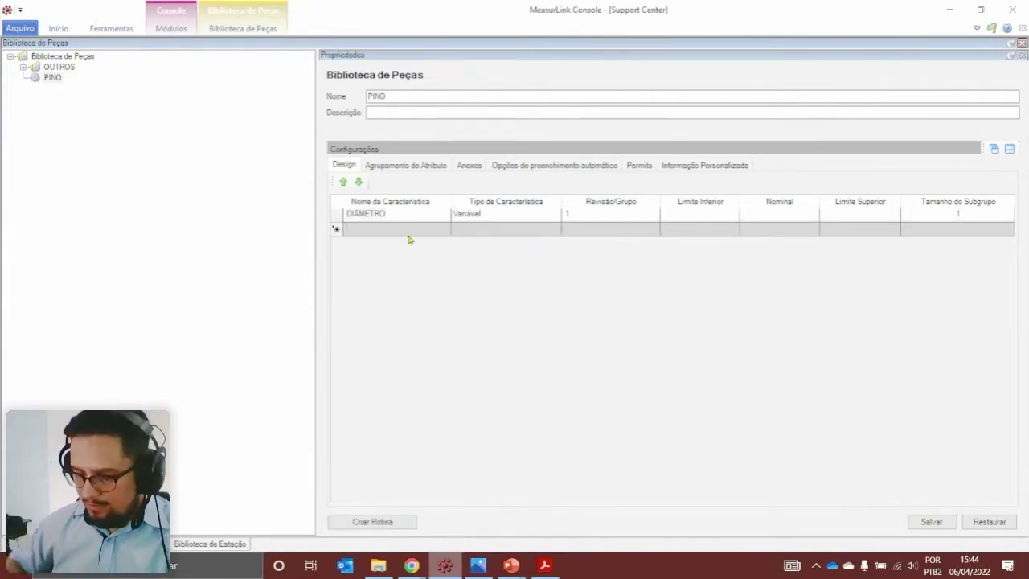
text(COMPRIMENTO)
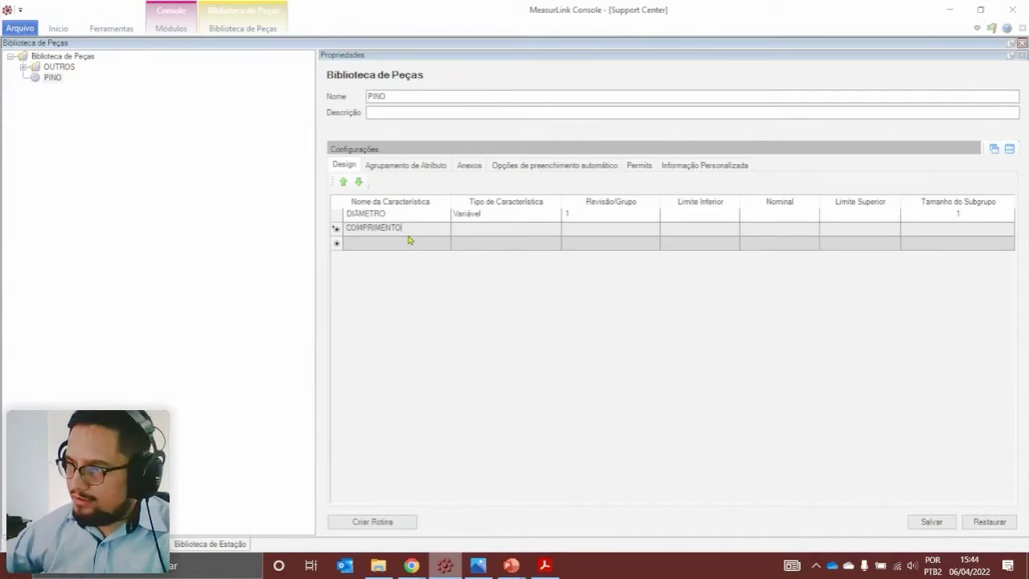
click(472, 232)
click(483, 240)
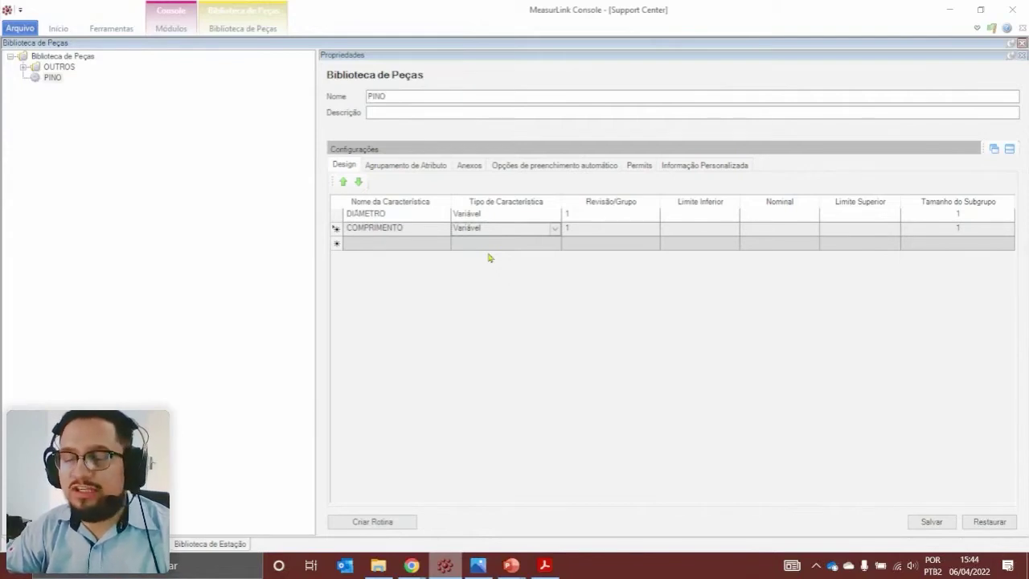
Add a third characteristic named ASPECTO VISUAL and set its type to Atributo
click(383, 243)
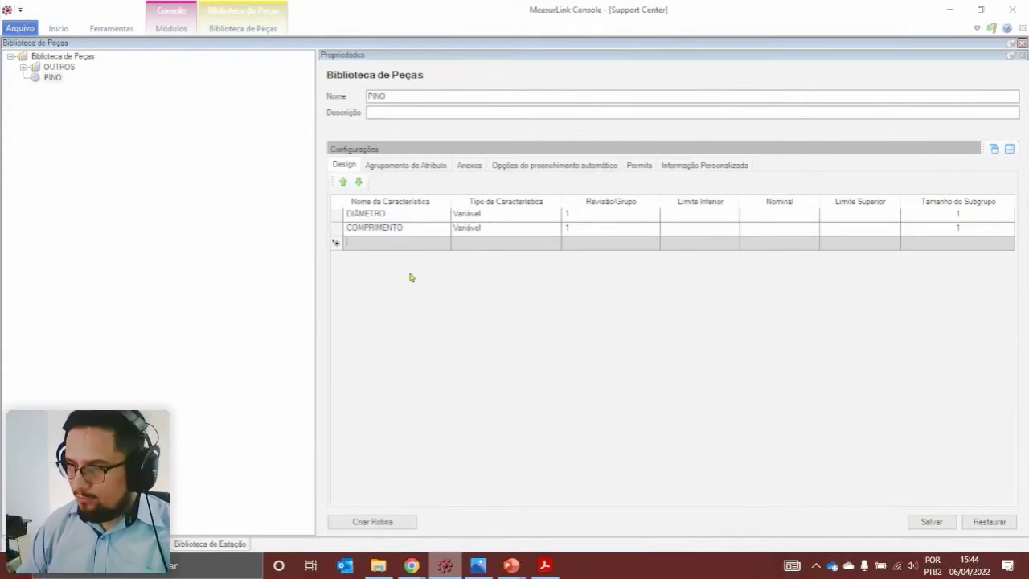
text(ASPECTO VISUAL)
click(554, 244)
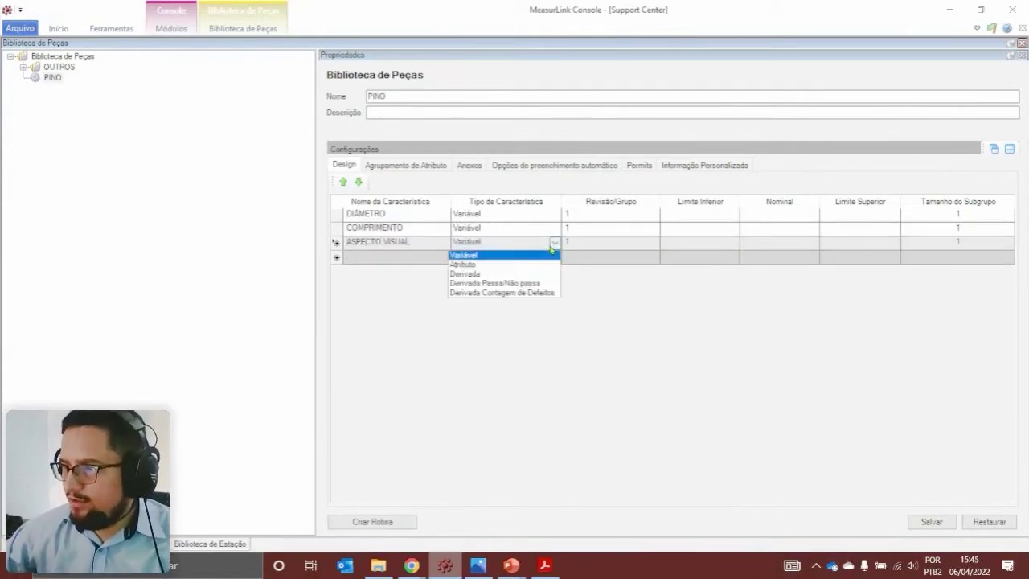
click(505, 266)
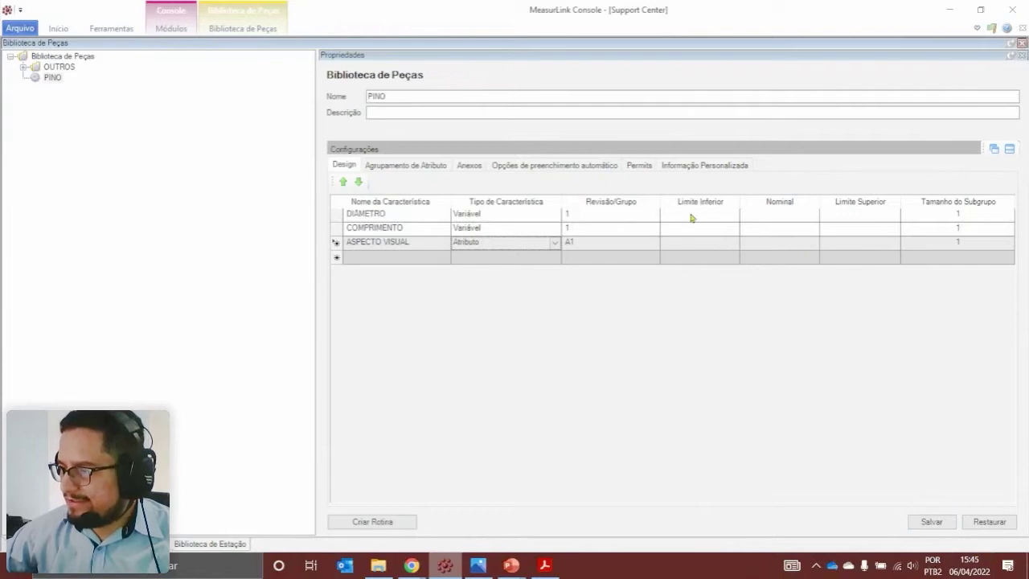
Consult the pin drawing in Photos and set DIÂMETRO's nominal to 10, upper limit to 10,5 and lower limit to 9,5
click(477, 565)
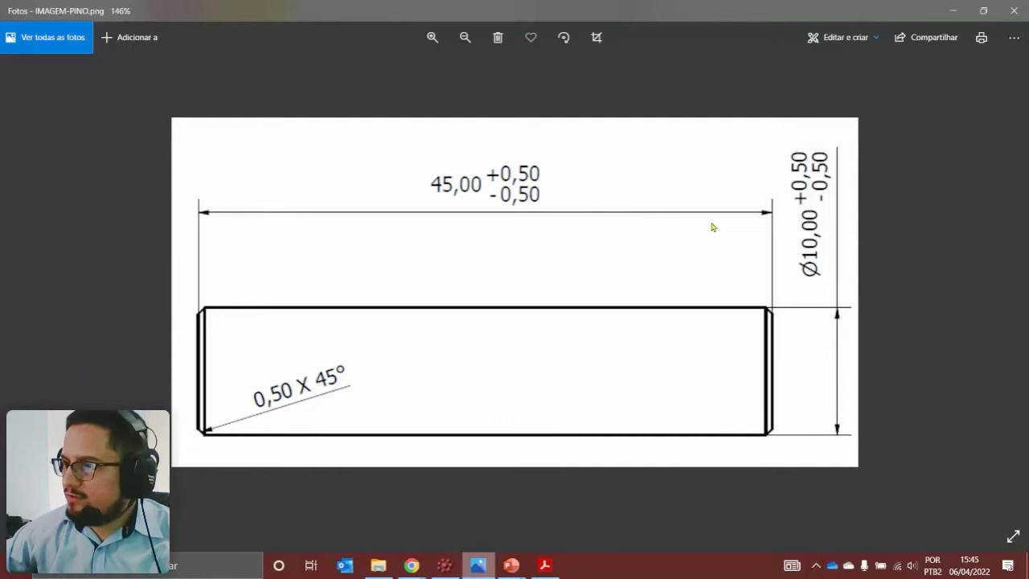
click(953, 20)
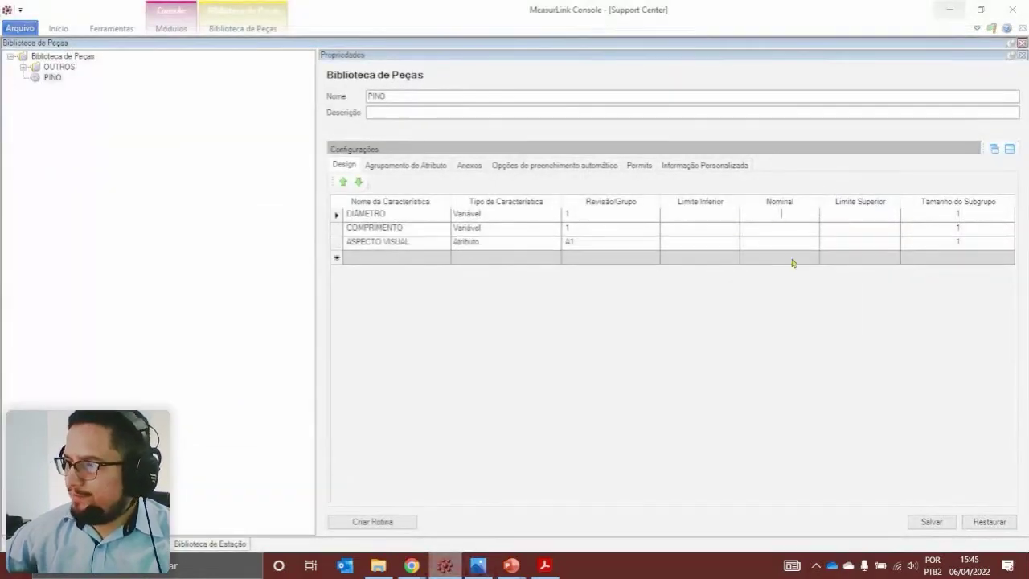
text(10)
click(836, 213)
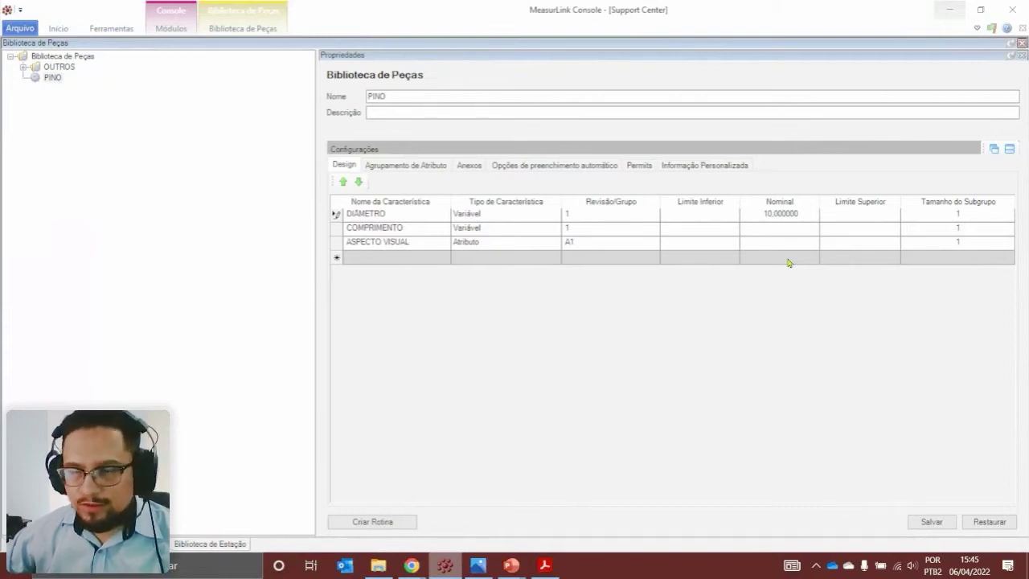
text(10.5)
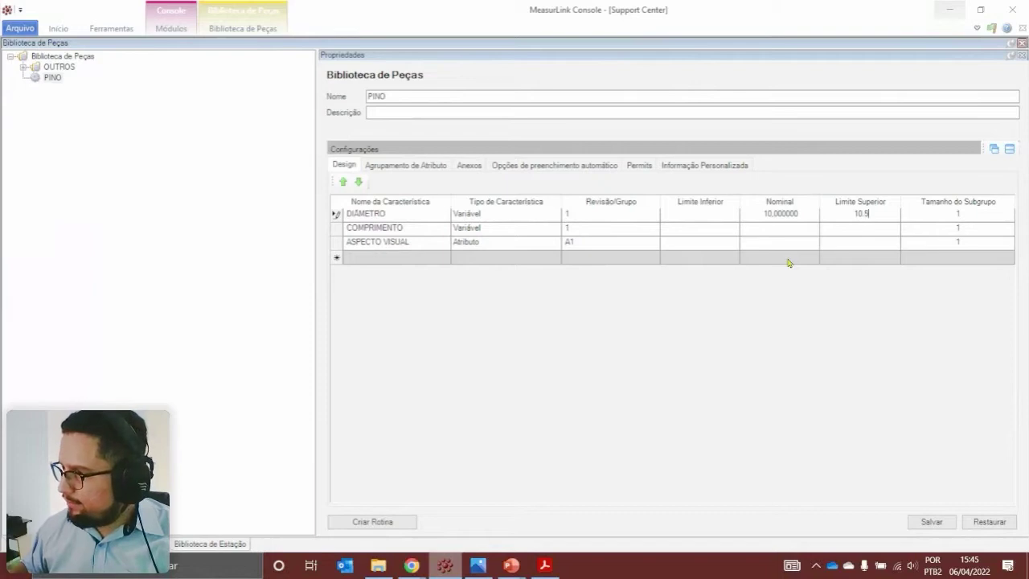
click(691, 213)
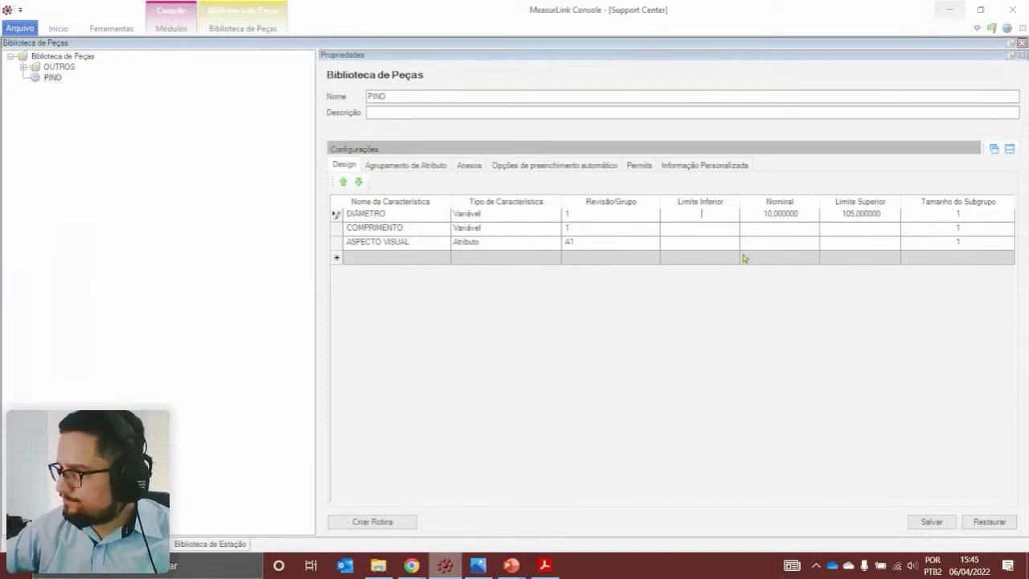
click(883, 216)
text(10)
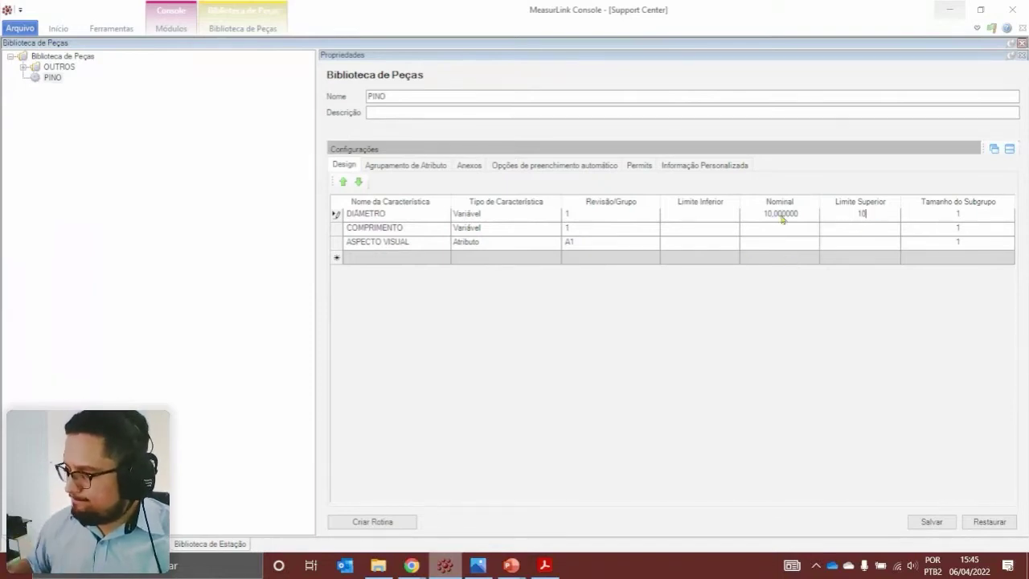
text(,5)
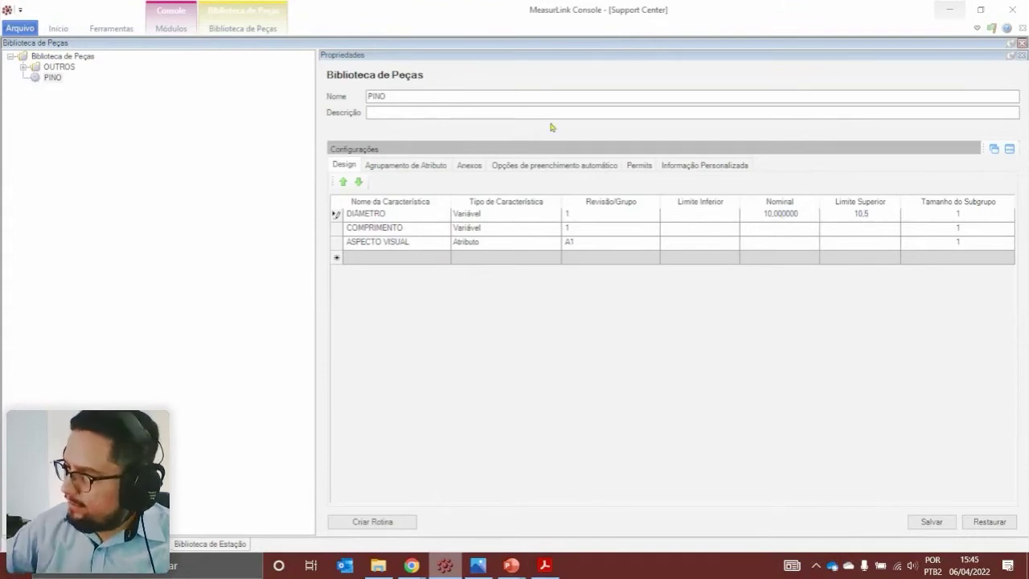
click(710, 216)
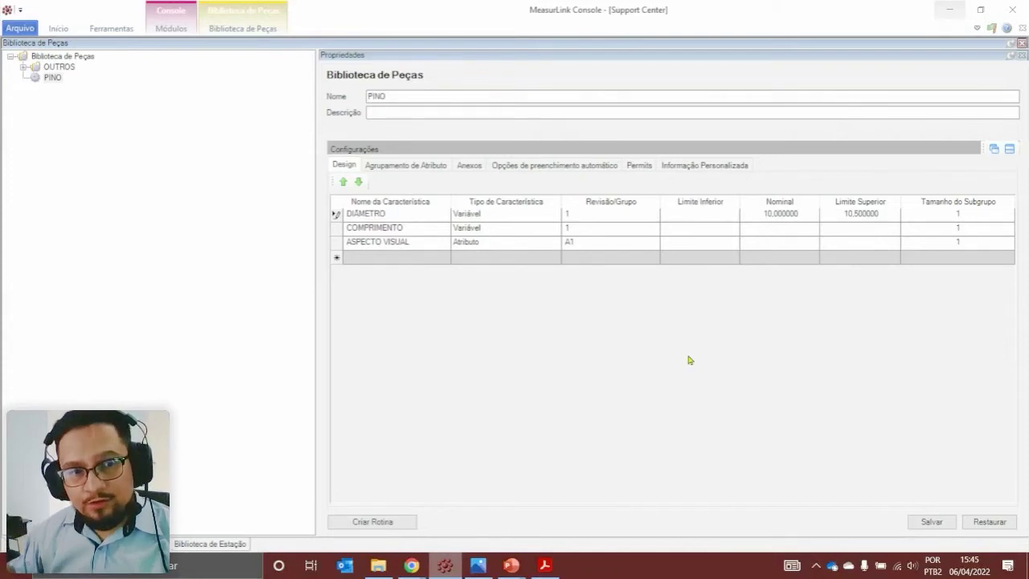
text(9,5)
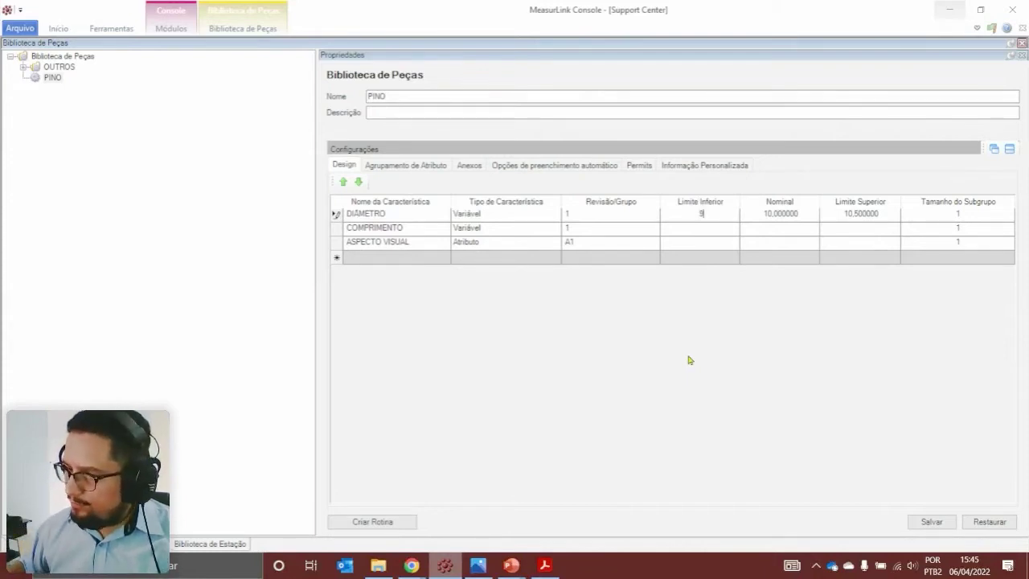
Set COMPRIMENTO's nominal to 45, upper limit to 45,5 and lower limit to 44,5
click(780, 235)
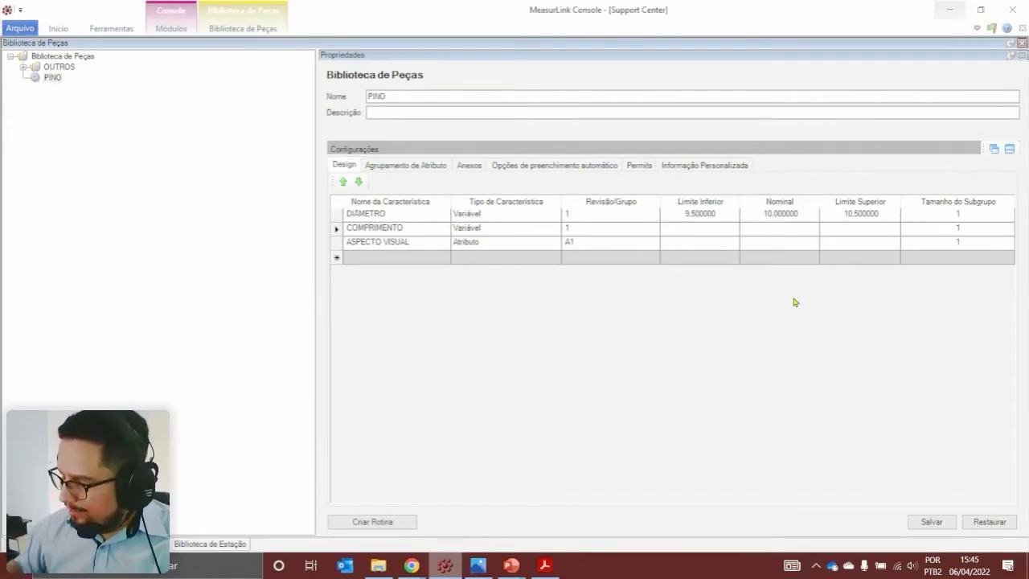
text(45)
click(841, 233)
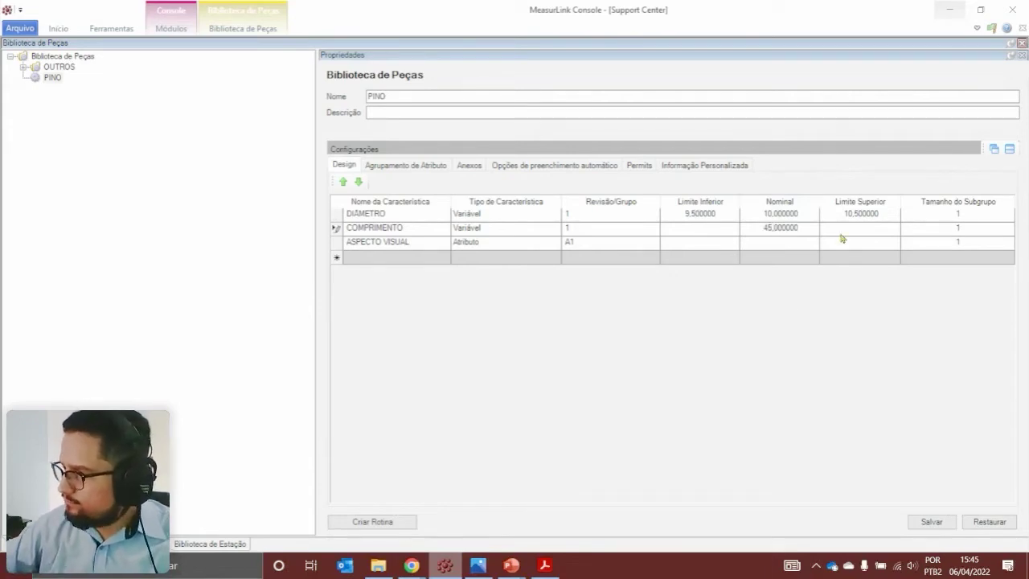
text(45,5)
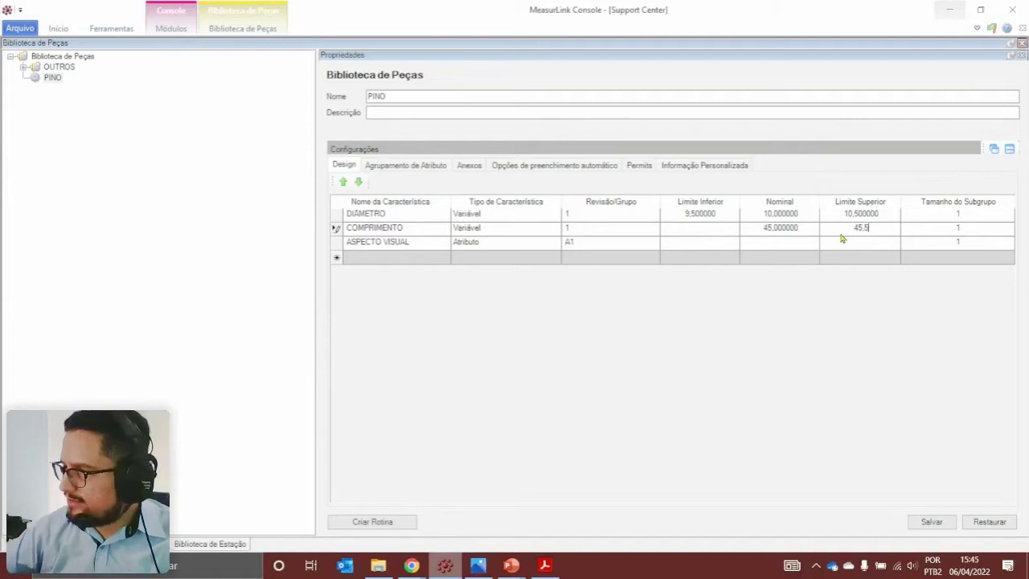
click(711, 234)
text(44,5)
click(799, 235)
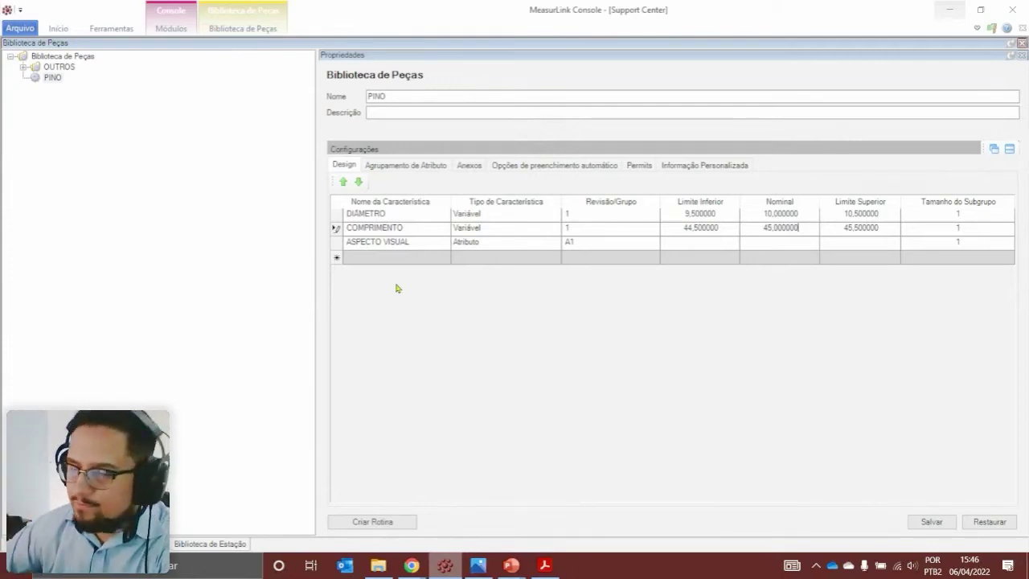
Save the PINO part and create an inspection routine from it, with the routine's properties pane widened
click(928, 521)
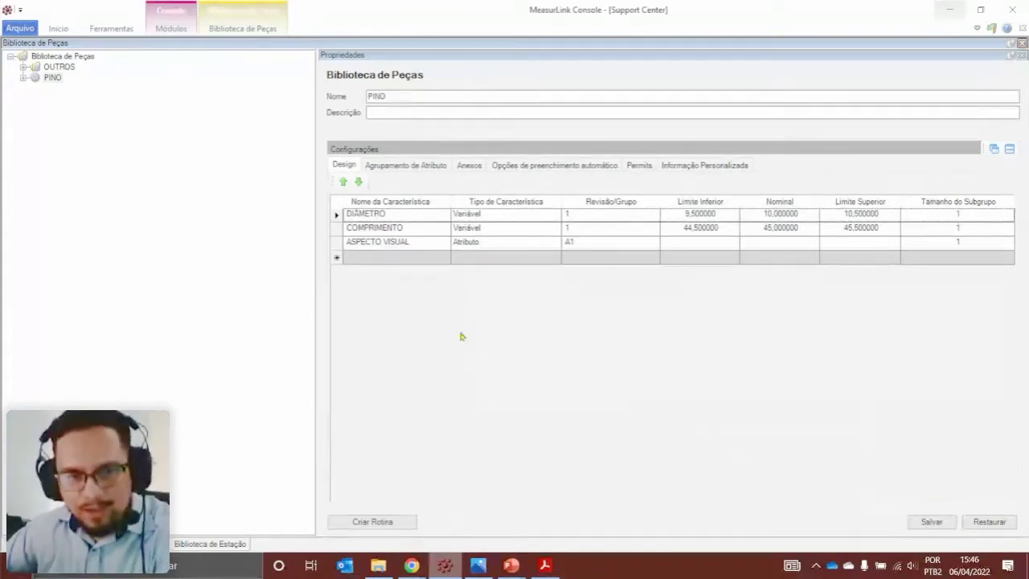
click(253, 356)
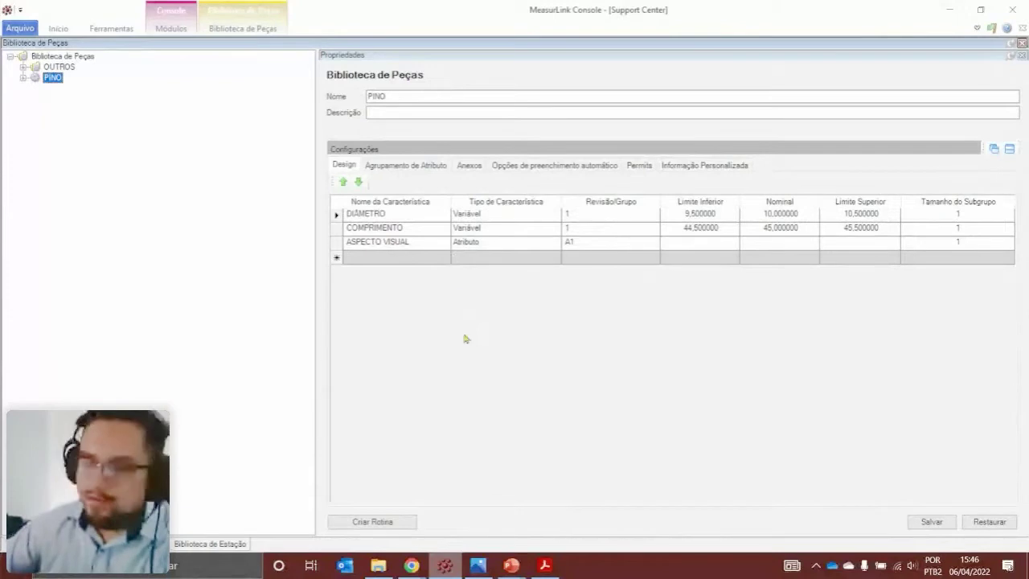
click(384, 523)
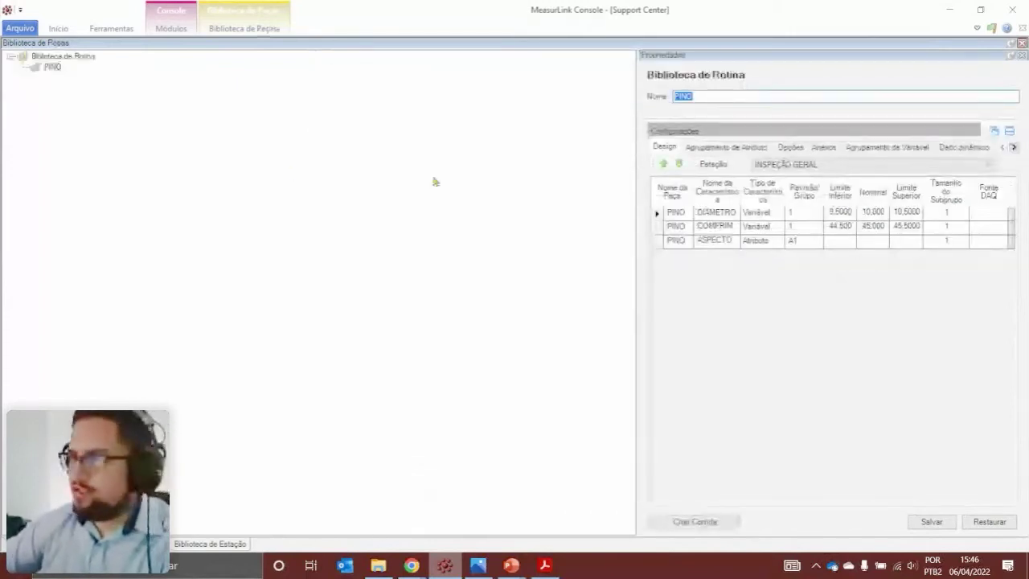
drag(639, 163, 291, 155)
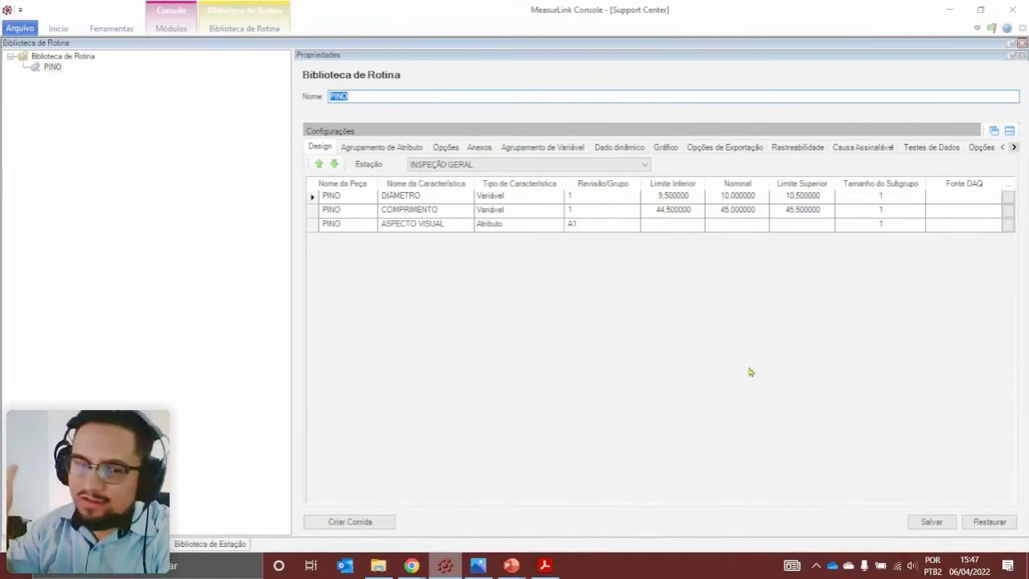
Set the routine's DAQ source to Teclado for DIÂMETRO and COMPRIMENTO, and to Aprovado/Reprovado for ASPECTO VISUAL
click(996, 197)
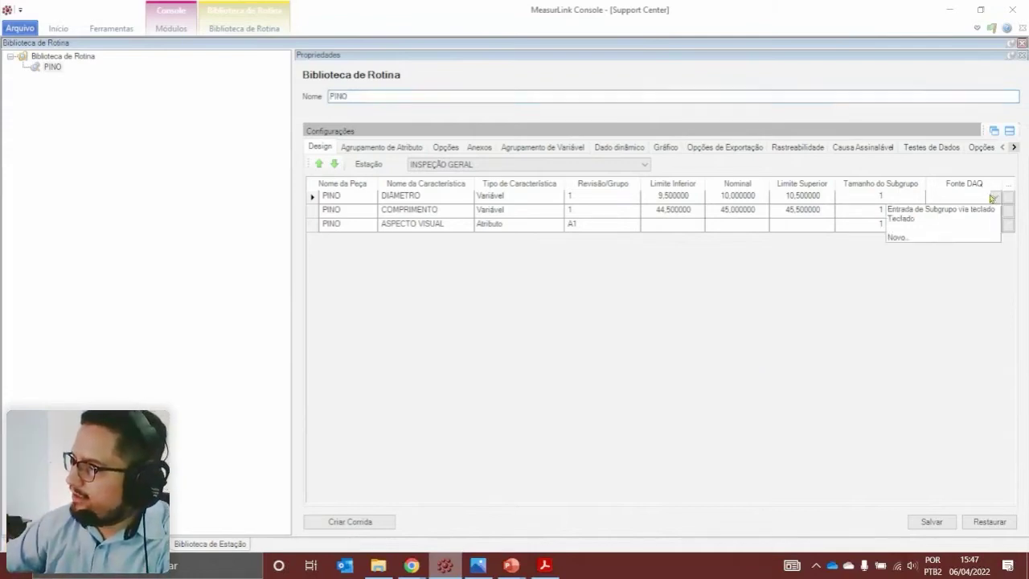
click(924, 220)
click(972, 211)
click(933, 233)
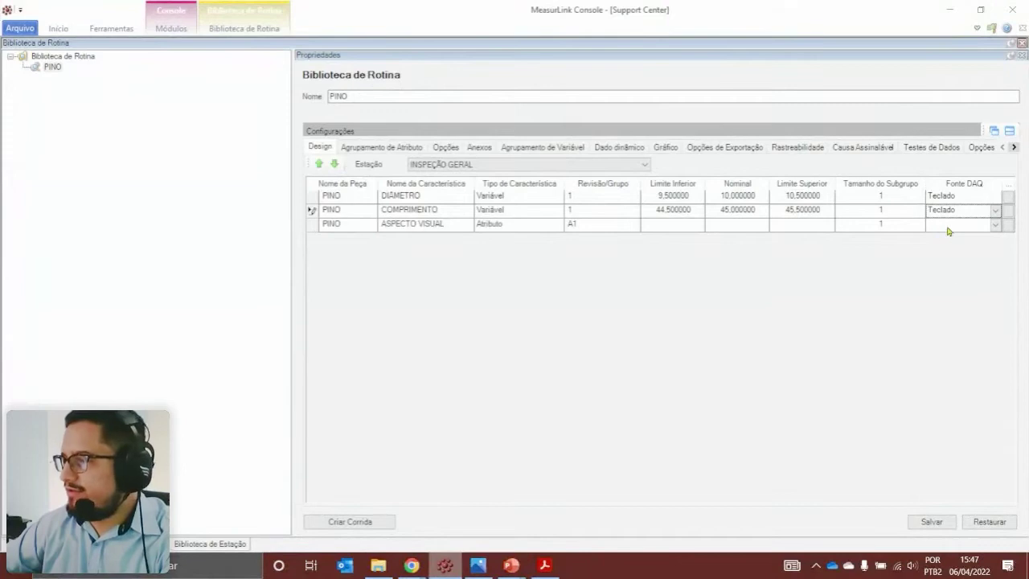
click(947, 226)
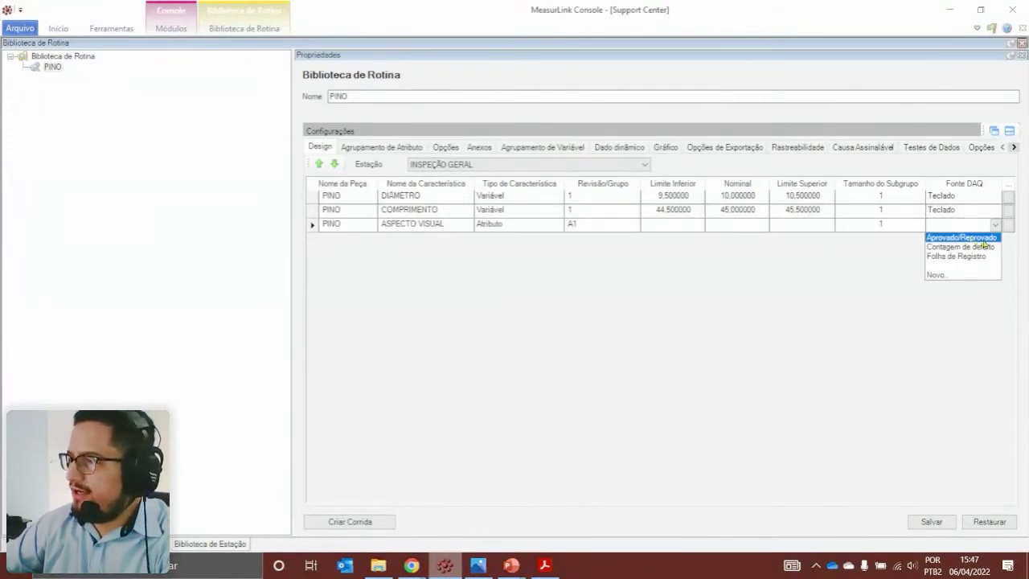
click(983, 240)
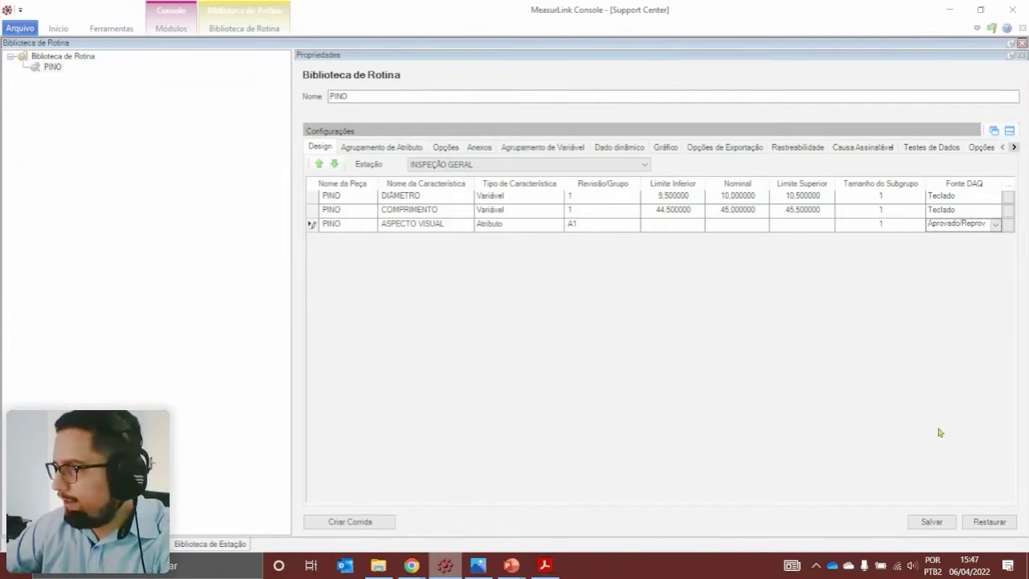
Save the PINO routine with its data sources and widen its properties pane further
click(938, 529)
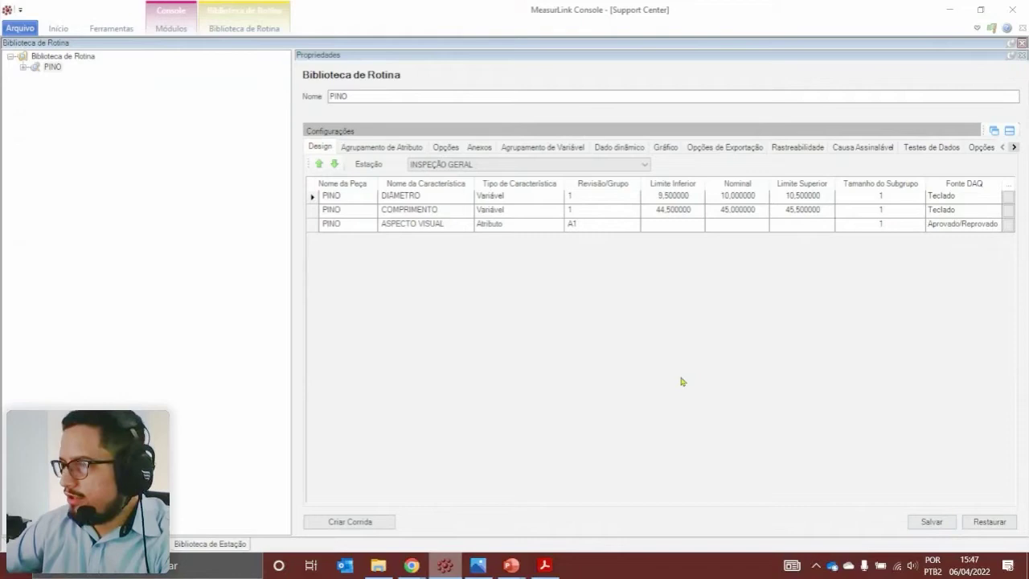
drag(293, 153, 256, 153)
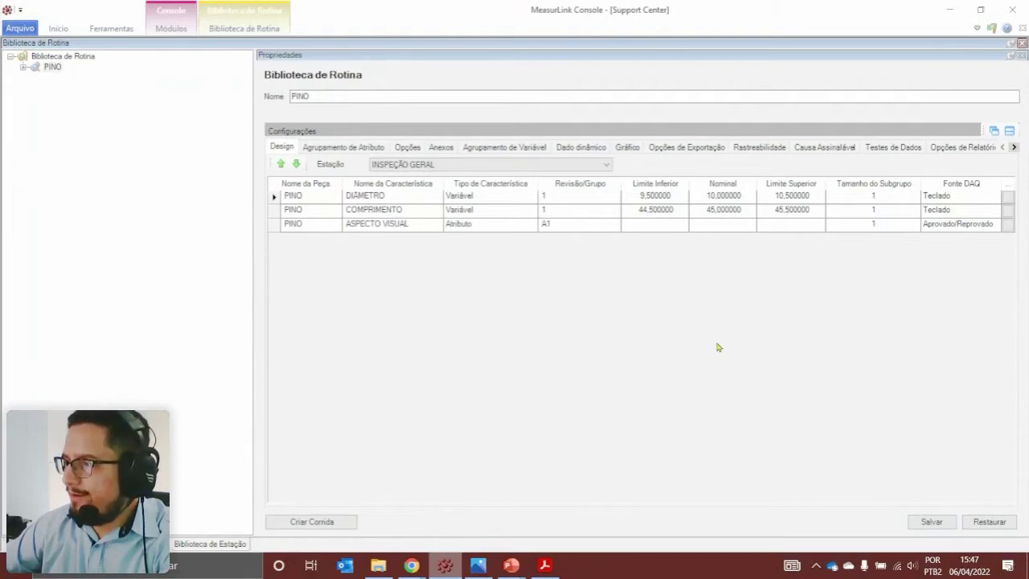
Enable the routine's Fora de Tolerância data test with its prompt alert and save the routine
click(880, 148)
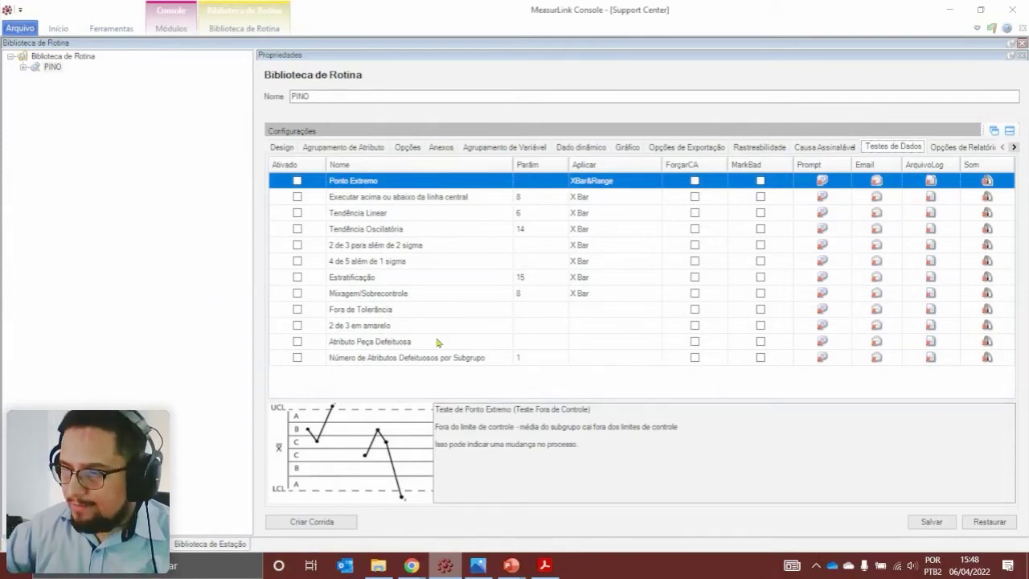
click(298, 310)
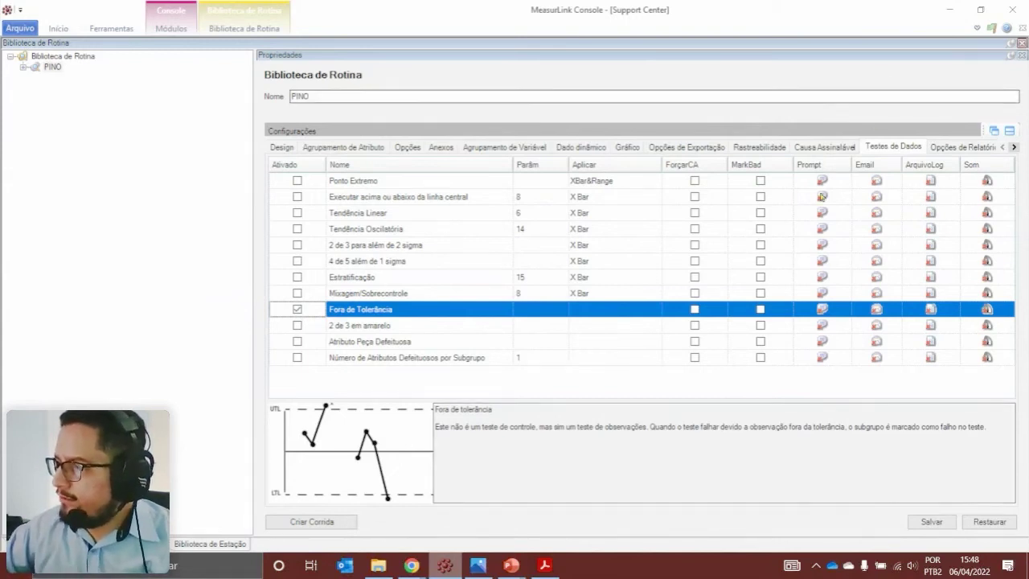
click(822, 312)
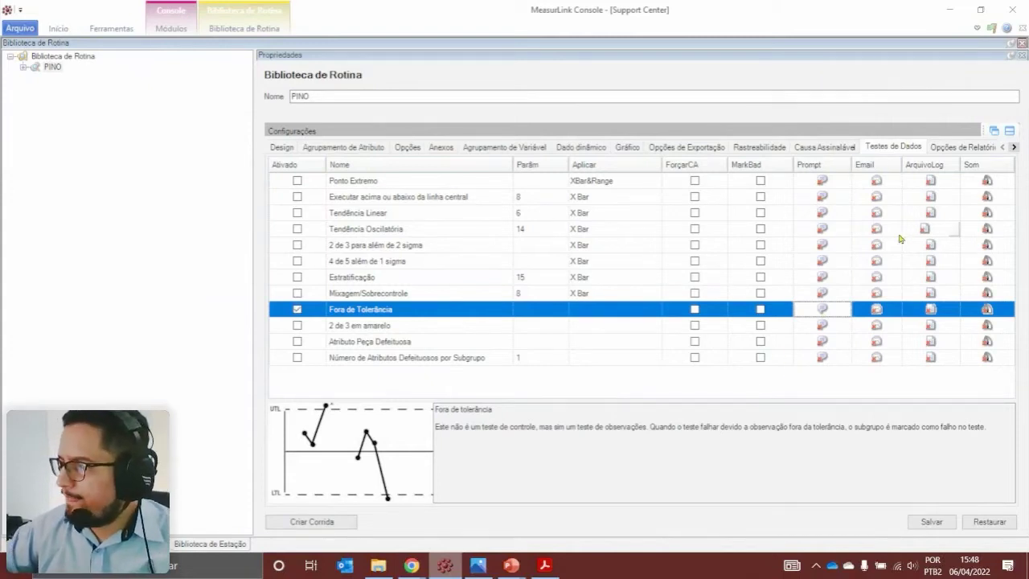
click(931, 523)
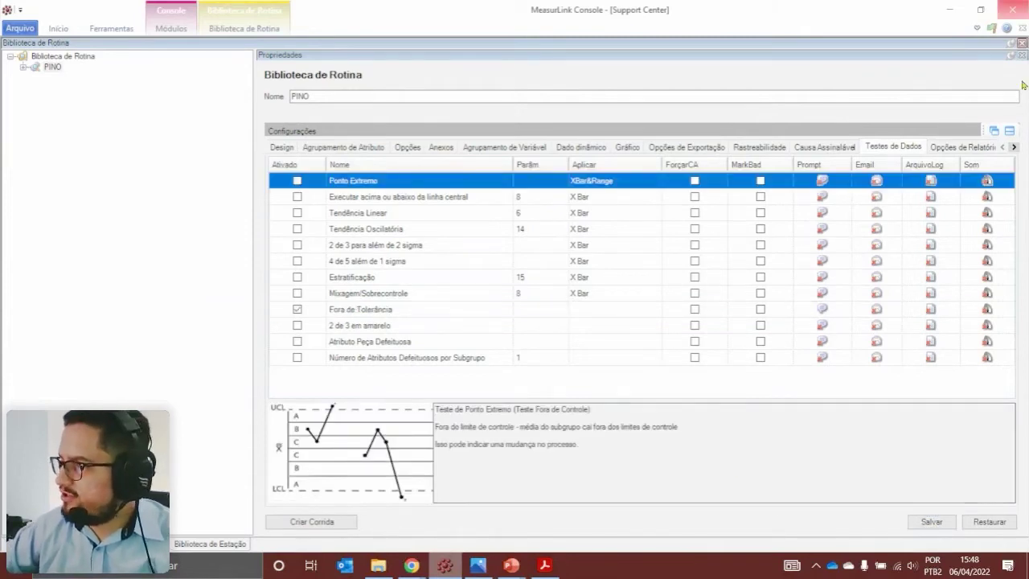
Set the routine's sampling frequency to Intervalo baseado, with 5 minutes between samples and a 3-minute warning period
click(1014, 147)
click(1014, 147)
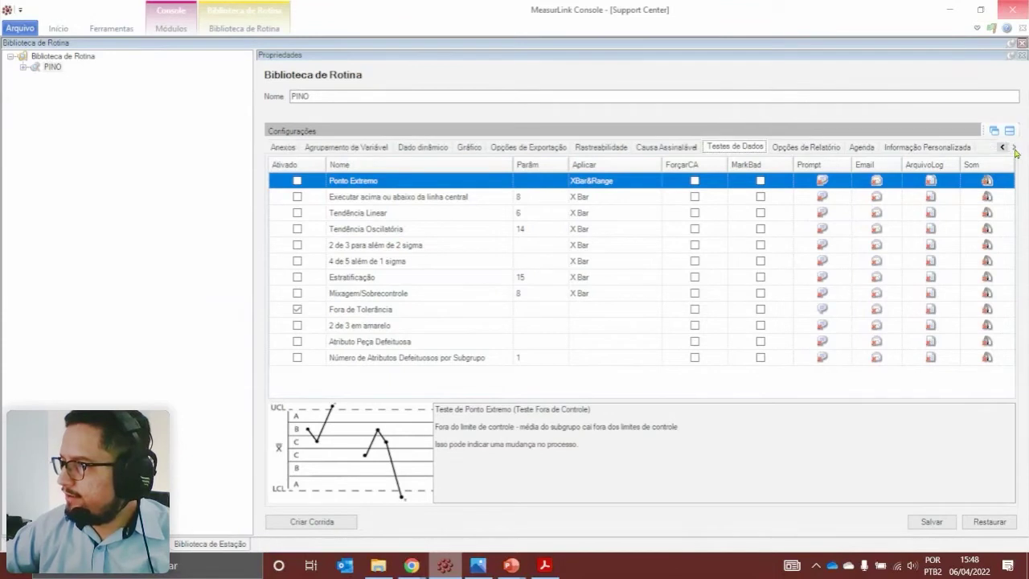
click(1007, 148)
click(1006, 148)
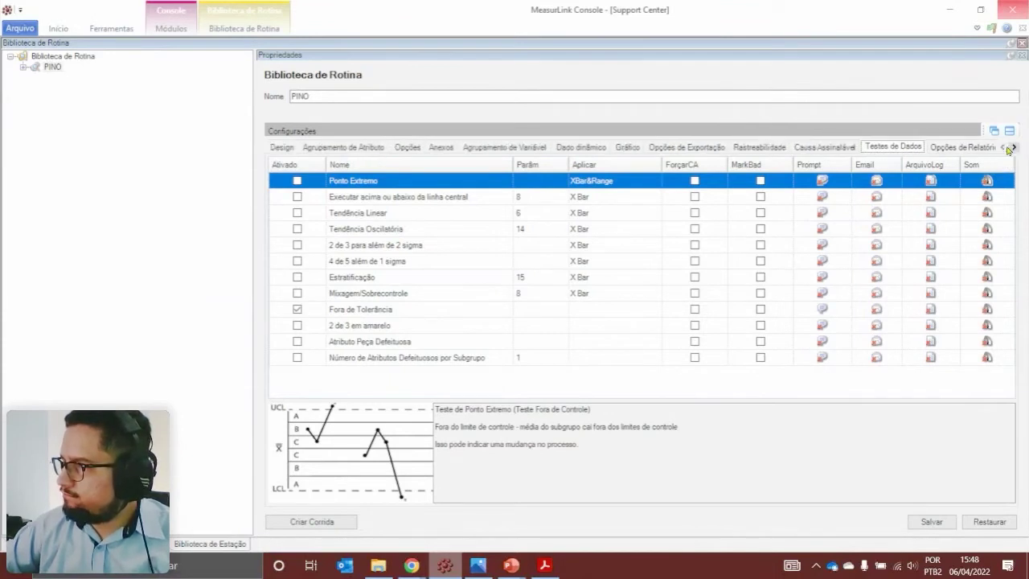
click(1013, 148)
click(1013, 148)
click(1013, 148)
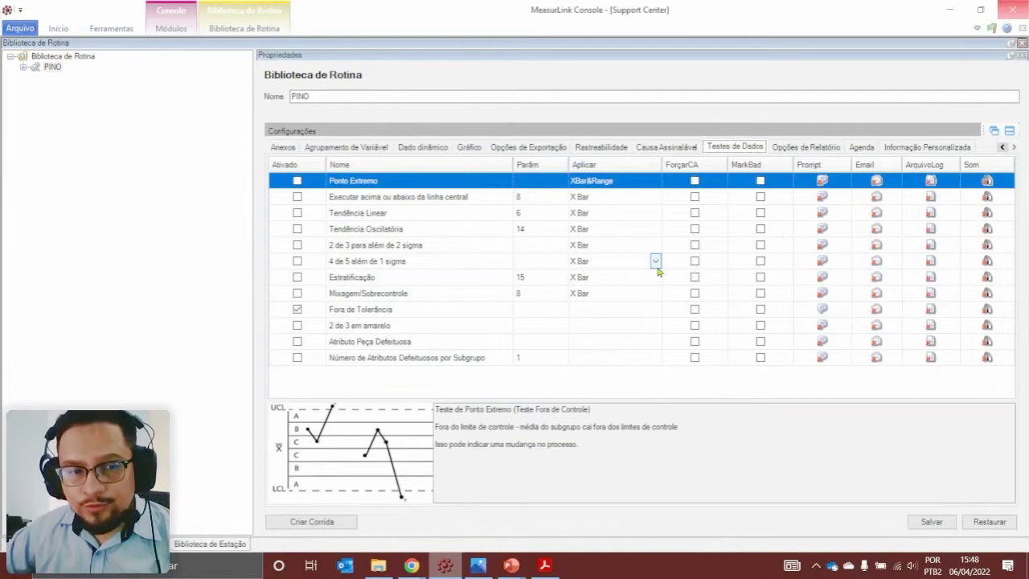
click(861, 148)
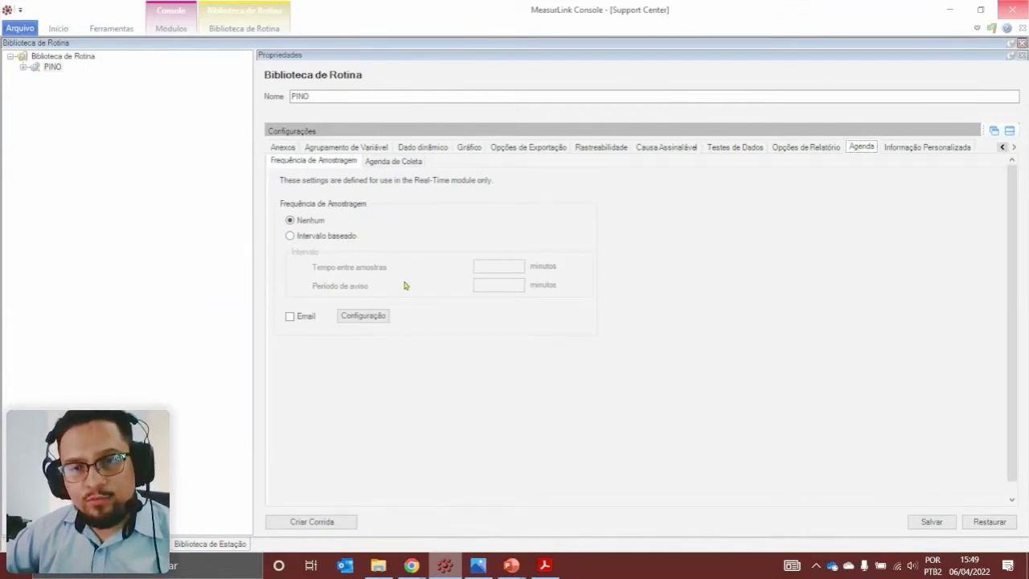
click(328, 233)
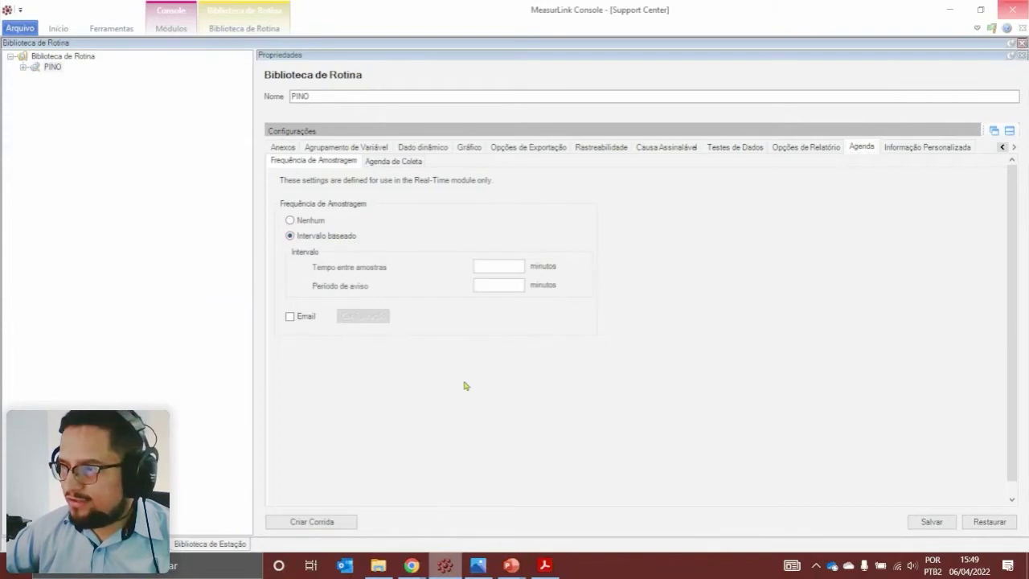
click(517, 267)
text(5)
click(498, 288)
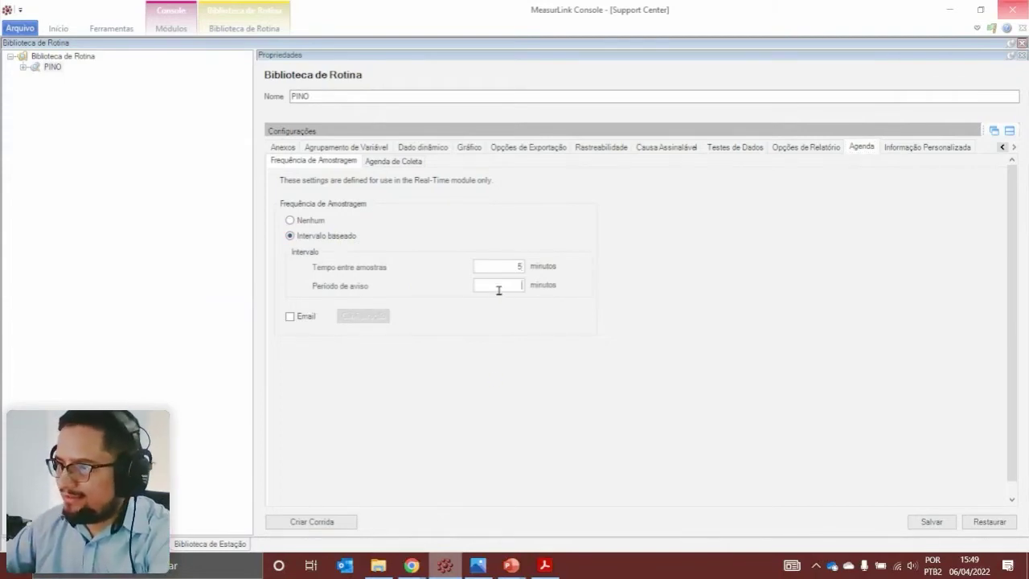
text(3)
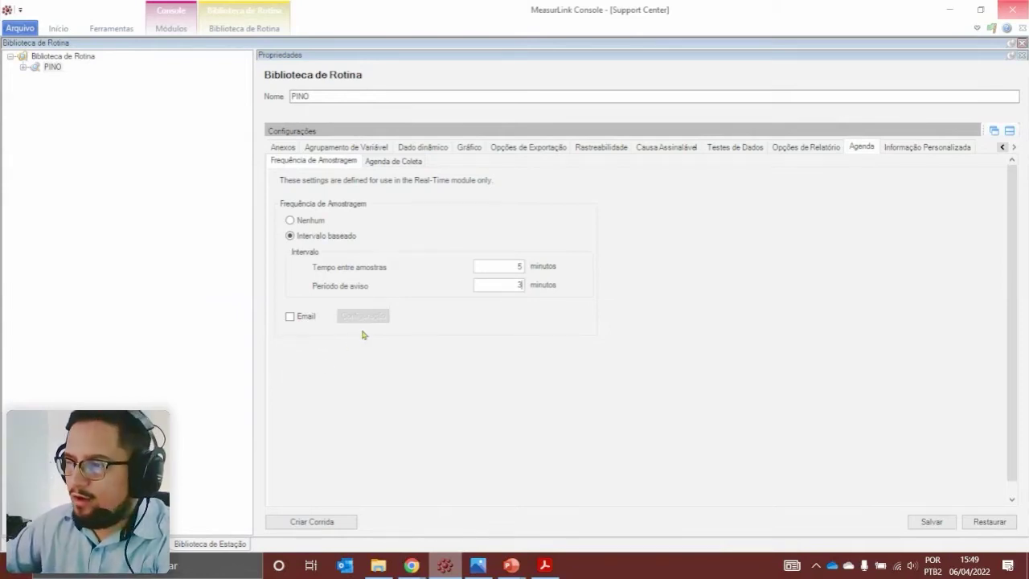
Activate the Agenda de Coleta with 0 hours 5 minutes between collections, a 3-minute warning time and a 1-minute collection time
click(391, 162)
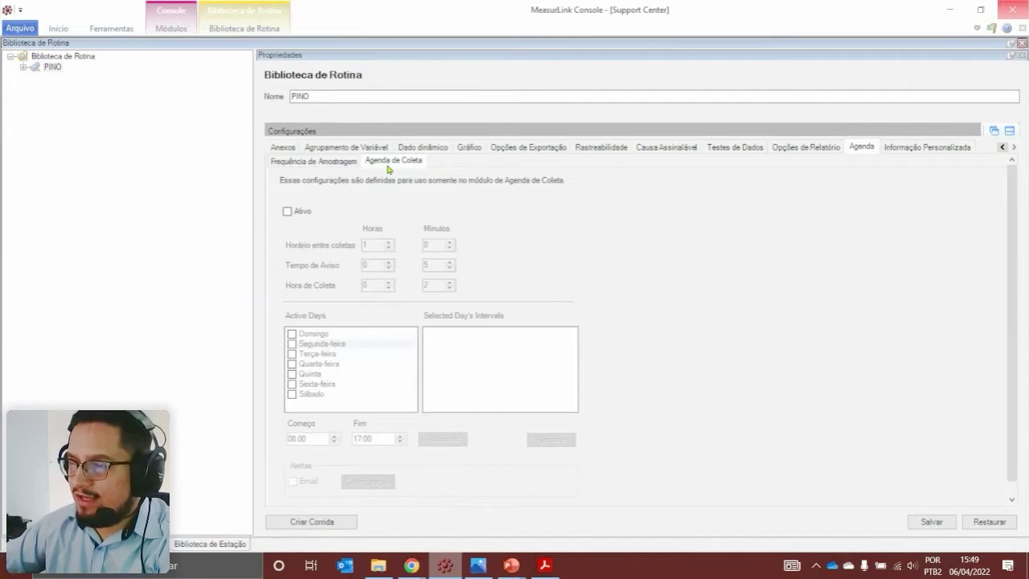
click(294, 213)
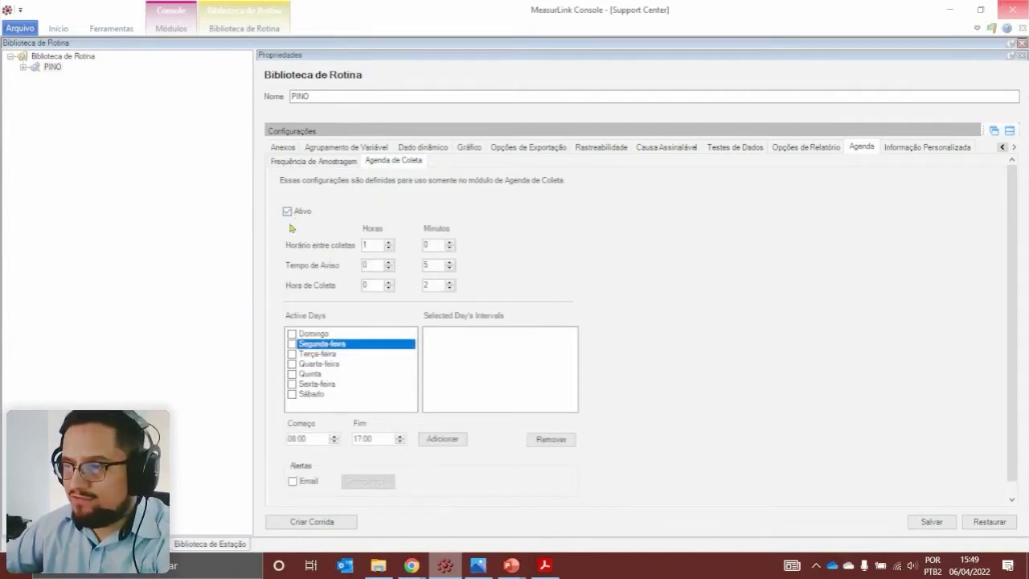
double_click(372, 246)
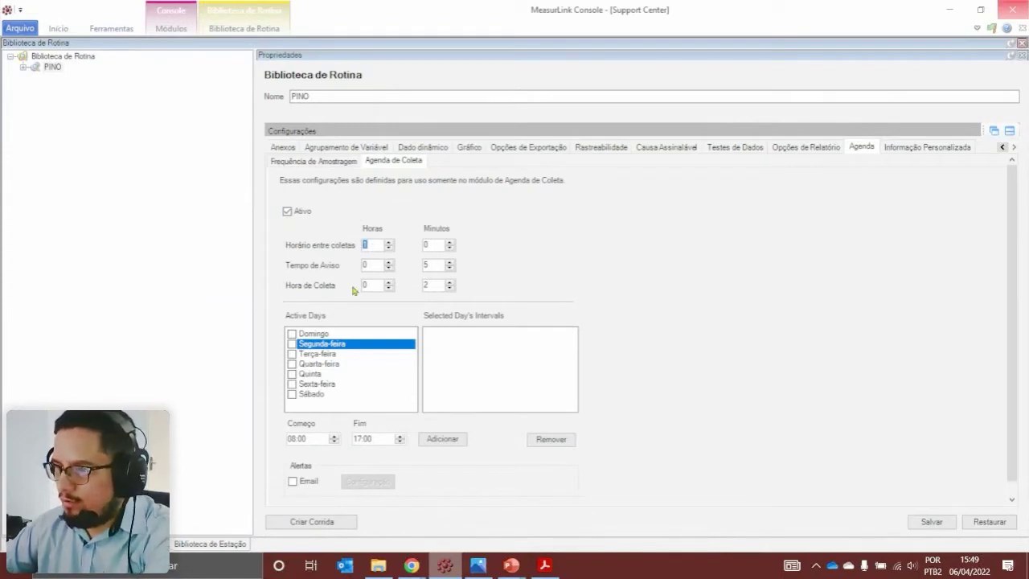
text(0)
double_click(434, 245)
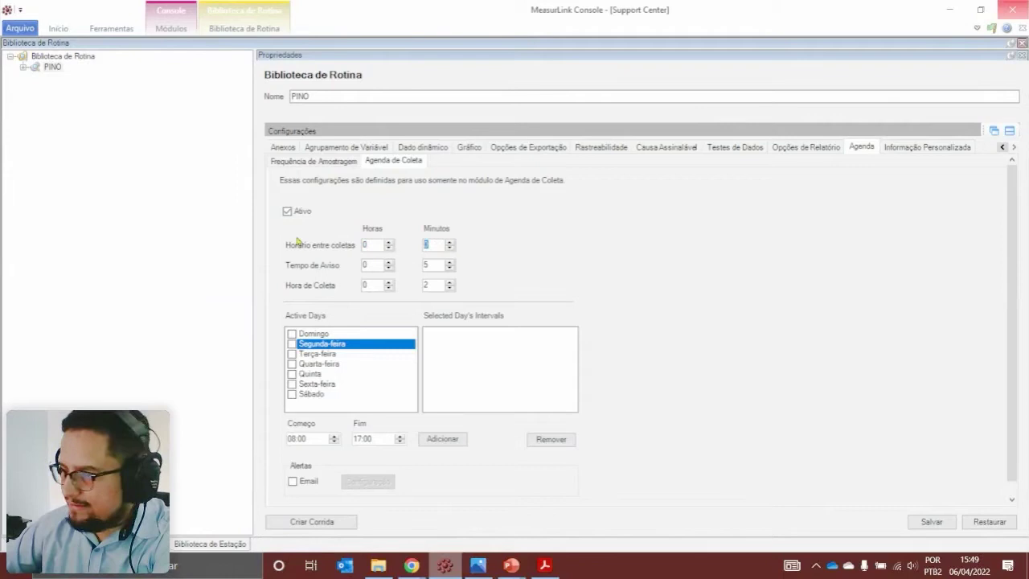
text(5)
double_click(429, 264)
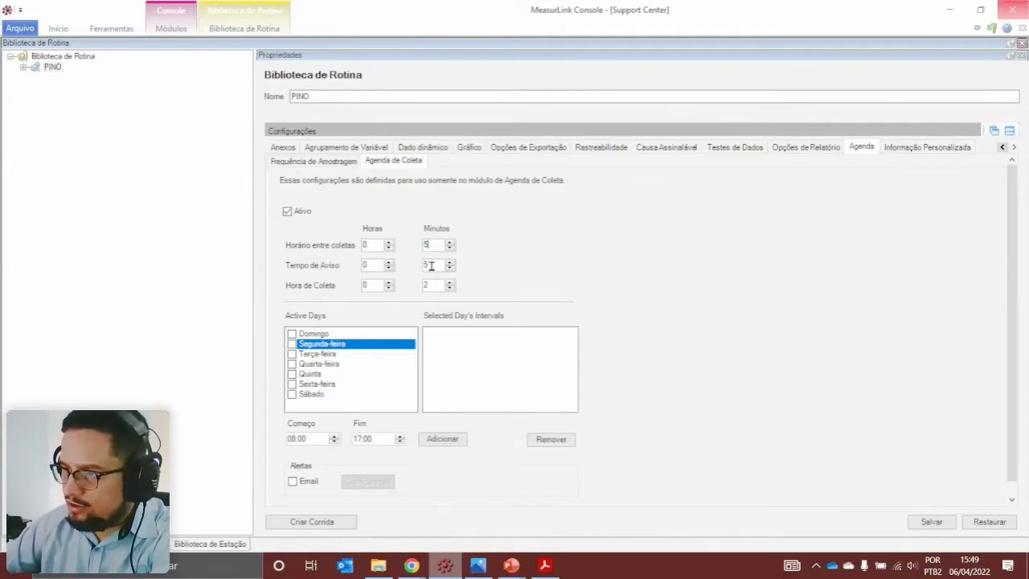
text(3)
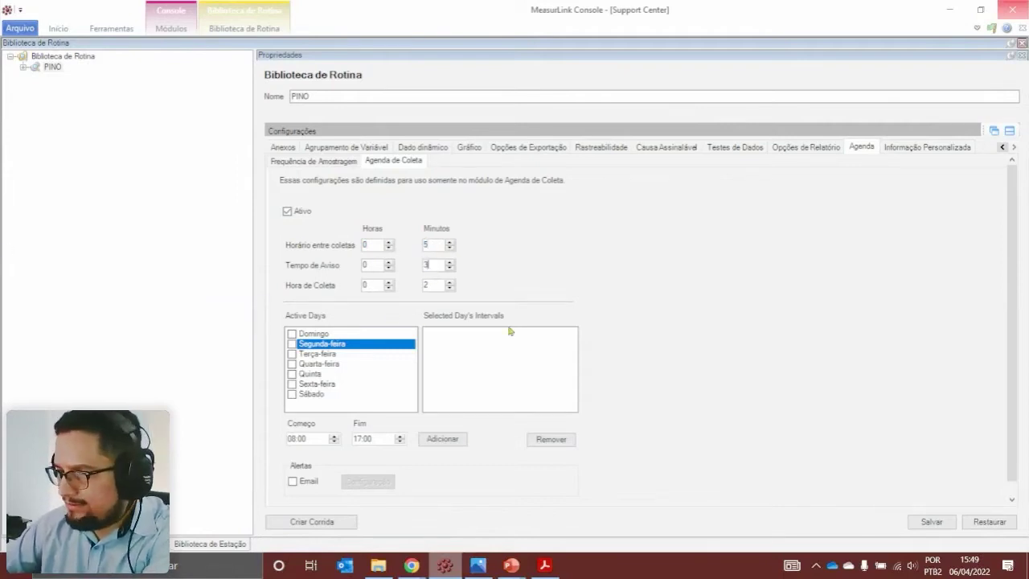
double_click(429, 285)
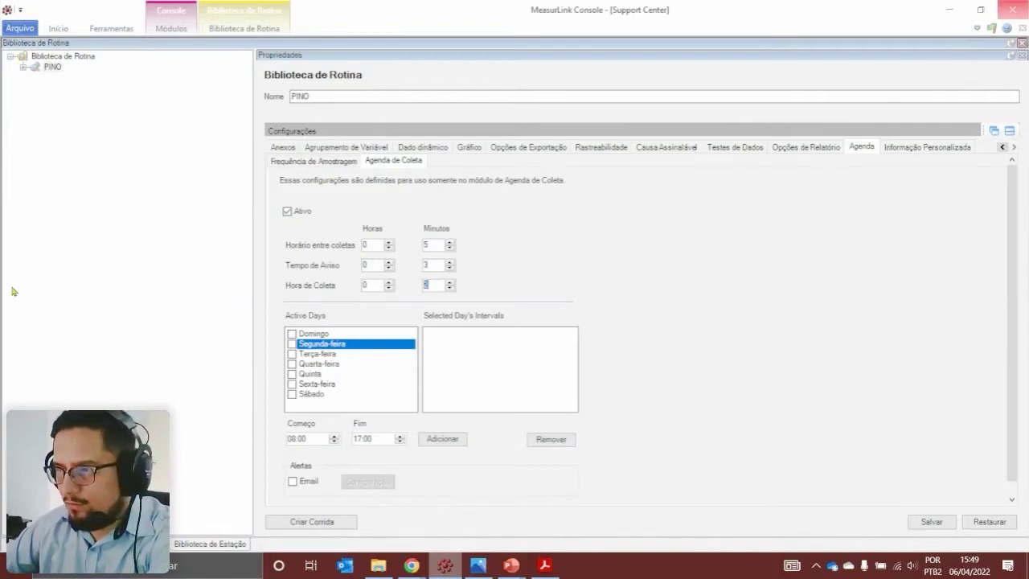
text(1)
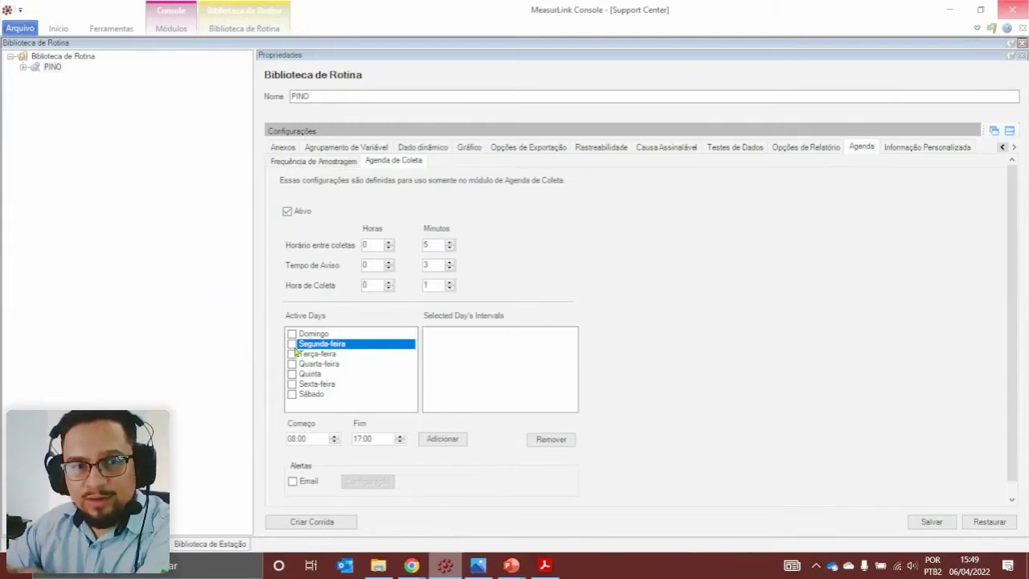
Add the 08:00–17:00 collection interval to each day from Segunda-feira to Sexta-feira, check each day's interval and save the routine
click(443, 440)
click(326, 355)
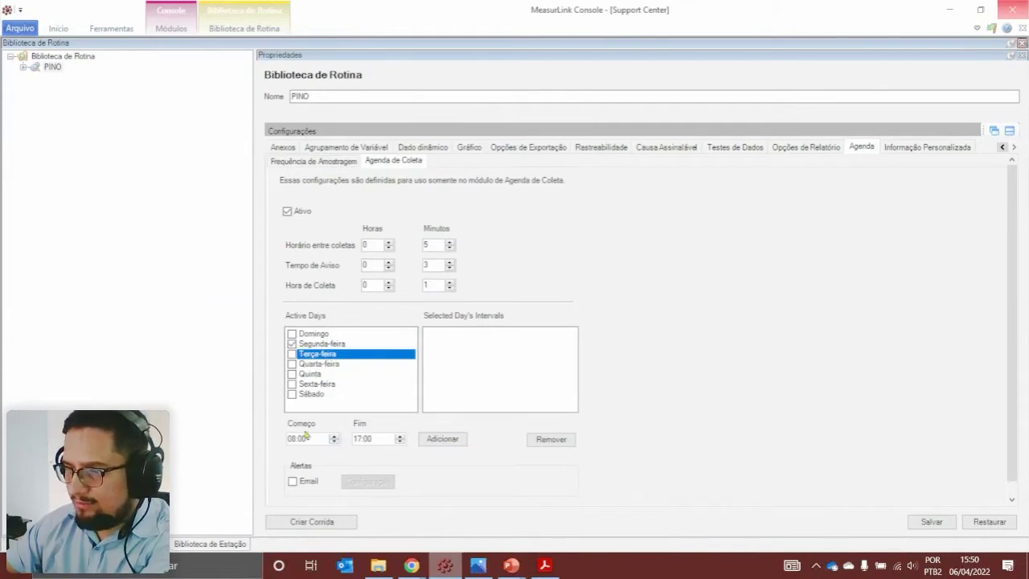
click(443, 439)
click(325, 364)
click(446, 439)
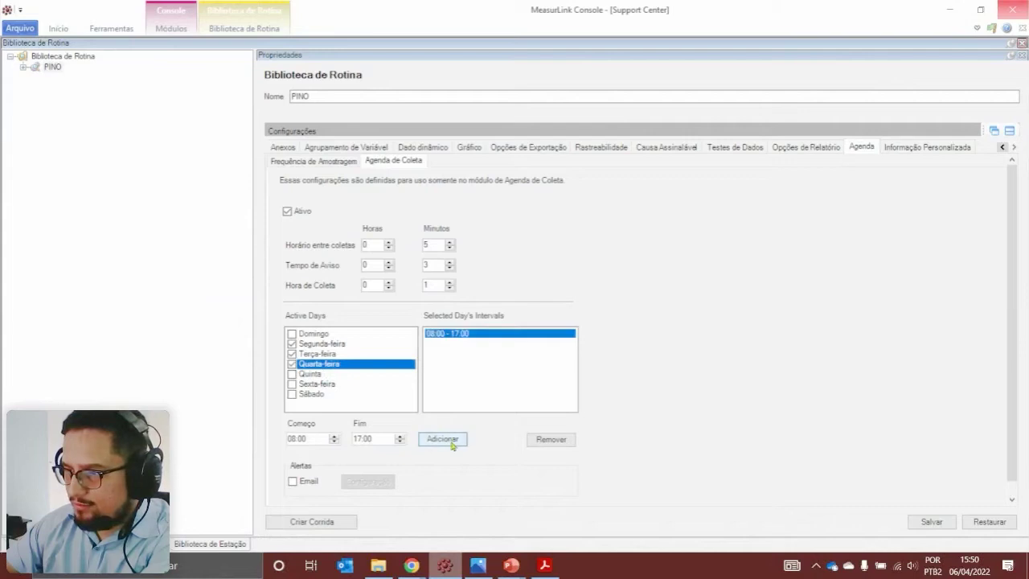
click(334, 374)
click(453, 439)
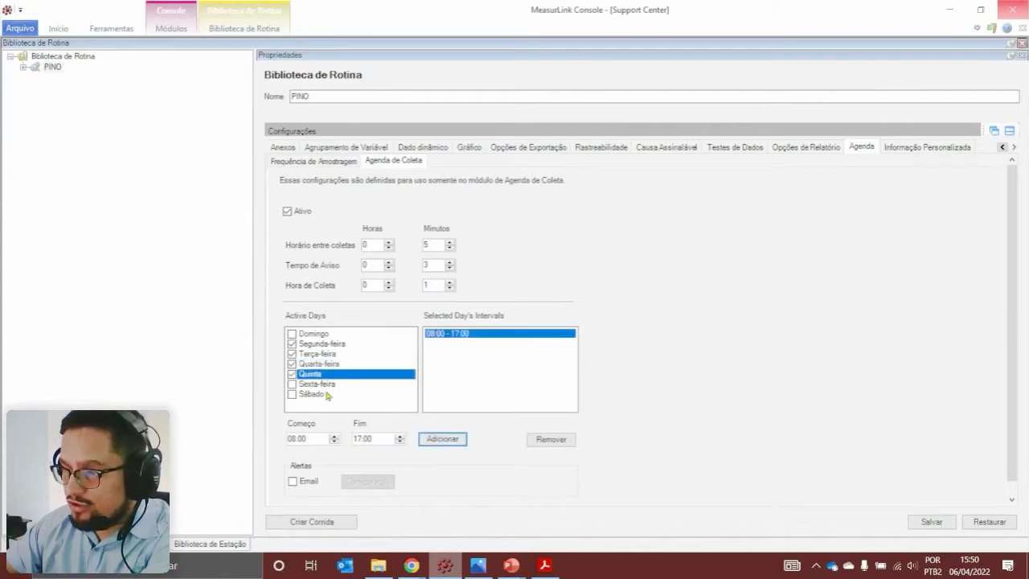
click(326, 384)
click(440, 439)
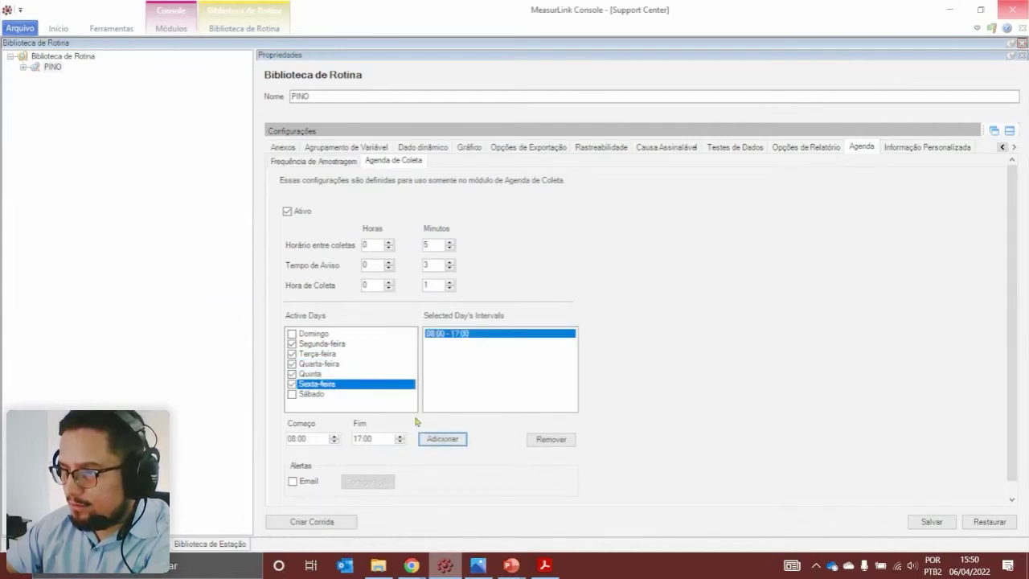
click(322, 344)
click(325, 353)
click(327, 365)
click(324, 374)
click(324, 385)
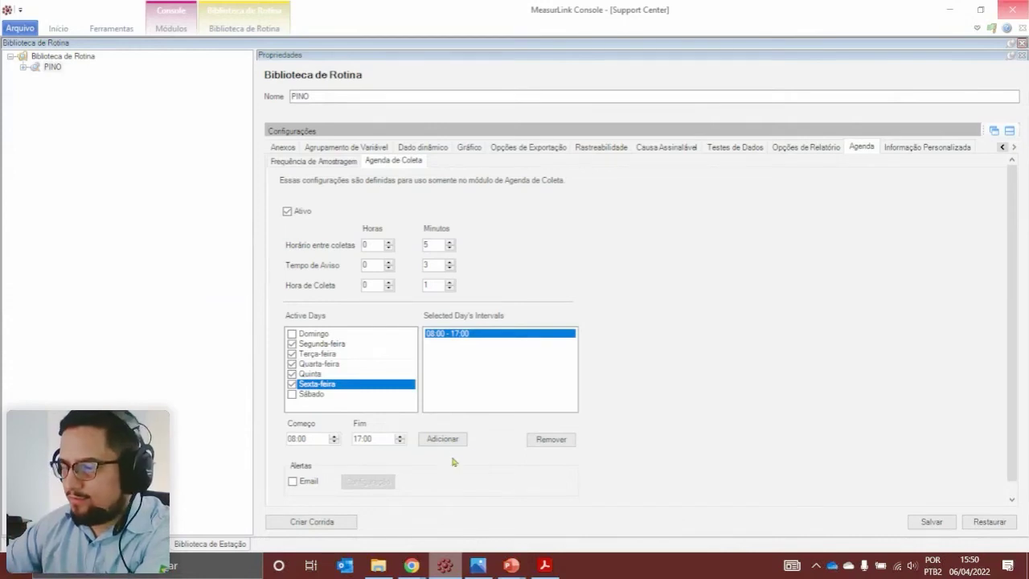
Create a run from the PINO routine's Design settings and dismiss the Teclado entry dialog in Real-Time
click(1003, 147)
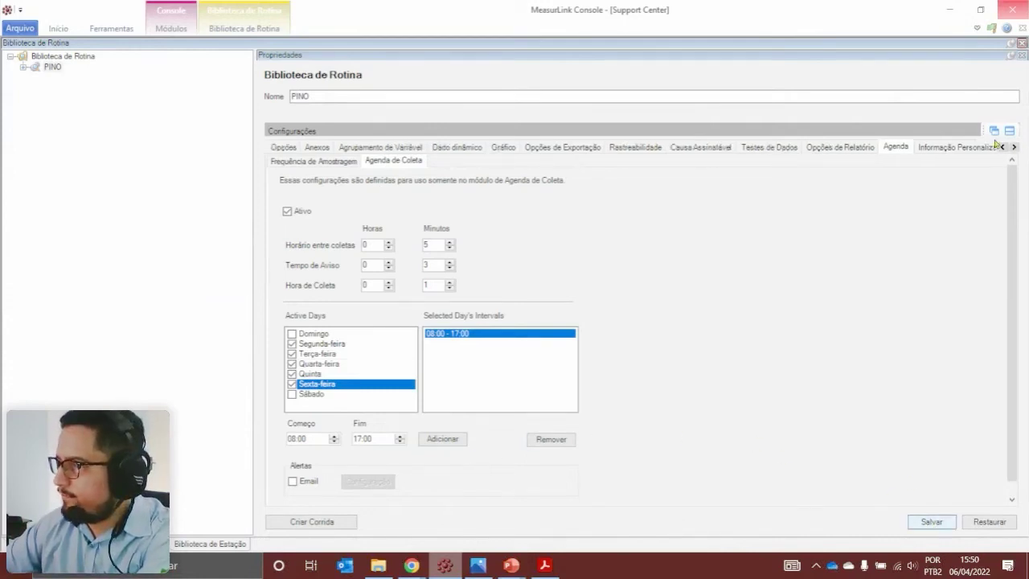
click(1003, 147)
click(1003, 147)
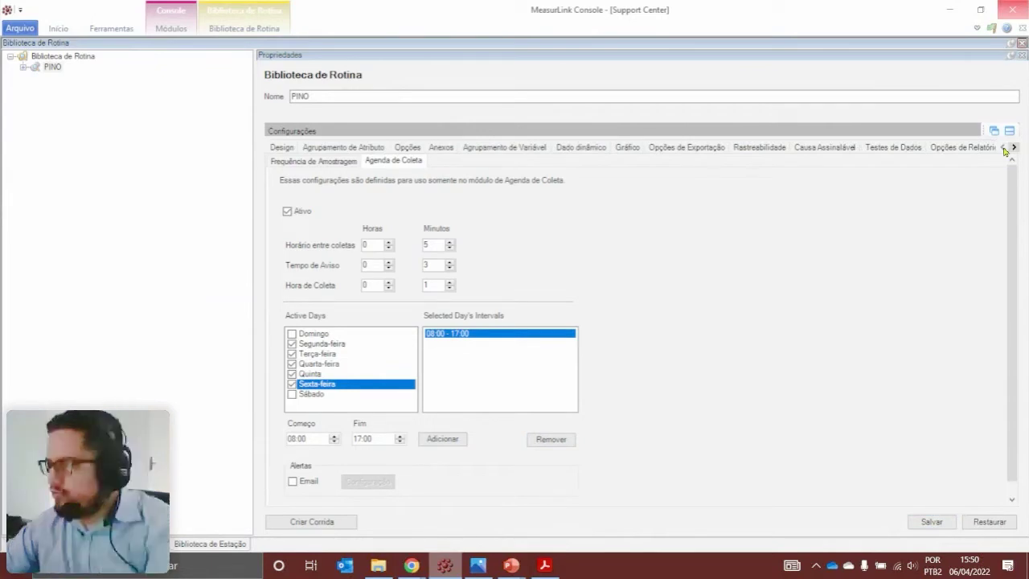
click(281, 147)
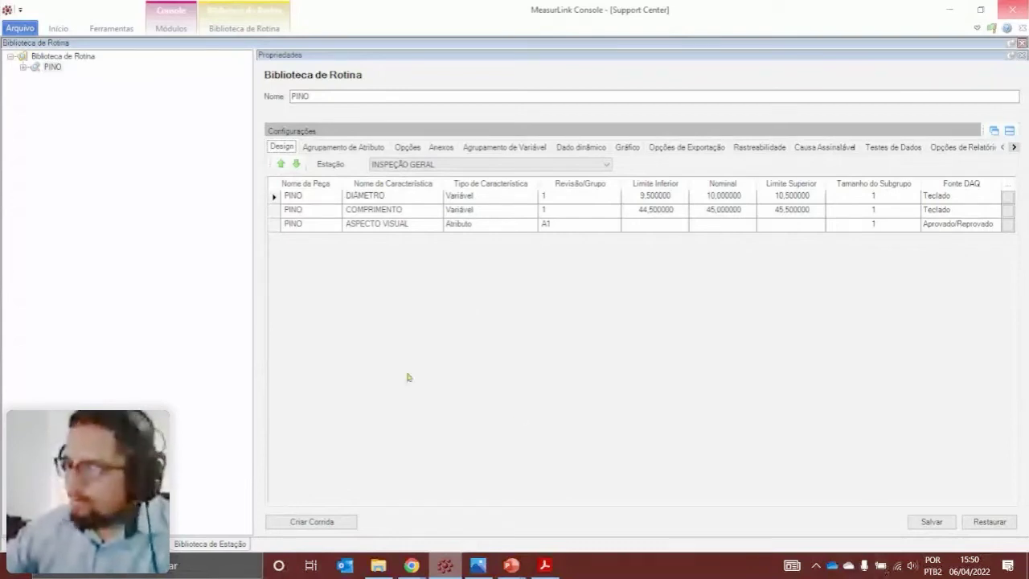
click(314, 522)
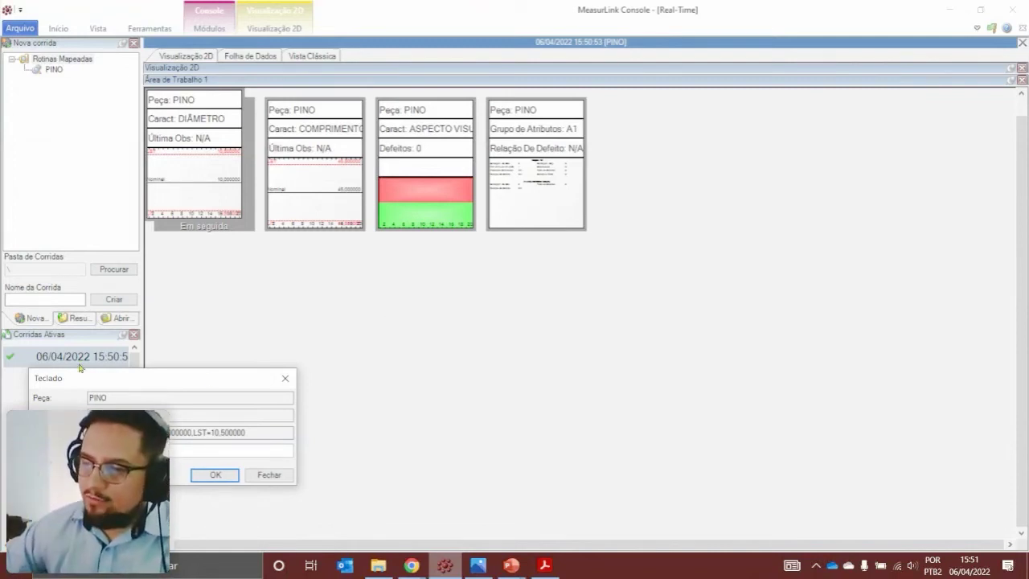
drag(230, 379, 258, 361)
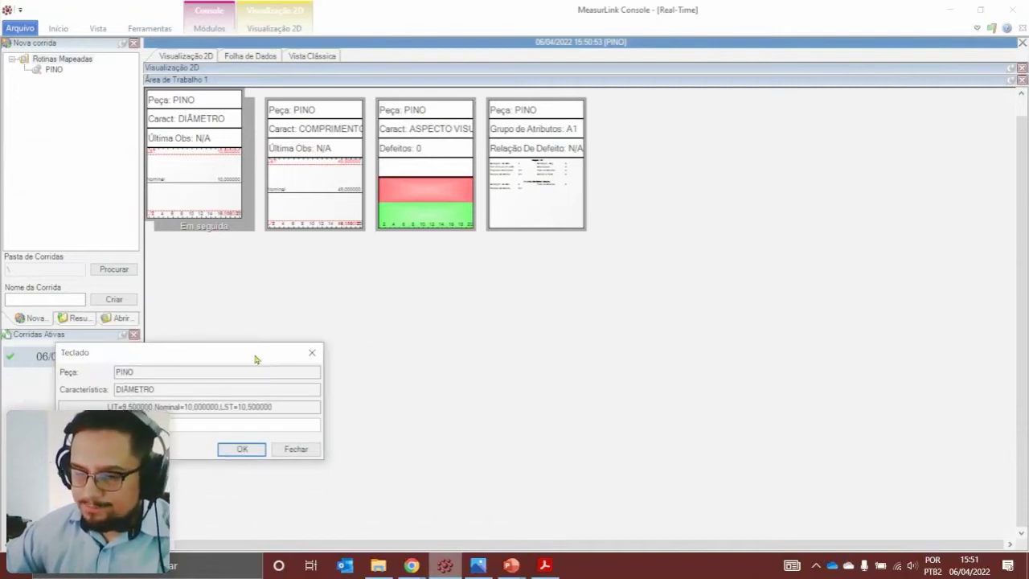
click(312, 354)
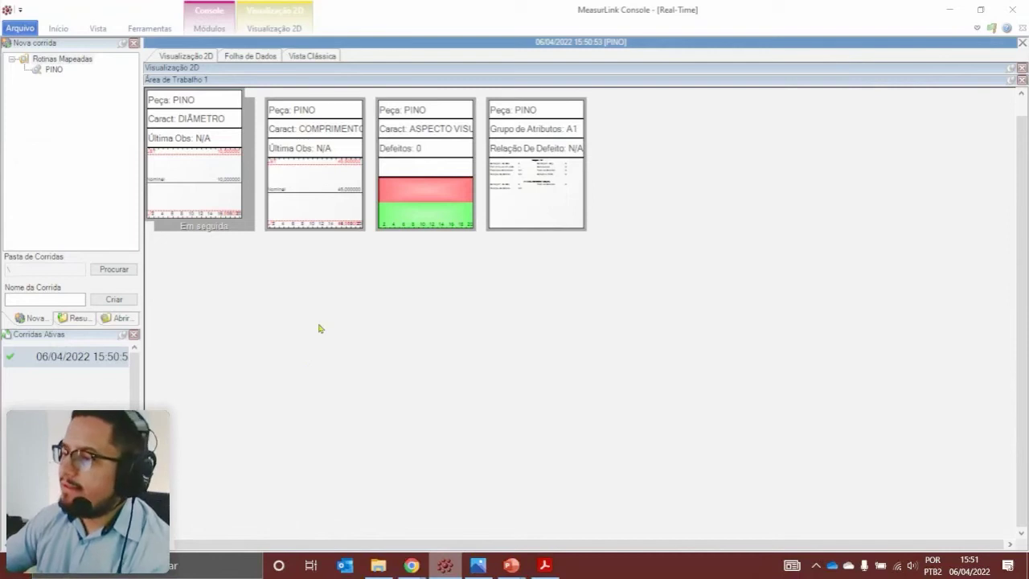
Delete the attribute group A1 card from the 2D view and close the Nova corrida pane
click(521, 180)
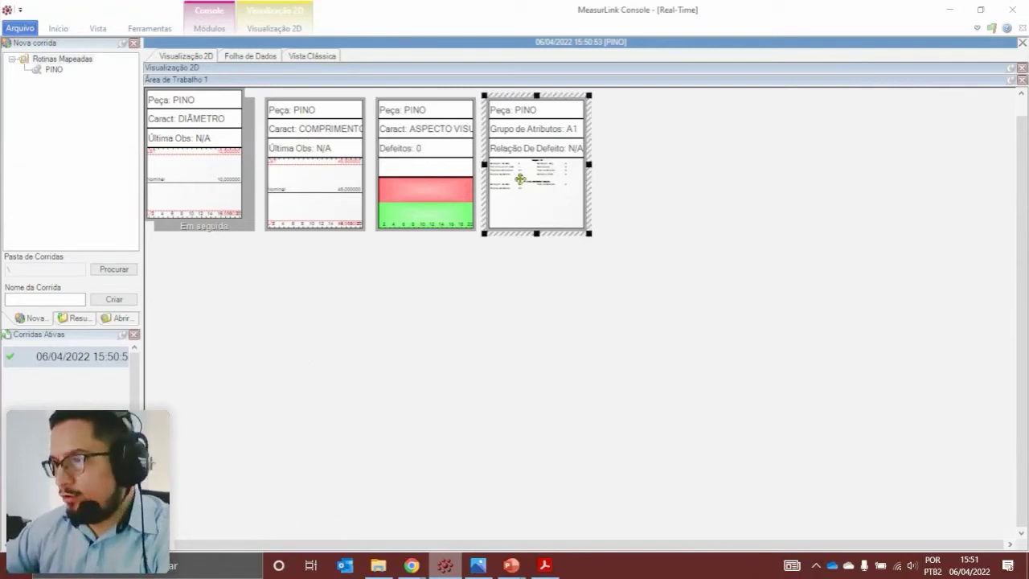
key(Delete)
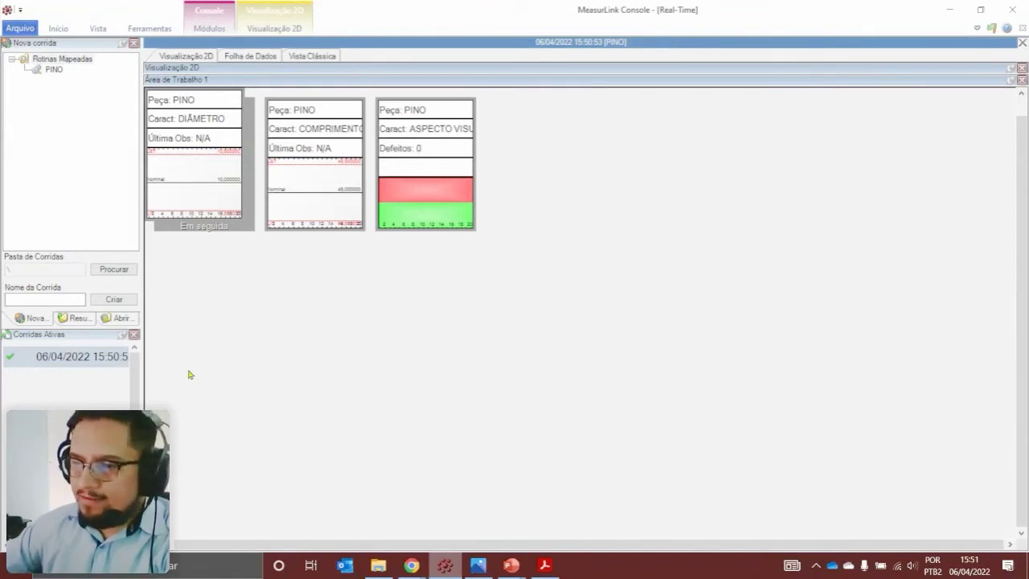
click(133, 44)
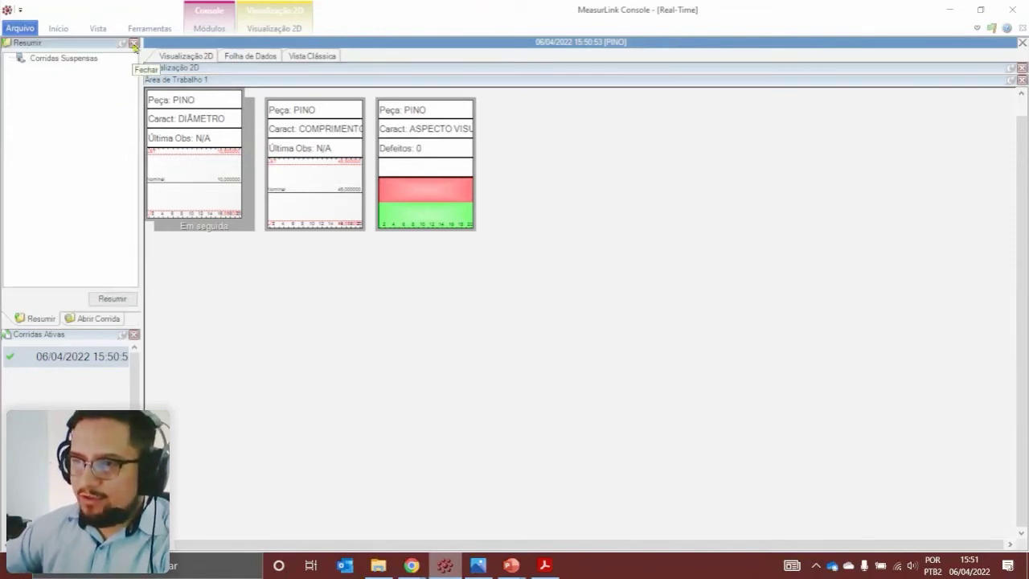
Close the Resumir and Corridas Ativas panes, and reposition the DIÂMETRO card beside the COMPRIMENTO card in the 2D view
click(134, 43)
click(134, 43)
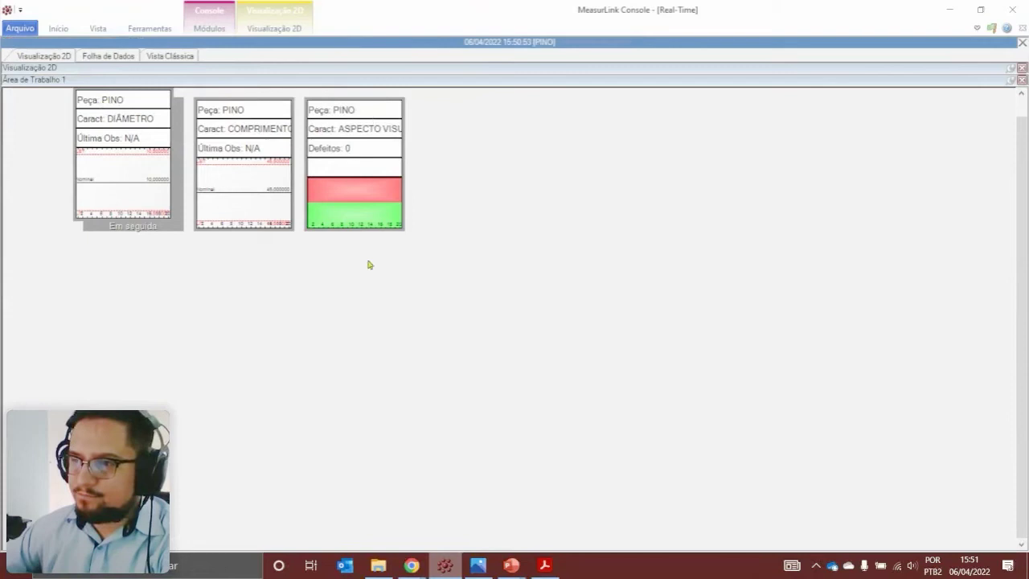
click(97, 178)
drag(116, 151, 120, 273)
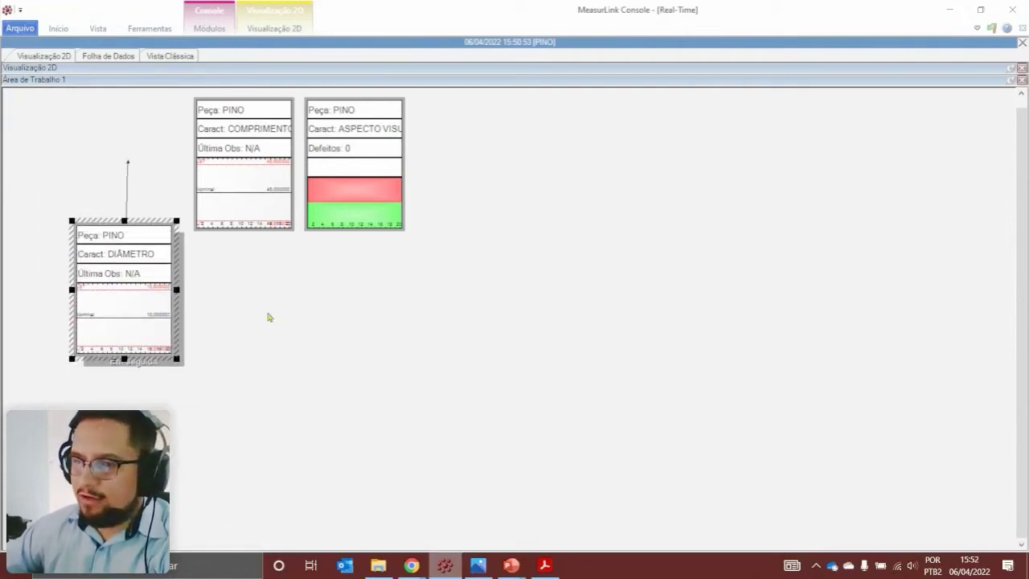
drag(121, 294, 123, 167)
click(399, 398)
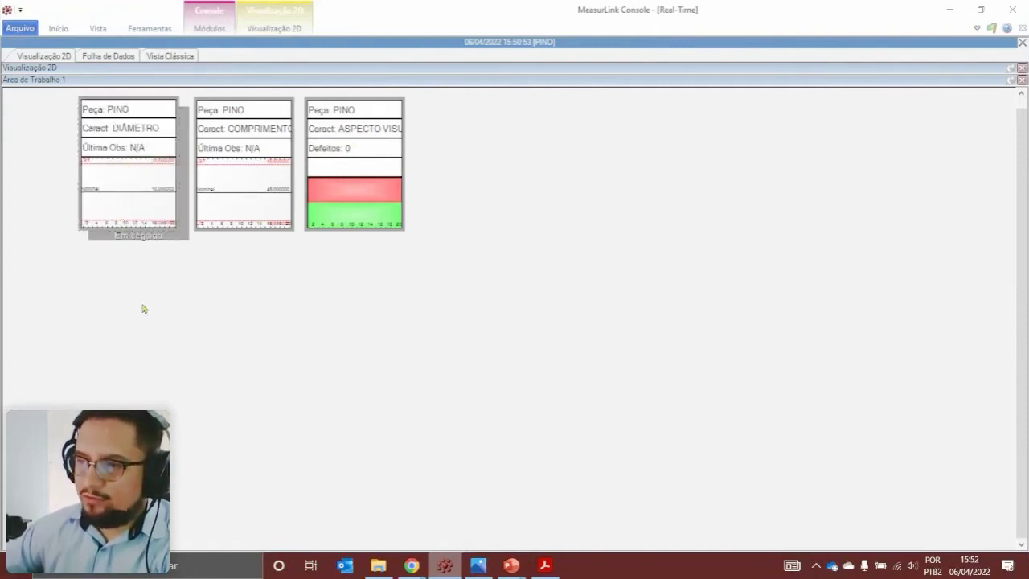
Record a keyboard observation of 10,12 for the PINO characteristic DIÂMETRO, then close the Teclado entry dialog
click(58, 30)
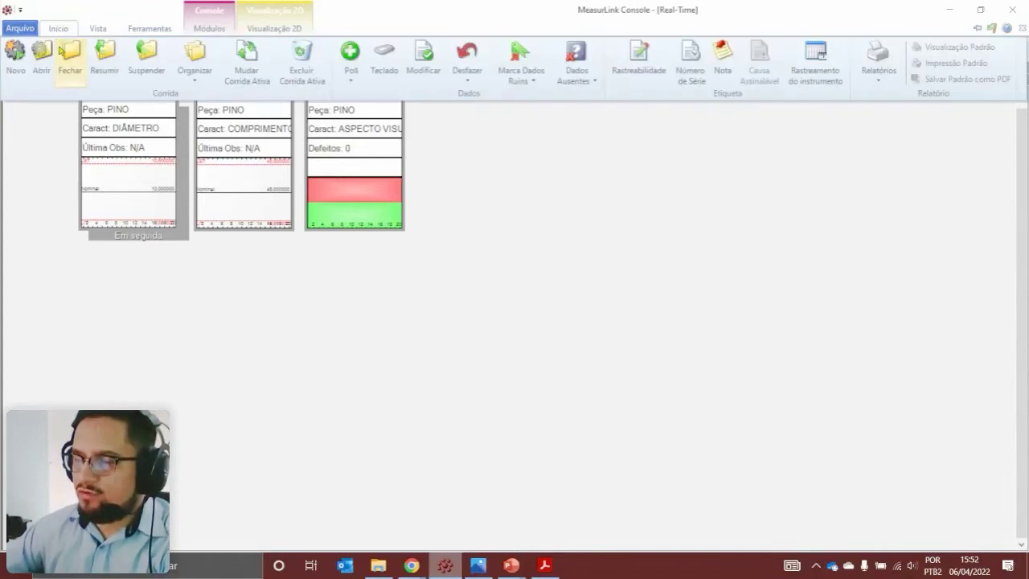
click(385, 87)
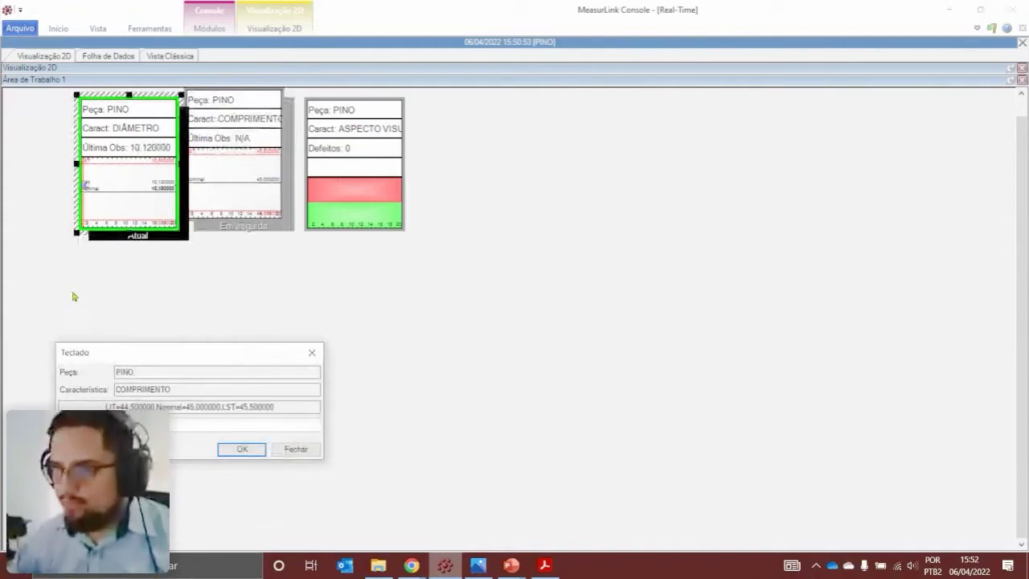
click(312, 352)
Show a single subgroup in the card charts and record a keyboard observation of 45,06 for COMPRIMENTO
click(98, 28)
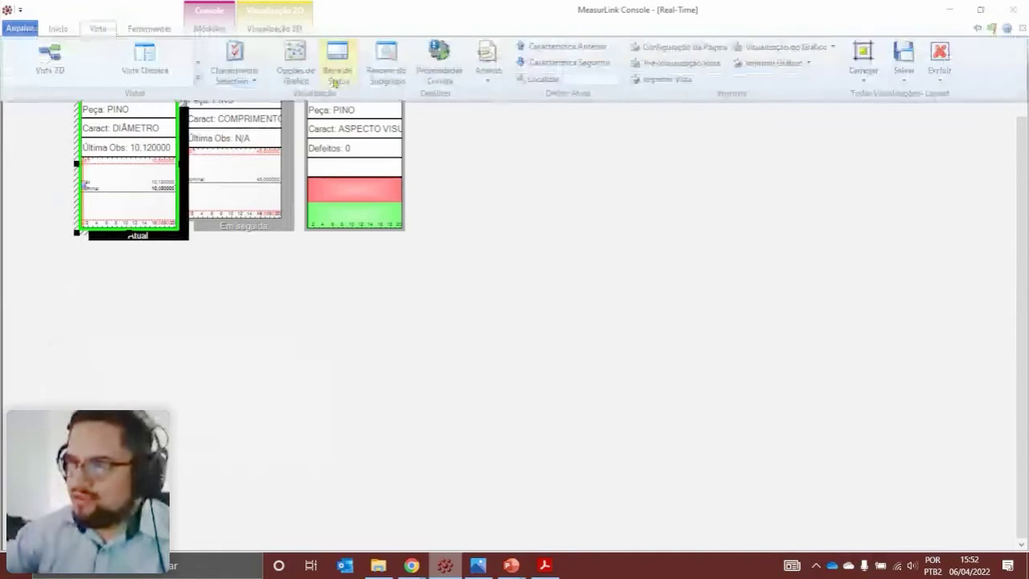
scroll(304, 80, down, 1)
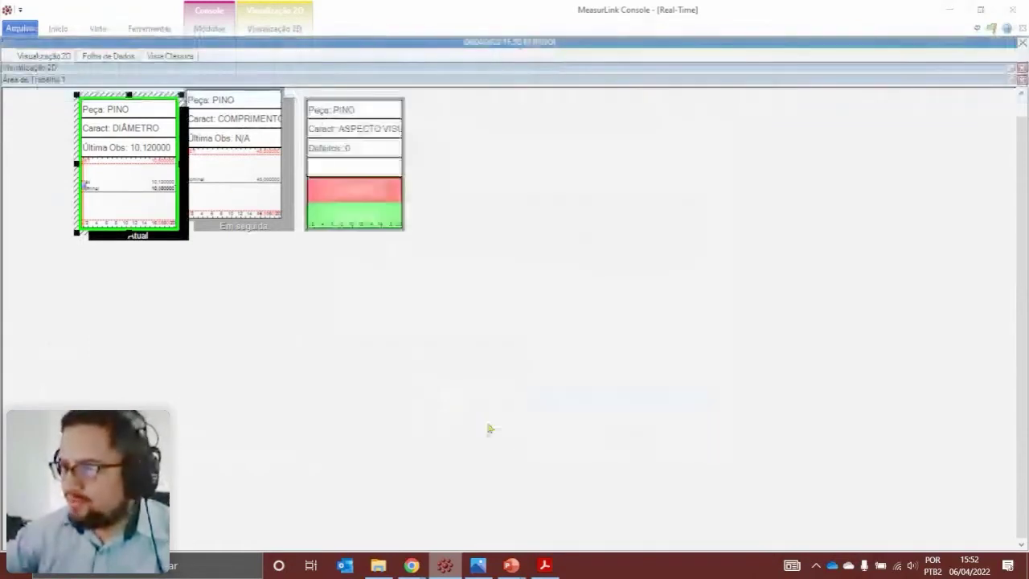
click(65, 28)
click(390, 70)
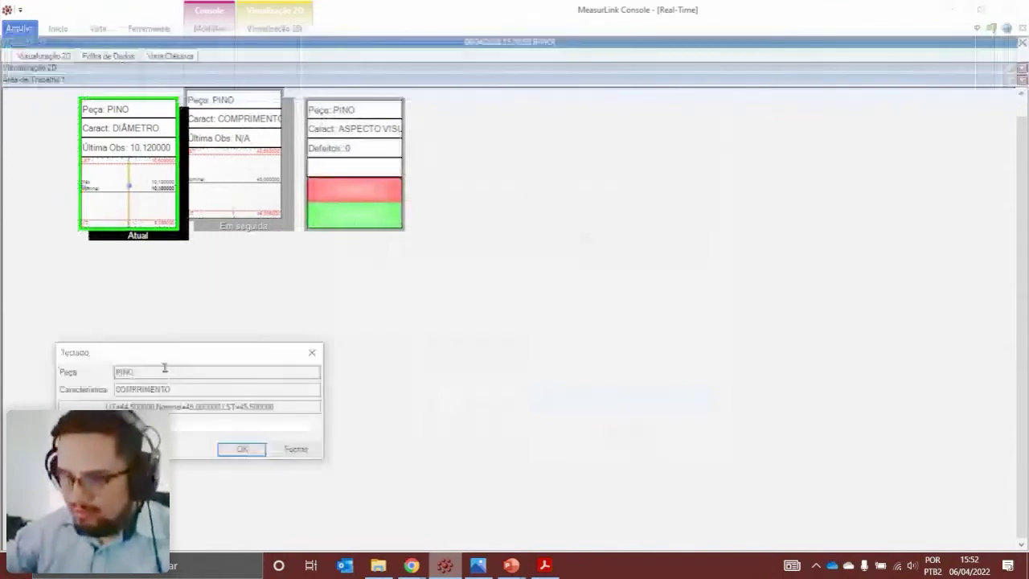
click(125, 302)
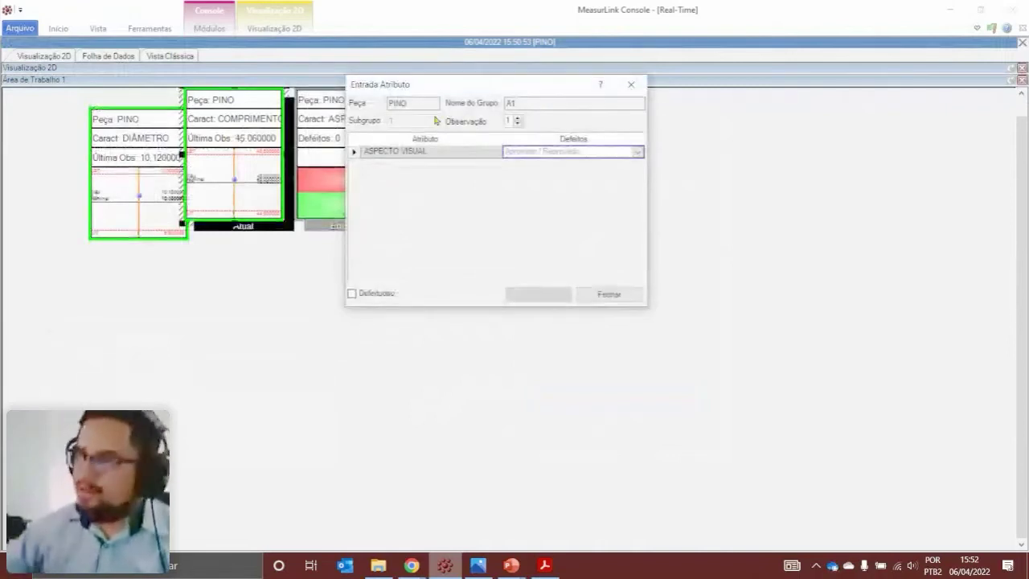
Record ASPECTO VISUAL as Aprovado in the attribute entry and close the Teclado dialog for DIÂMETRO
click(535, 153)
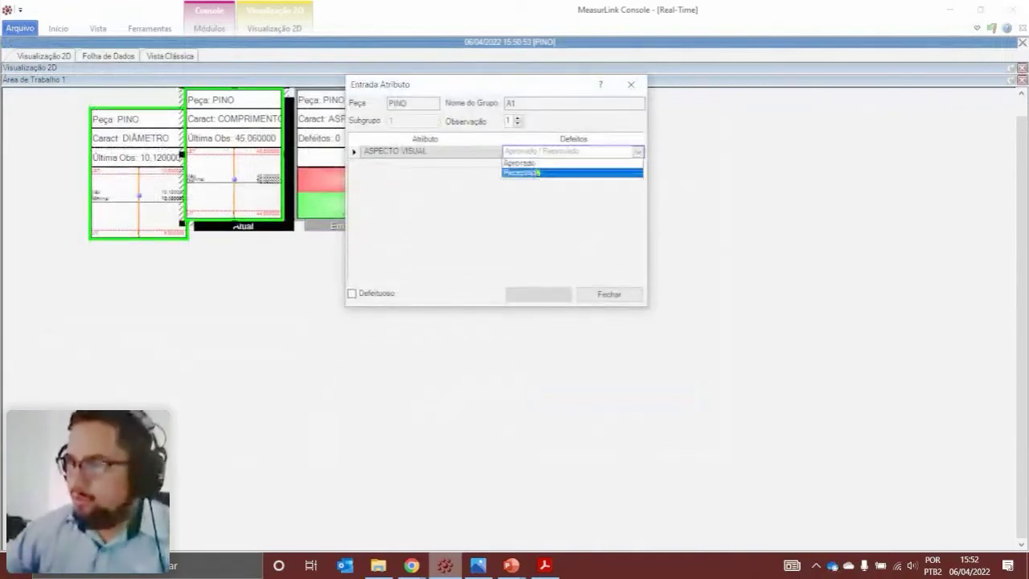
click(538, 155)
key(Down)
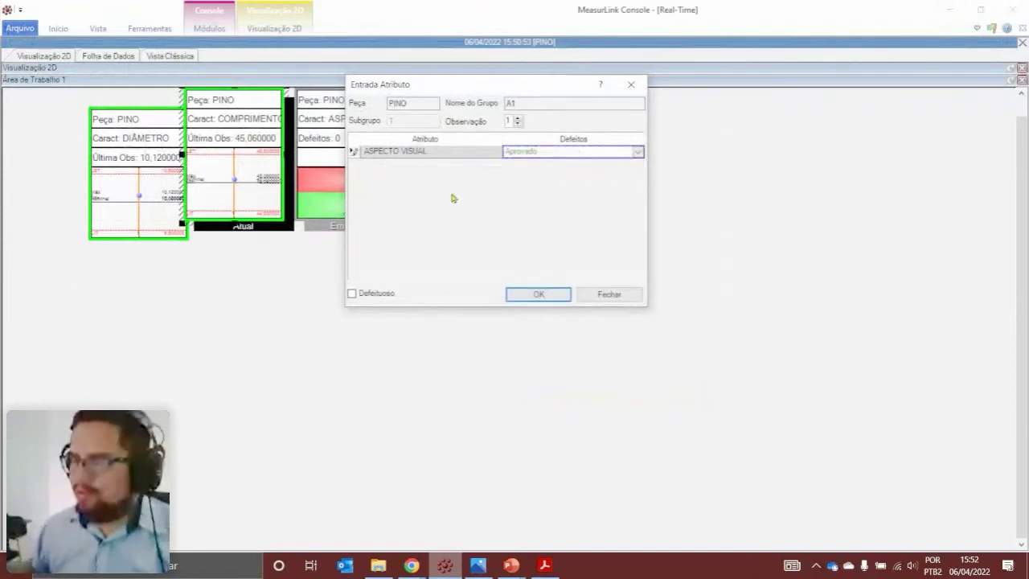
key(Return)
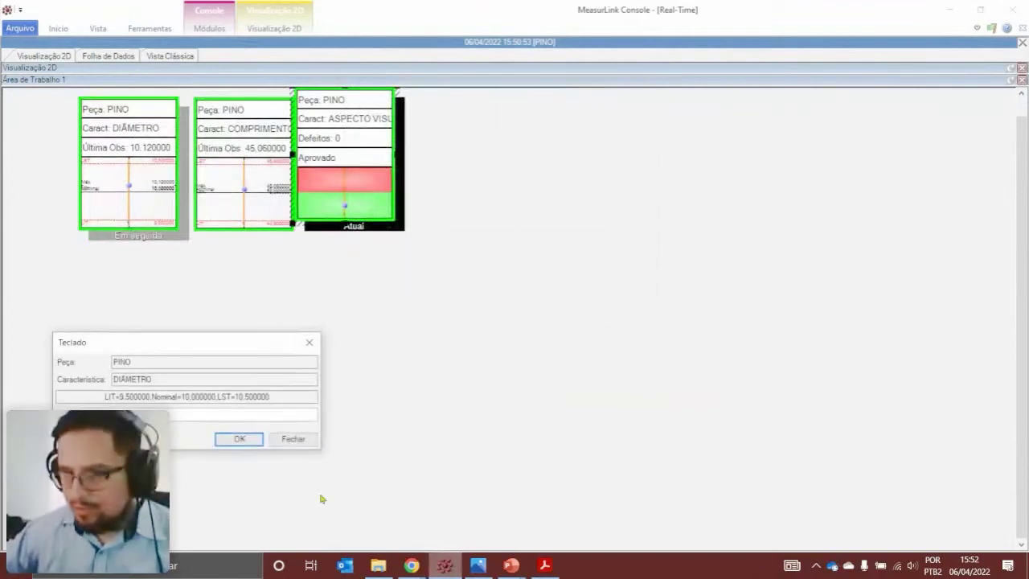
click(296, 441)
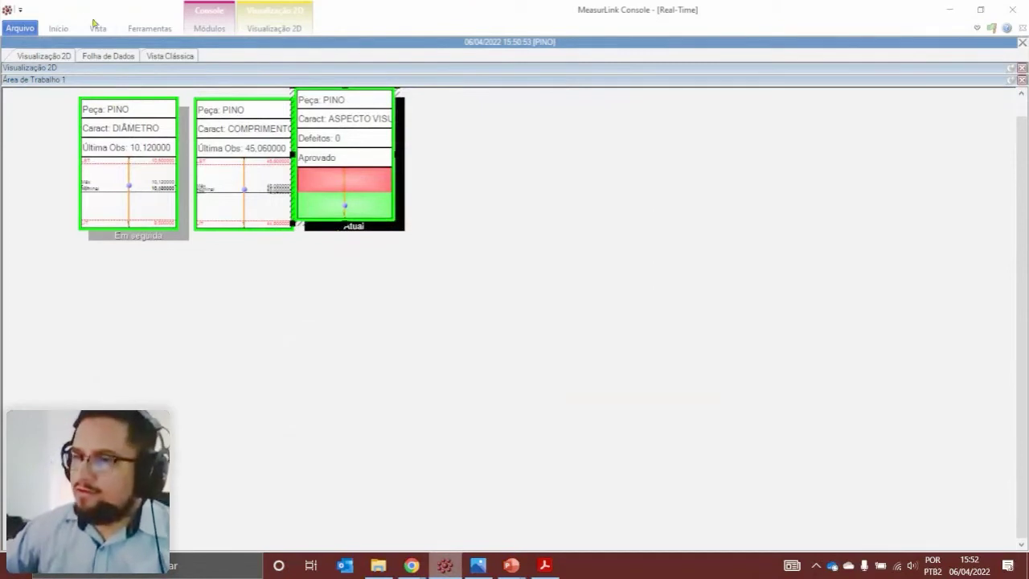
Examine the configuration pages in the run's Propriedades Corrida, then save and close them
click(98, 28)
click(568, 280)
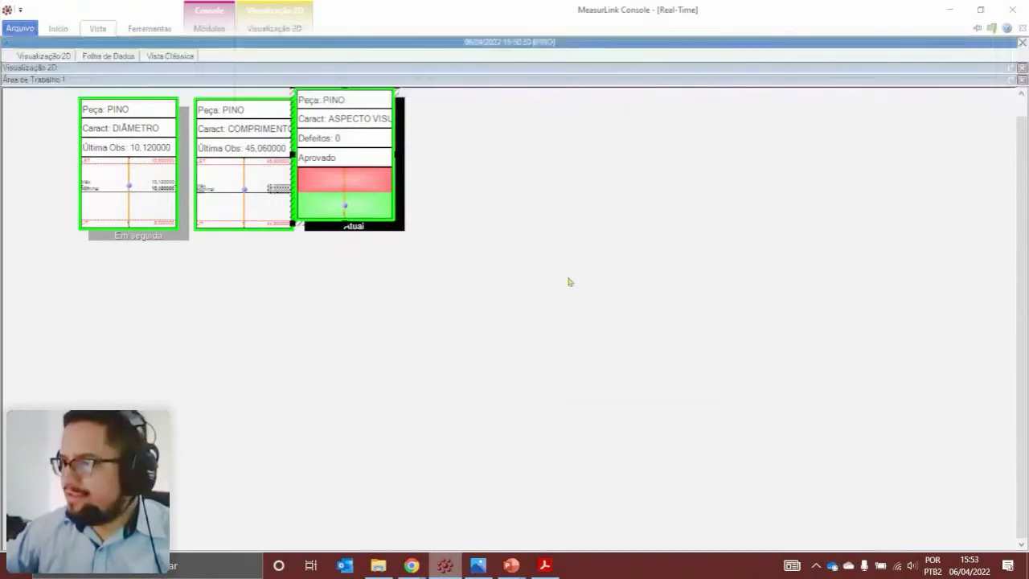
double_click(426, 148)
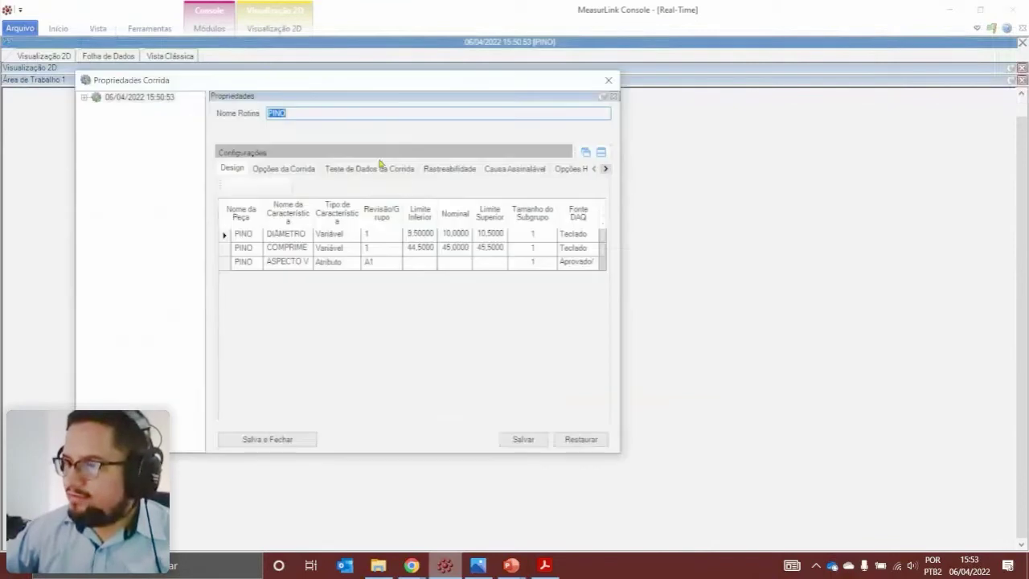
click(607, 170)
click(607, 170)
click(606, 170)
click(607, 169)
click(431, 169)
click(258, 228)
click(273, 439)
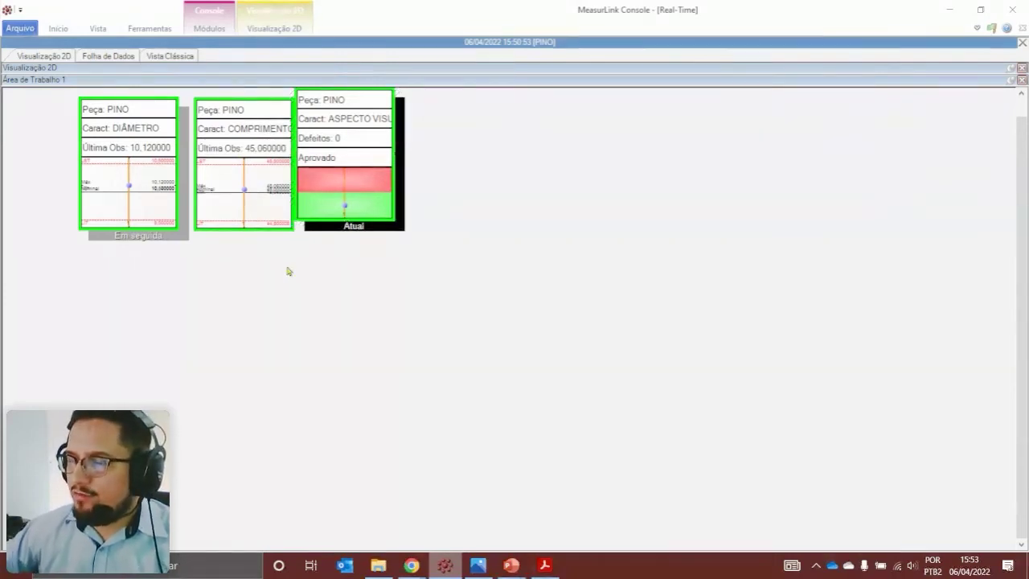
Move the DIÂMETRO card to the empty area below the other cards and hide the workspace's arrows
click(159, 182)
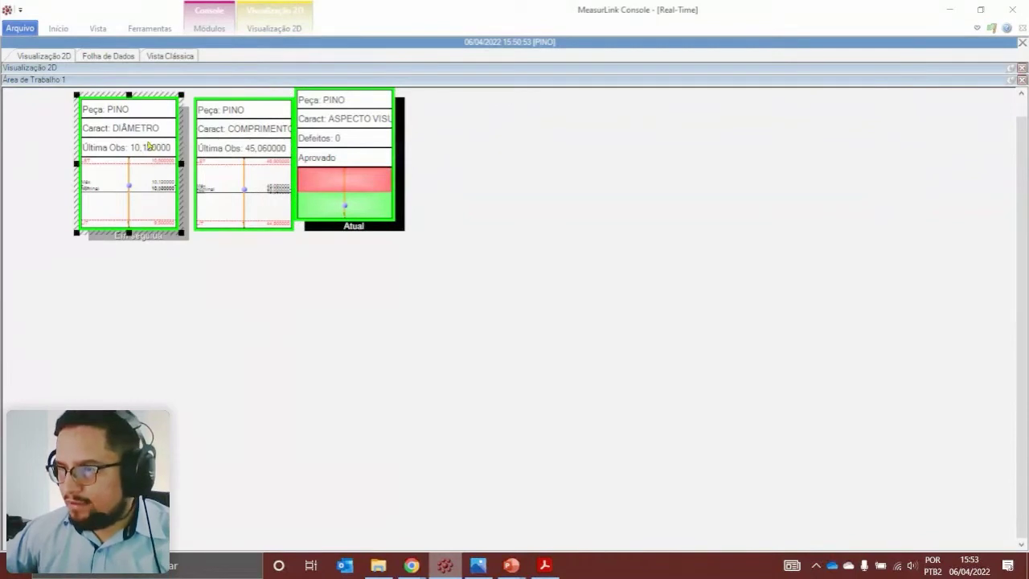
mouse_move(153, 126)
mouse_down()
mouse_move(271, 215)
mouse_move(506, 261)
mouse_up()
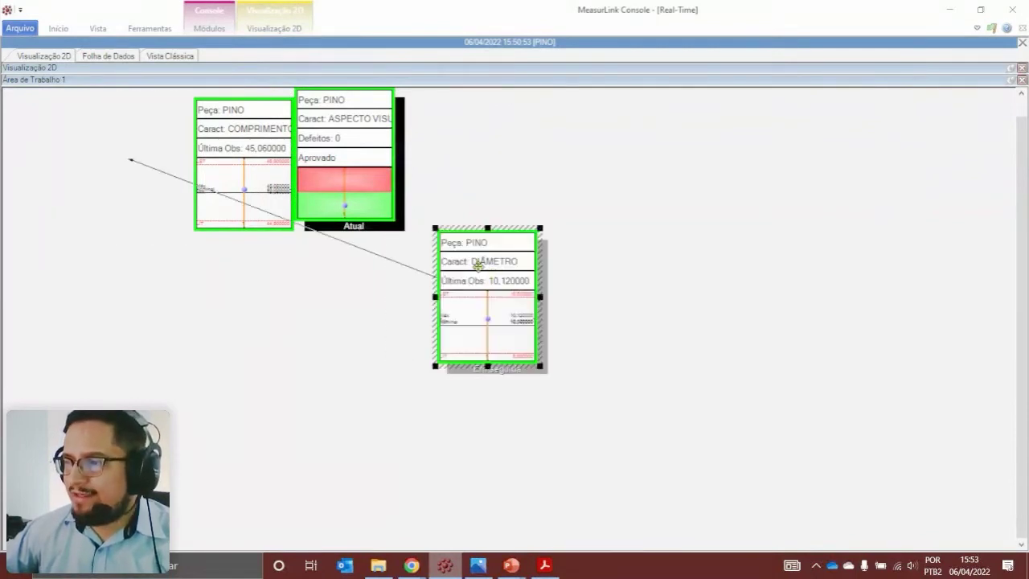
right_click(262, 326)
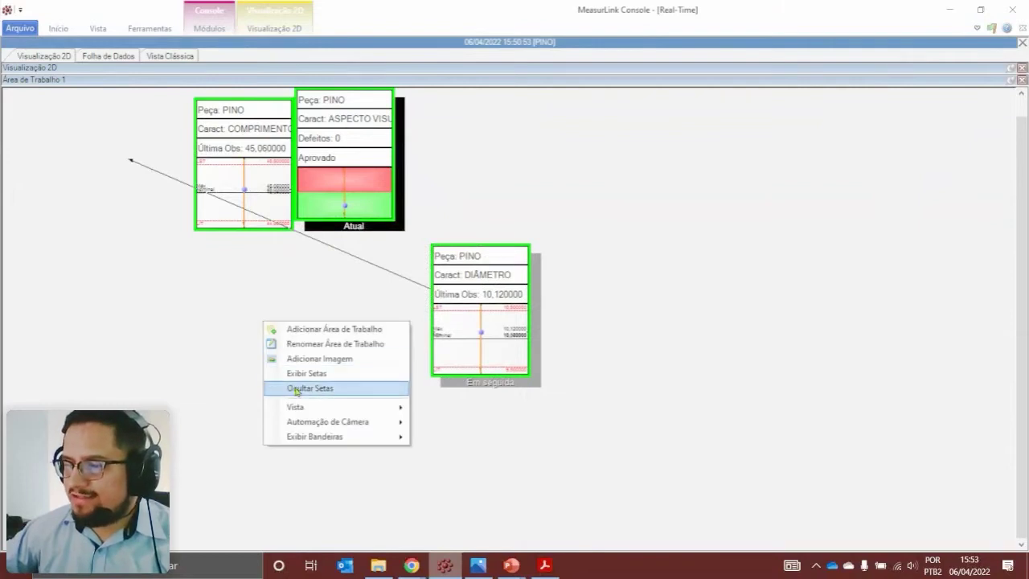
click(169, 330)
right_click(196, 318)
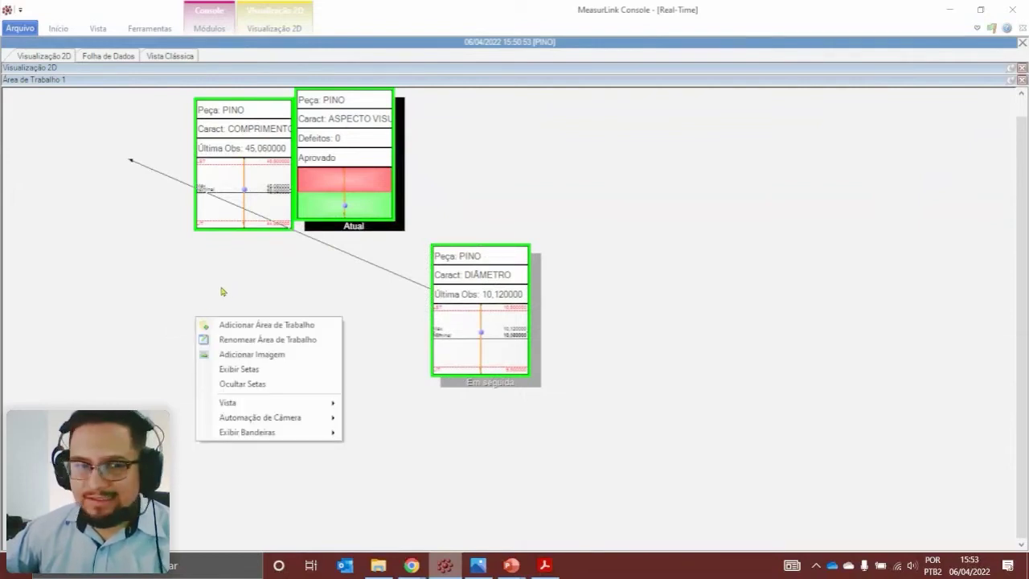
click(249, 384)
click(489, 277)
drag(489, 294, 497, 291)
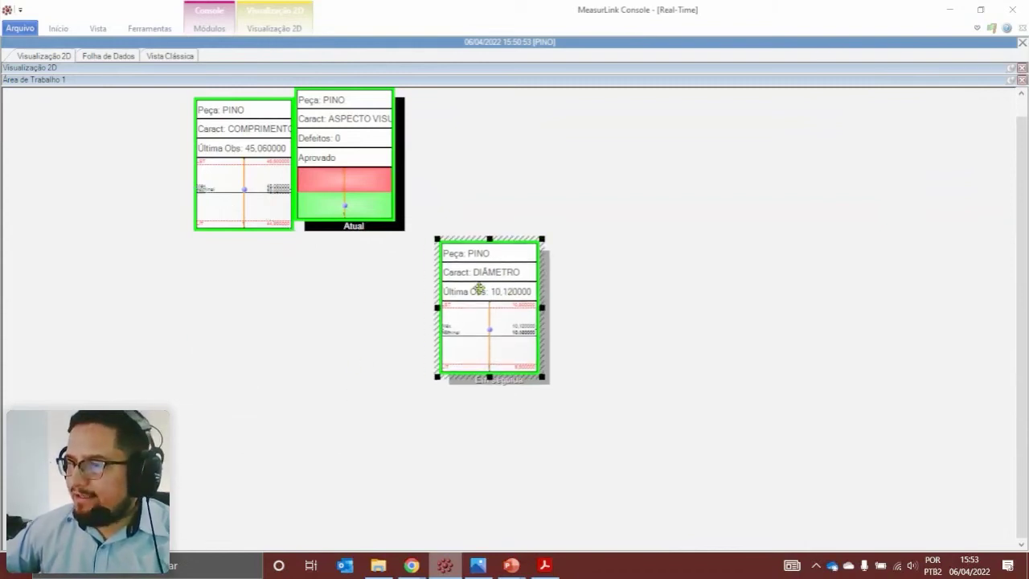
Open the DIÂMETRO card in the flag Designer and enlarge it considerably in width and height
click(255, 34)
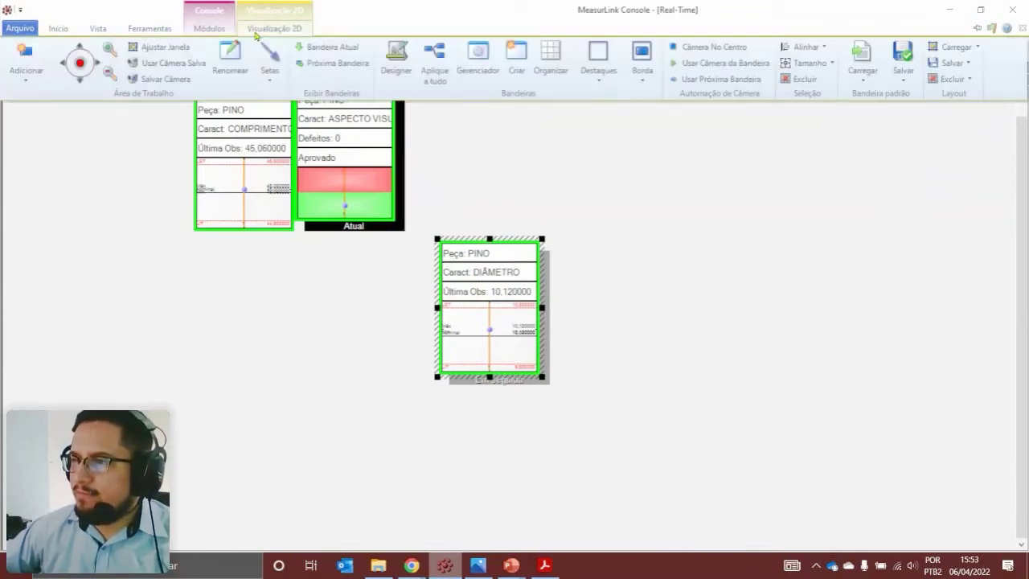
click(398, 64)
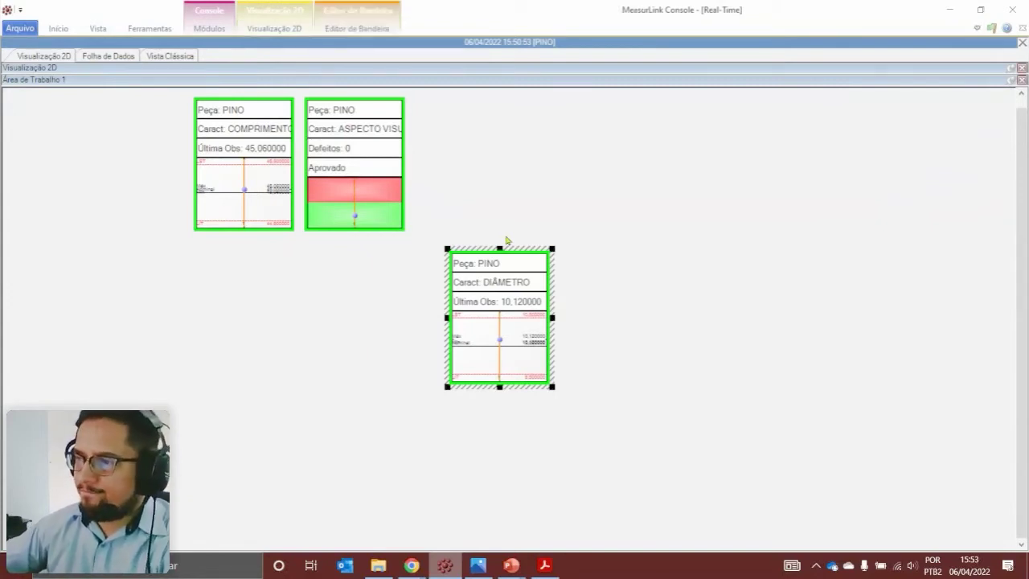
drag(446, 247, 305, 187)
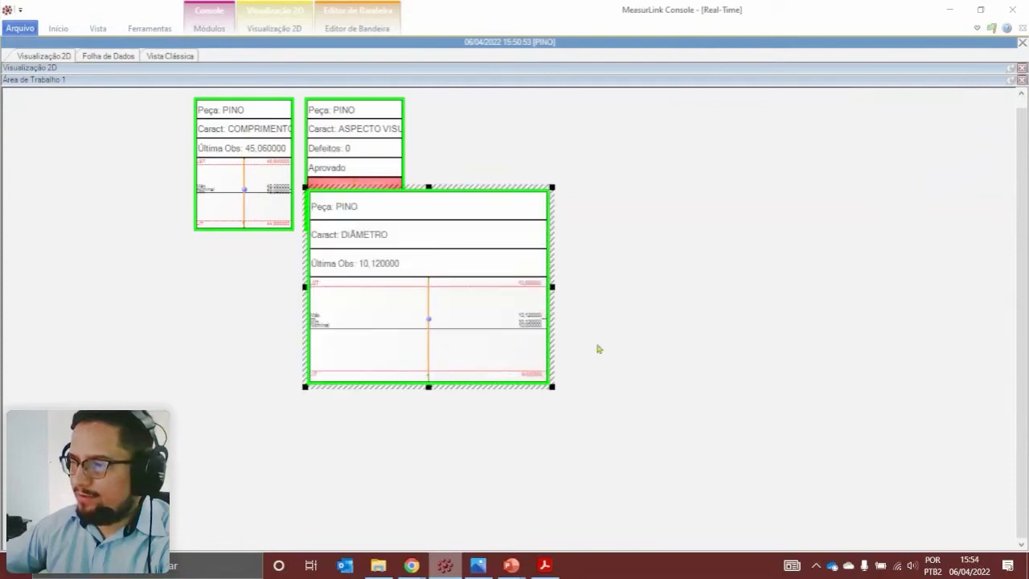
drag(552, 386, 653, 469)
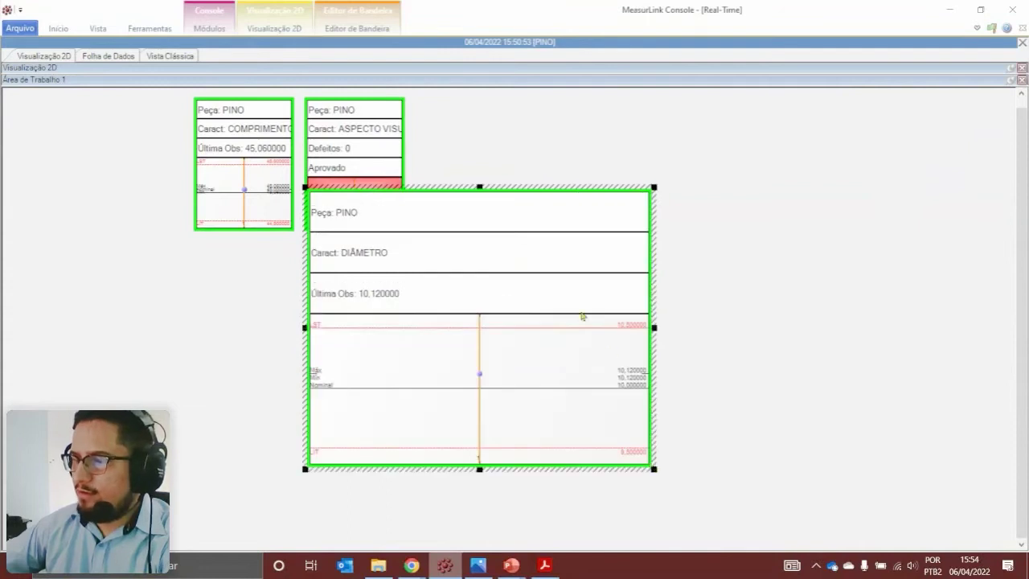
Center the text of the Peça, Caract and Última Obs rows on the DIÂMETRO card
click(398, 213)
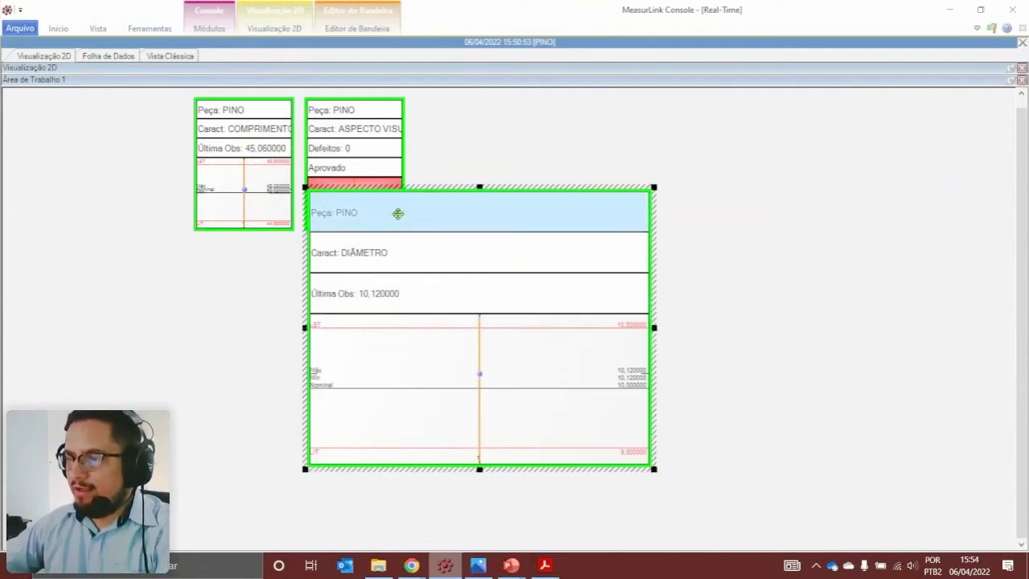
click(402, 293)
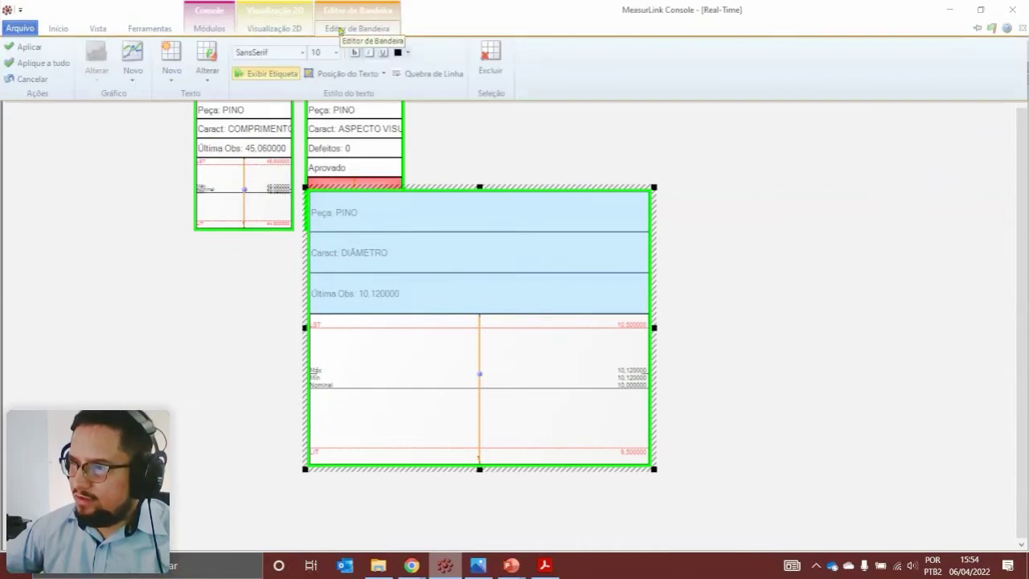
click(352, 74)
click(351, 147)
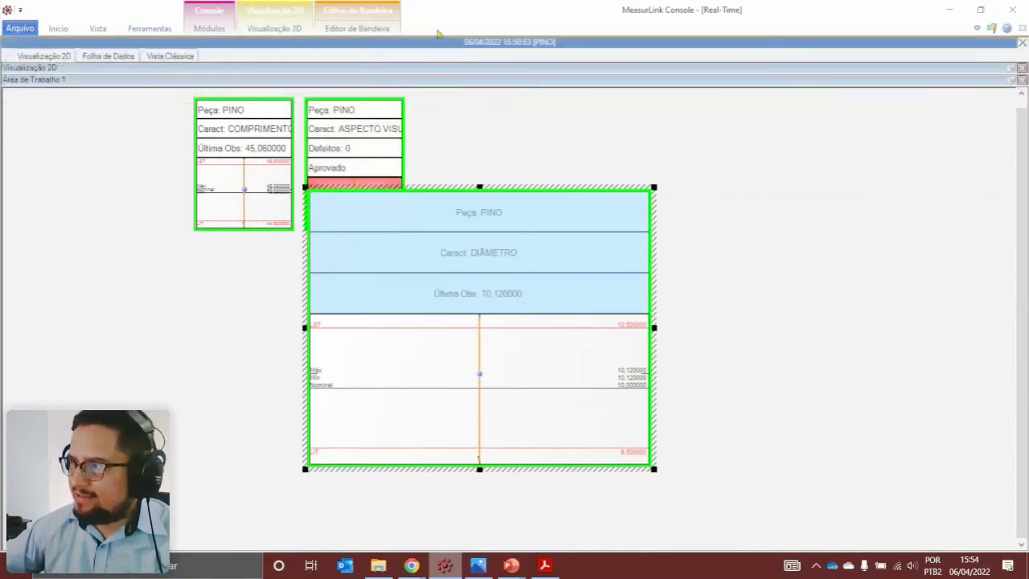
Keep the ribbon expanded and format the card's three selected text rows as Arial 14 with Quebra de Linha enabled
click(977, 29)
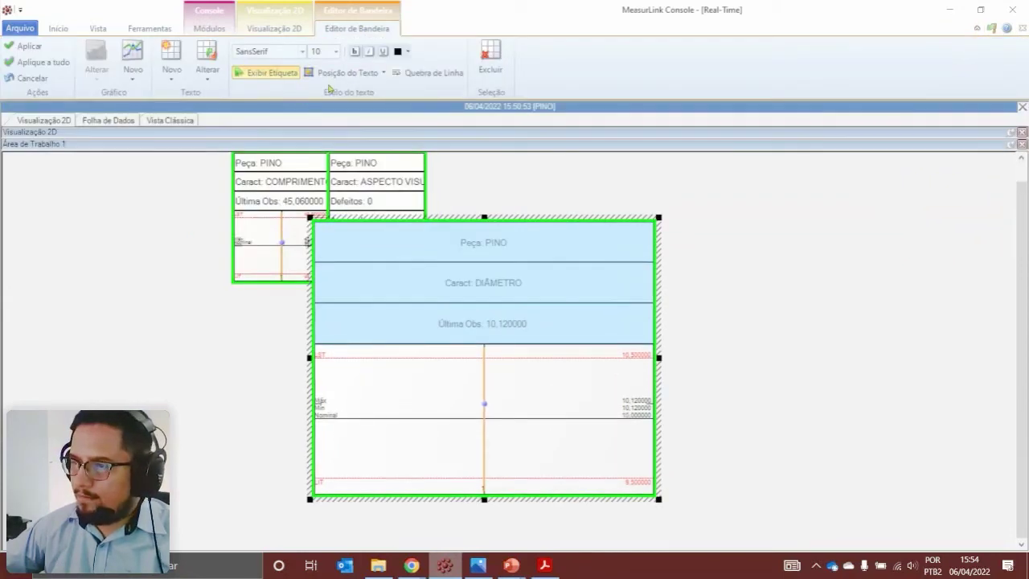
click(277, 53)
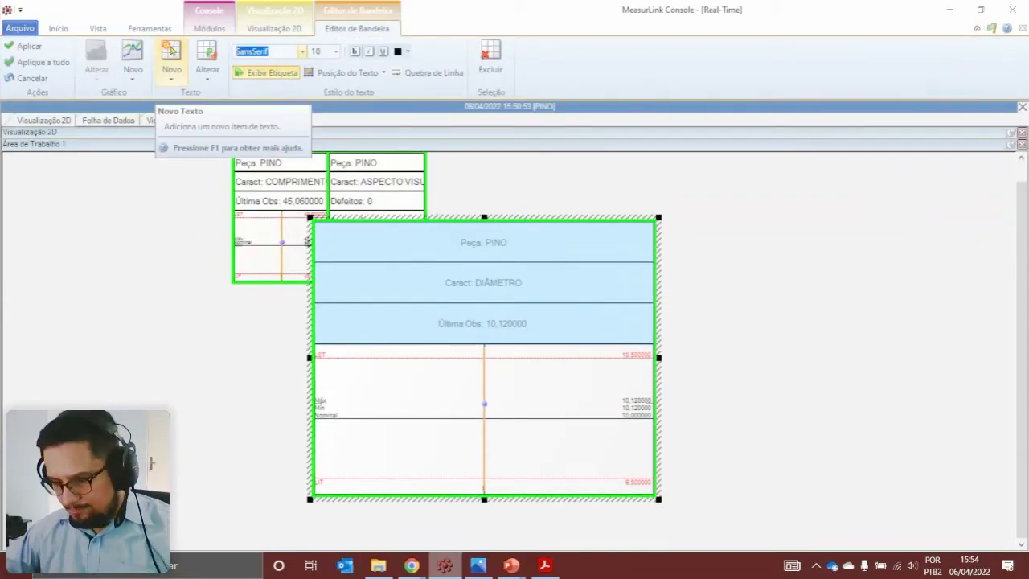
text(Arial)
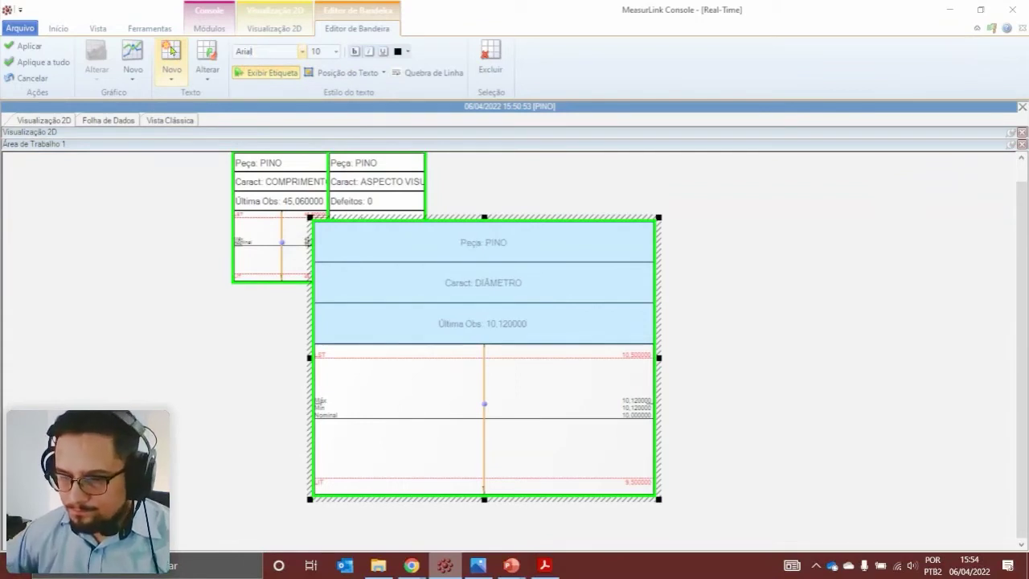
click(337, 51)
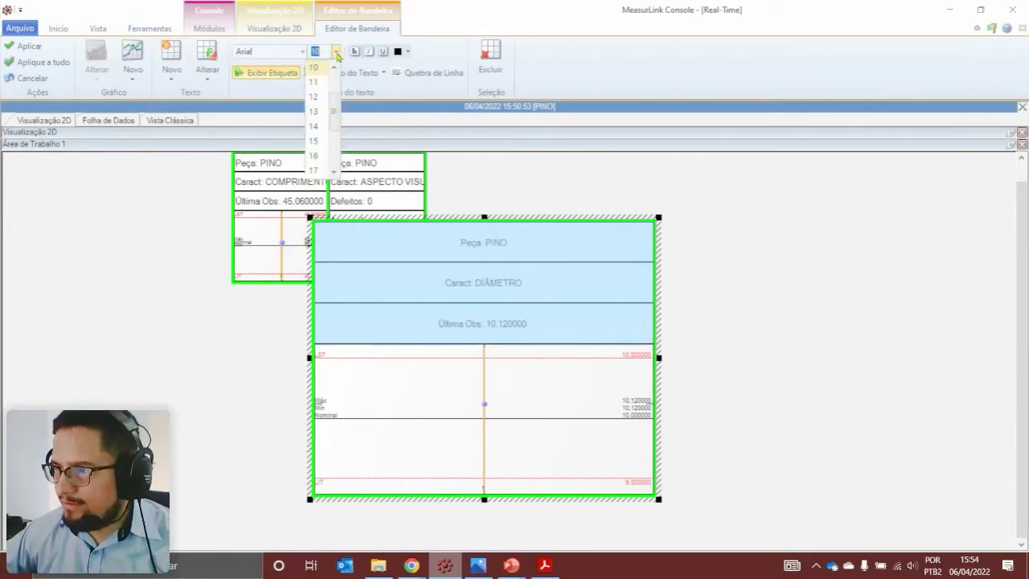
click(319, 133)
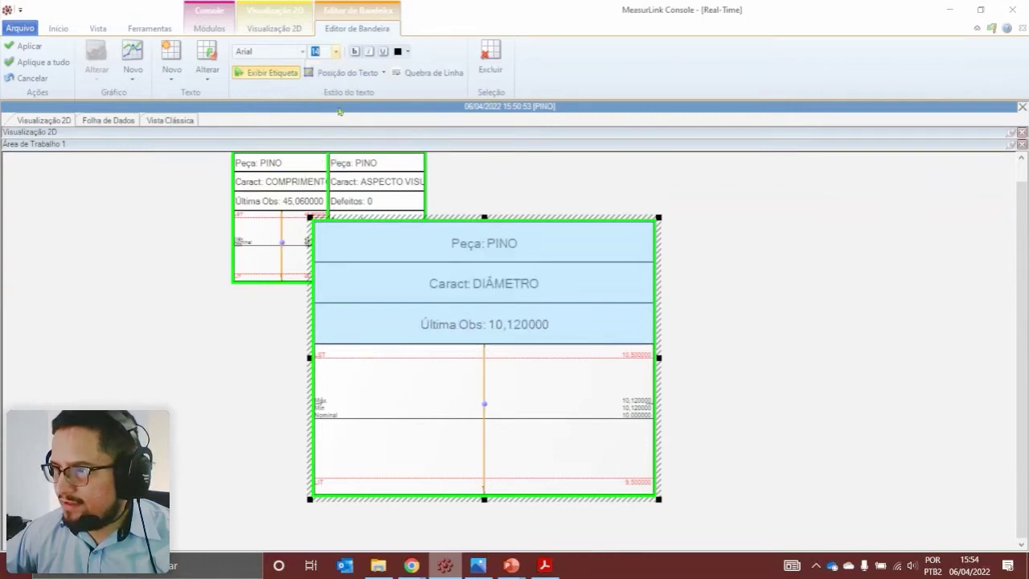
click(407, 76)
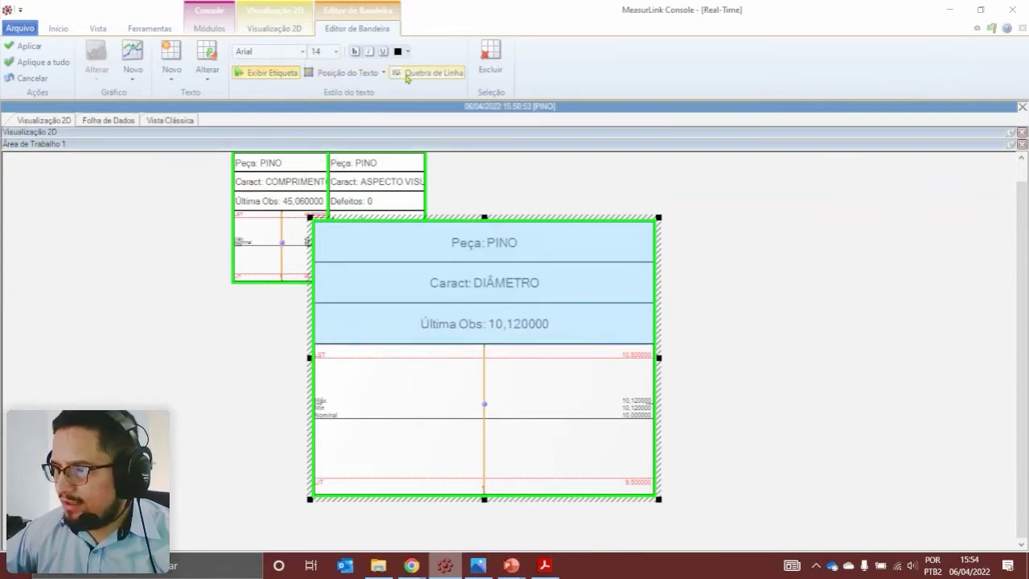
Move the Caract: DIÂMETRO cell up beside the Peça: PINO cell so both share the card's first row
click(515, 243)
click(490, 246)
click(472, 291)
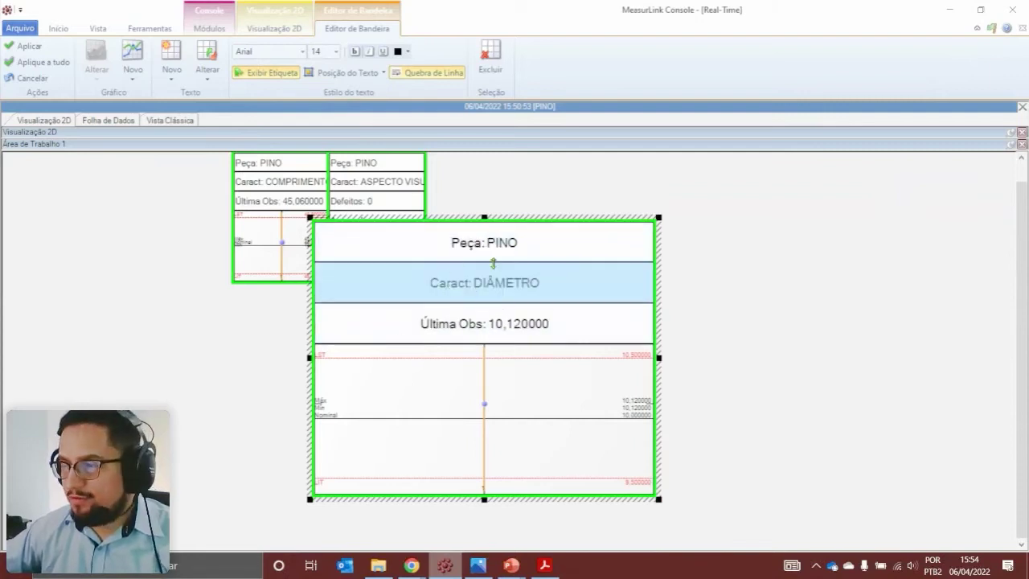
click(487, 282)
click(494, 296)
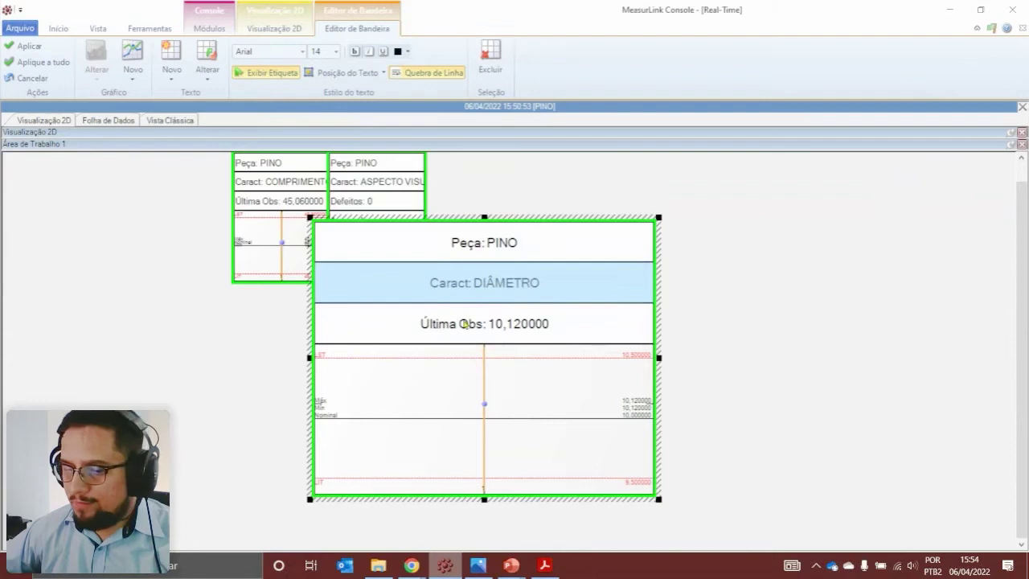
drag(494, 296, 628, 260)
drag(508, 301, 558, 245)
click(558, 246)
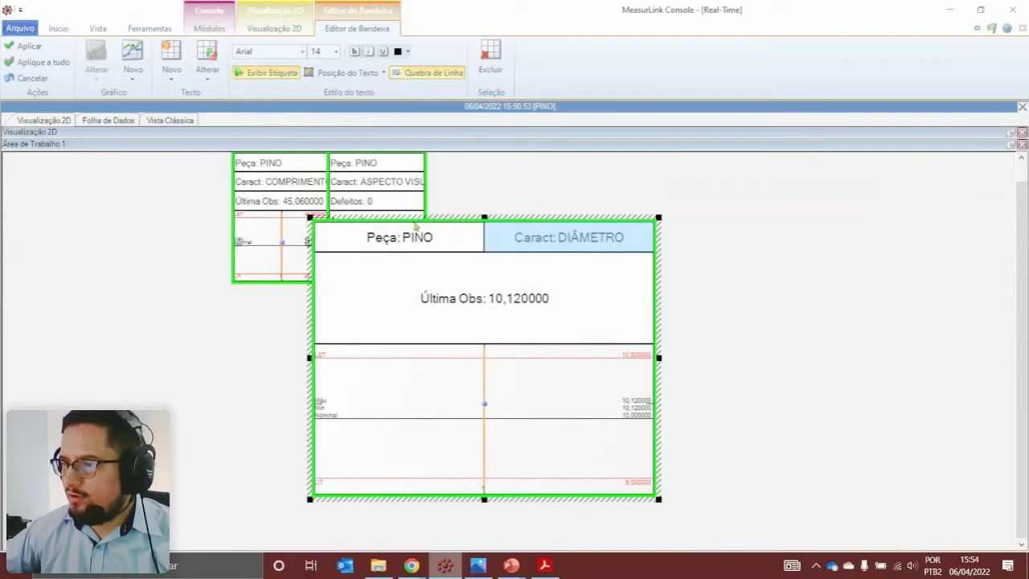
Hide the labels of the Peça and Caract cells and format their text as bold, size 20
click(424, 239)
ctrl+click(515, 244)
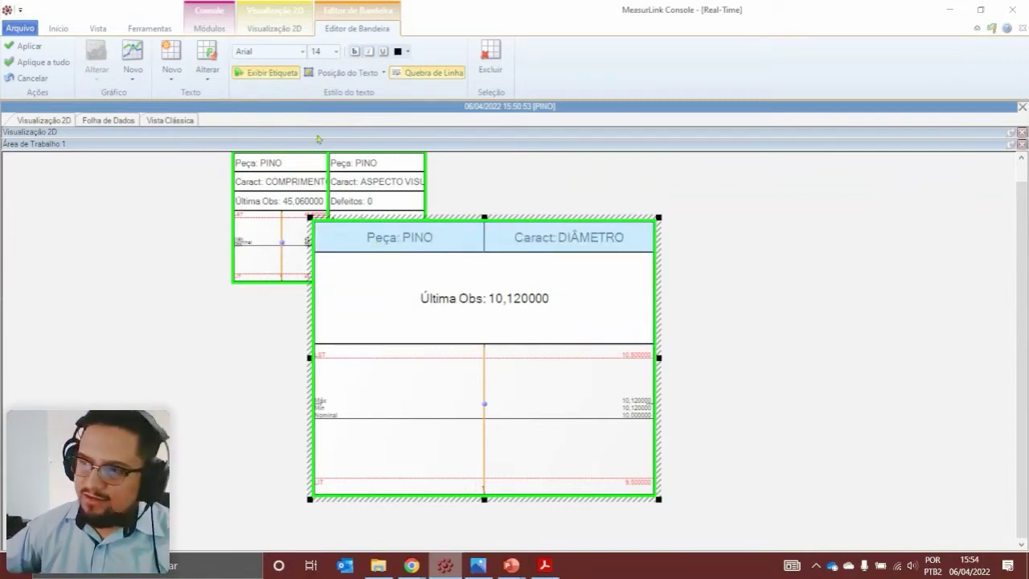
click(282, 73)
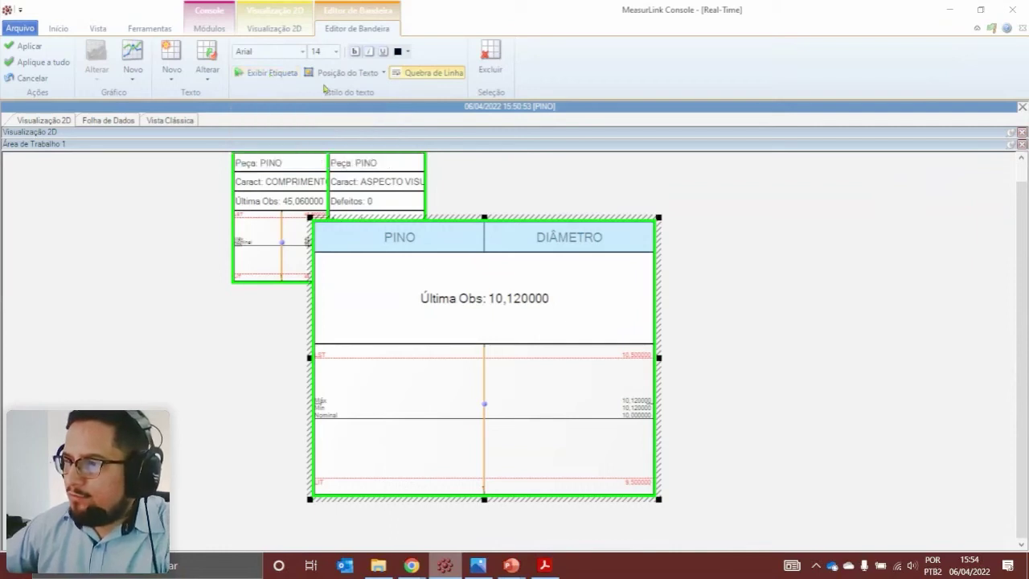
click(335, 52)
click(318, 155)
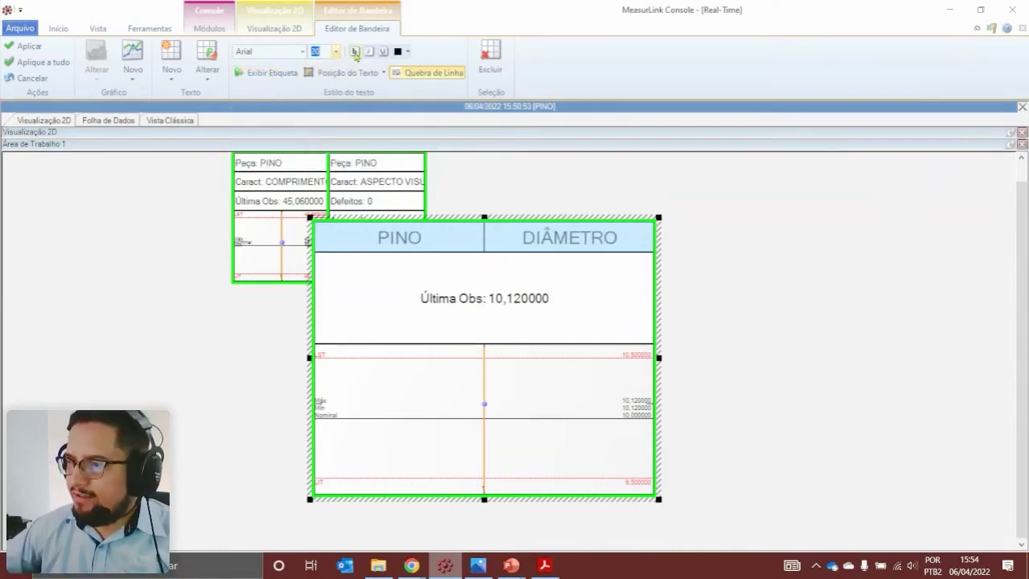
Reduce the height of the Última Obs row to give the chart below it more room
click(517, 309)
drag(483, 344, 482, 301)
click(554, 291)
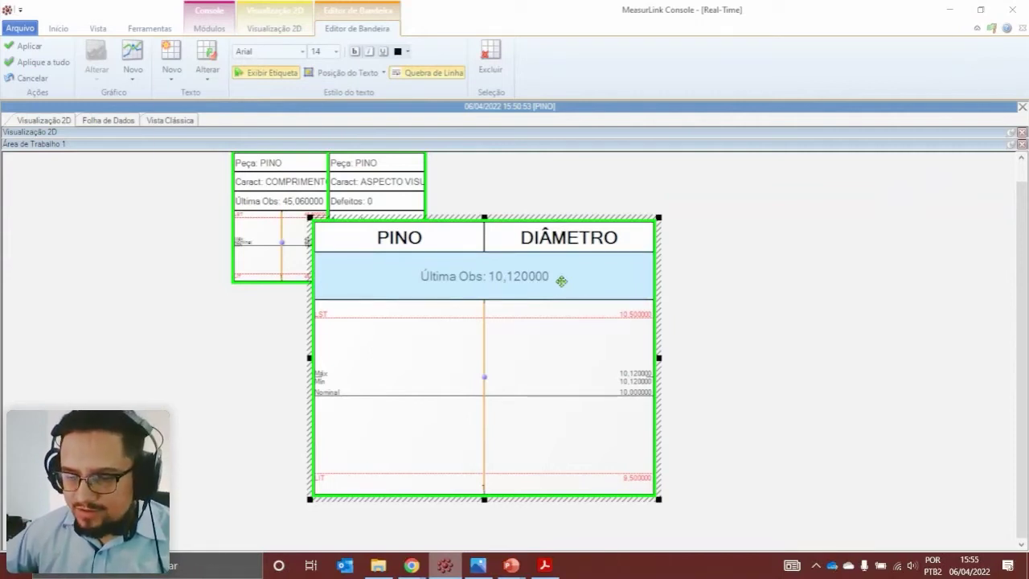
Add Cp and Cpk text fields beside the Última Obs cell, with Cp stacked above Cpk
click(172, 77)
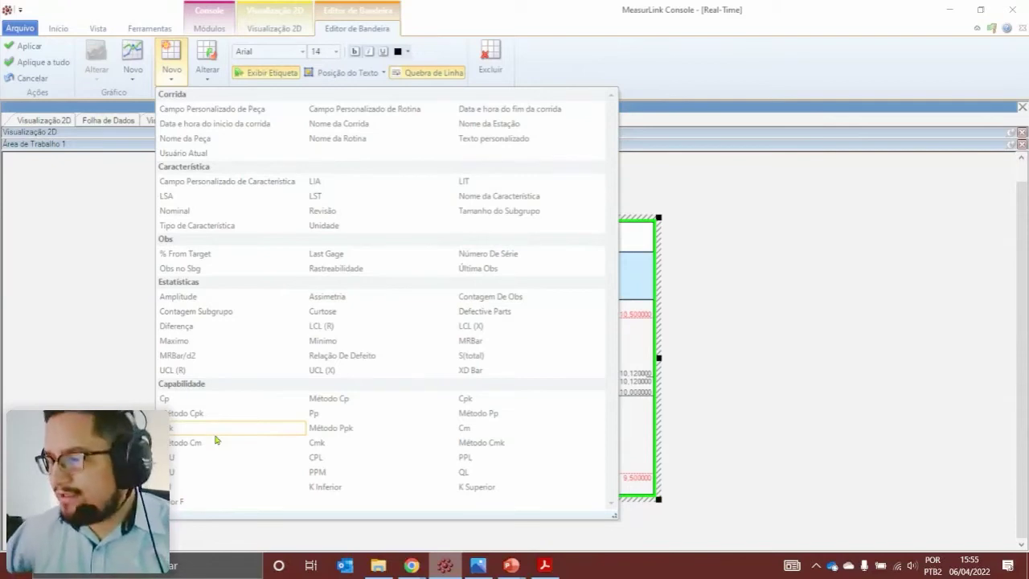
click(234, 401)
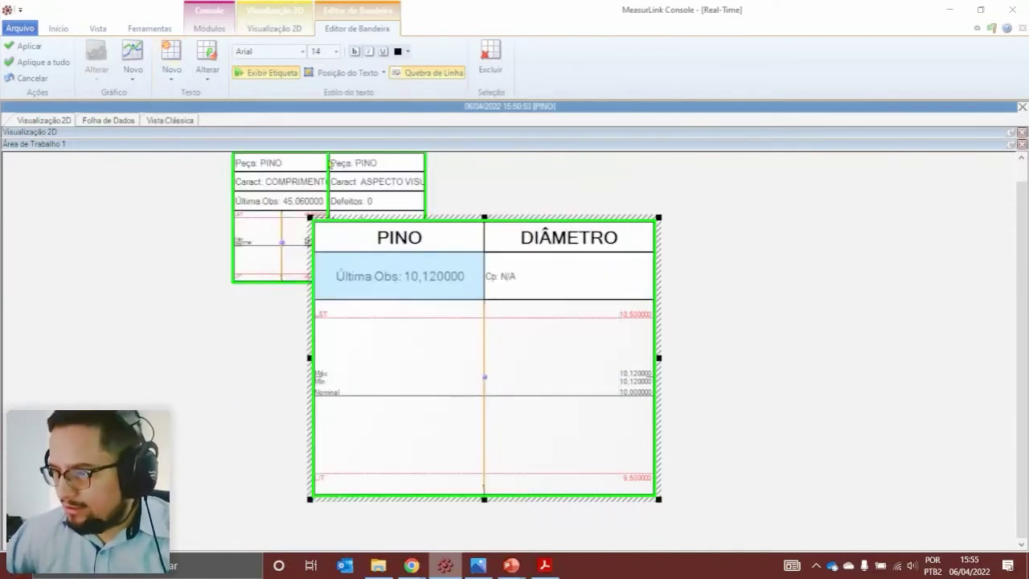
click(171, 58)
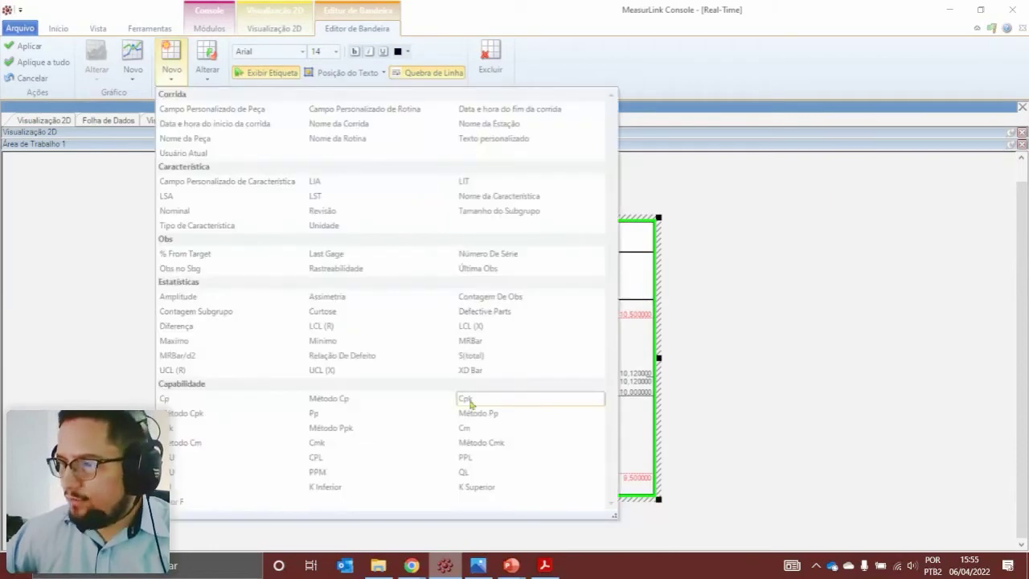
click(471, 404)
drag(422, 276, 540, 276)
Format the Cp and Cpk cells as Arial 14 with centered text
click(538, 274)
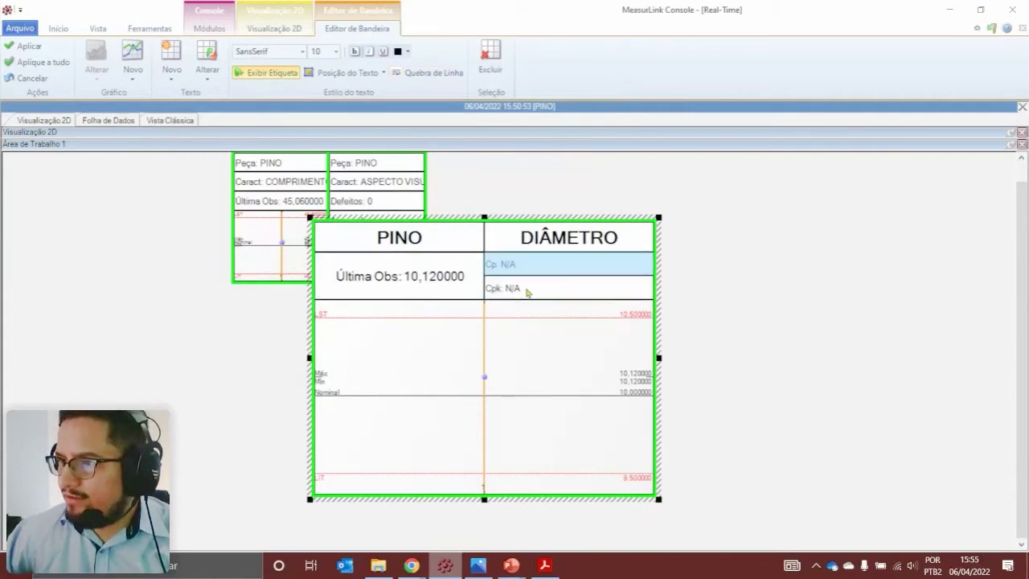
ctrl+click(528, 292)
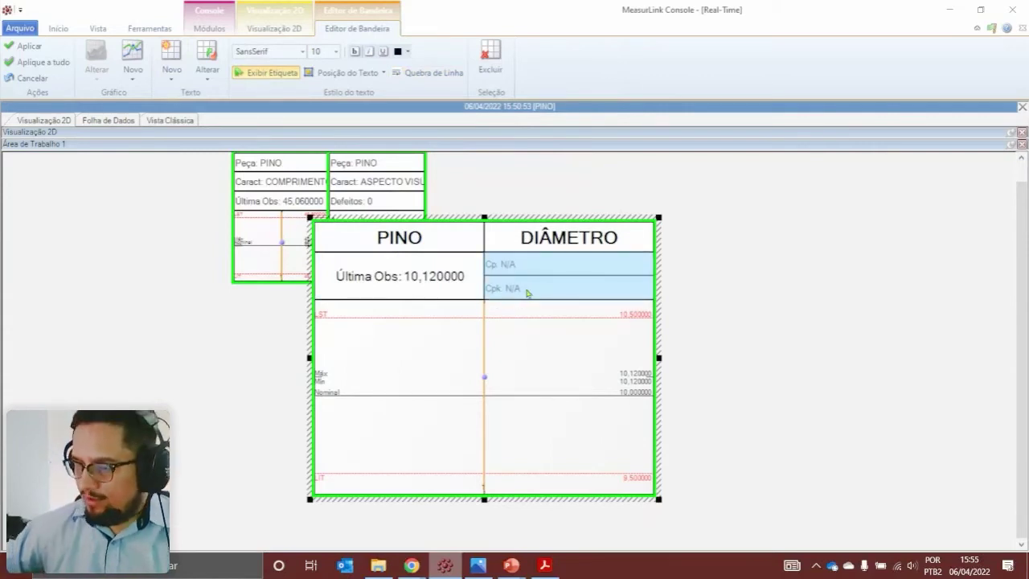
double_click(282, 50)
text(Arial)
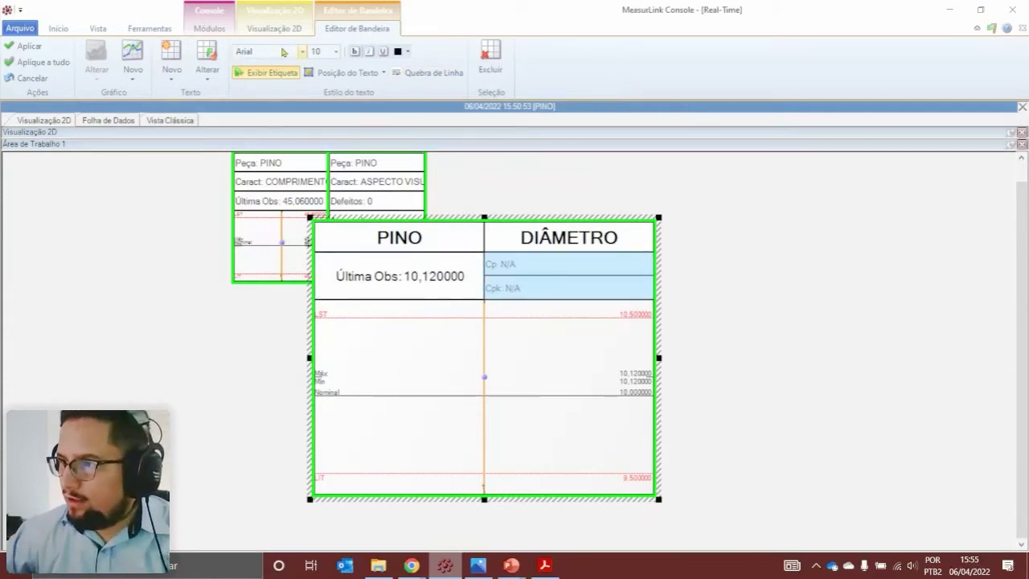
click(337, 53)
click(319, 129)
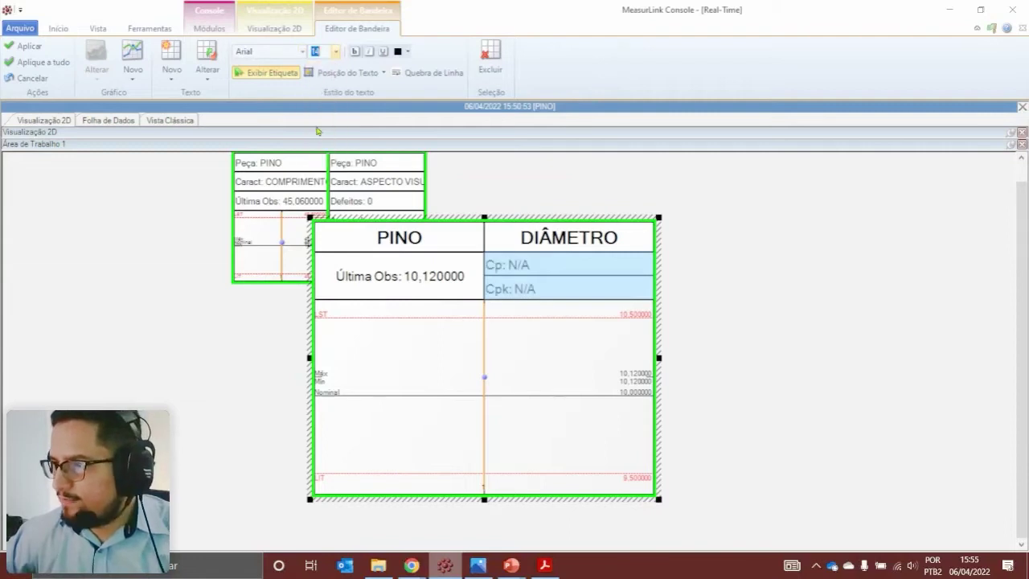
click(364, 72)
click(338, 147)
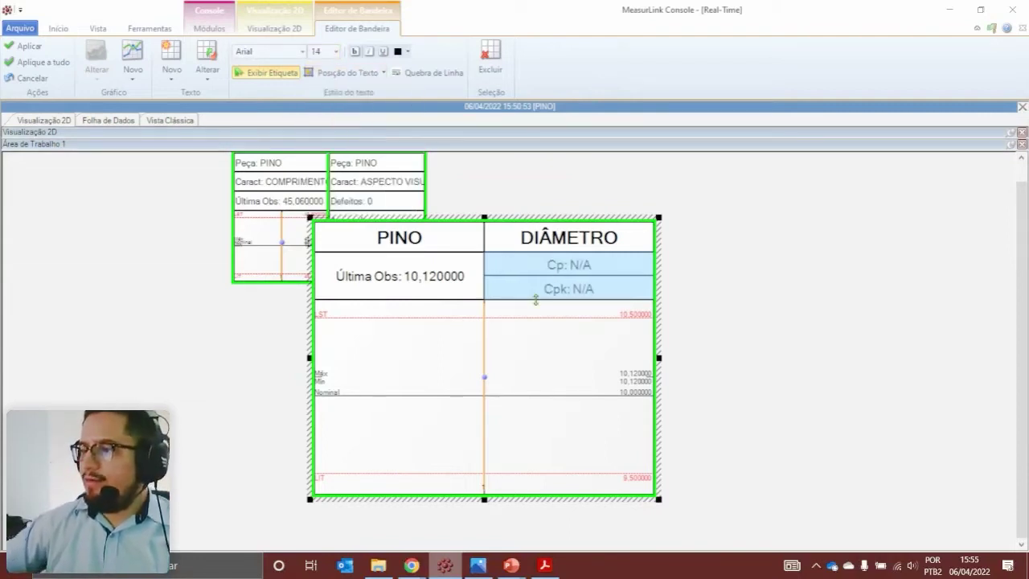
ctrl+click(552, 290)
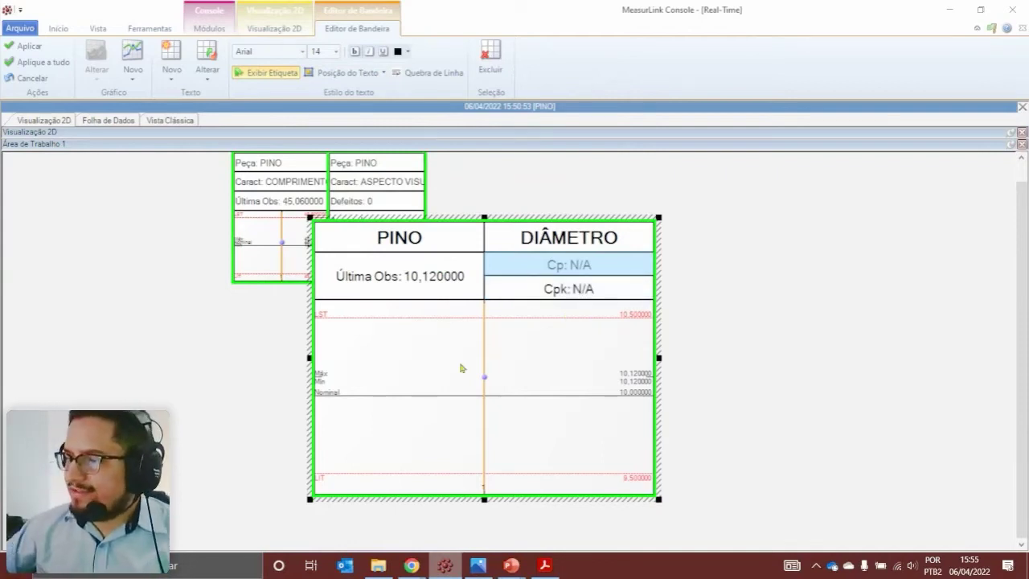
Set the text color of the DIÂMETRO cell to red
click(532, 238)
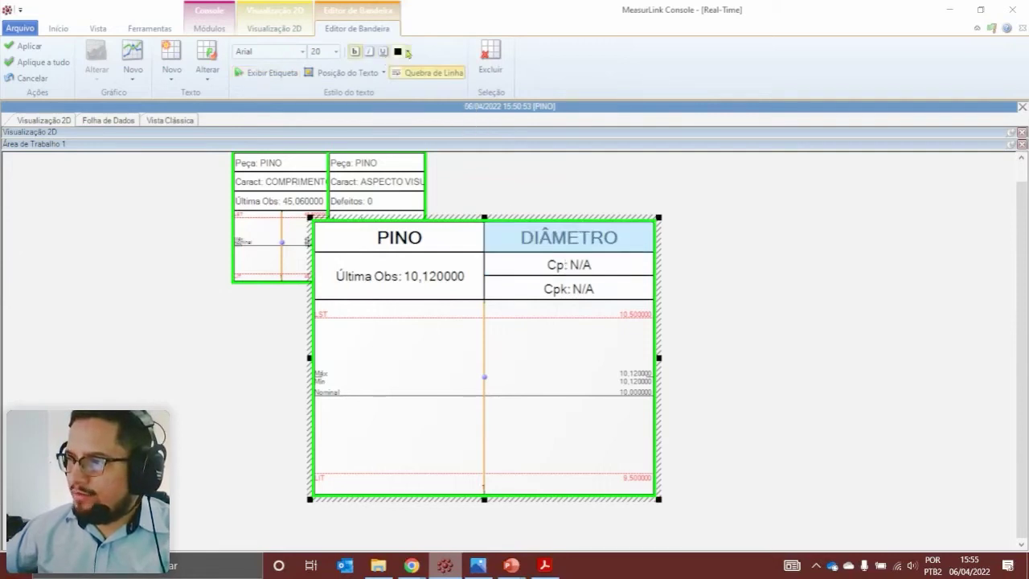
click(409, 52)
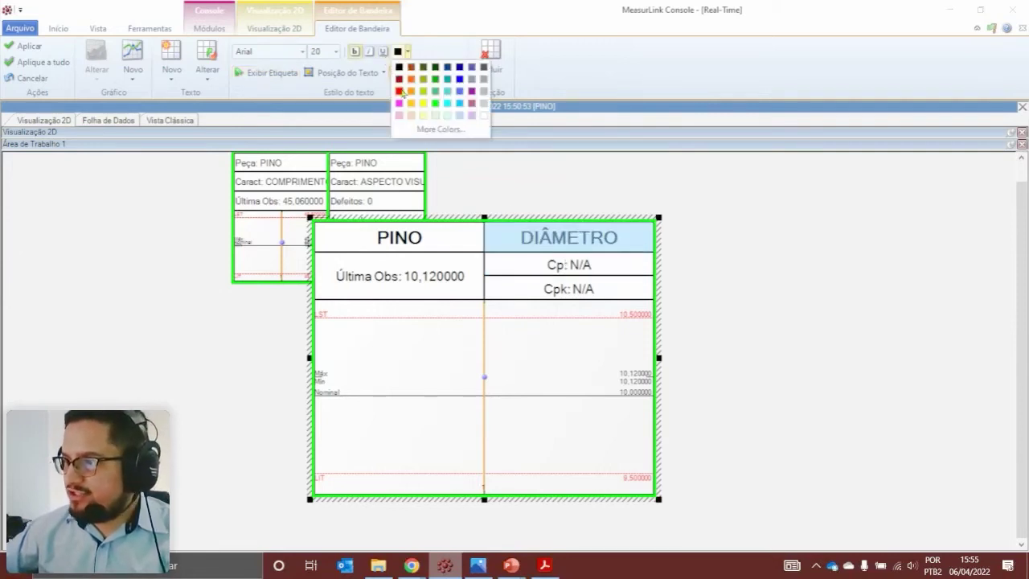
click(465, 124)
click(515, 268)
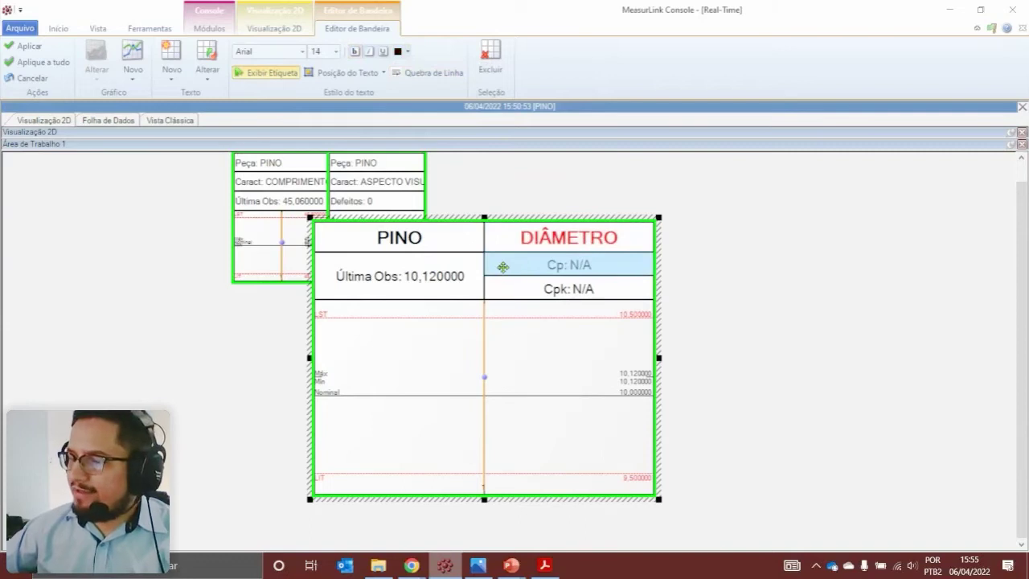
Change the DIÂMETRO card's chart to the Pré-controle type
click(457, 355)
click(95, 78)
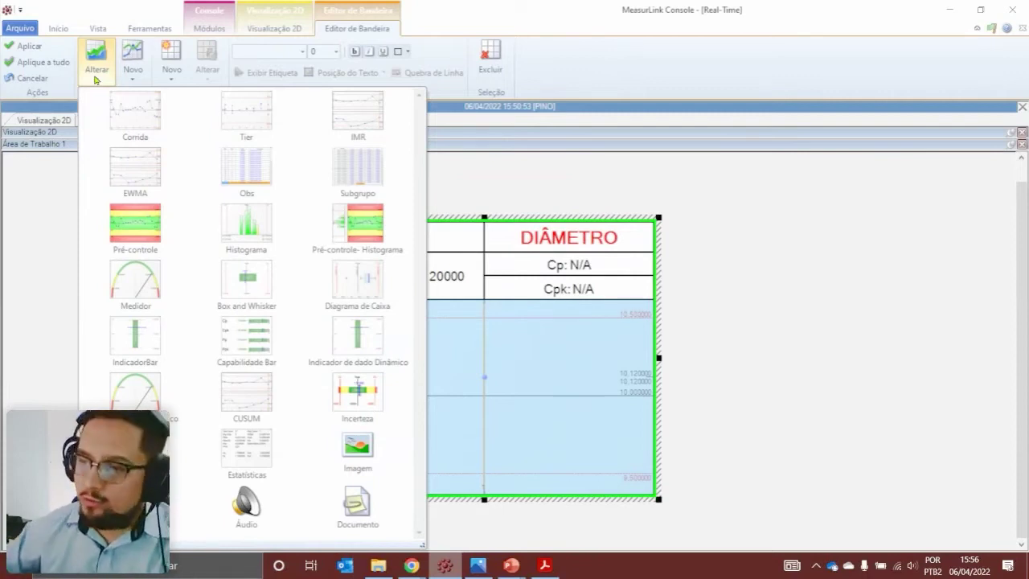
click(156, 226)
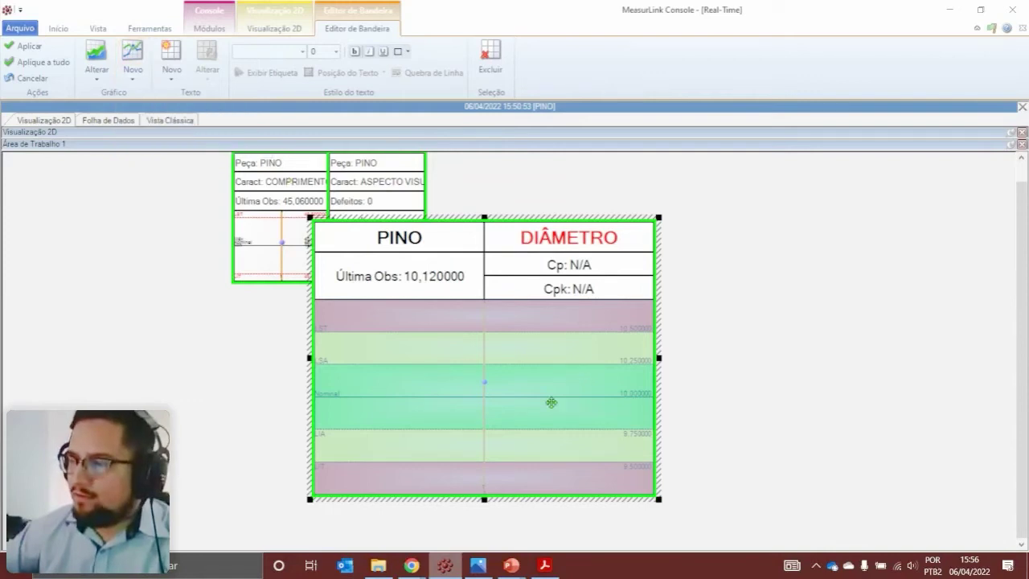
Apply the card design to all flags of the same characteristic type and collapse the ribbon
click(452, 272)
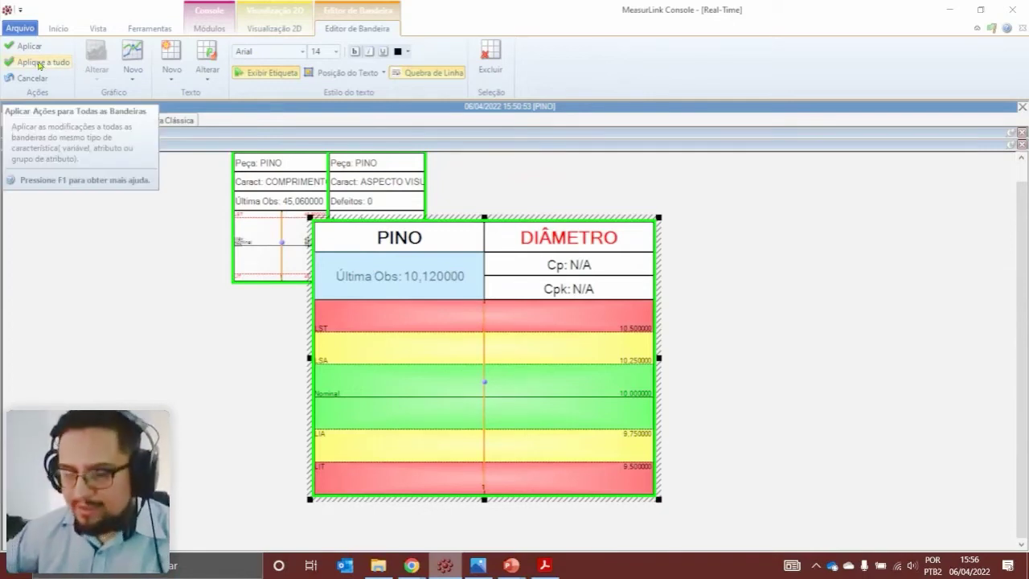
click(39, 63)
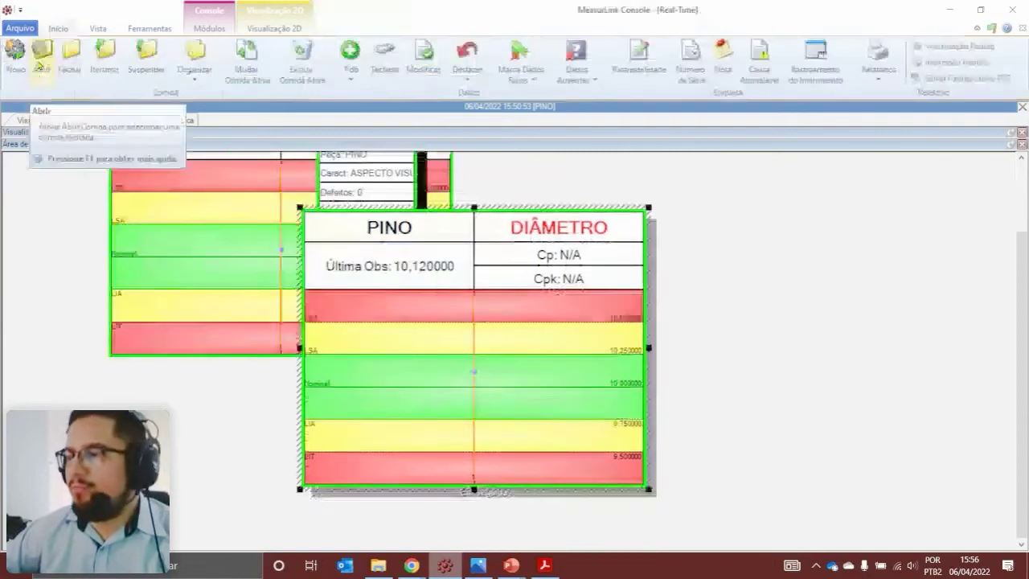
click(978, 29)
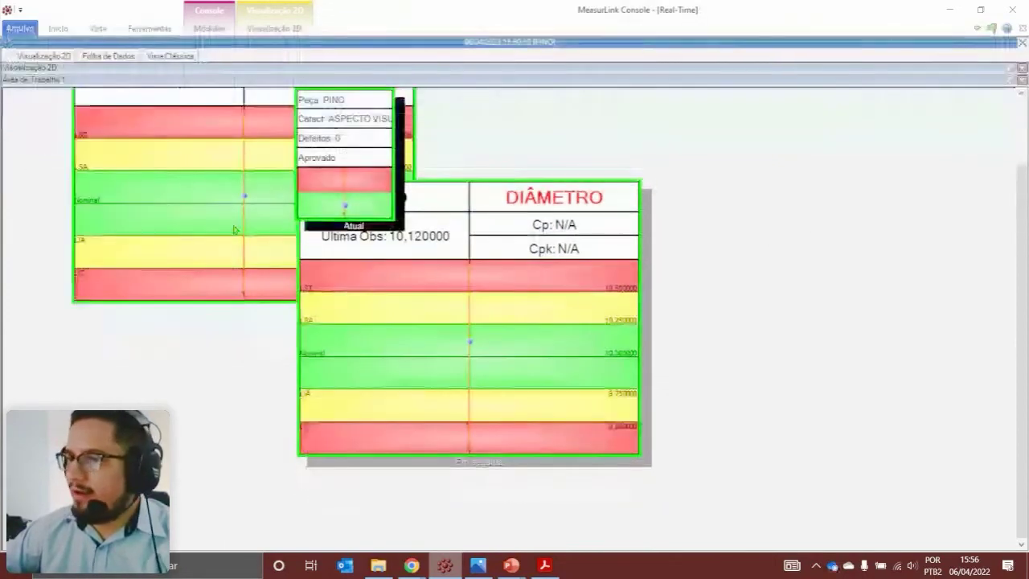
Spread the DIÂMETRO and COMPRIMENTO cards to opposite upper corners of the workspace and place the ASPECTO VISUAL card between them
click(201, 201)
drag(584, 217, 743, 232)
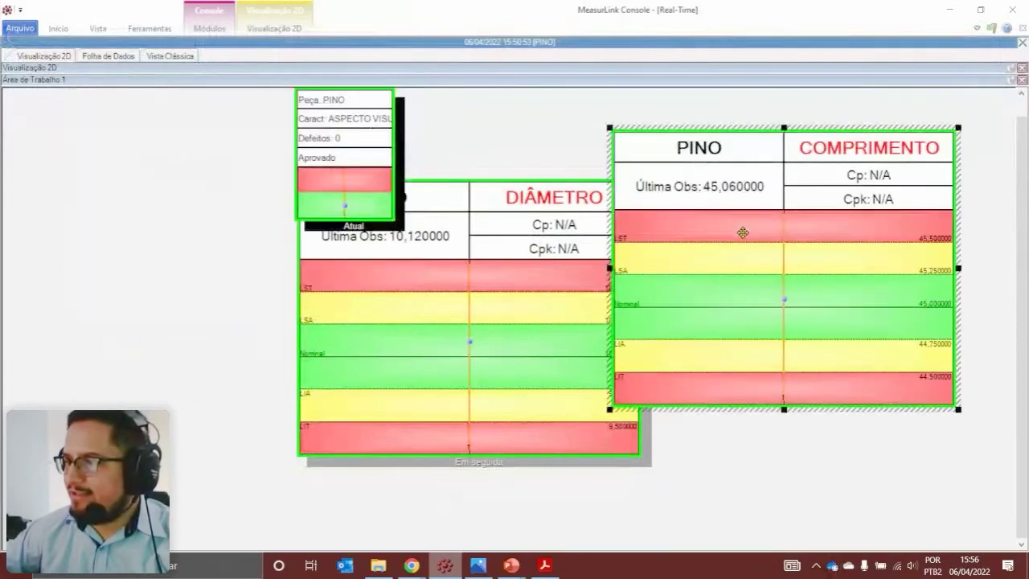
drag(456, 268, 340, 260)
drag(276, 230, 154, 212)
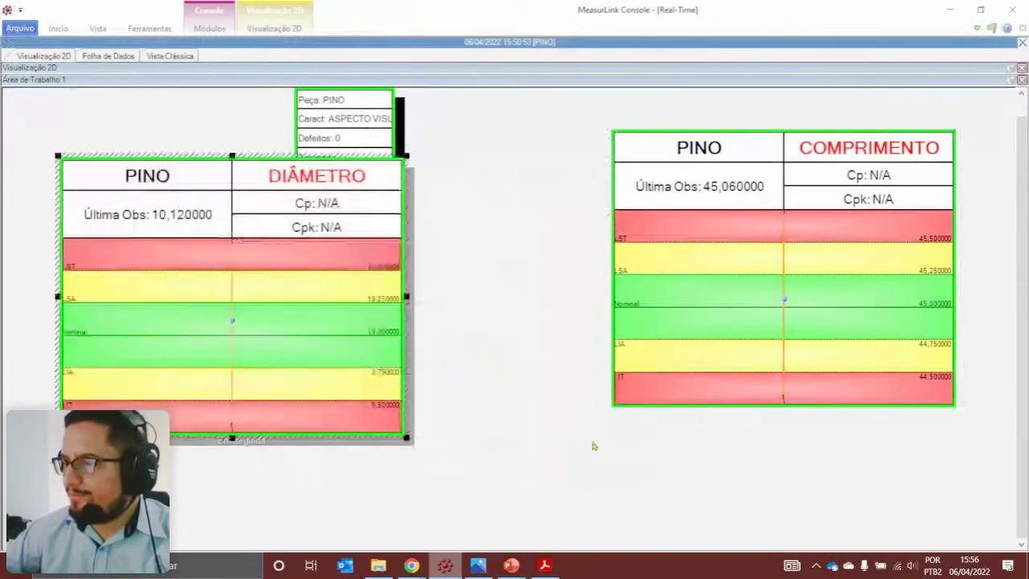
drag(291, 275, 267, 230)
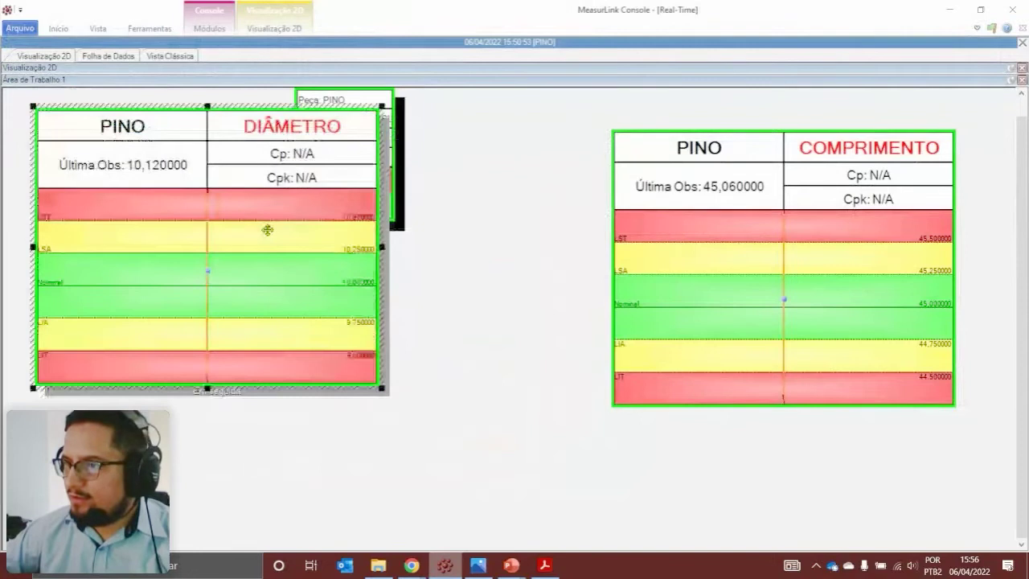
click(680, 195)
drag(719, 169, 757, 137)
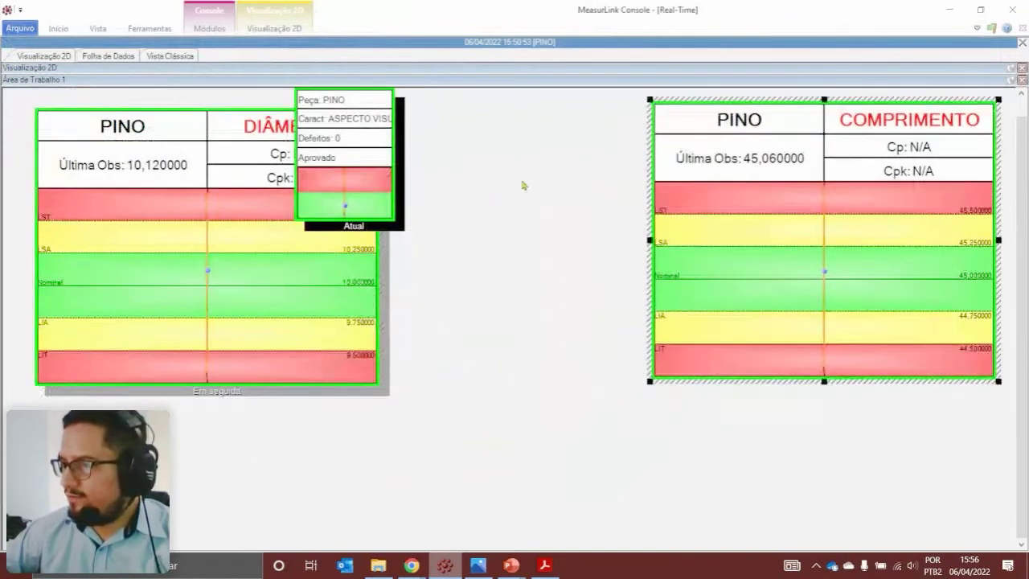
click(188, 207)
drag(188, 206, 209, 200)
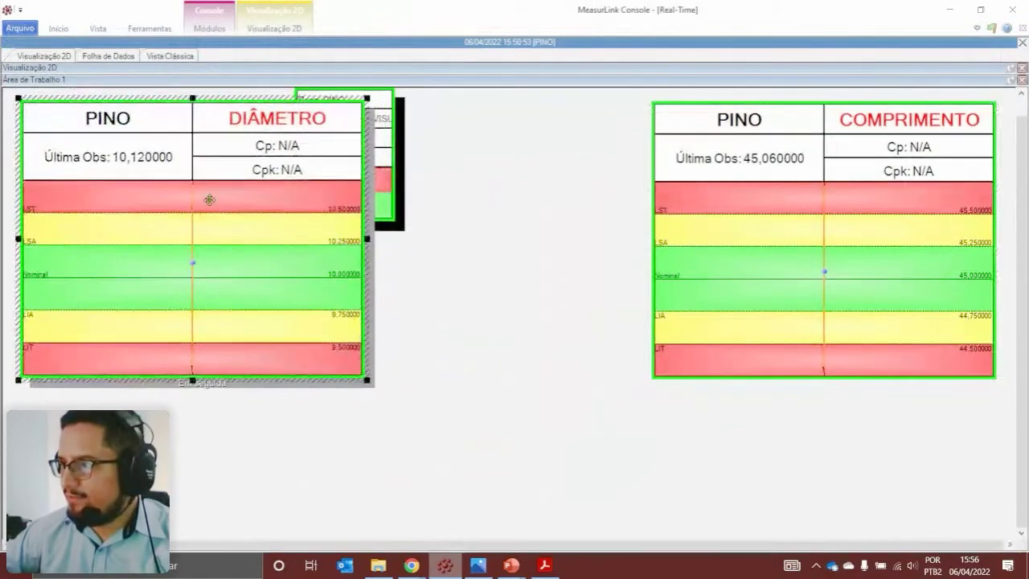
click(370, 162)
drag(376, 168, 492, 311)
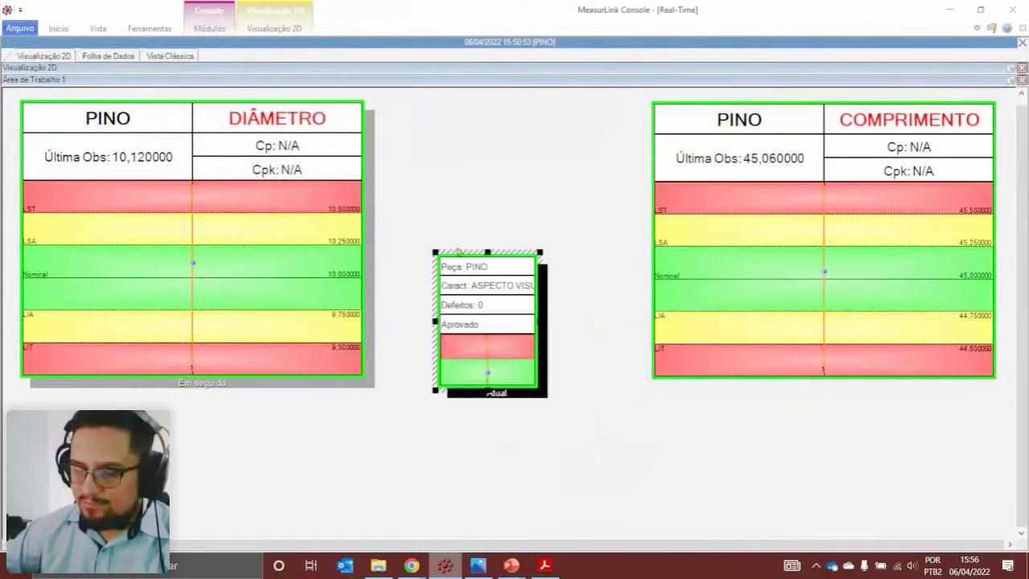
Enlarge the ASPECTO VISUAL card in the flag Designer and arrange its four text cells in a two-by-two grid
click(299, 32)
click(399, 72)
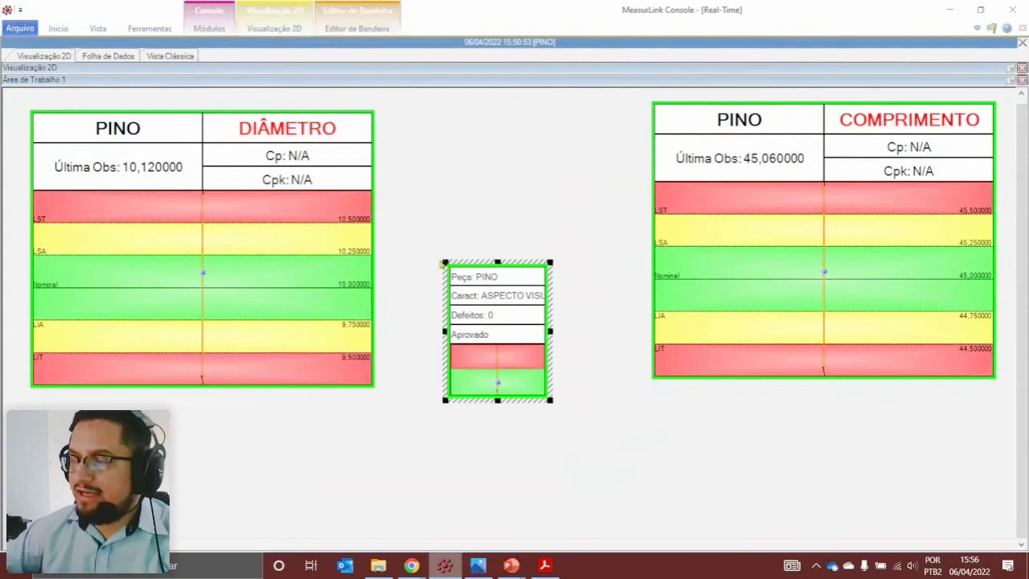
drag(444, 263, 289, 182)
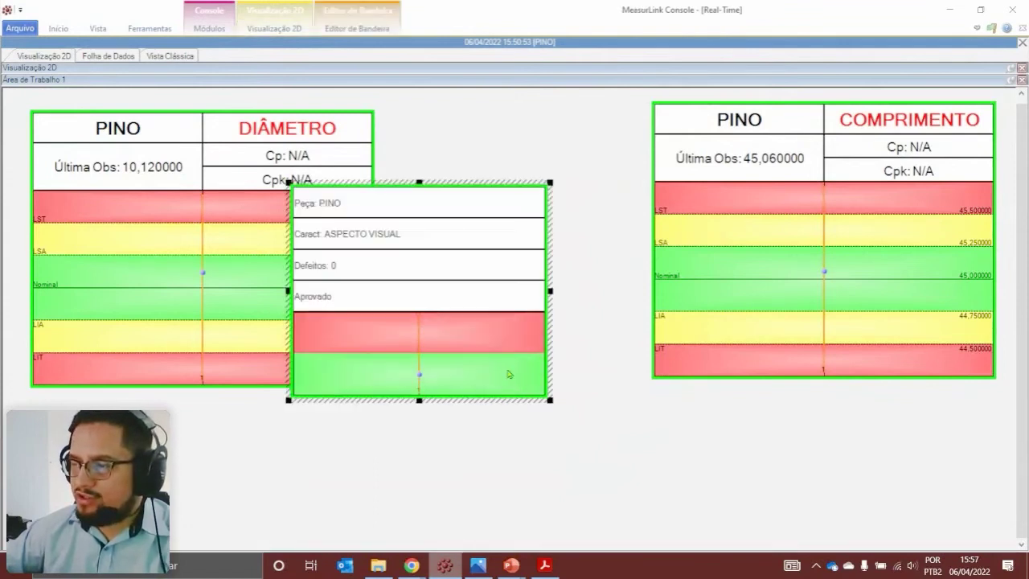
drag(550, 400, 649, 464)
drag(329, 249, 618, 229)
drag(343, 341, 596, 325)
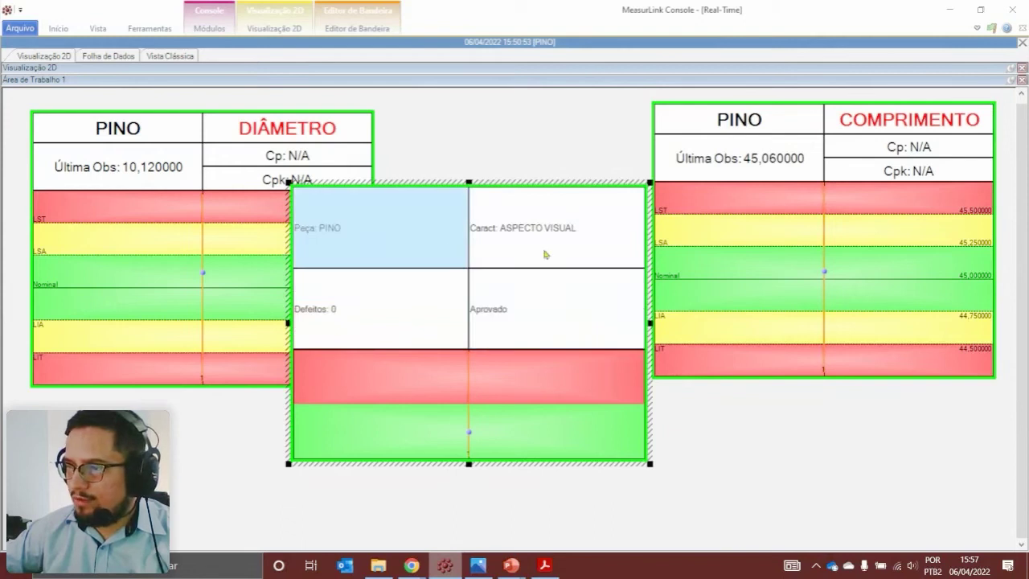
Format all text cells of the ASPECTO VISUAL card in Arial size 14 with centred text
key(ctrl+a)
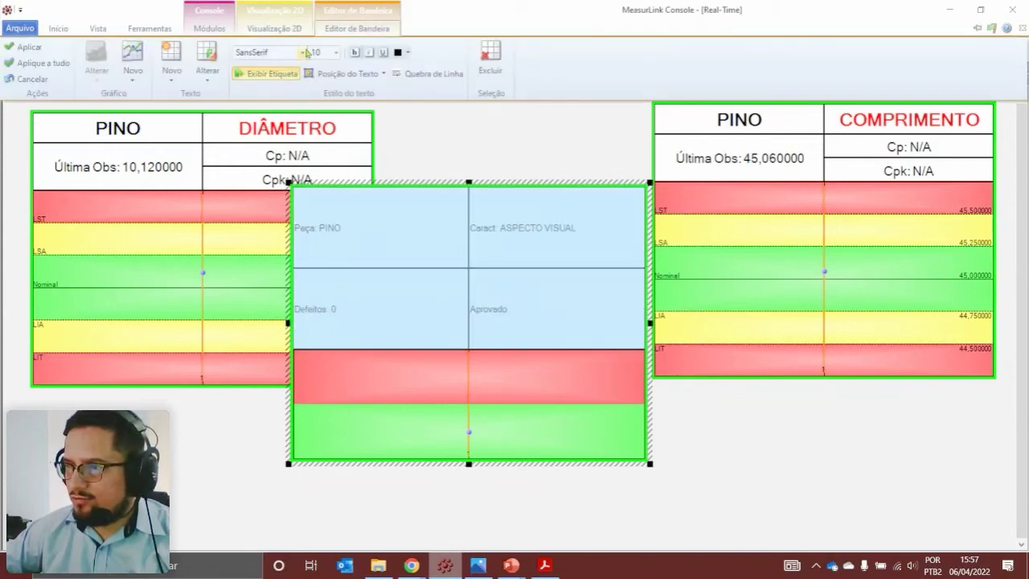
click(316, 53)
click(321, 121)
click(302, 54)
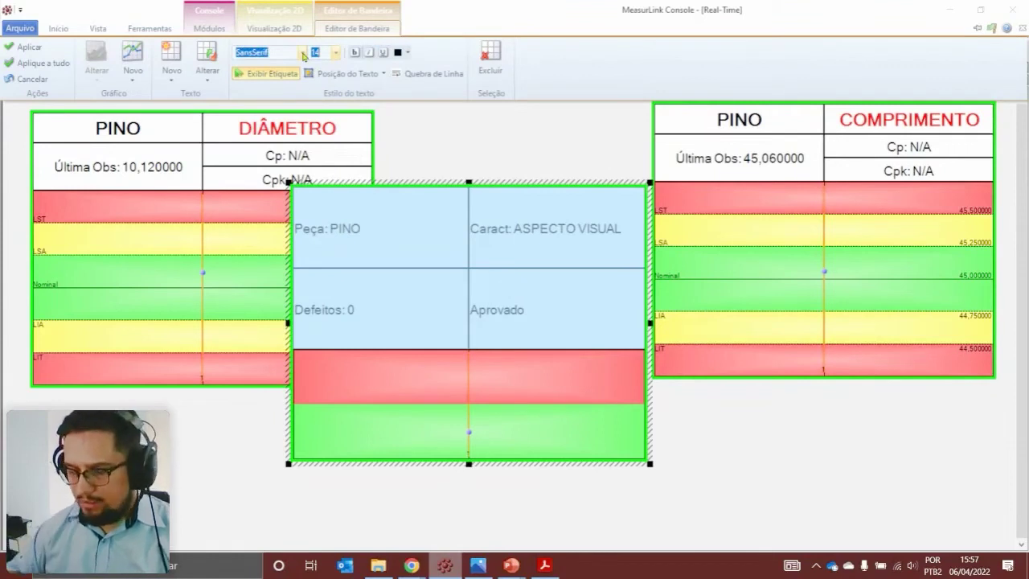
text(Arial)
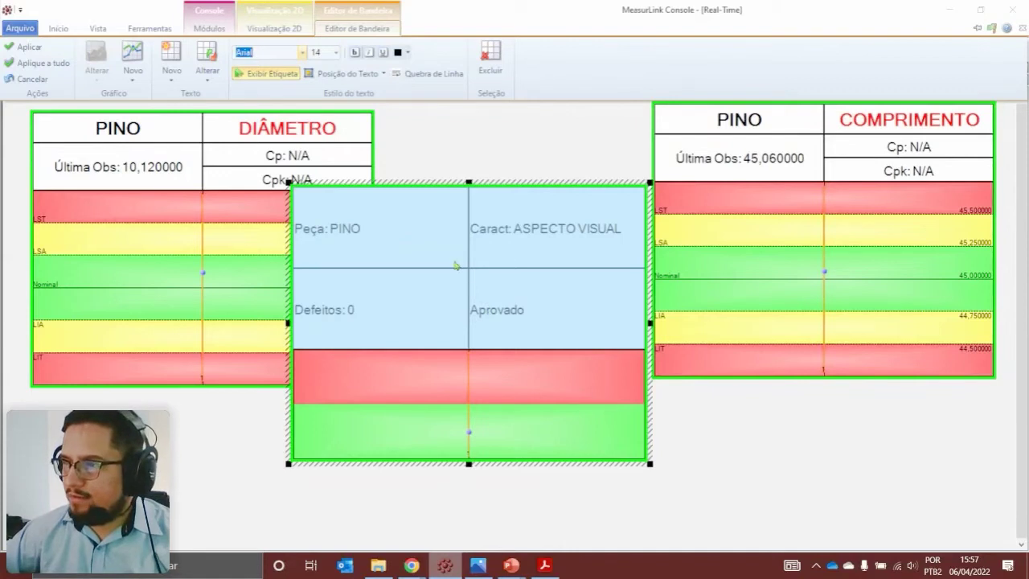
click(346, 73)
click(345, 151)
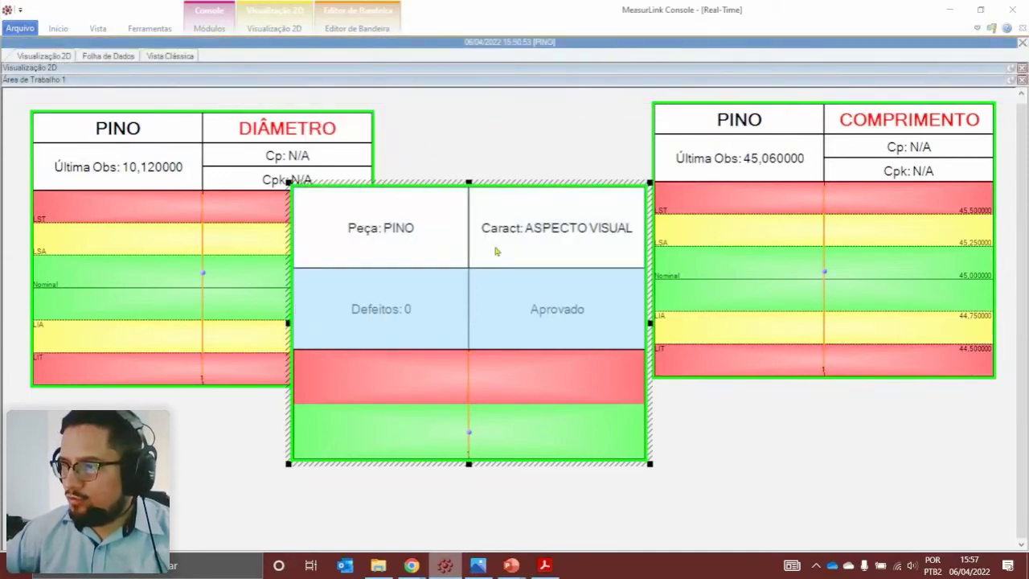
Set the ASPECTO VISUAL card's part and characteristic cells to bold size 20 and hide their labels
click(361, 28)
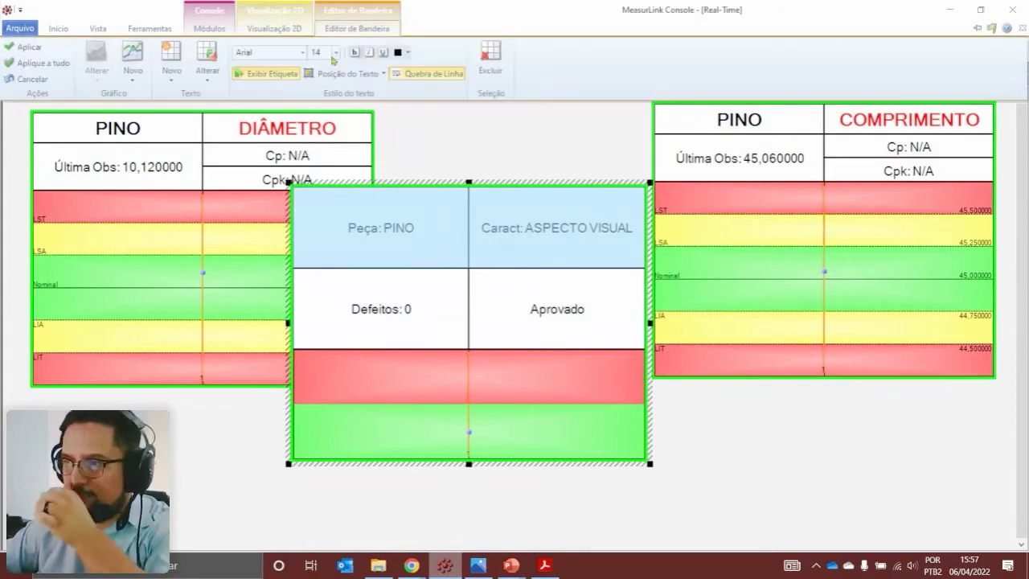
click(336, 53)
click(324, 142)
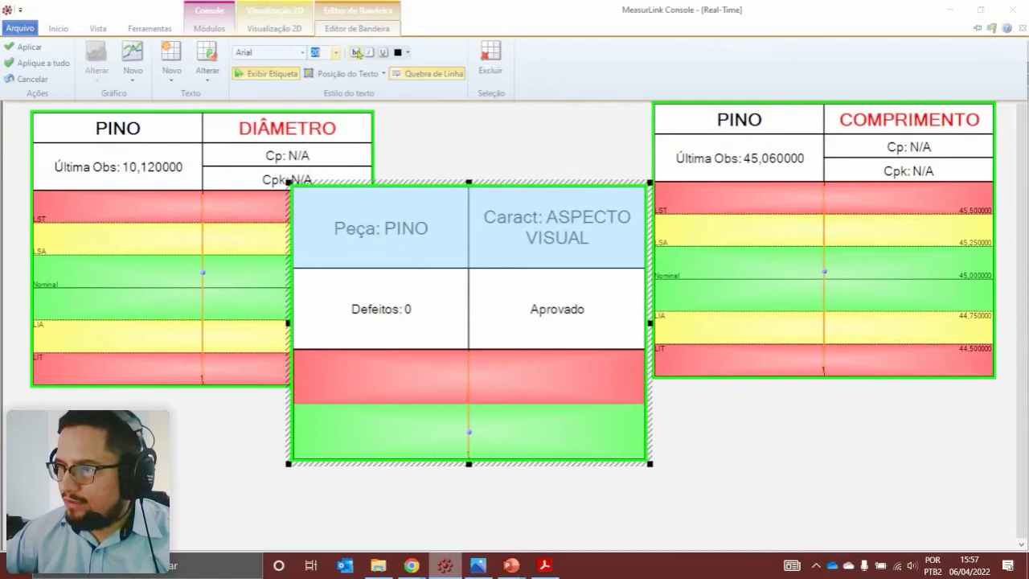
click(296, 75)
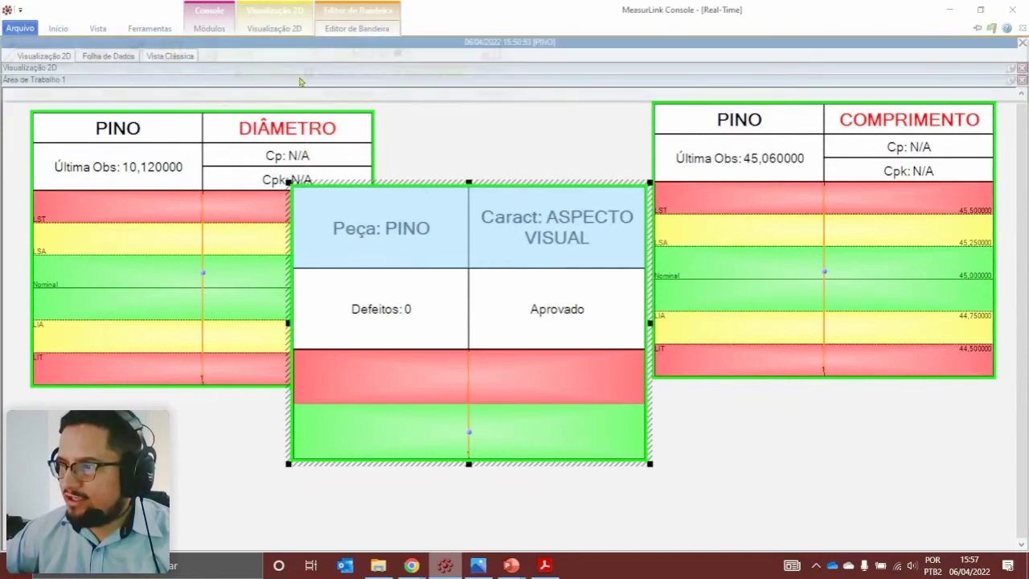
Colour the ASPECTO VISUAL name red and reduce the height of both text rows above the chart
click(518, 241)
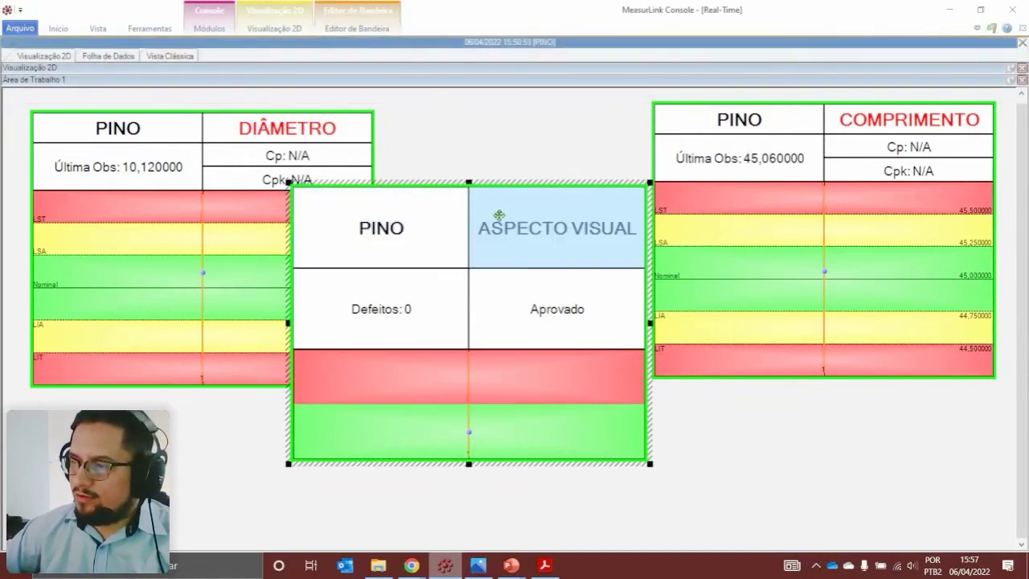
click(351, 29)
click(409, 53)
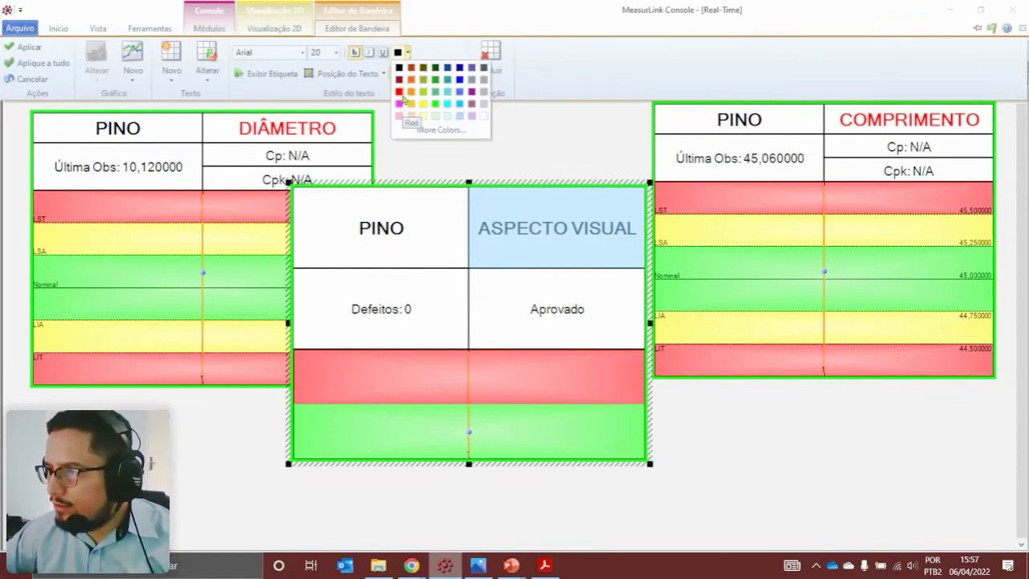
click(400, 97)
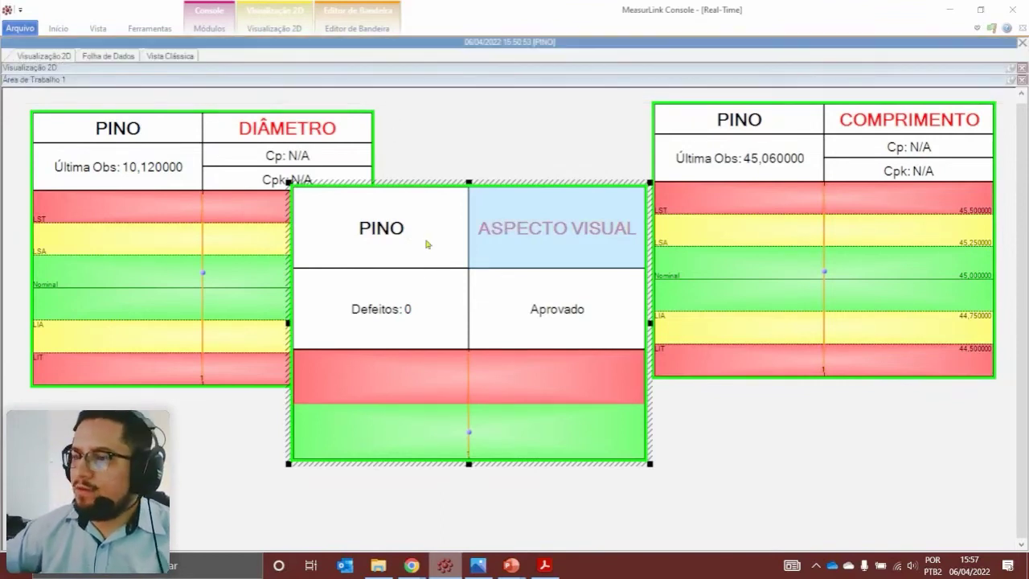
drag(432, 270, 435, 229)
drag(434, 348, 434, 273)
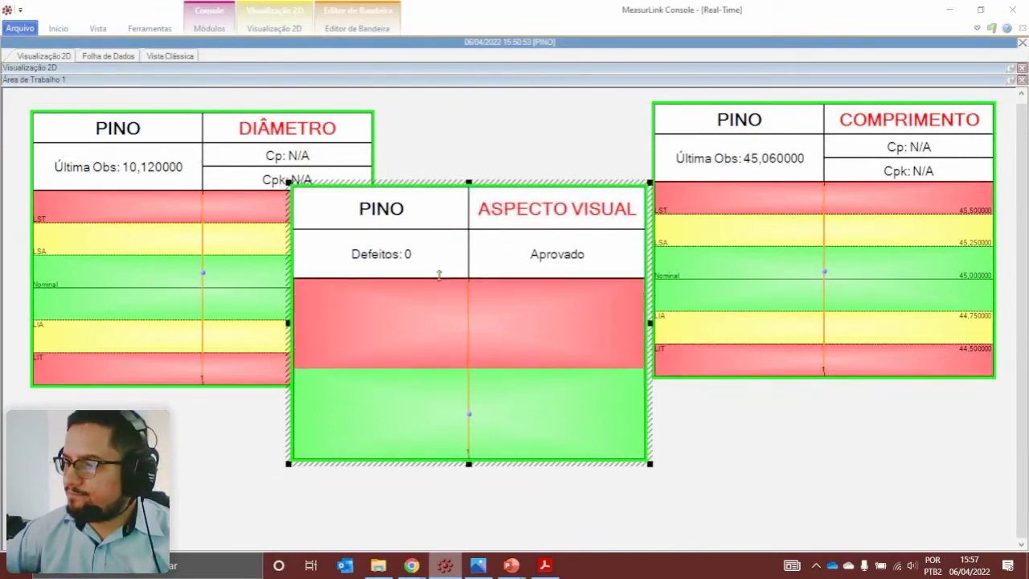
Try adding an Estatísticas pane beside the pre-control chart in the ASPECTO VISUAL card, and delete it
click(424, 343)
click(352, 32)
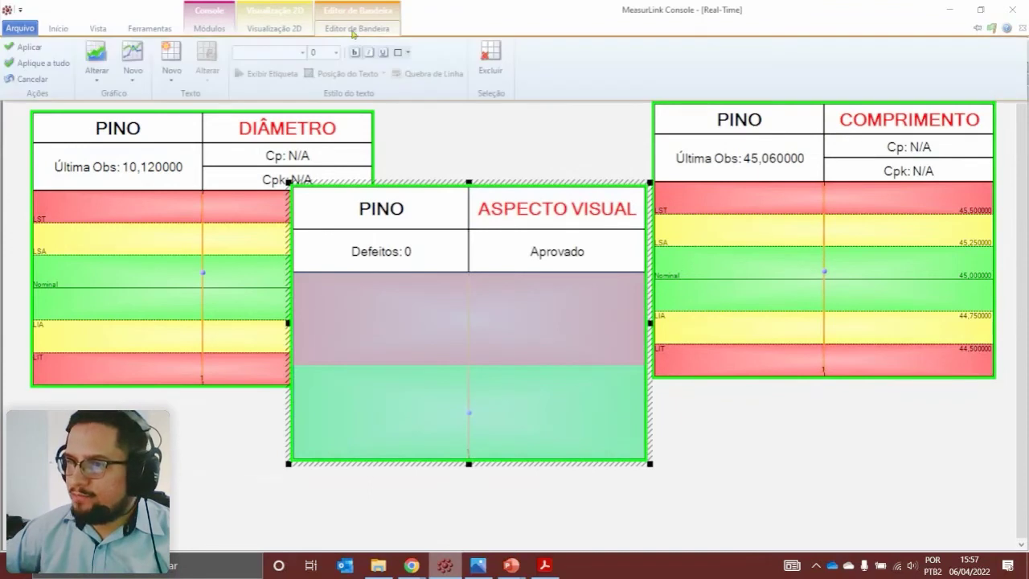
click(98, 78)
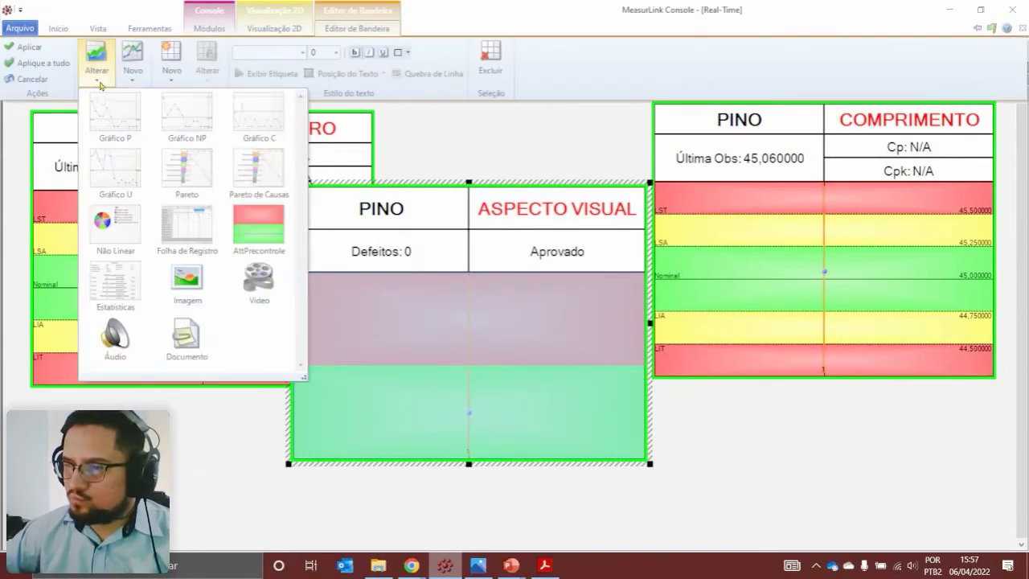
click(132, 65)
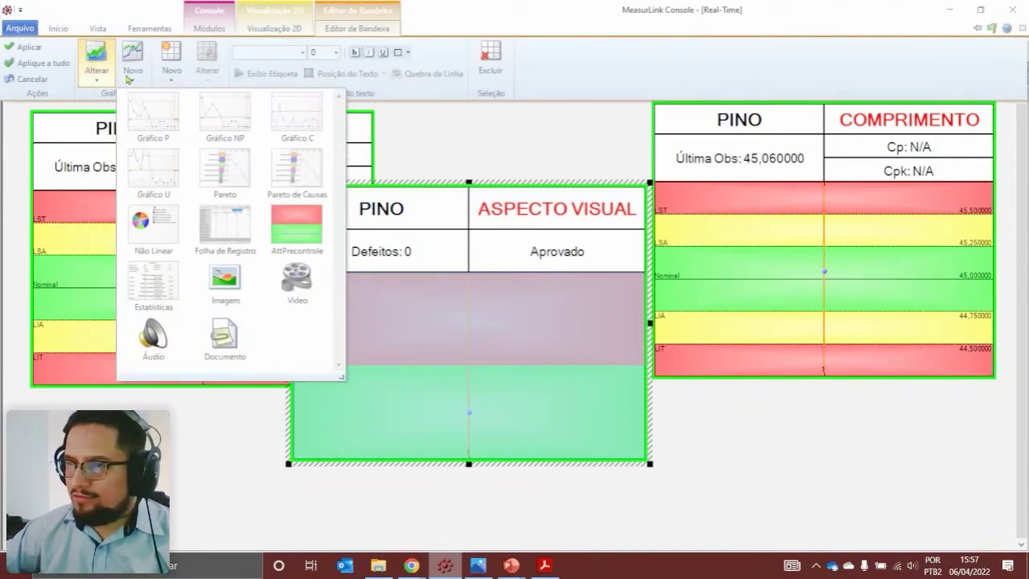
click(163, 296)
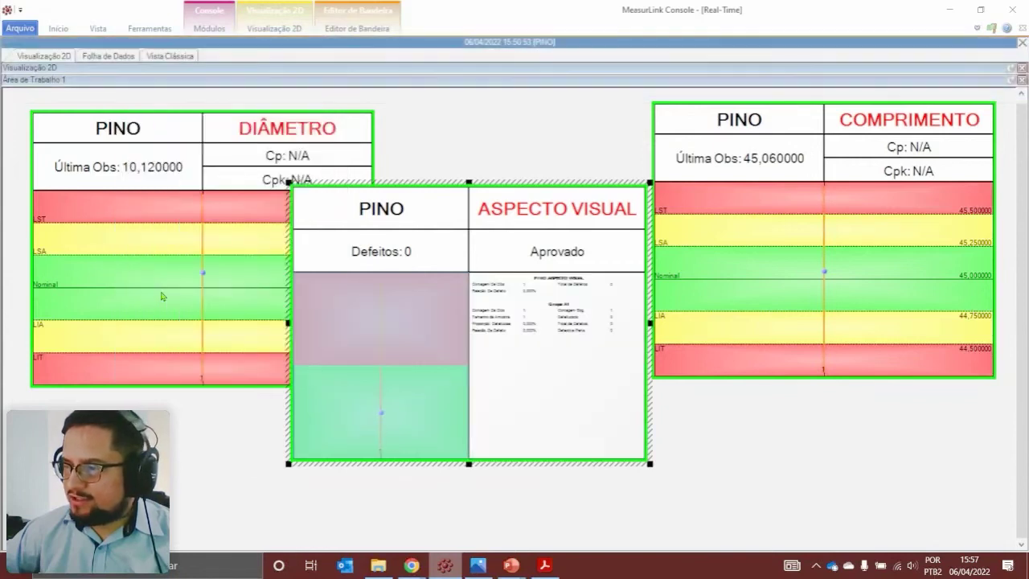
click(554, 342)
key(Delete)
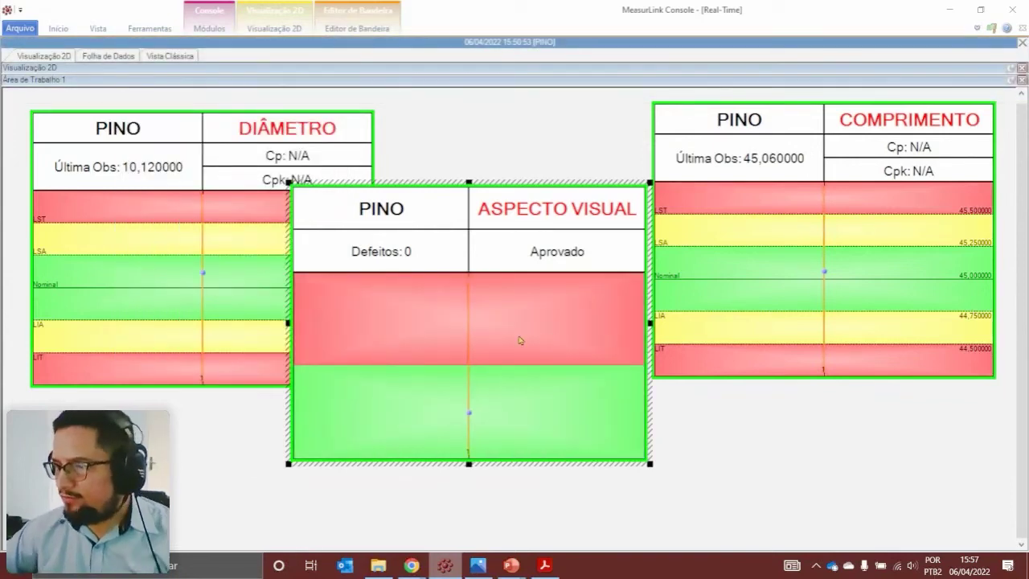
Reduce the ASPECTO VISUAL card to about half its height and apply the edited flag design
drag(468, 180, 464, 327)
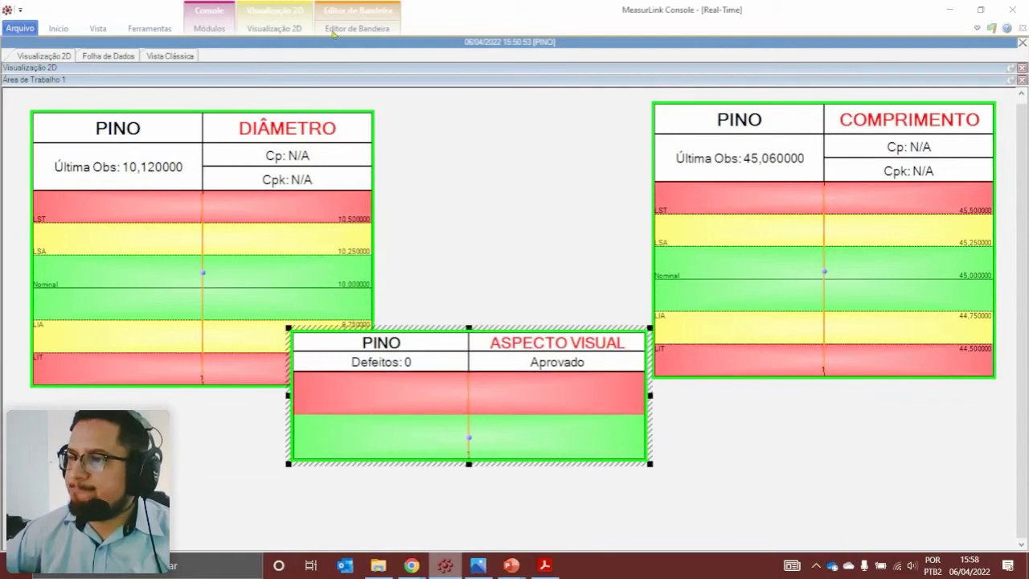
click(357, 28)
click(42, 64)
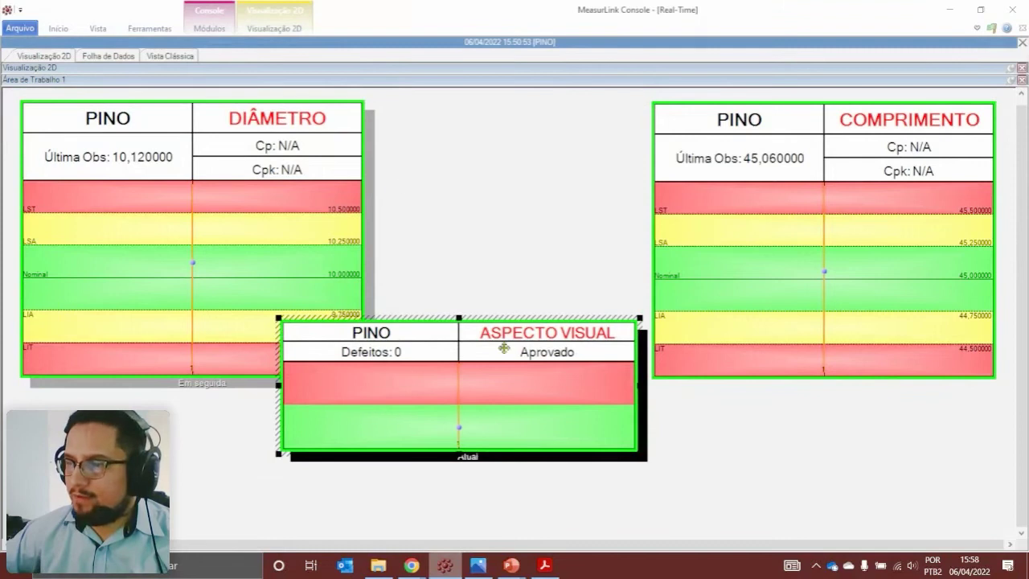
Move the ASPECTO VISUAL card lower, centred between and below the DIÂMETRO and COMPRIMENTO cards, and deselect it
click(515, 270)
drag(460, 368, 513, 416)
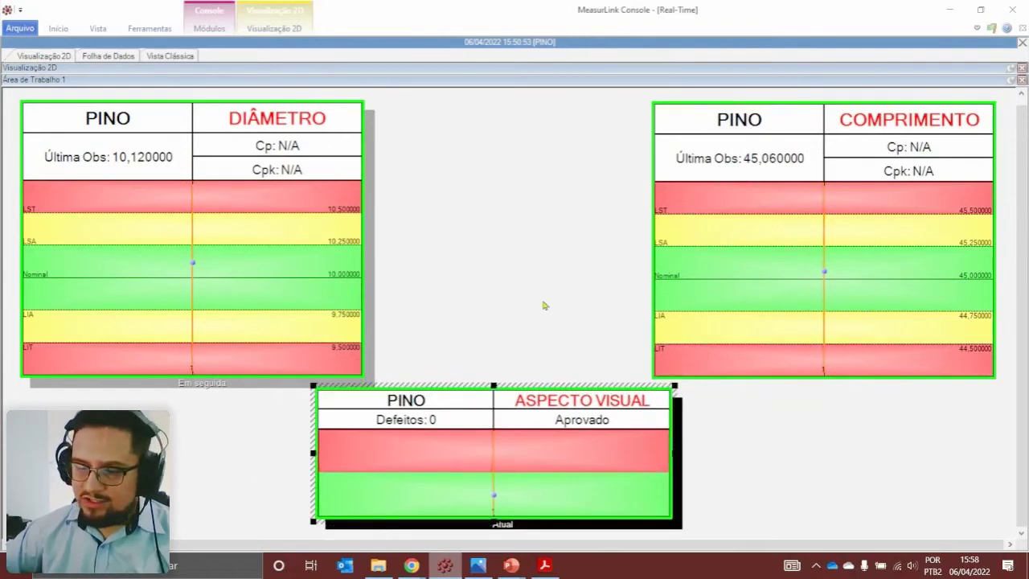
click(544, 306)
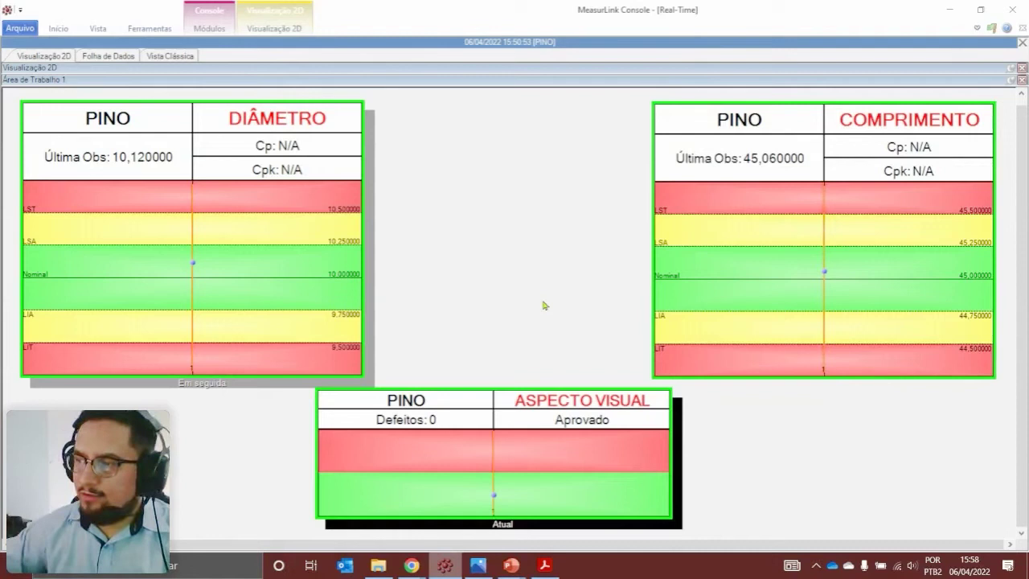
Reduce the DIÂMETRO card's height to about two thirds and apply its design to all flags of the same type
click(270, 221)
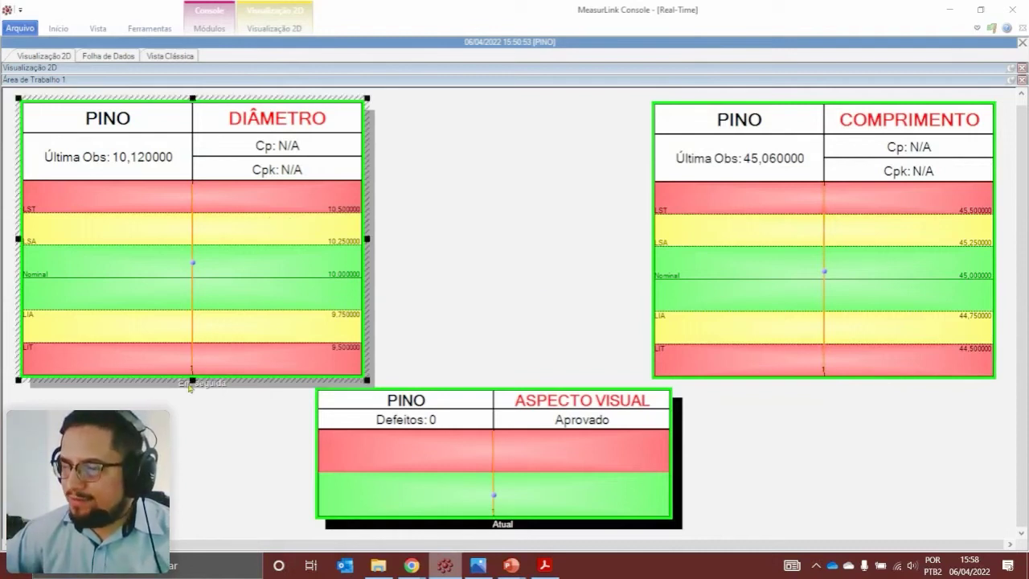
drag(193, 361, 198, 319)
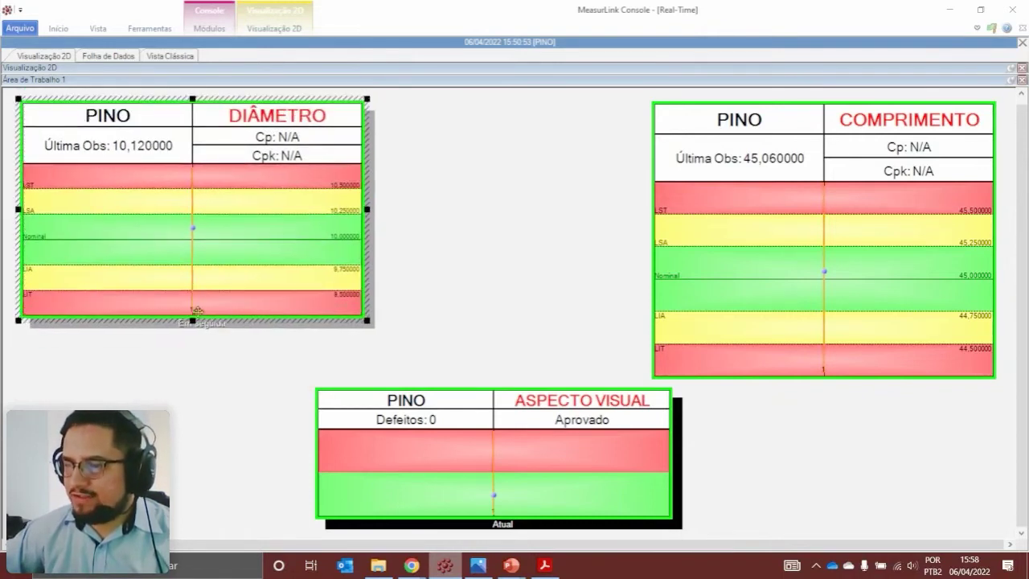
drag(193, 319, 193, 303)
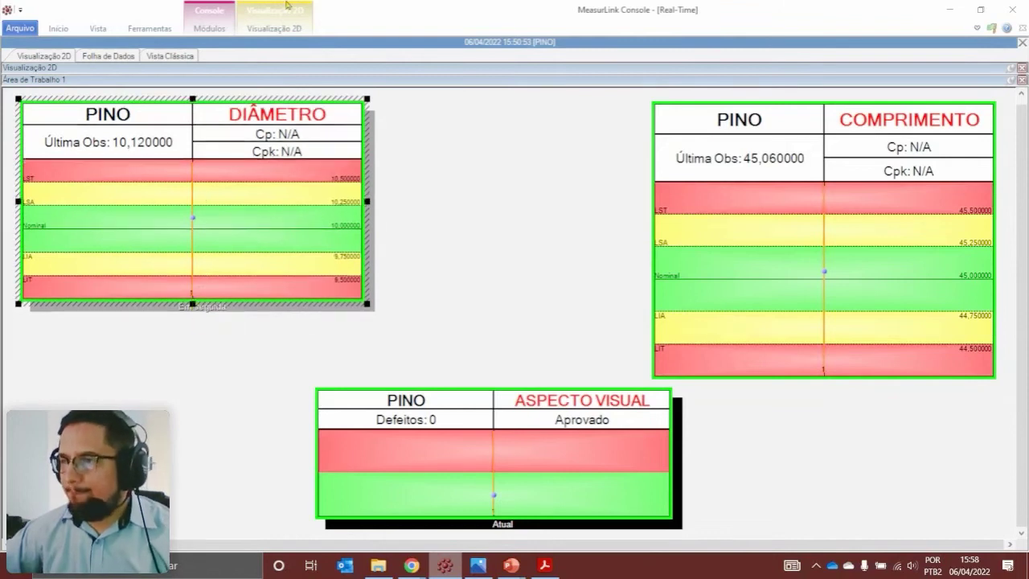
click(282, 28)
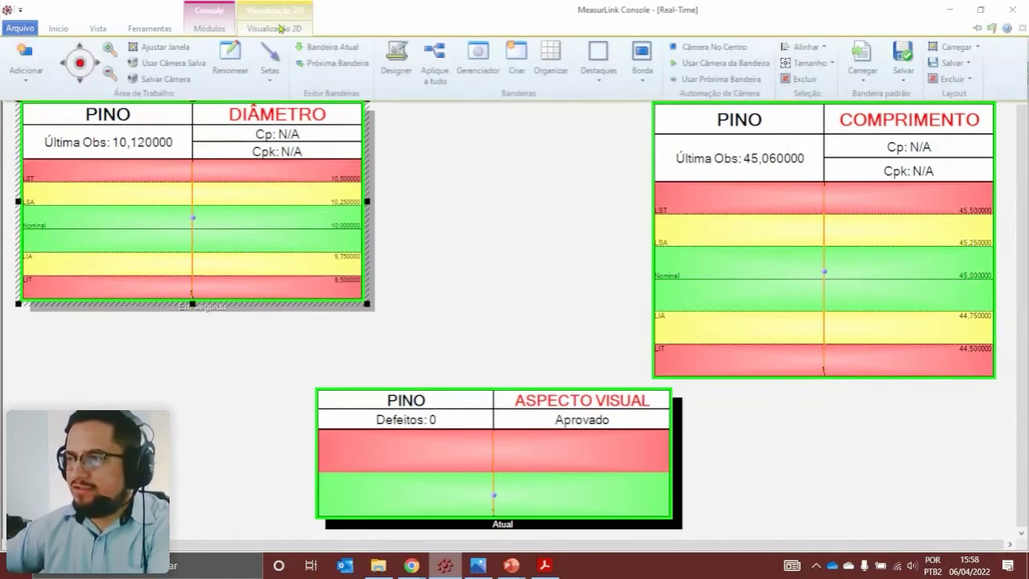
click(435, 84)
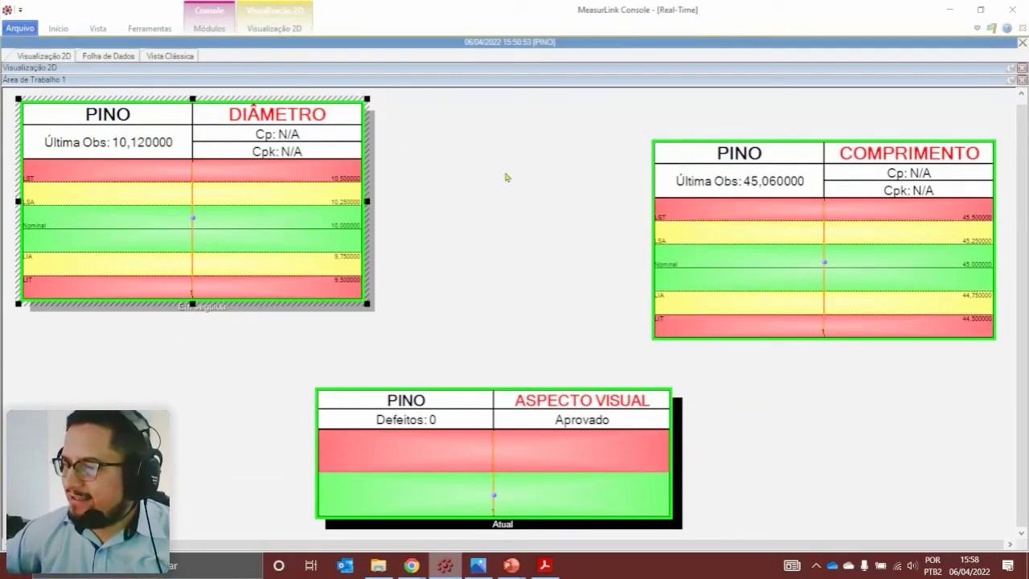
Align the DIÂMETRO and COMPRIMENTO cards by their upper edges and clear the selection
ctrl+click(748, 201)
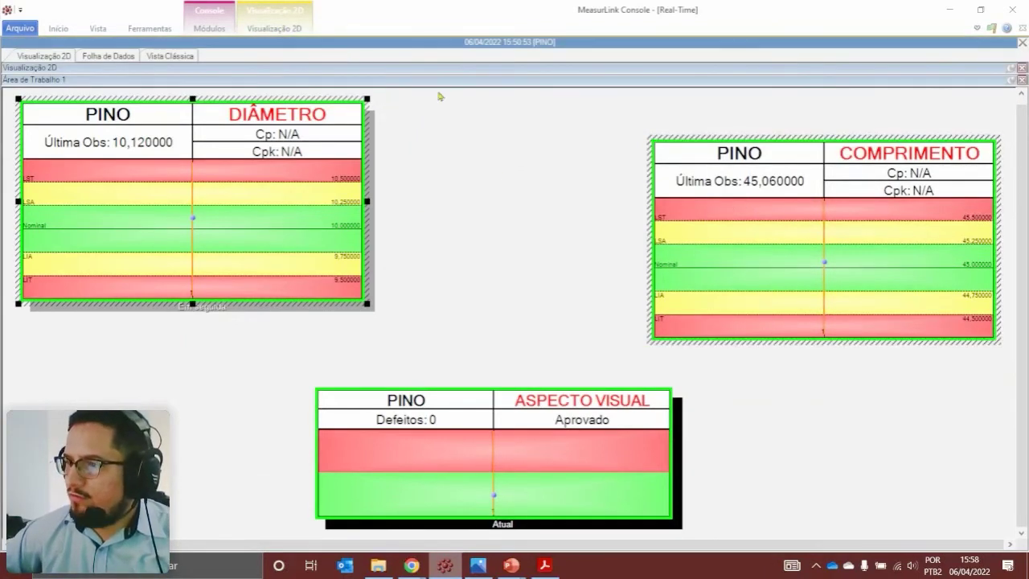
click(295, 31)
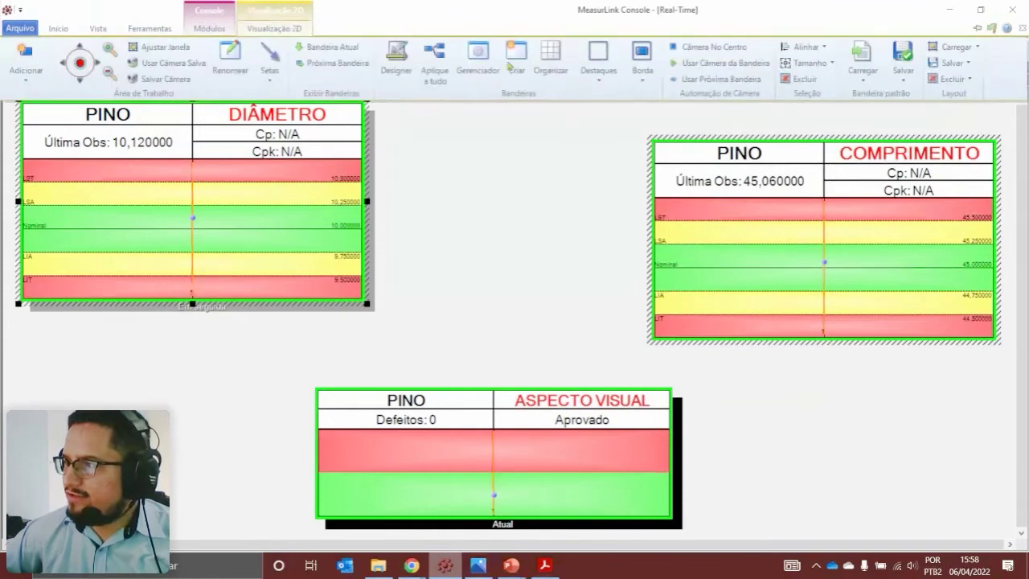
click(818, 48)
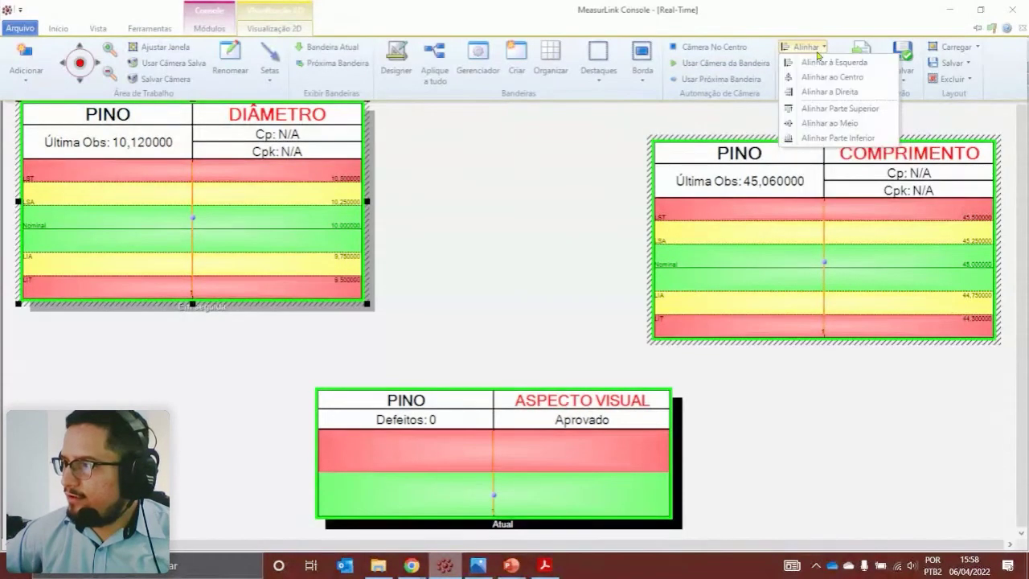
click(840, 107)
click(547, 192)
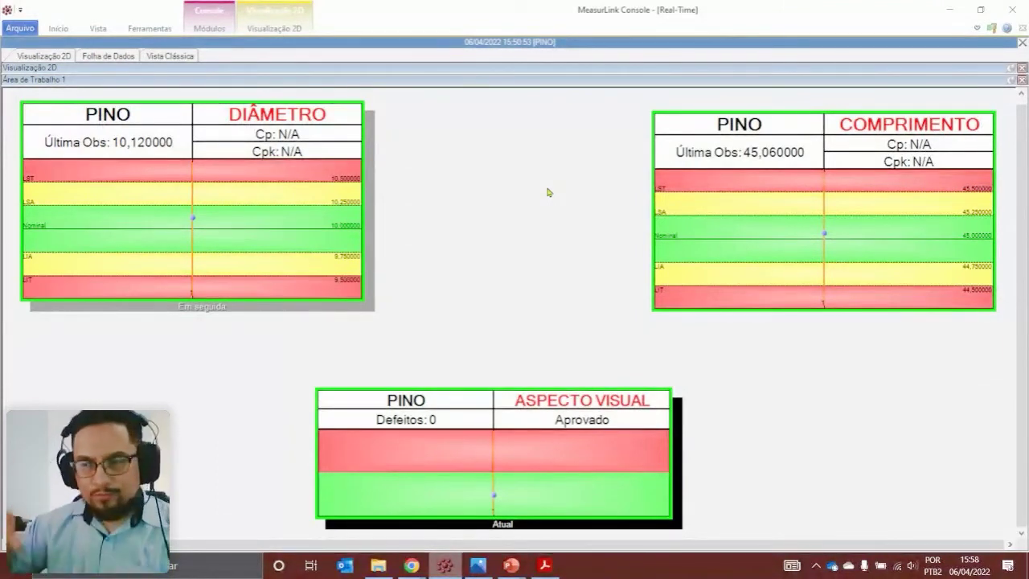
Customize the DIÂMETRO card's highlights, giving the current flag no highlight (Nenhum) and an empty label text
click(286, 147)
click(416, 147)
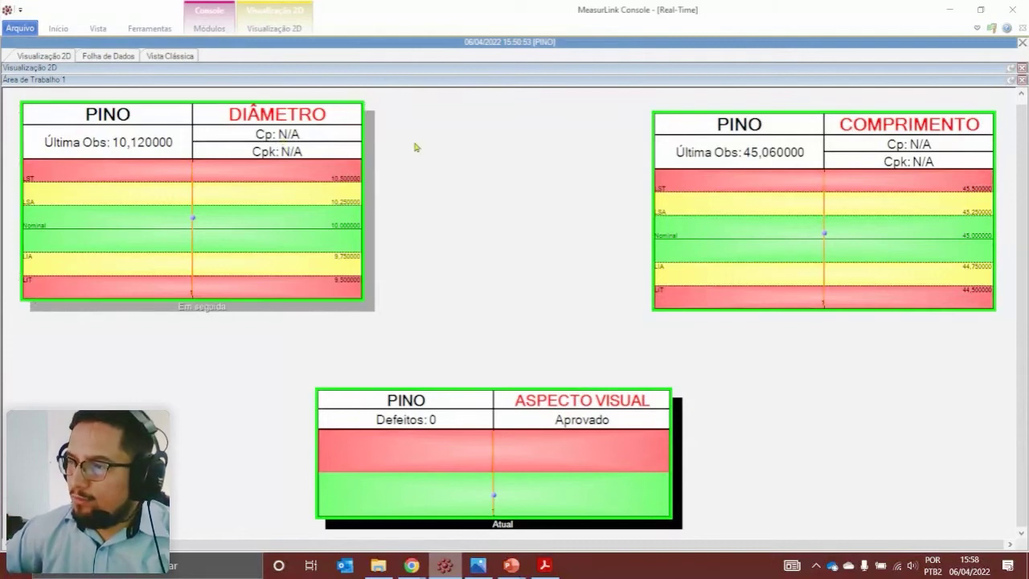
click(309, 202)
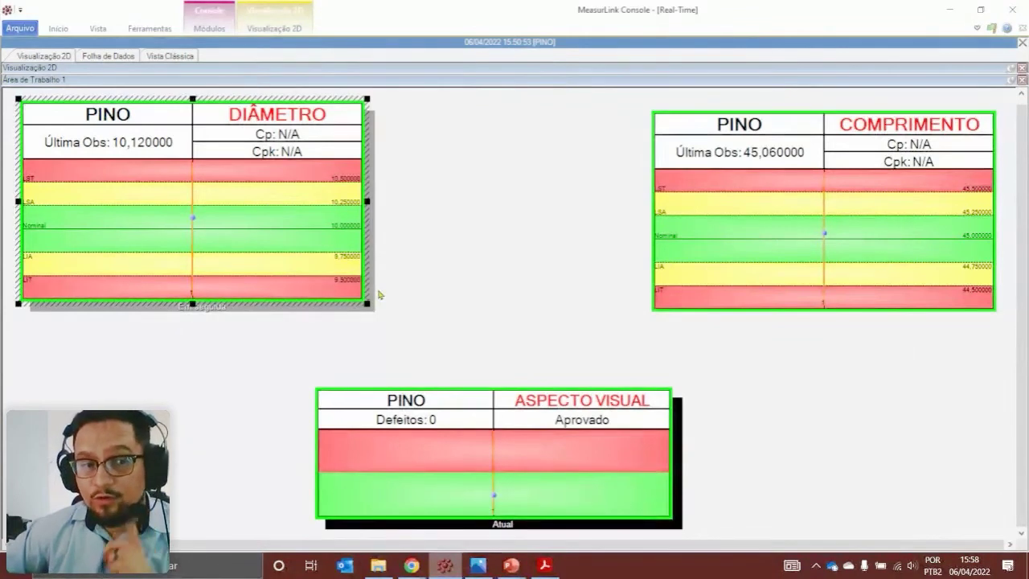
click(295, 28)
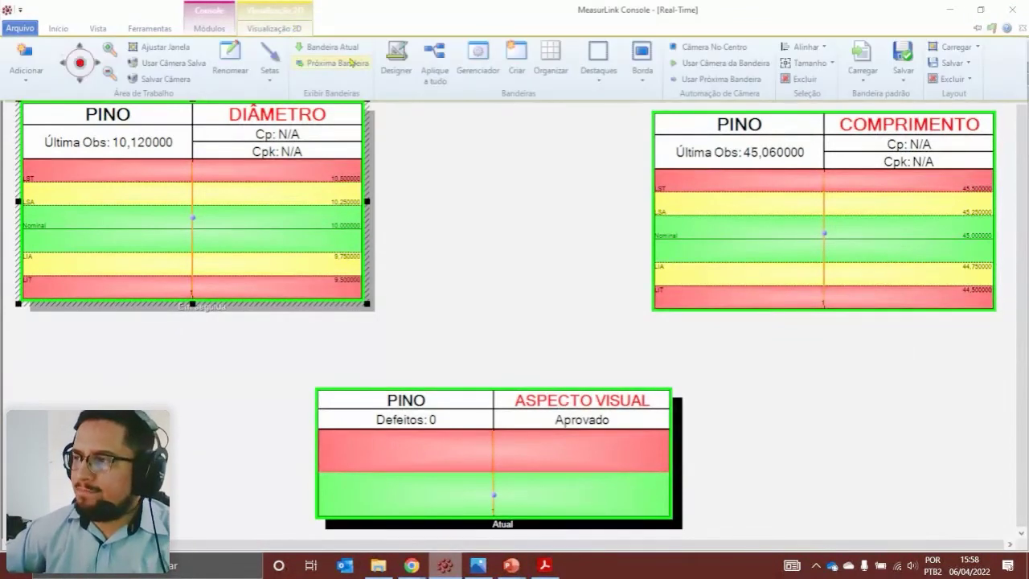
click(603, 82)
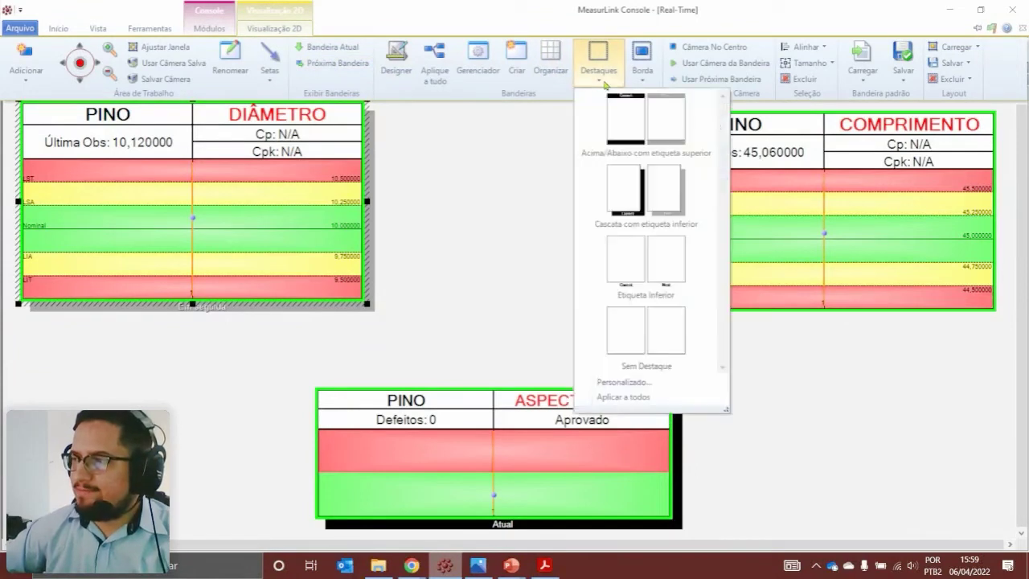
click(635, 384)
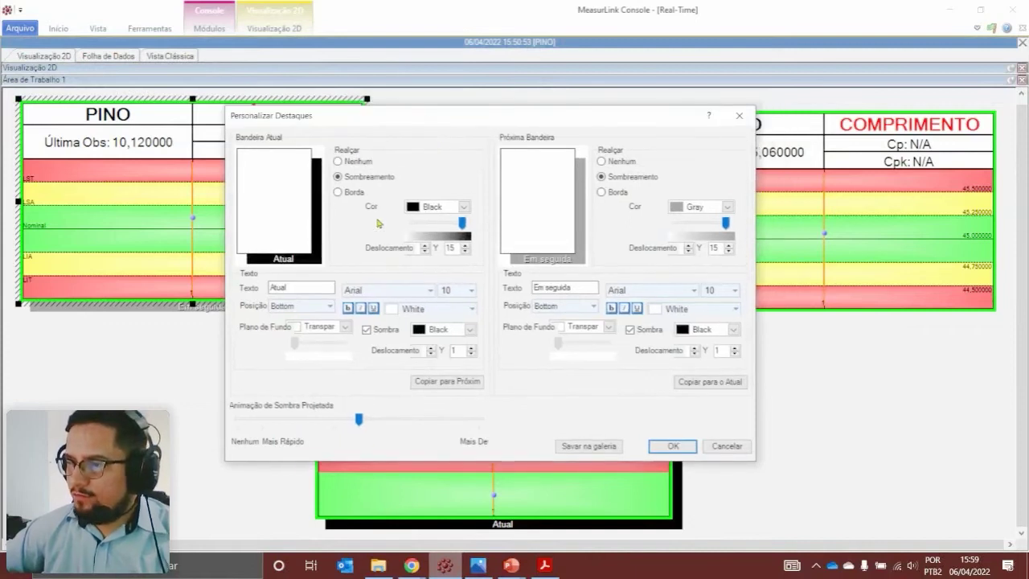
click(347, 164)
double_click(289, 288)
key(BackSpace)
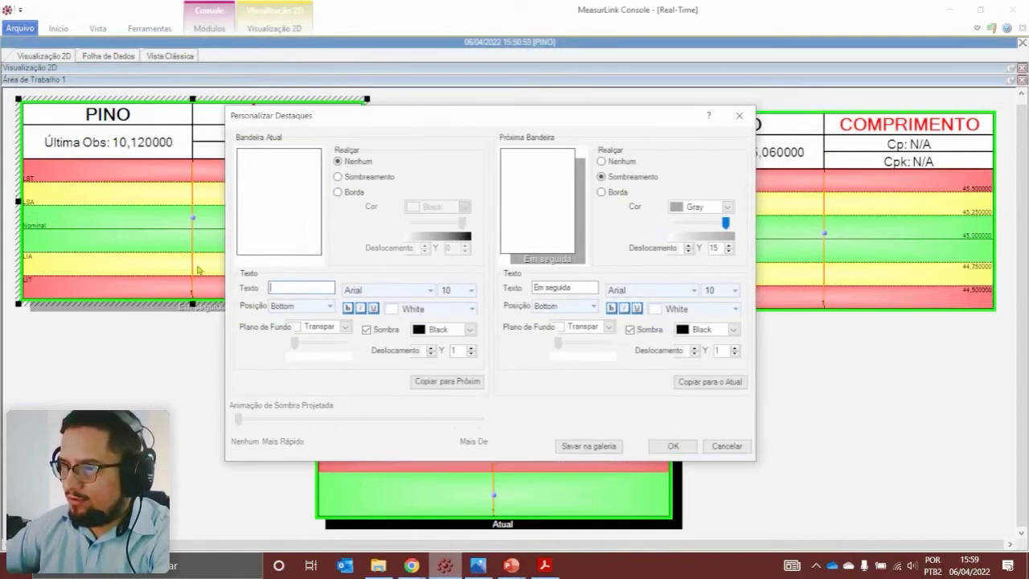
Give the next flag a black border highlight (Borda) and label it PRÓXIMA
click(619, 195)
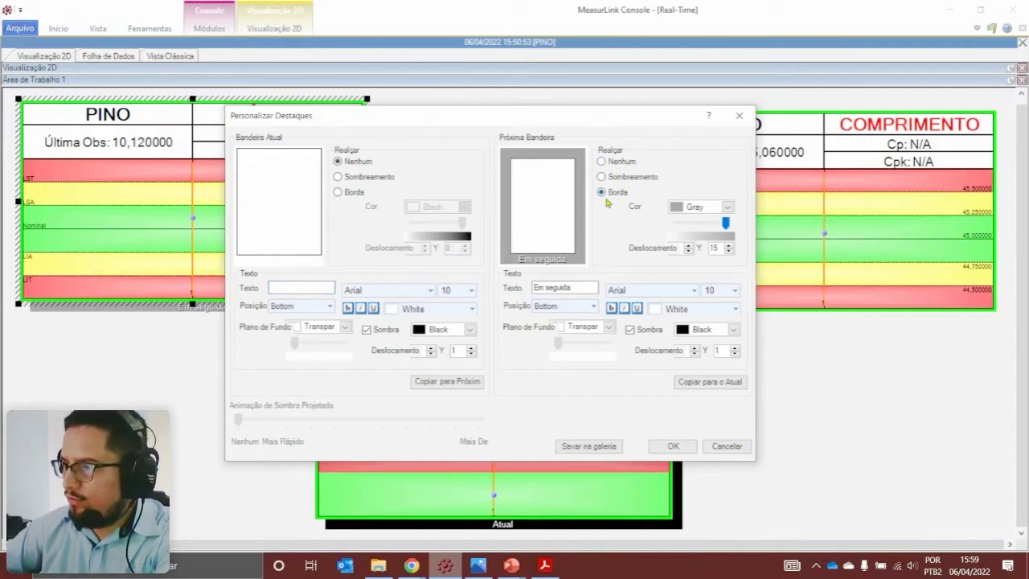
double_click(562, 288)
text(PRÓXIMA)
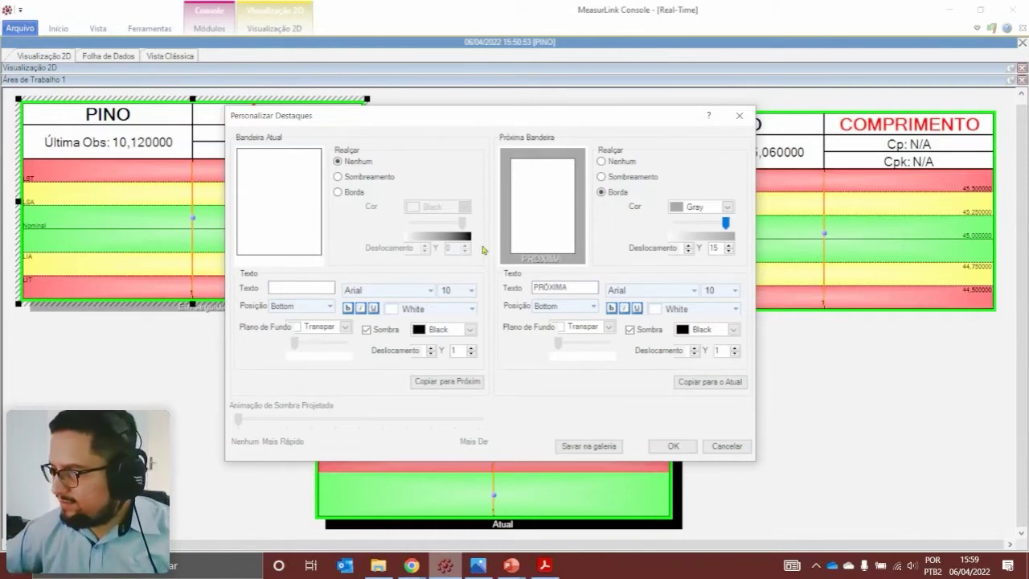
click(726, 206)
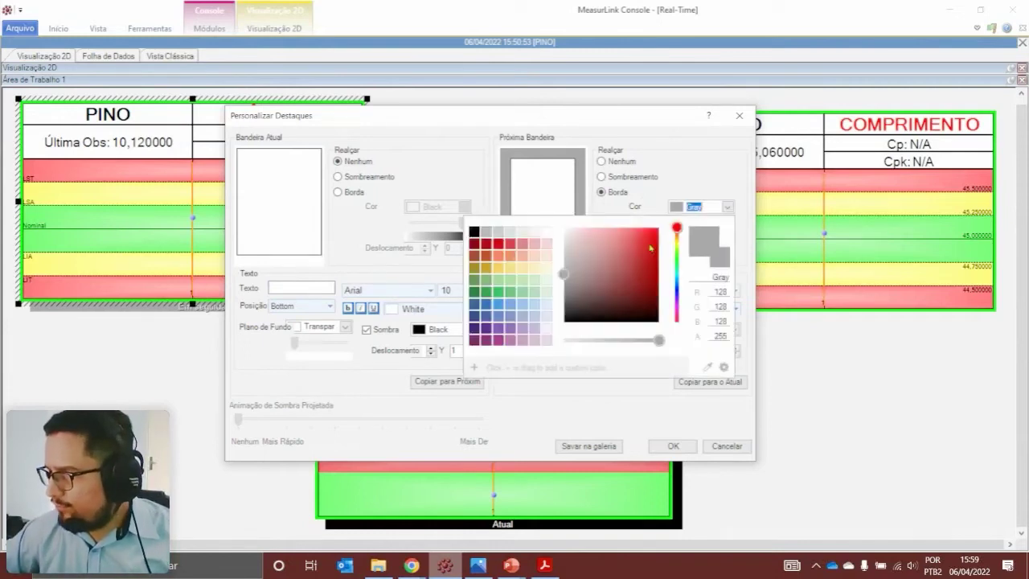
click(745, 158)
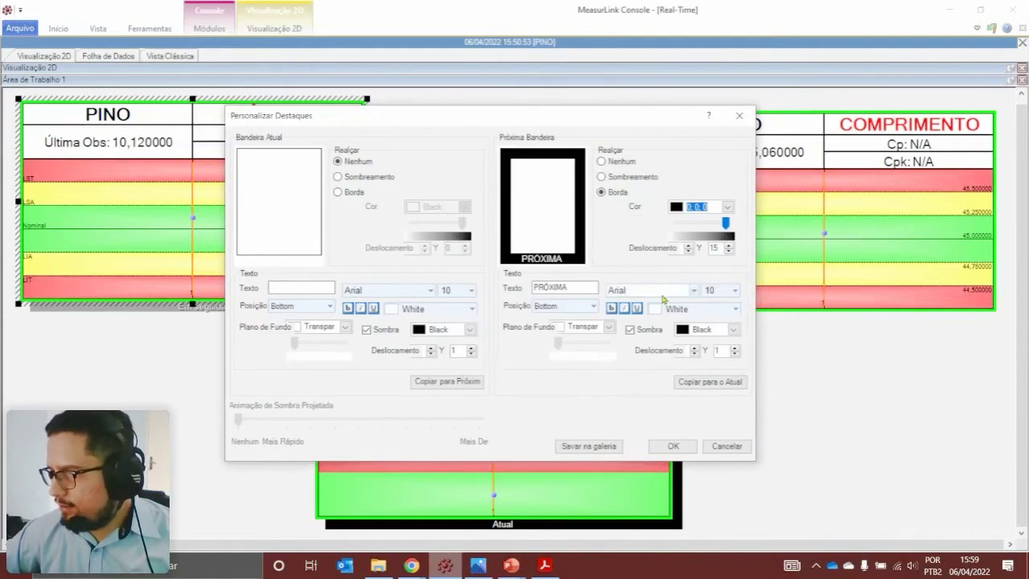
Set the PRÓXIMA label to size 12 in yellow (250; 255; 0), then save the highlight style to the gallery and apply it
click(734, 290)
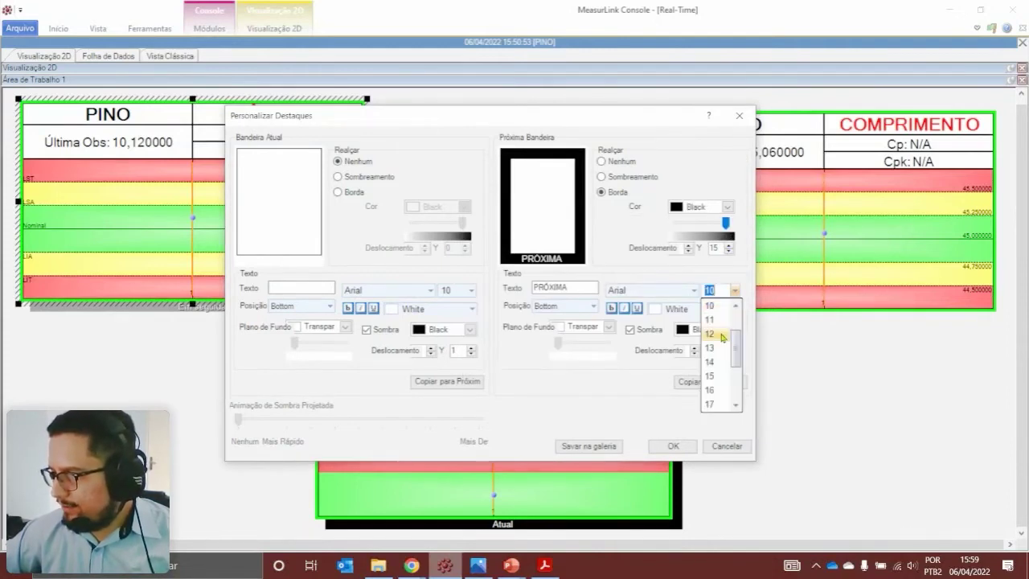
click(715, 322)
click(608, 316)
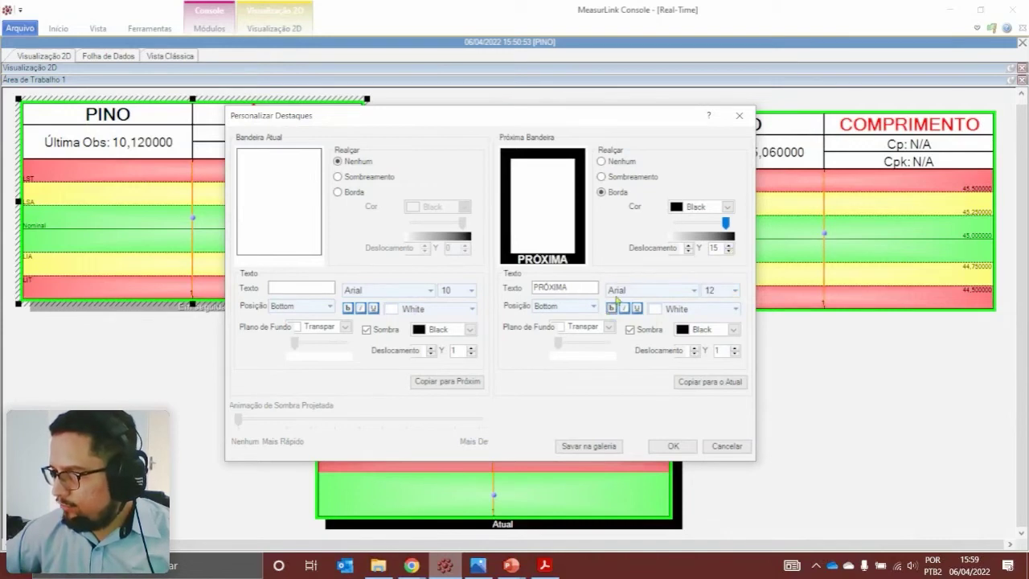
click(736, 310)
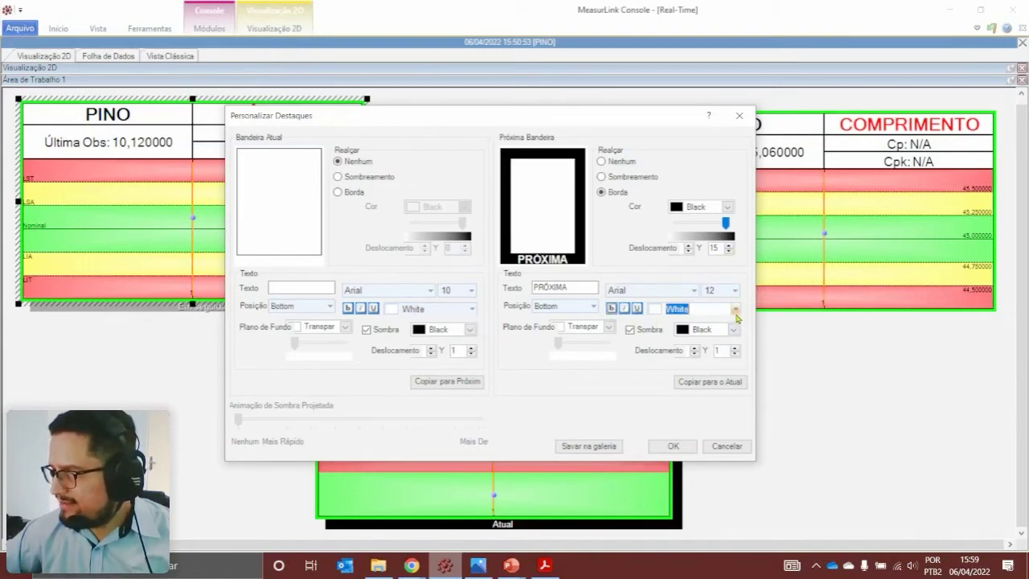
drag(683, 330, 683, 346)
click(662, 332)
click(629, 275)
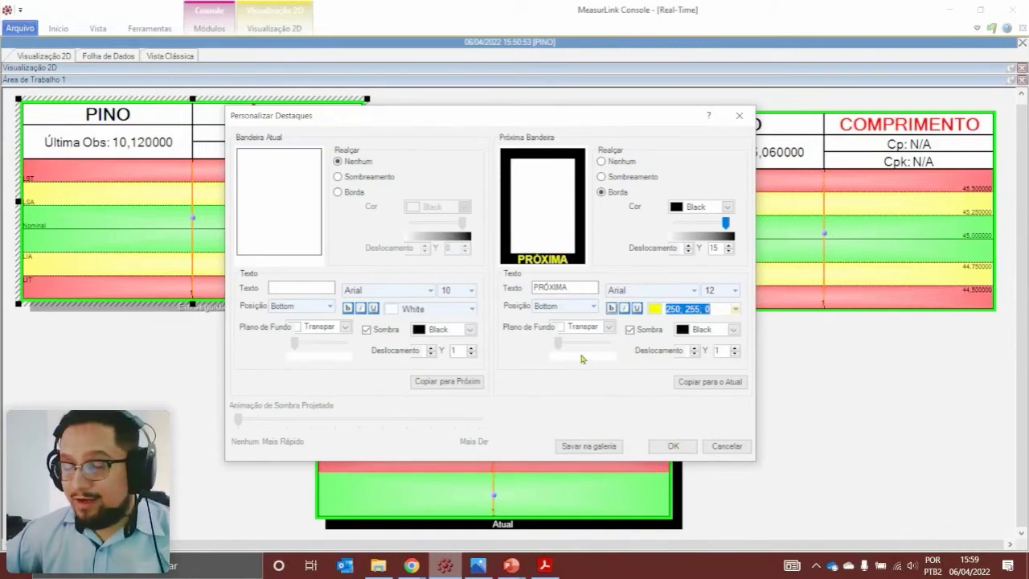
click(611, 449)
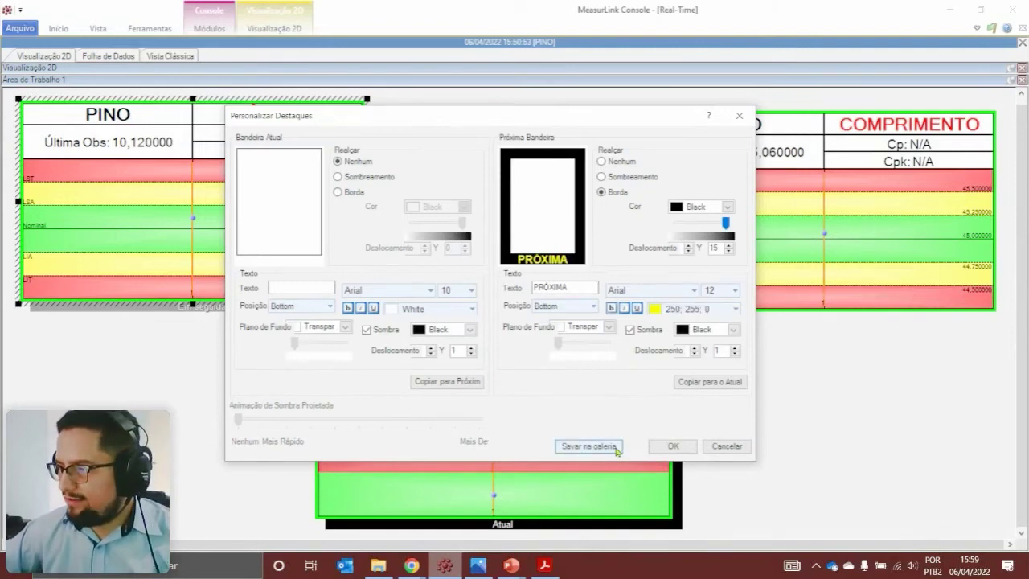
click(676, 448)
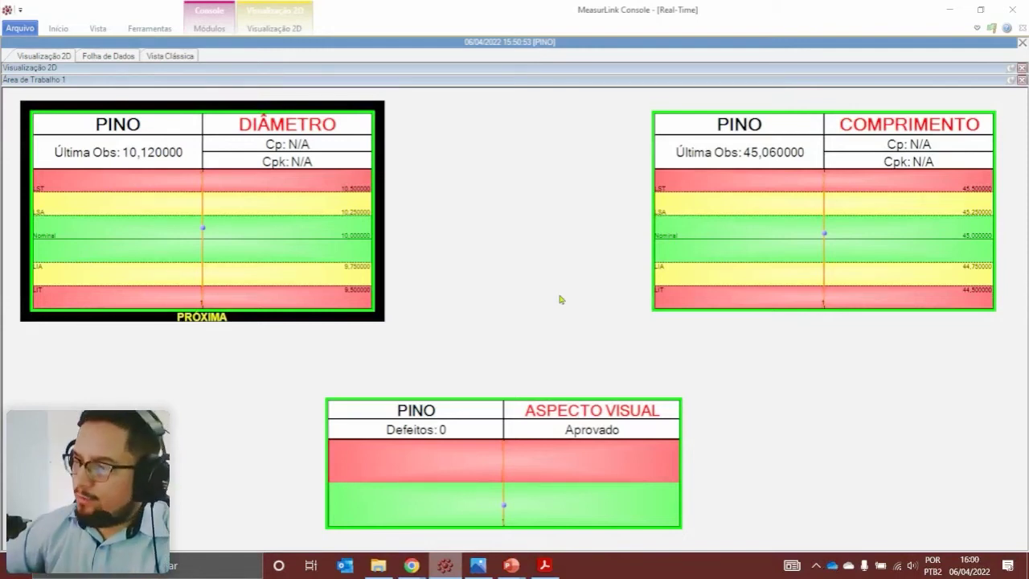
Open the context options for the empty area of Área de Trabalho 1
right_click(560, 299)
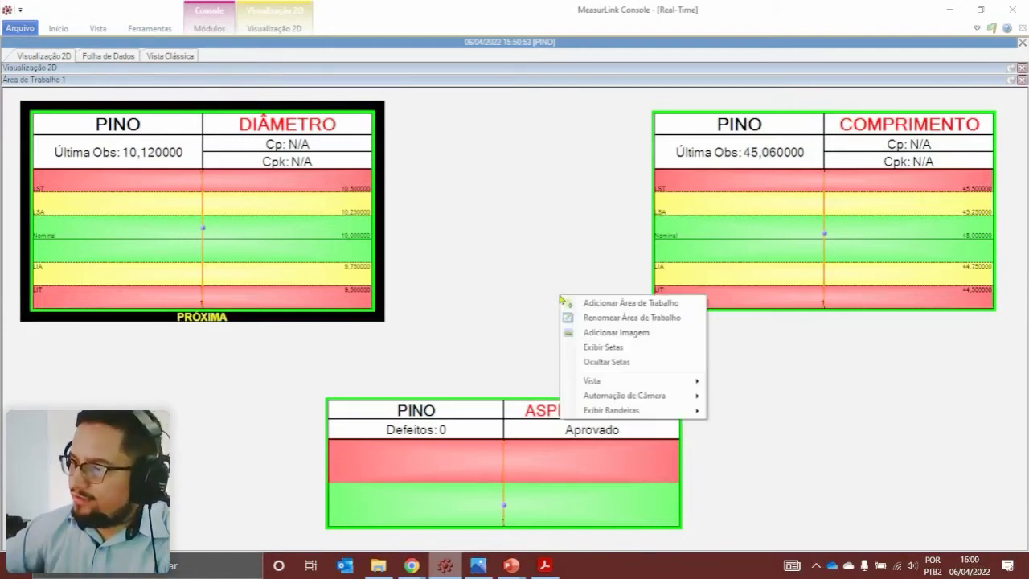
Add the image IMAGEM-PINO.png to the 2D workspace
right_click(531, 264)
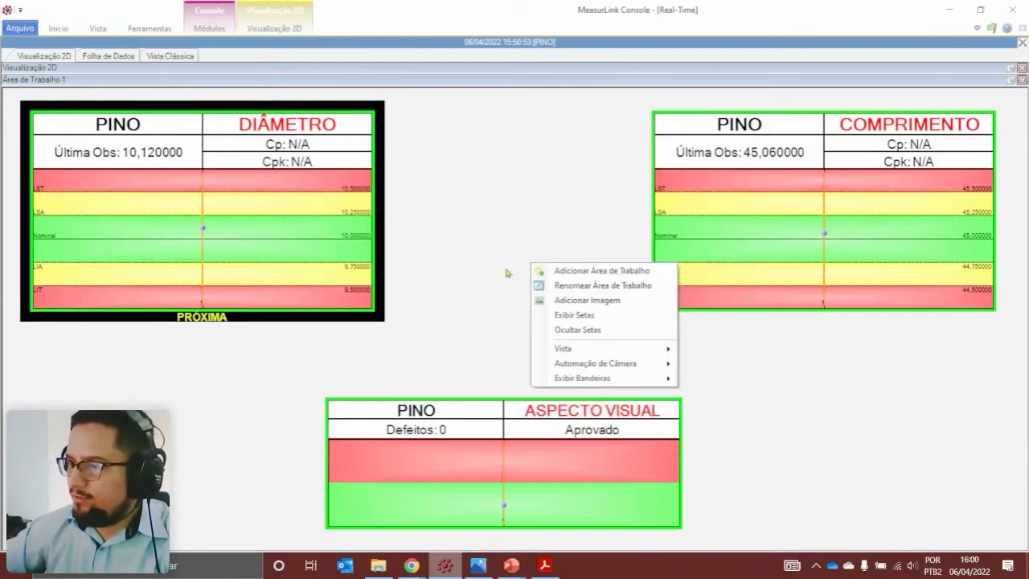
click(592, 305)
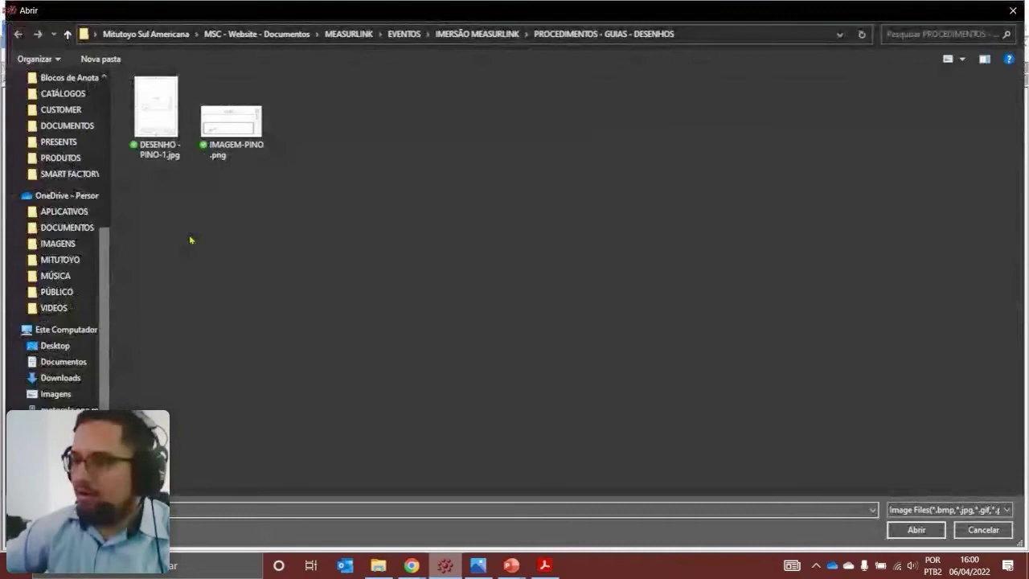
click(232, 121)
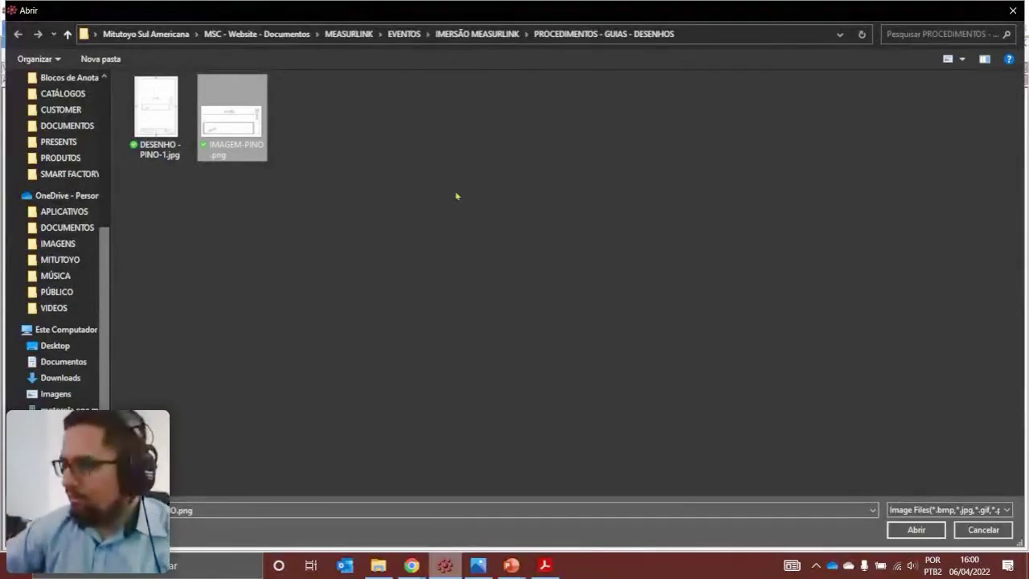
click(916, 530)
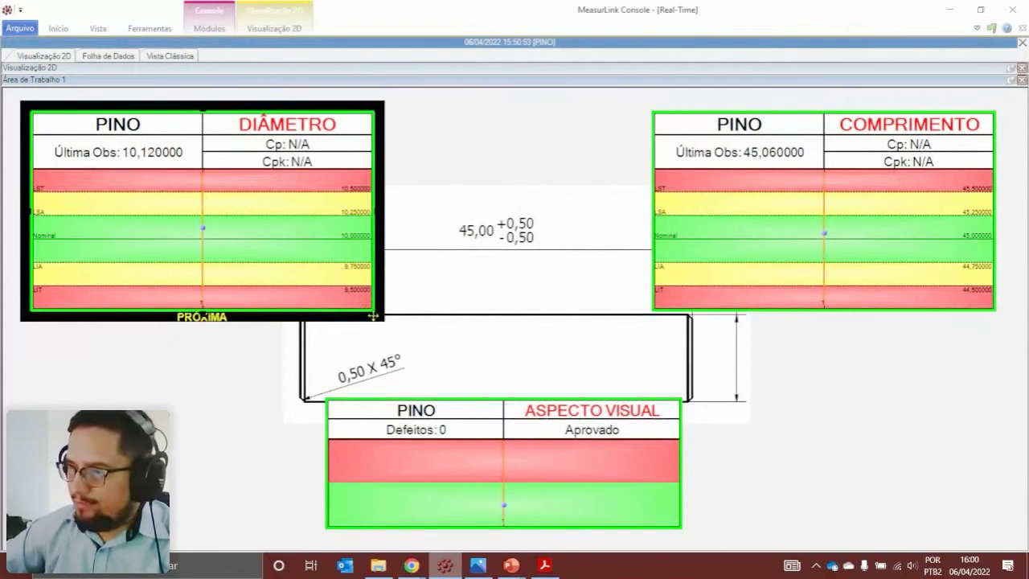
Shrink the DIÂMETRO flag, apply its format to all flags, and place the DIÂMETRO and COMPRIMENTO flags in opposite upper corners of the workspace
drag(377, 313, 371, 305)
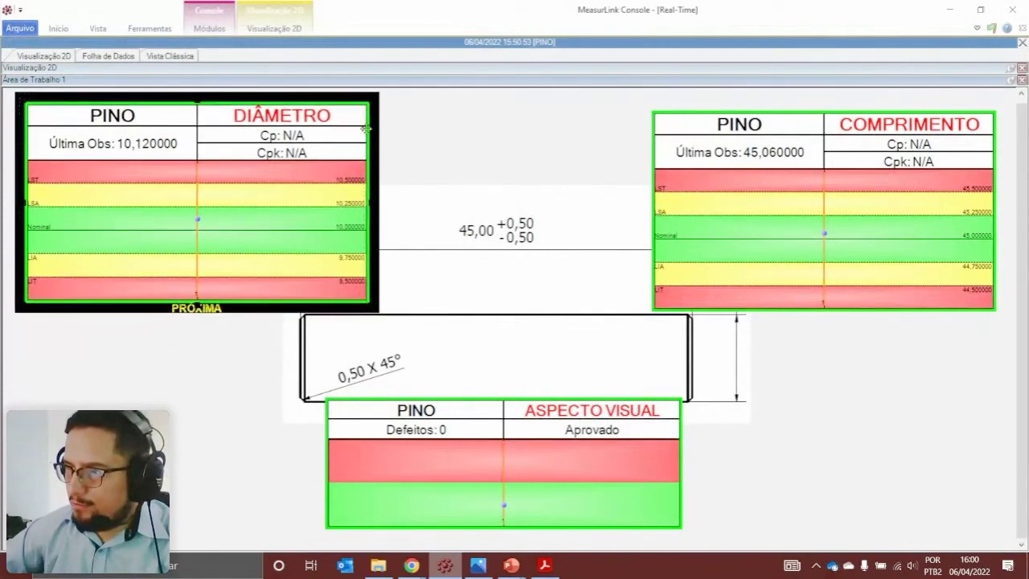
drag(371, 98, 306, 133)
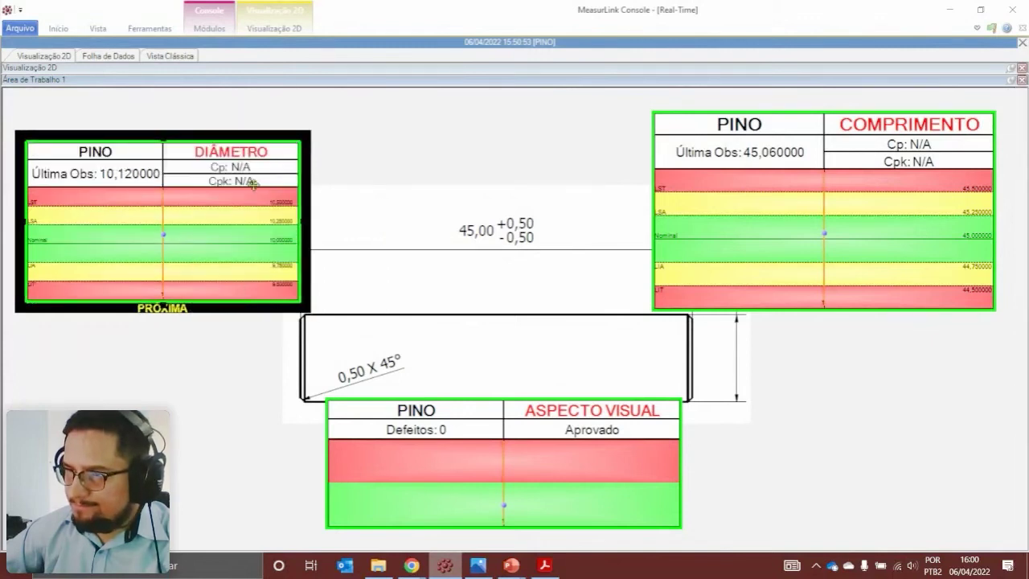
click(277, 28)
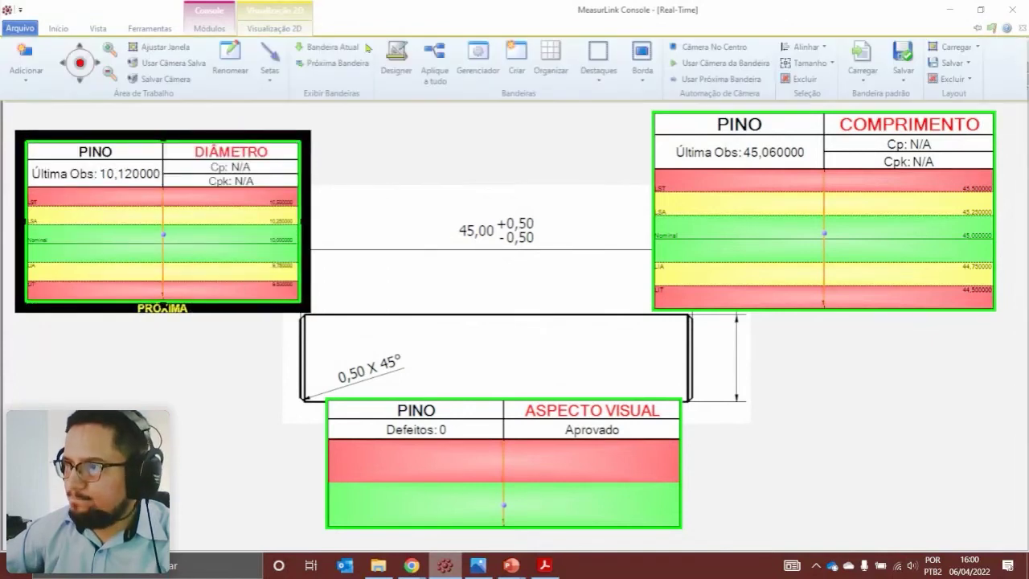
click(434, 60)
drag(191, 215, 185, 205)
drag(754, 201, 797, 172)
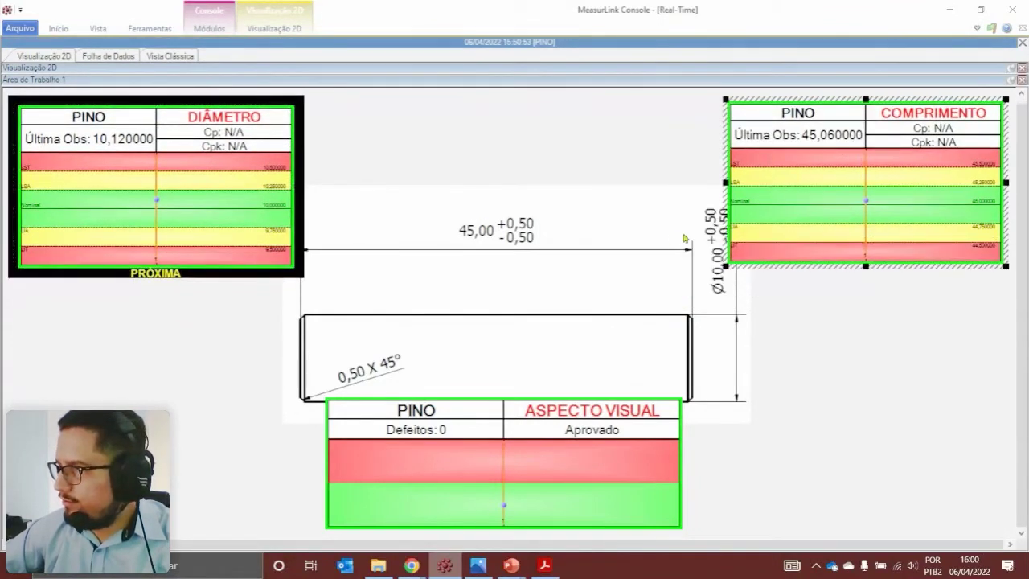
Reduce the pin drawing and center it between the three flags
click(472, 274)
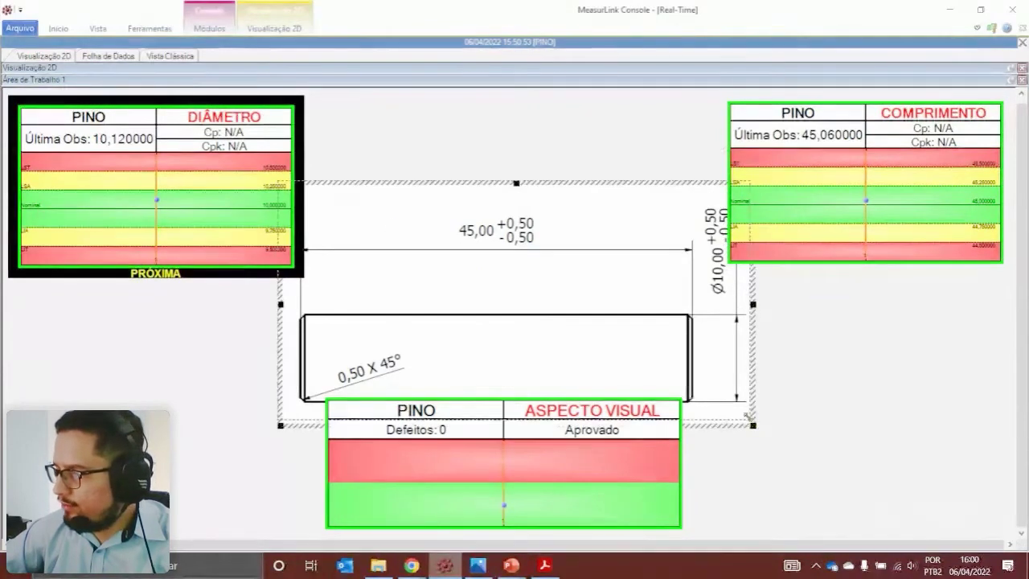
mouse_move(714, 380)
mouse_down()
mouse_move(643, 320)
mouse_move(659, 327)
mouse_up()
drag(720, 190, 689, 198)
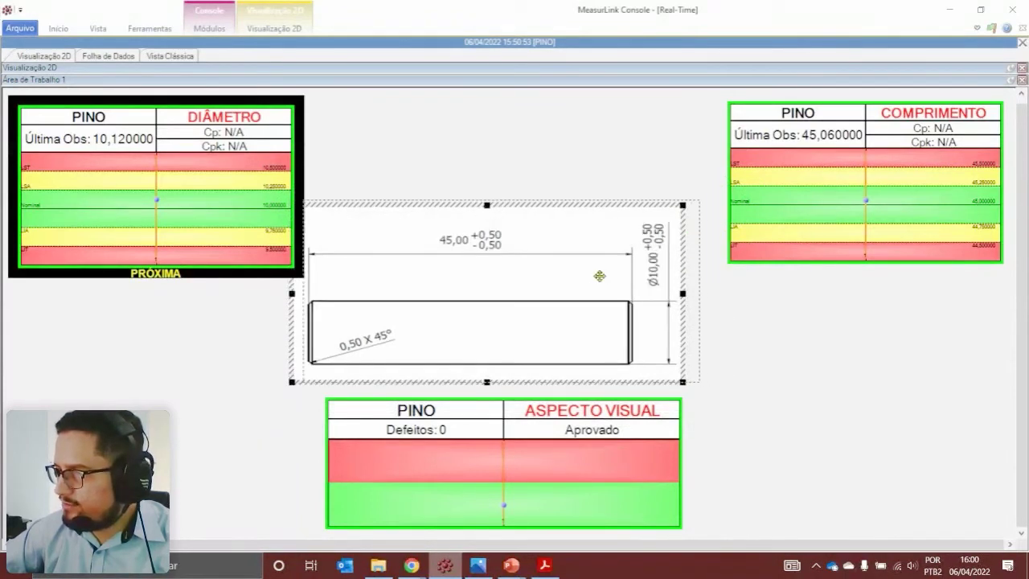
drag(600, 275, 613, 273)
click(575, 178)
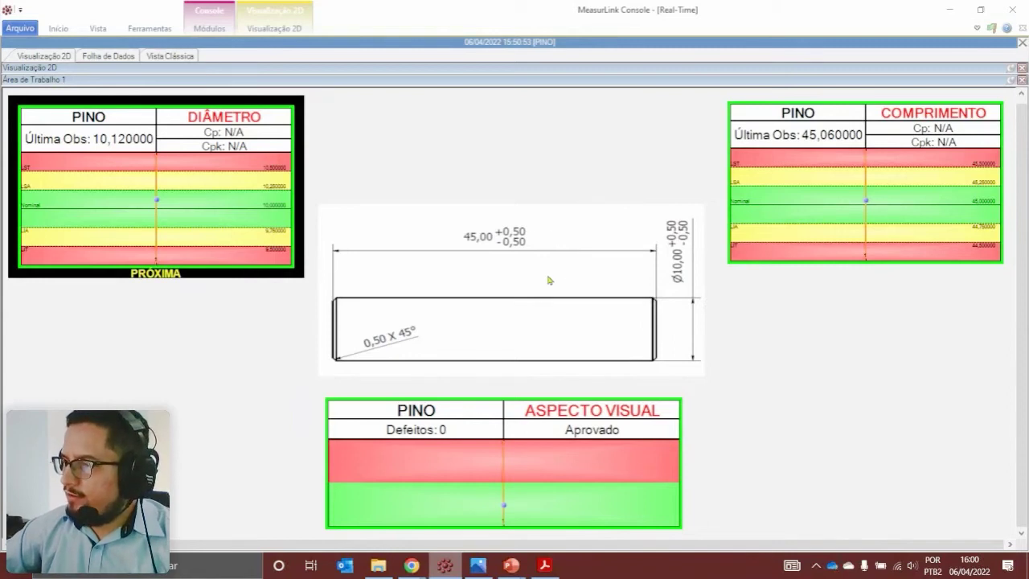
Swap the positions of the COMPRIMENTO and DIÂMETRO flags and nudge the ASPECTO VISUAL flag into line below the drawing
drag(887, 173, 173, 376)
drag(178, 181, 839, 160)
drag(214, 419, 209, 217)
click(184, 368)
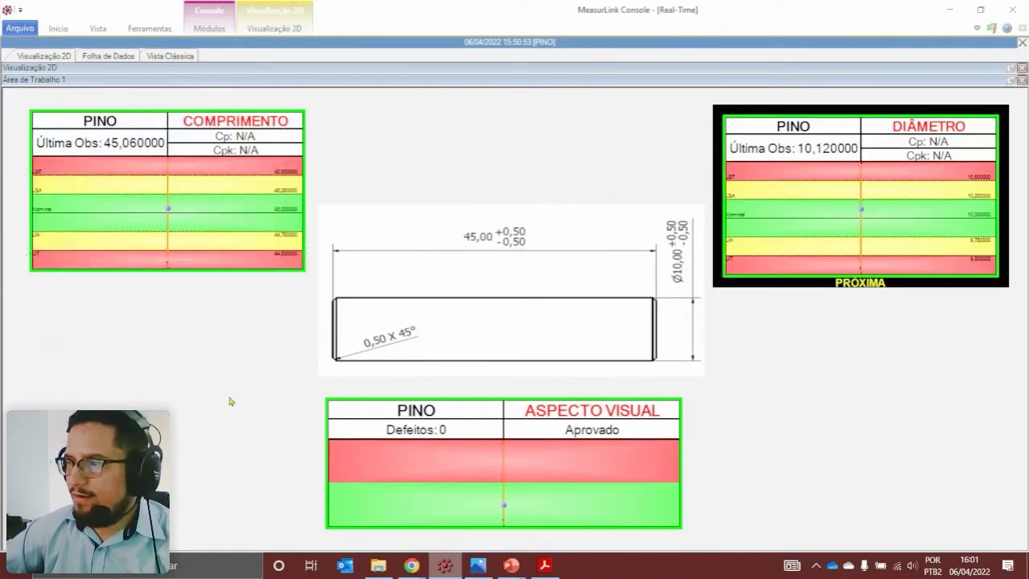
drag(608, 434, 614, 428)
click(201, 408)
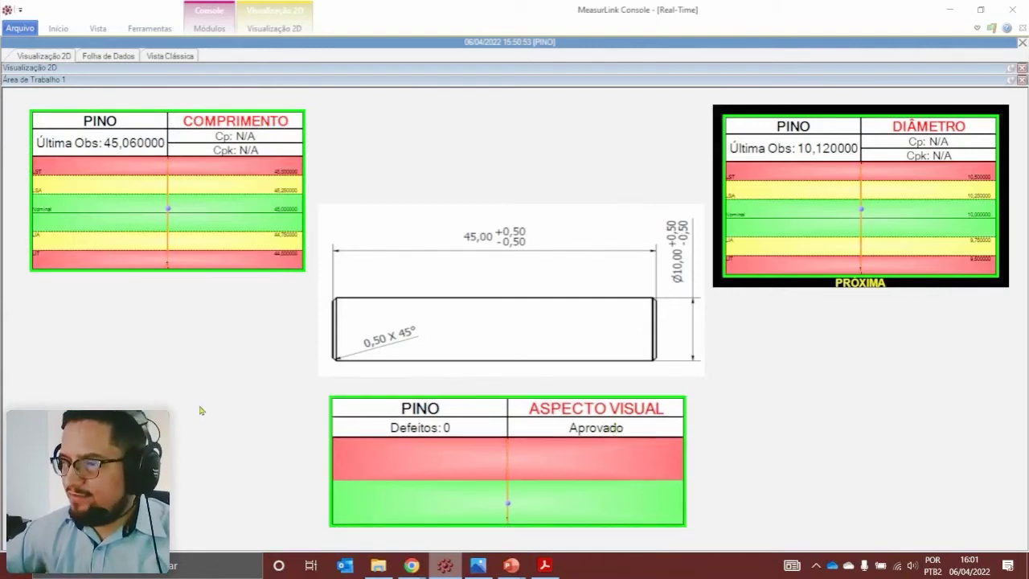
Show the flags' arrows and give them the Exemplo Personalizado arrow style
right_click(201, 410)
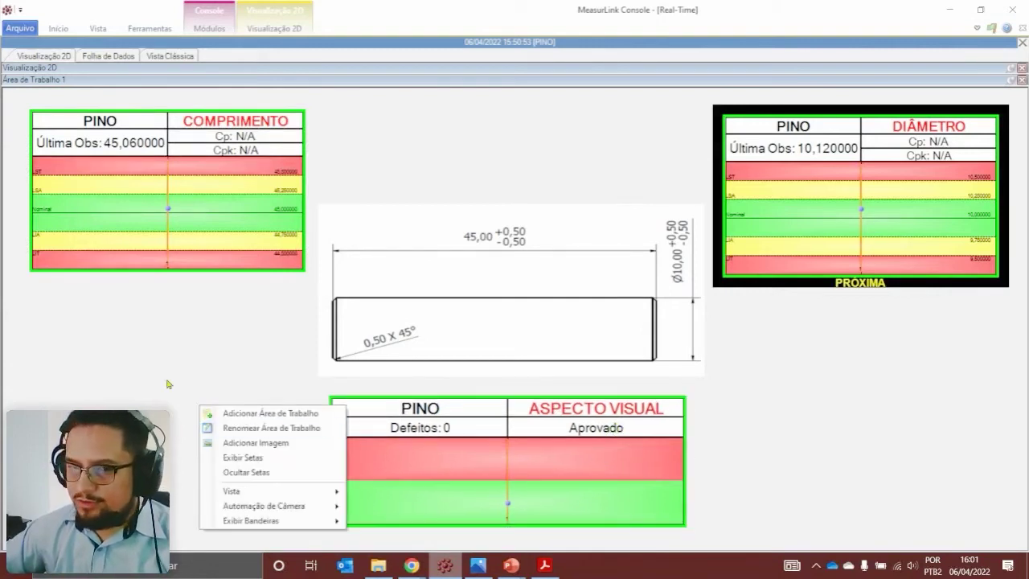
click(241, 456)
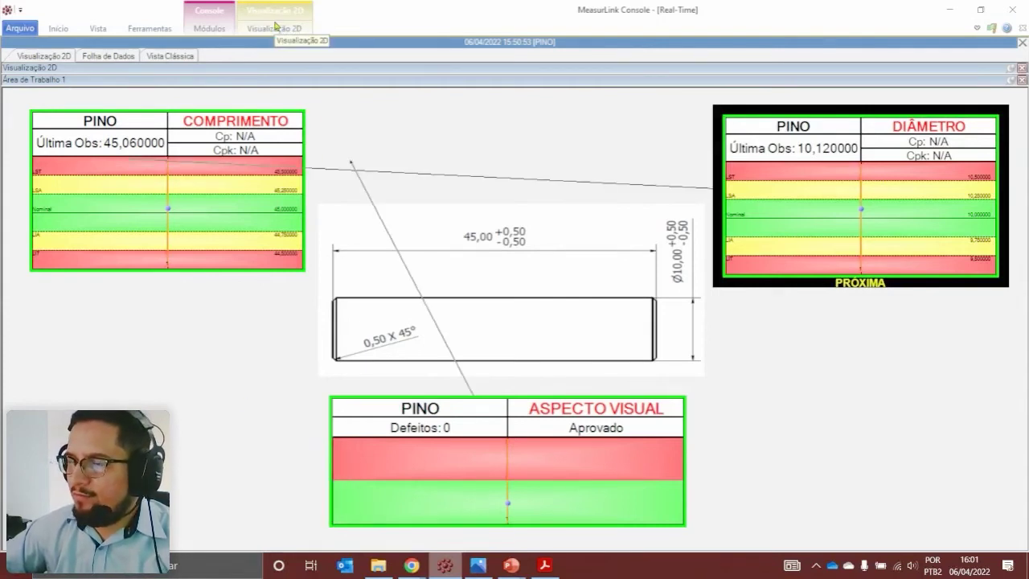
drag(352, 161, 359, 154)
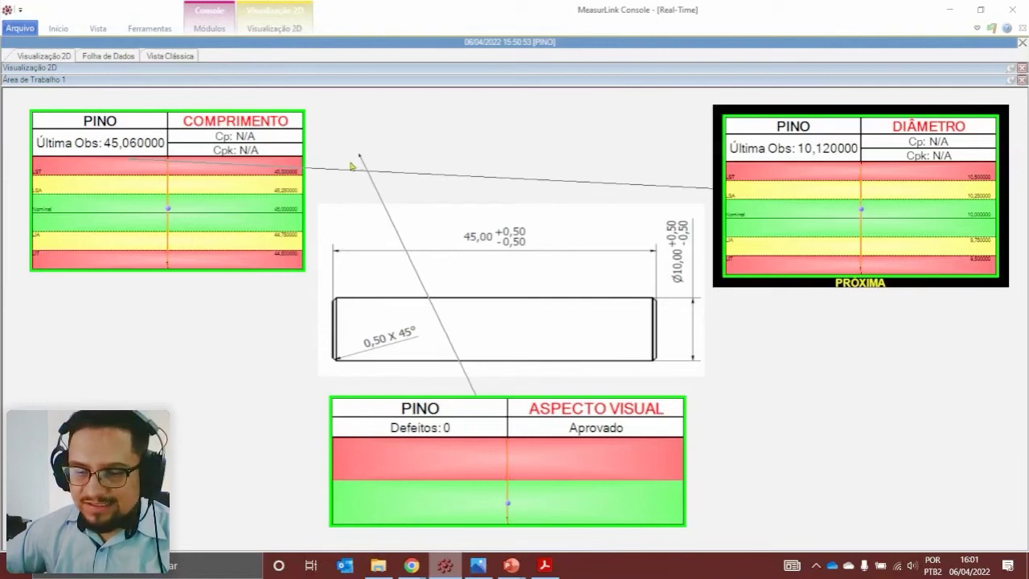
click(273, 29)
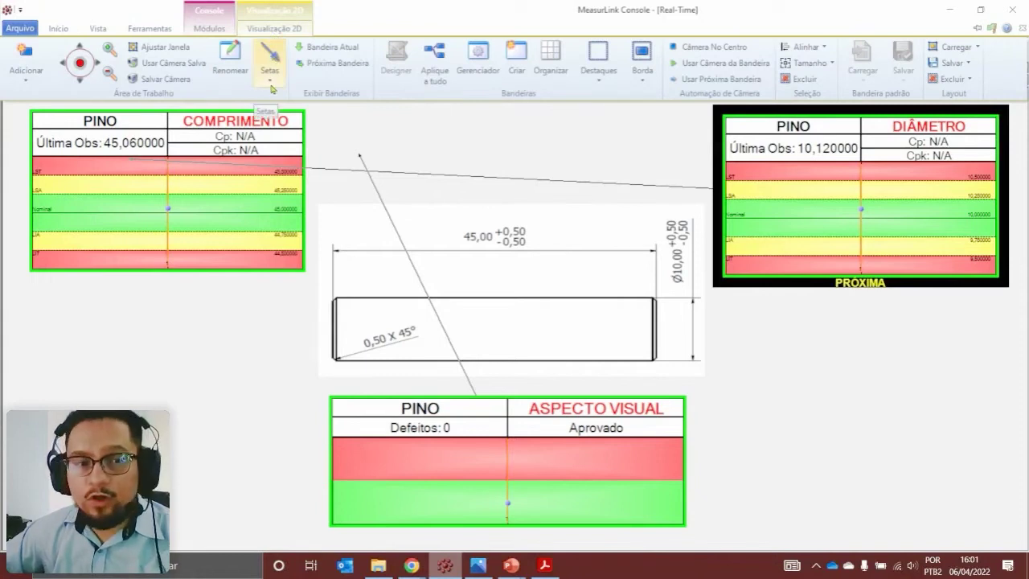
click(271, 80)
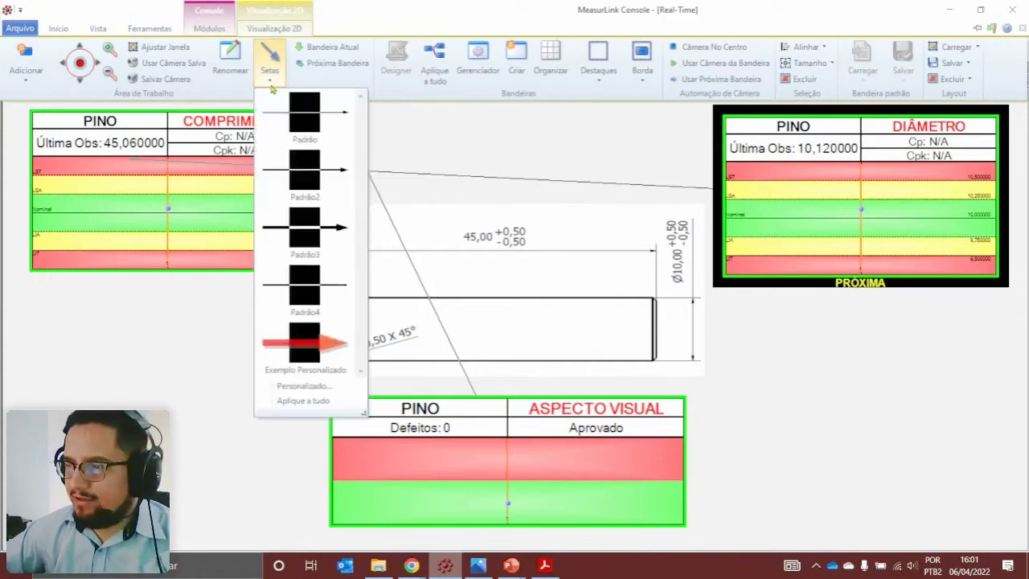
click(307, 346)
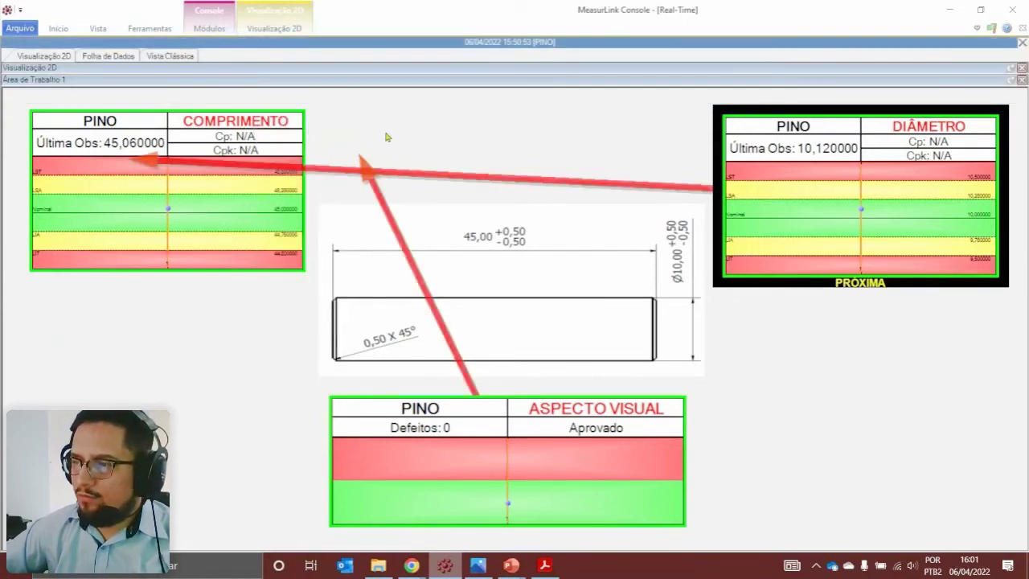
Tuck the ASPECTO VISUAL arrow behind its flag and point the DIÂMETRO arrow at the Ø10,00 dimension, adjusting the DIÂMETRO flag's position
drag(357, 153, 480, 472)
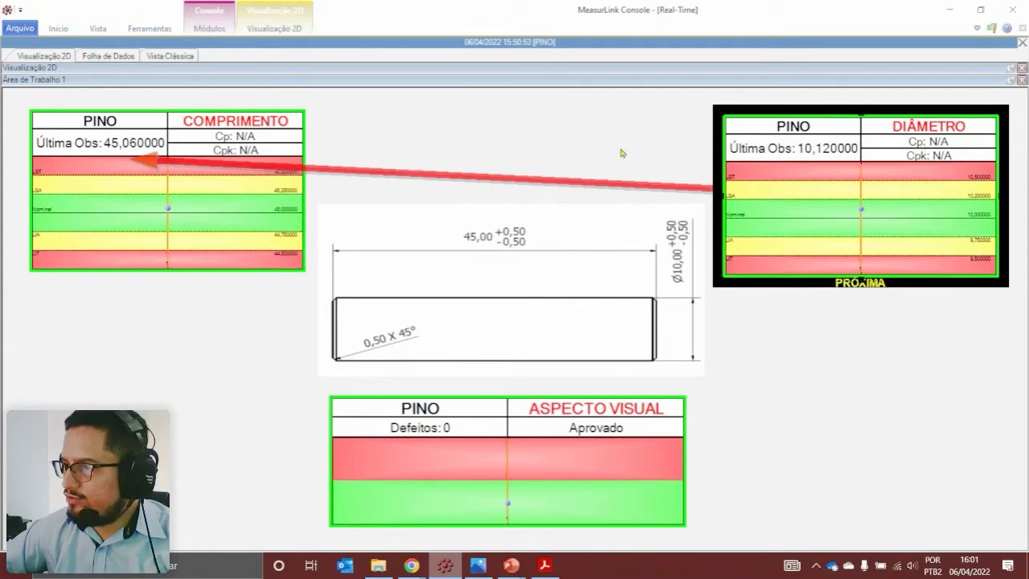
drag(133, 165, 132, 330)
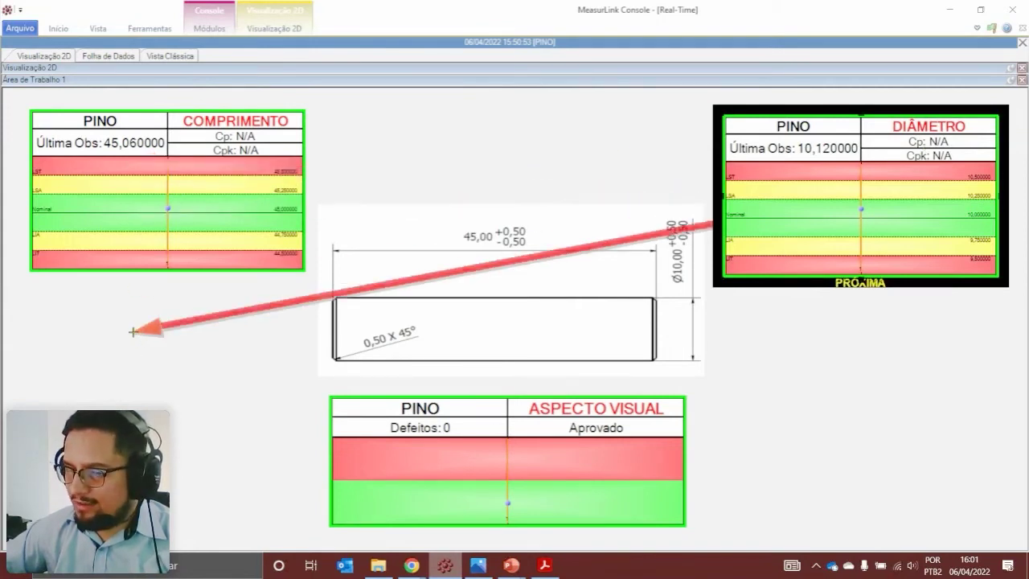
drag(133, 331, 686, 259)
click(813, 197)
drag(814, 197, 802, 201)
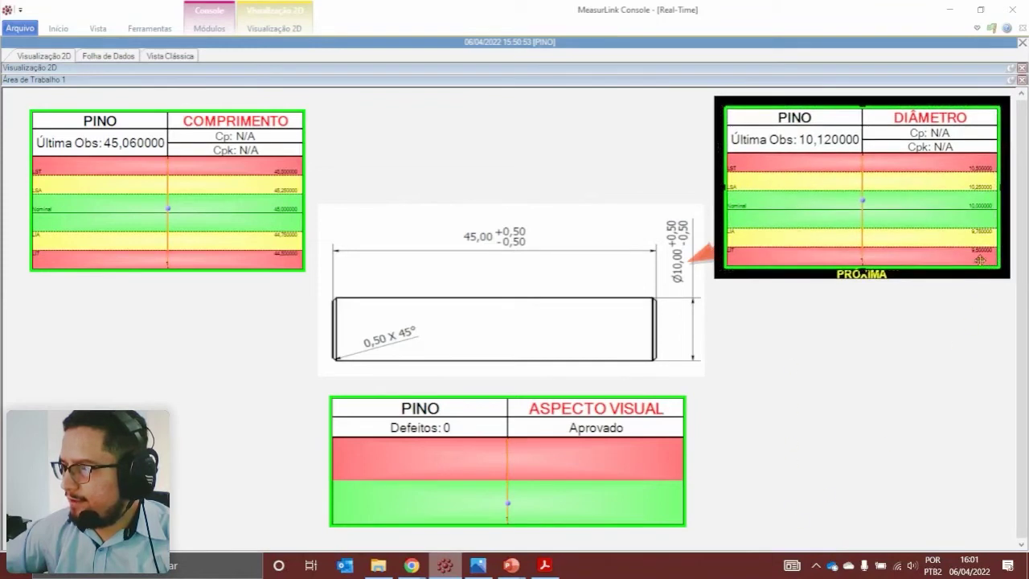
drag(955, 242, 955, 247)
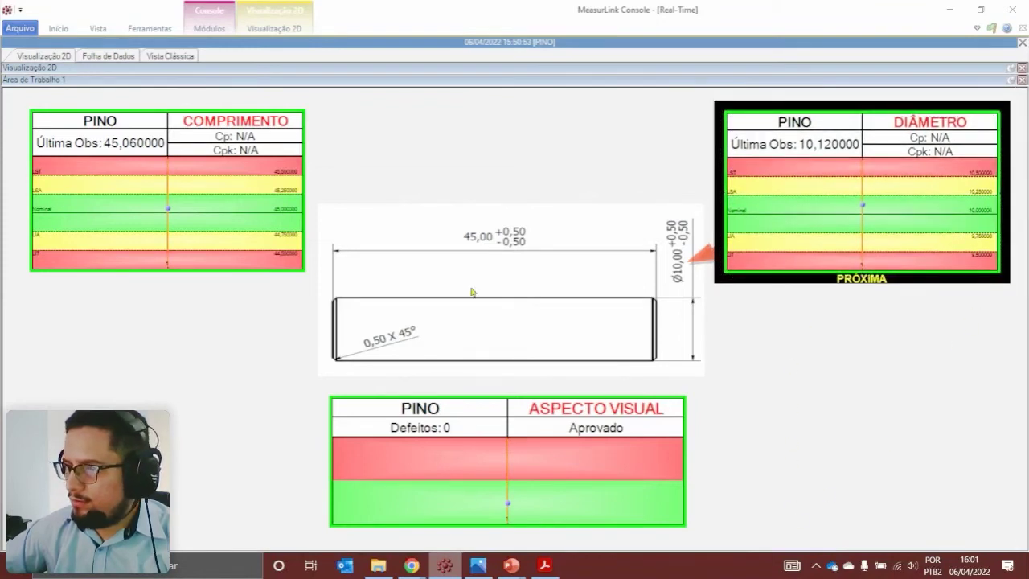
Shift the pin drawing slightly away from the DIÂMETRO flag and re-aim that flag's arrow at the Ø10,00 dimension
click(418, 306)
mouse_move(416, 310)
mouse_down()
mouse_move(408, 306)
mouse_move(435, 324)
mouse_up()
click(810, 332)
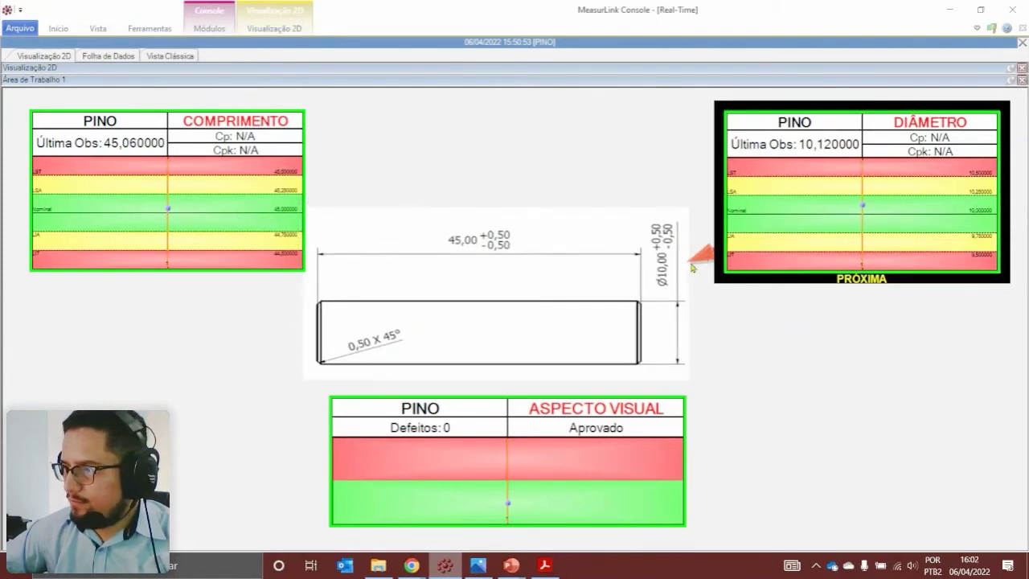
drag(690, 271, 675, 257)
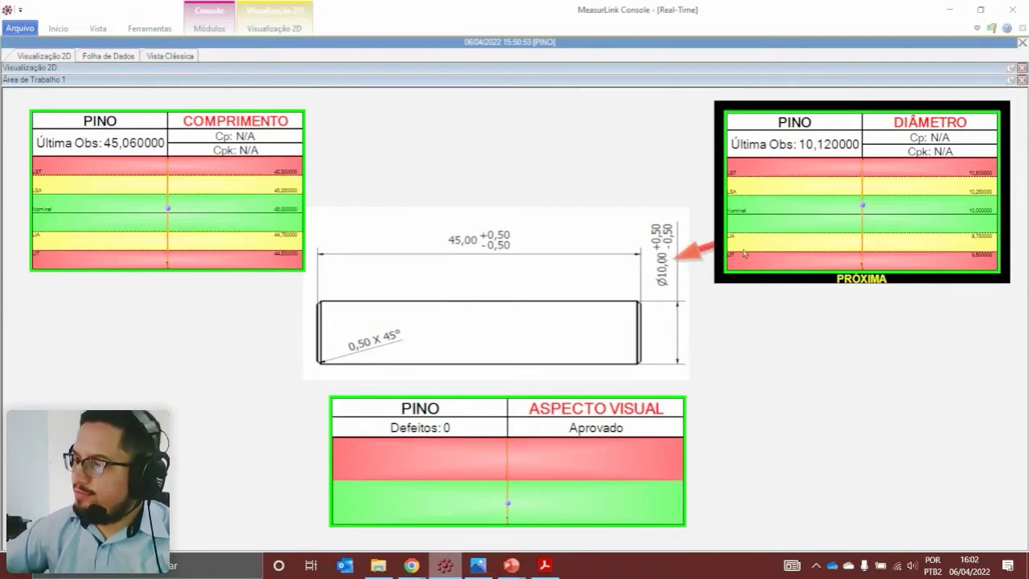
Point the COMPRIMENTO flag's arrow at the 45,00 dimension and reposition the flag beside the drawing's upper part
click(231, 230)
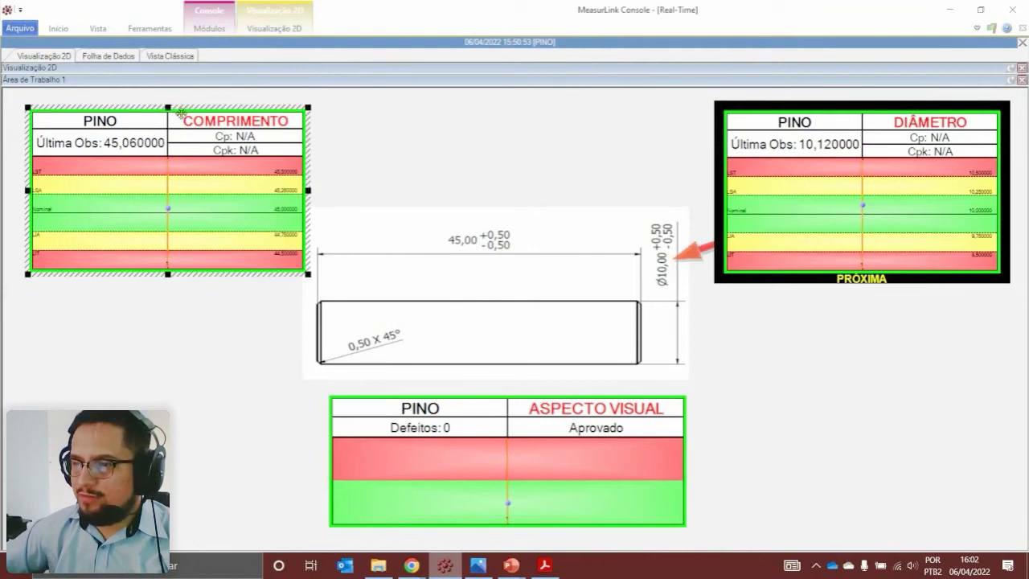
drag(164, 161, 154, 300)
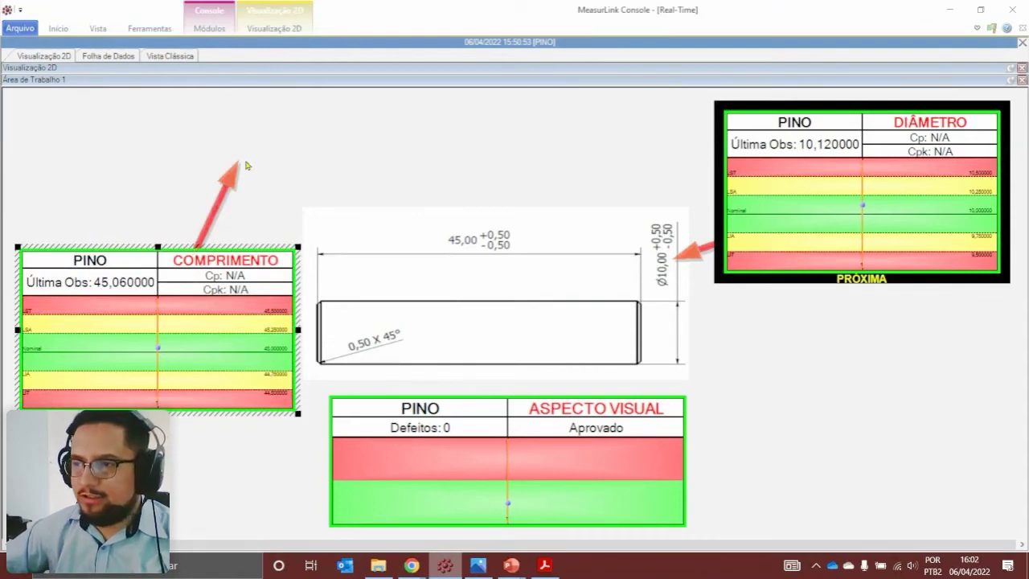
drag(241, 153, 444, 241)
drag(117, 323, 121, 198)
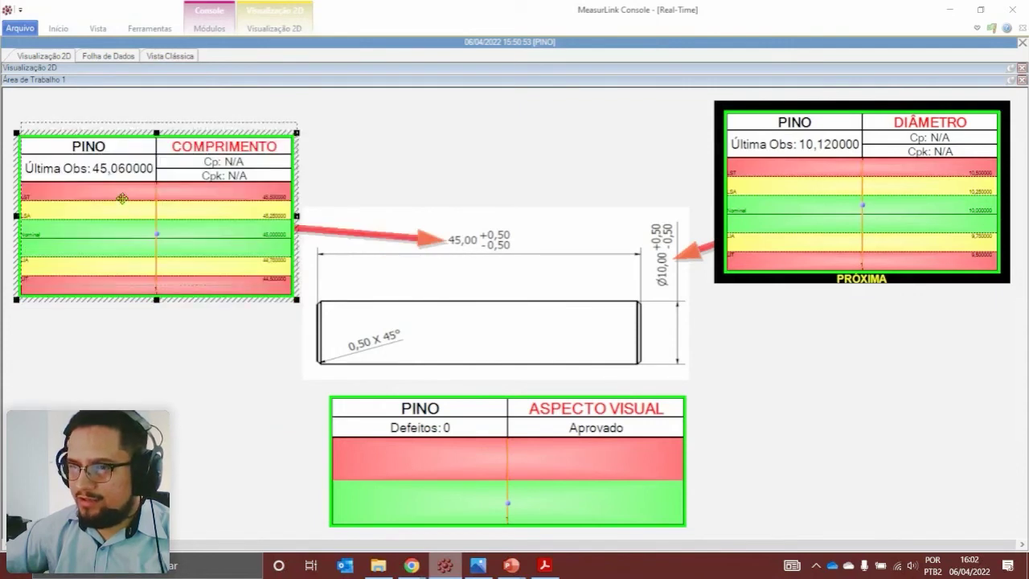
click(410, 193)
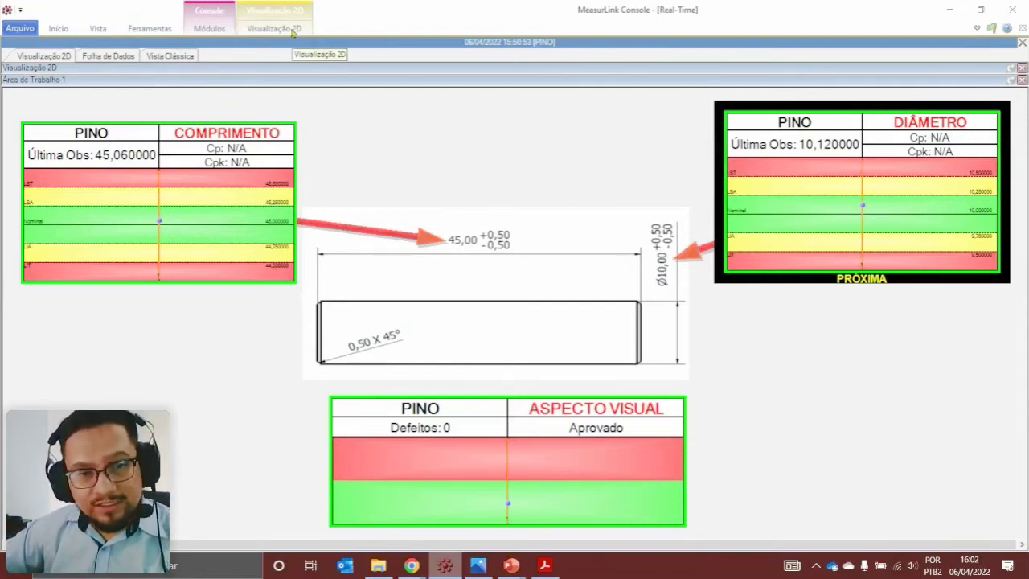
Display only the next flag (Próxima Bandeira) and record a DIÂMETRO value of 10,21 through the keyboard entry dialog
click(273, 28)
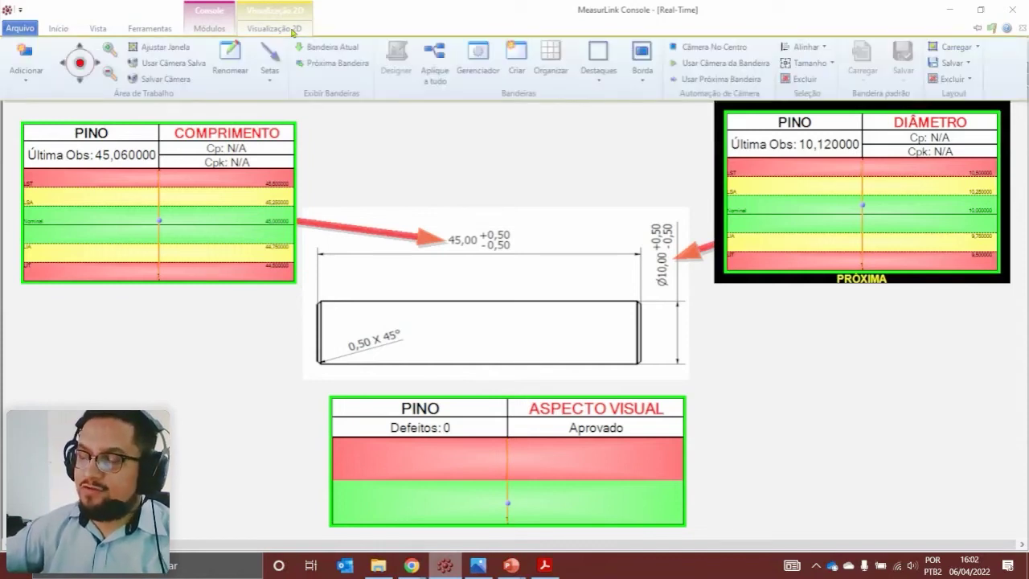
click(328, 71)
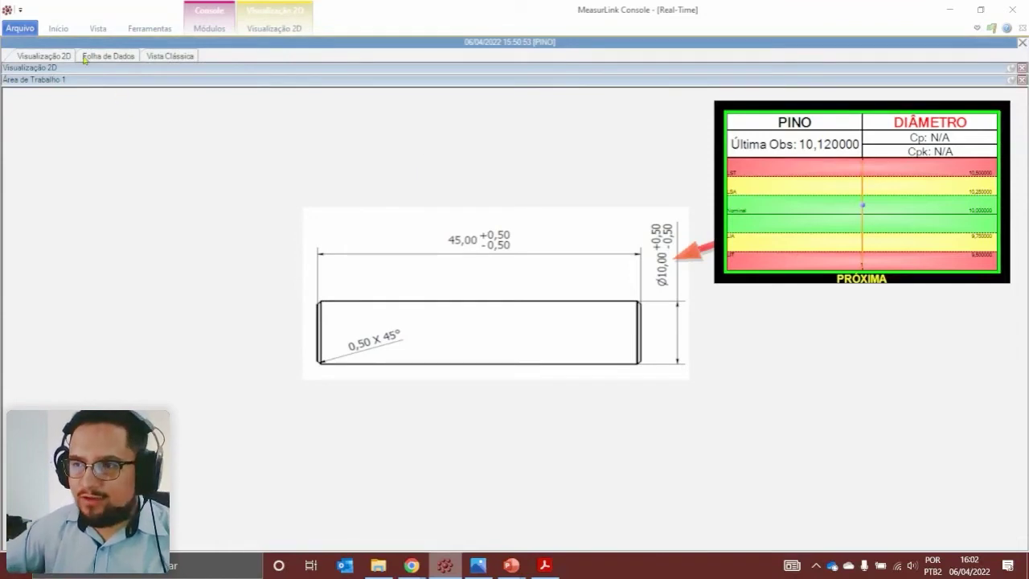
click(60, 30)
click(389, 72)
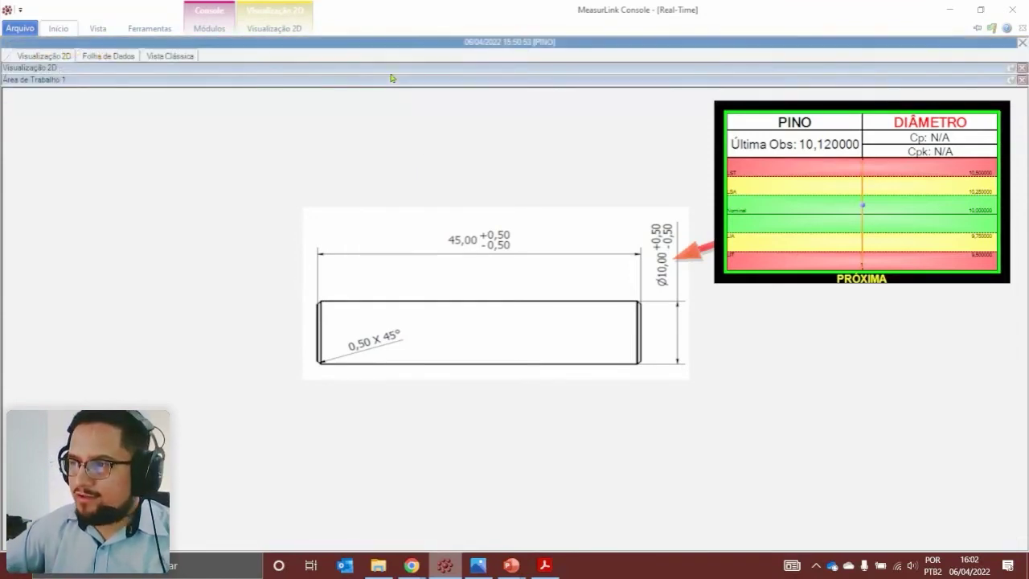
drag(203, 347, 505, 21)
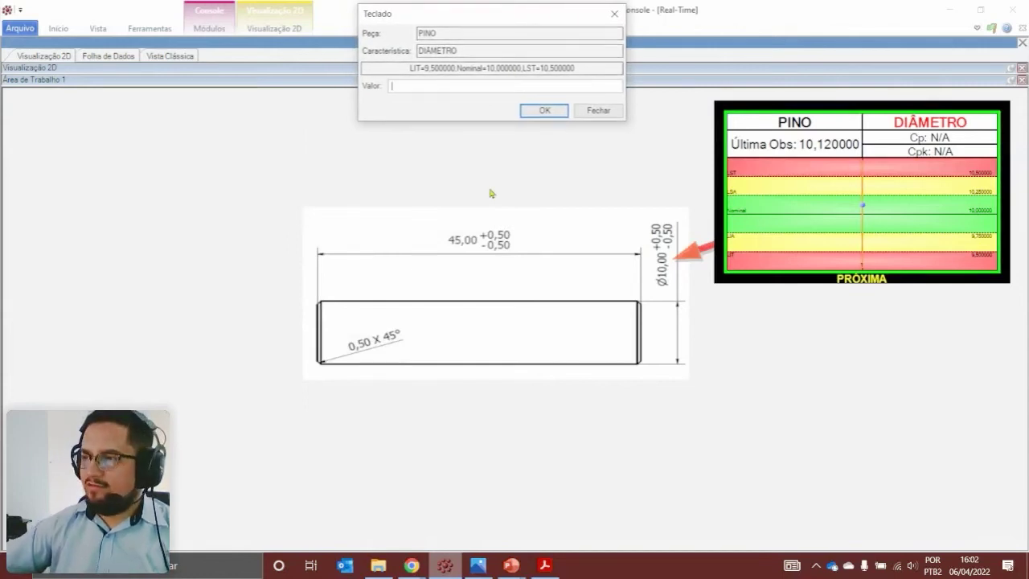
text(10,21)
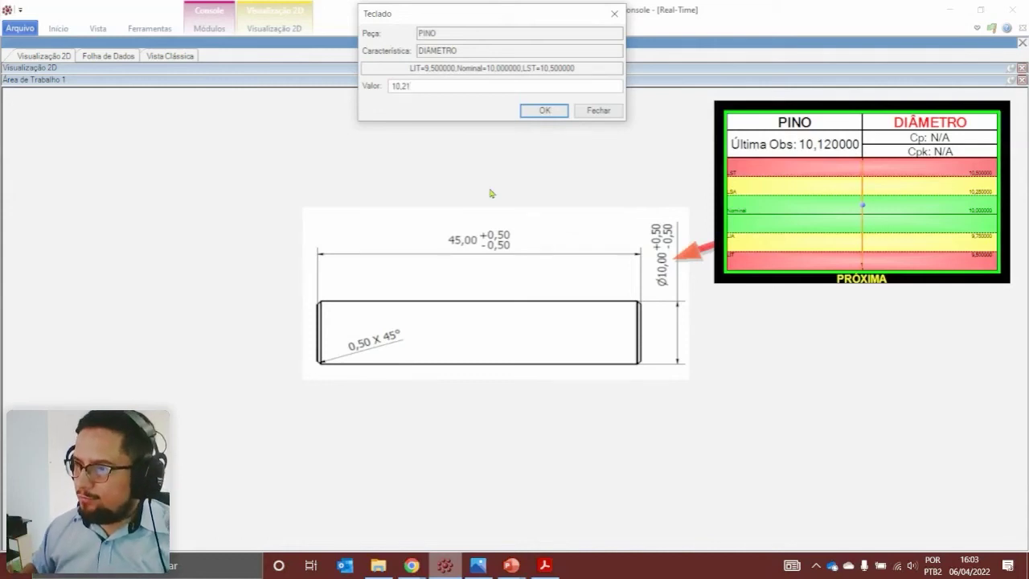
key(Return)
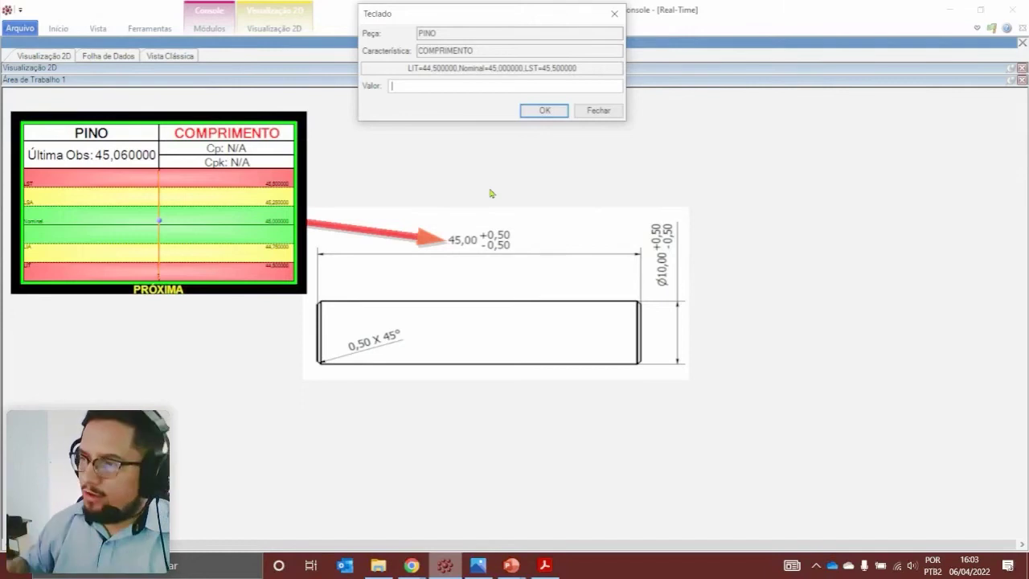
Record a COMPRIMENTO value of 45 and an approved ASPECTO VISUAL result for the PINO part
text(45)
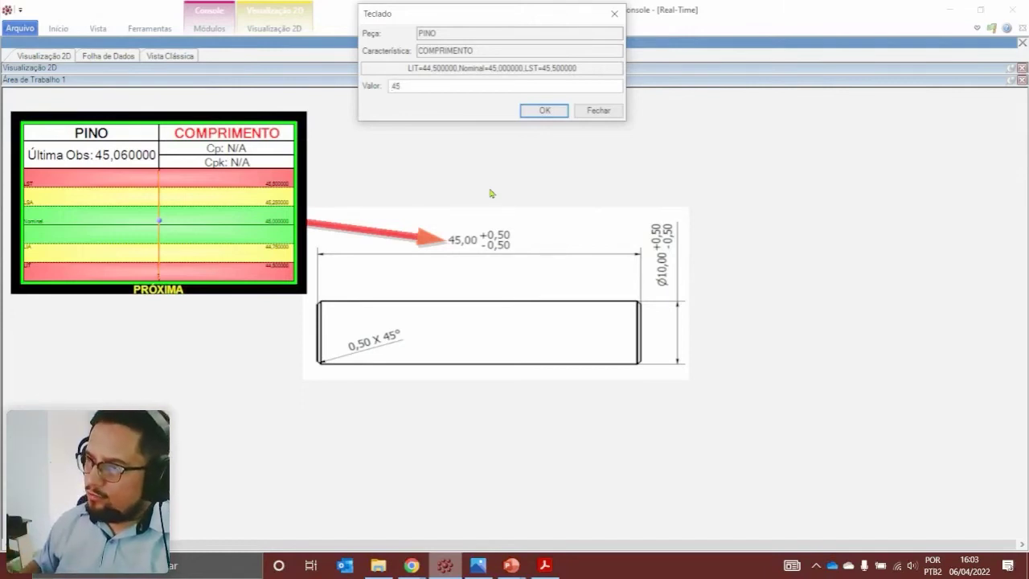
key(Return)
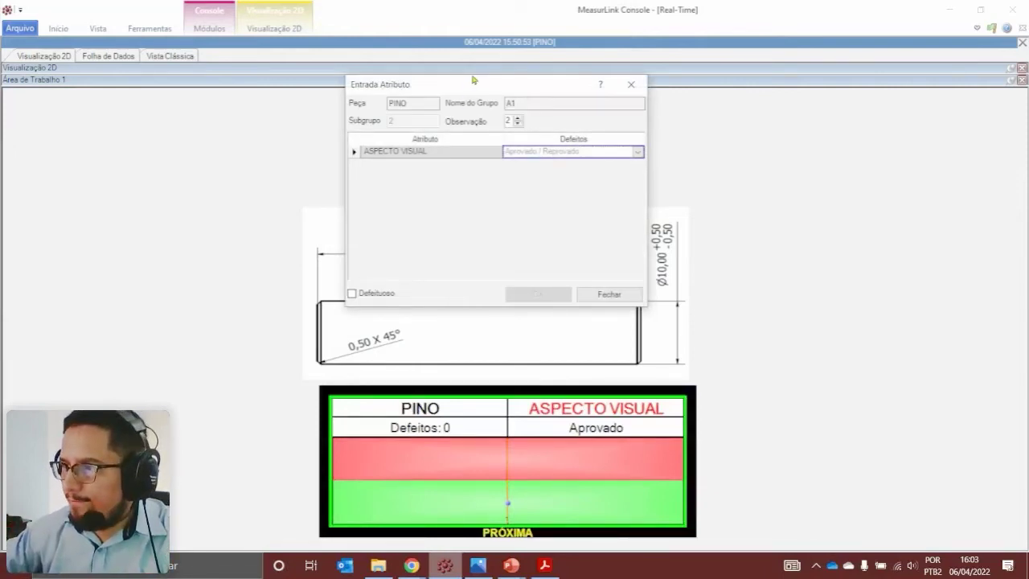
drag(476, 84, 474, 16)
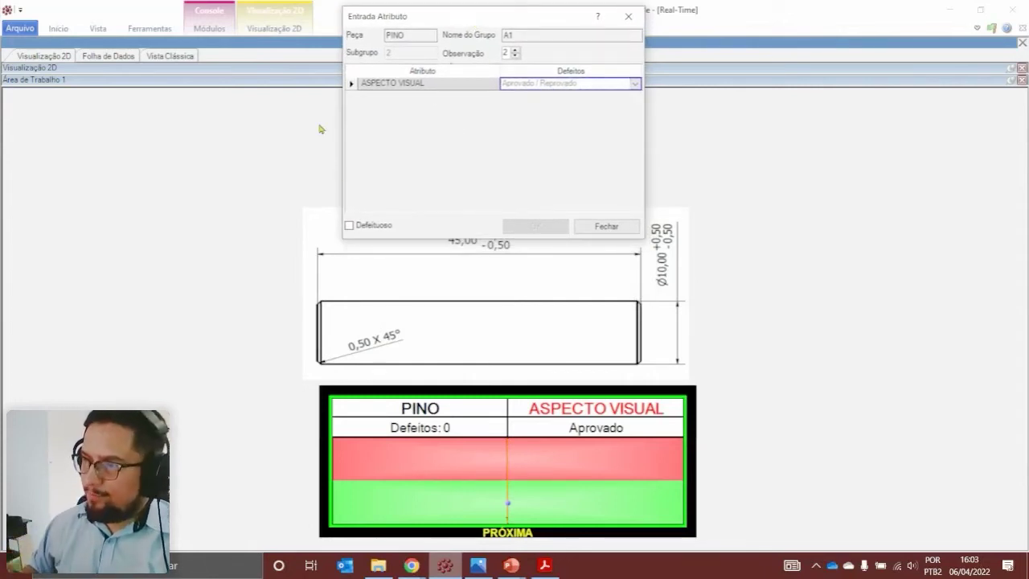
key(Down)
key(Return)
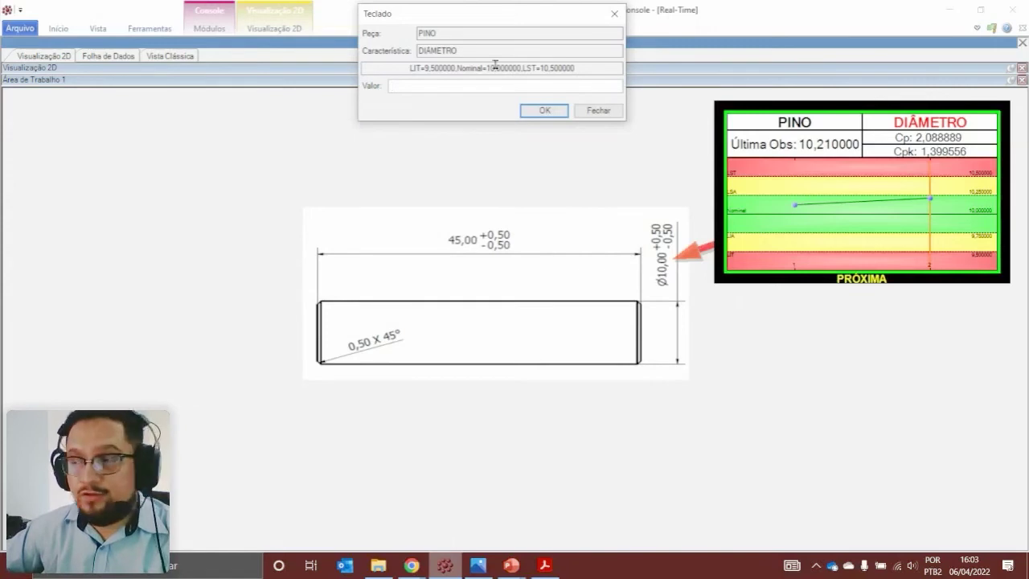
Close the keyboard entry dialog and turn off Próxima Bandeira so all flags are displayed
click(614, 14)
click(278, 28)
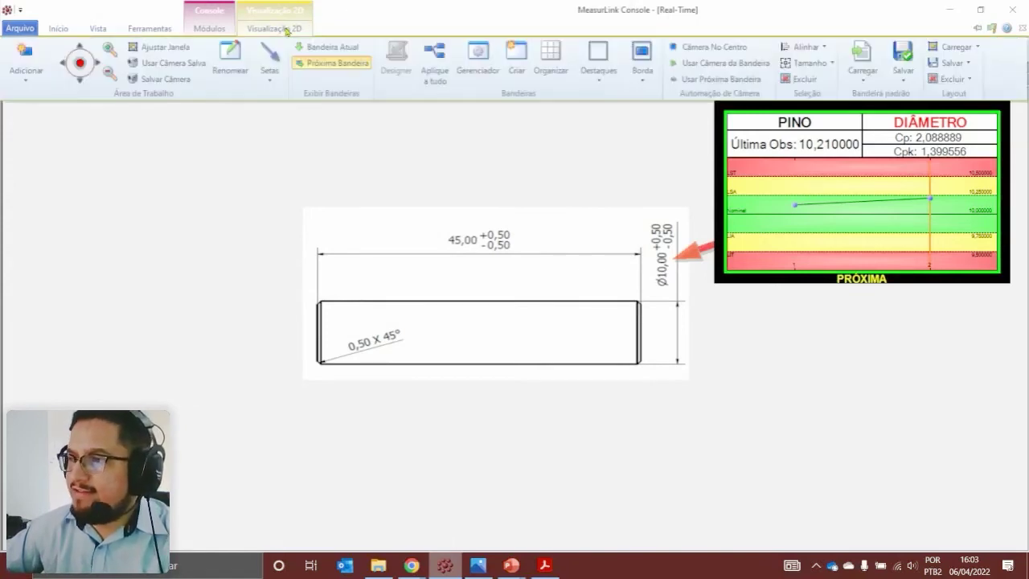
click(329, 62)
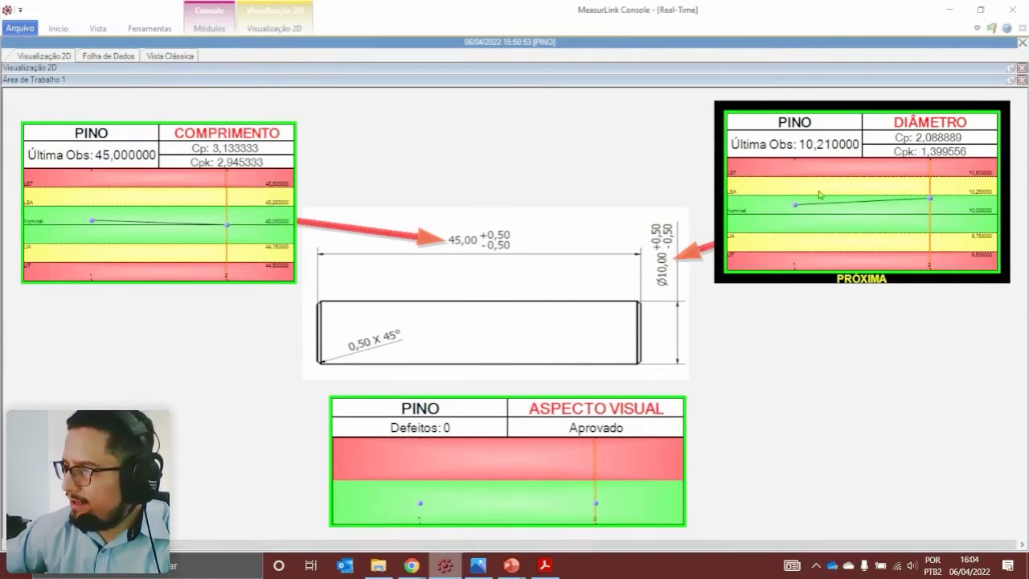
Reposition the DIÂMETRO flag slightly farther to the right of the pin drawing
drag(760, 232, 1016, 219)
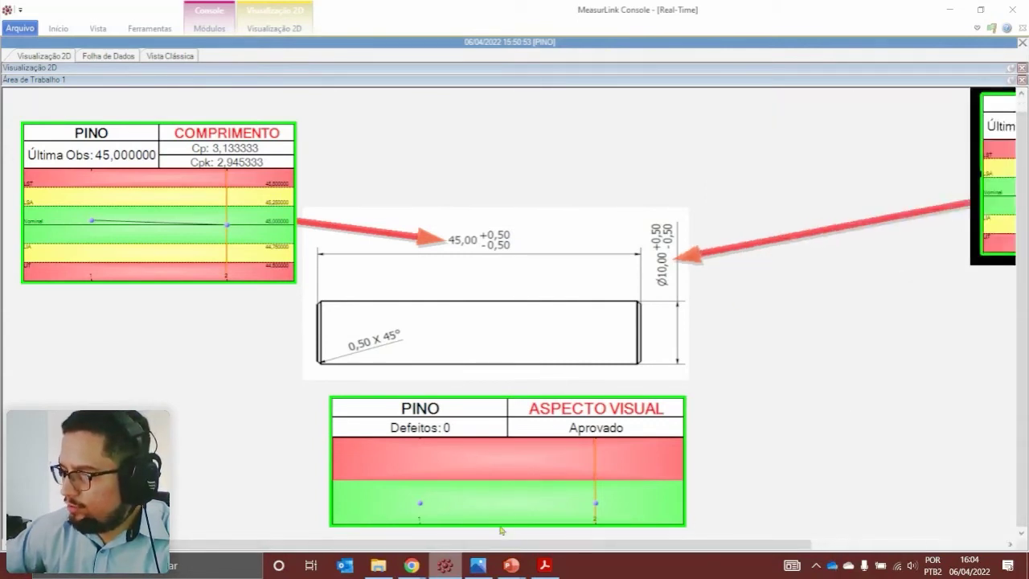
drag(480, 546, 811, 540)
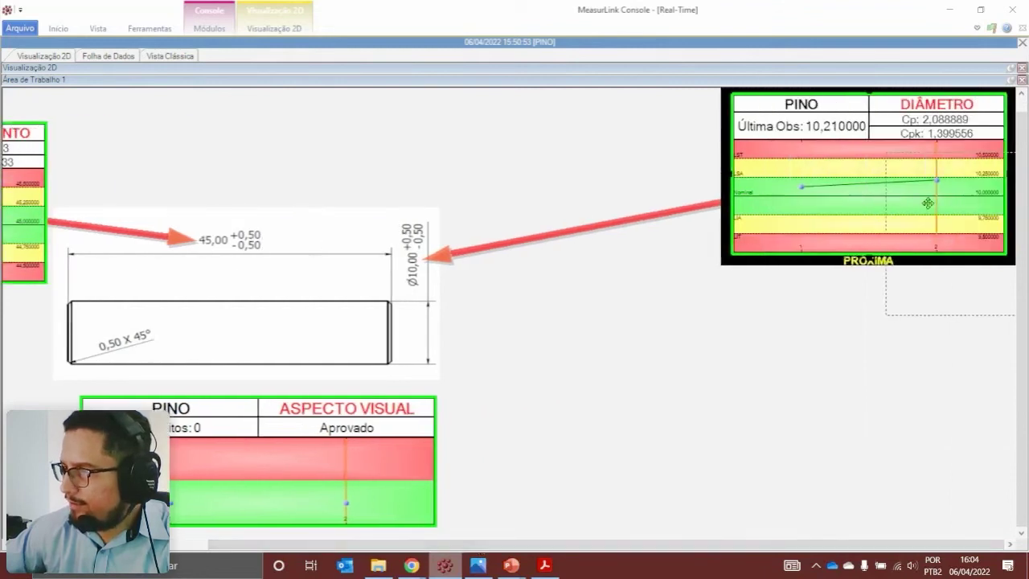
drag(928, 203, 1028, 262)
drag(744, 544, 835, 533)
drag(827, 216, 451, 162)
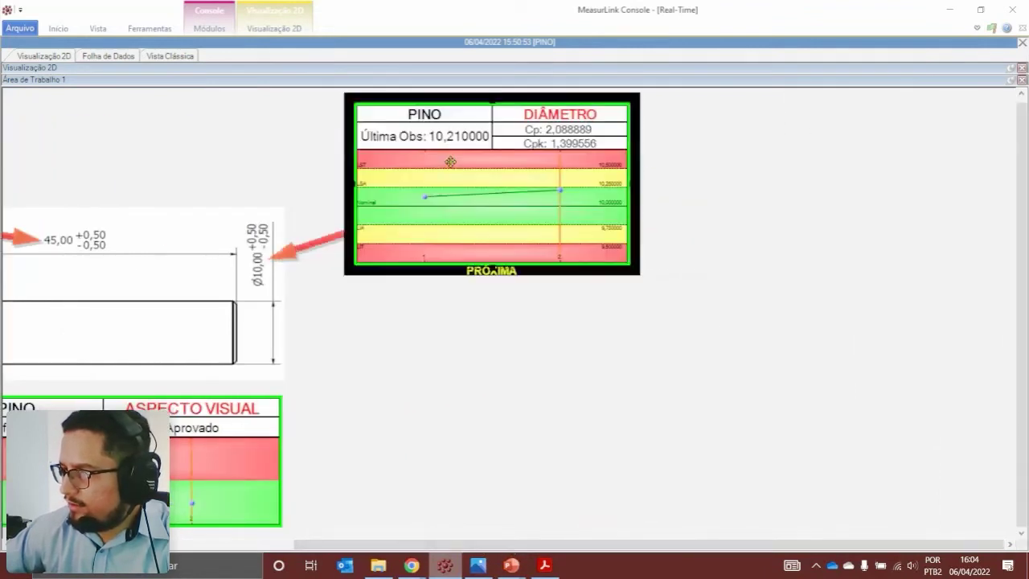
Add the image IMAGEM-PINO.png to the workspace as a second pin drawing
right_click(741, 283)
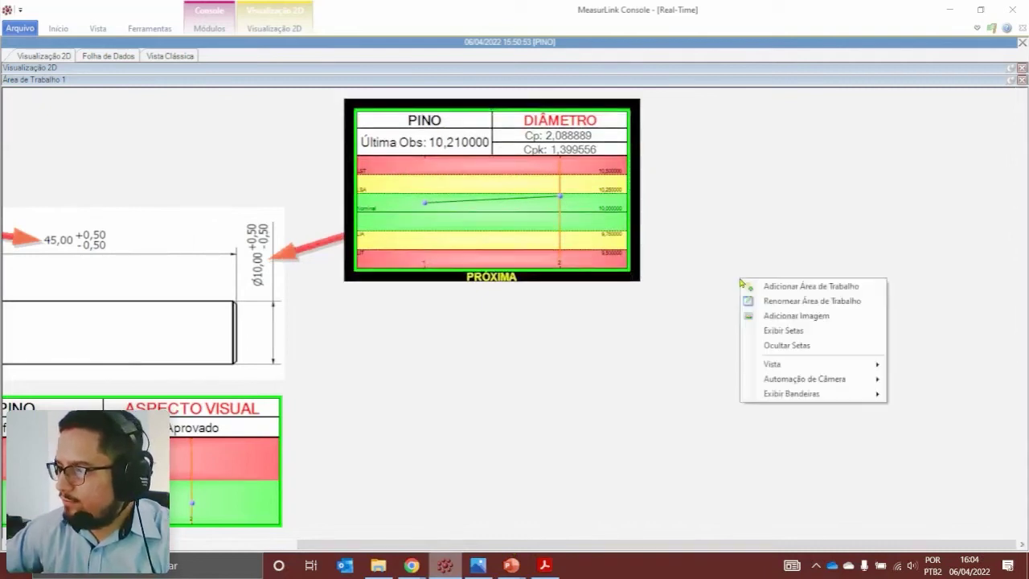
click(796, 319)
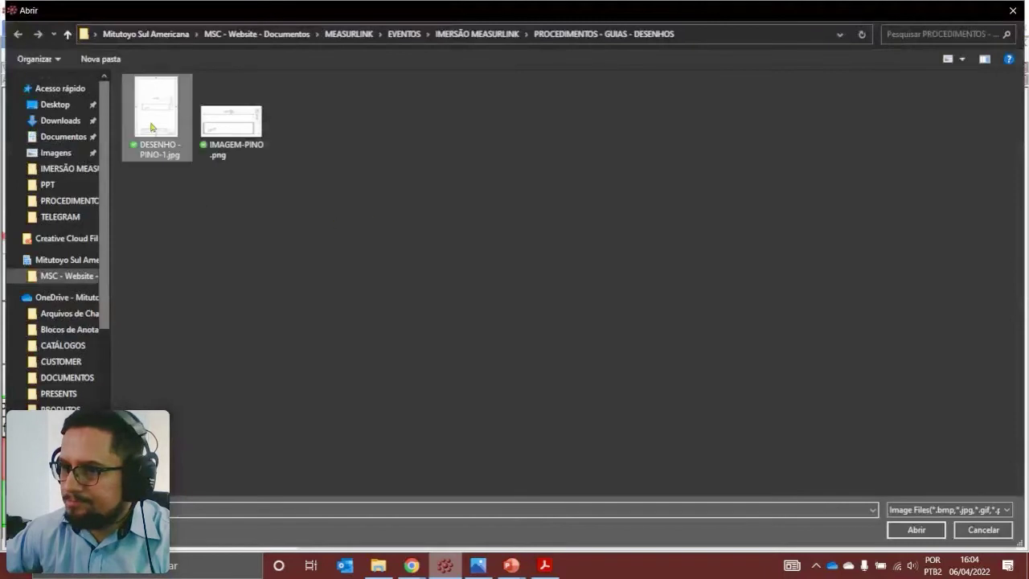
click(231, 121)
click(921, 536)
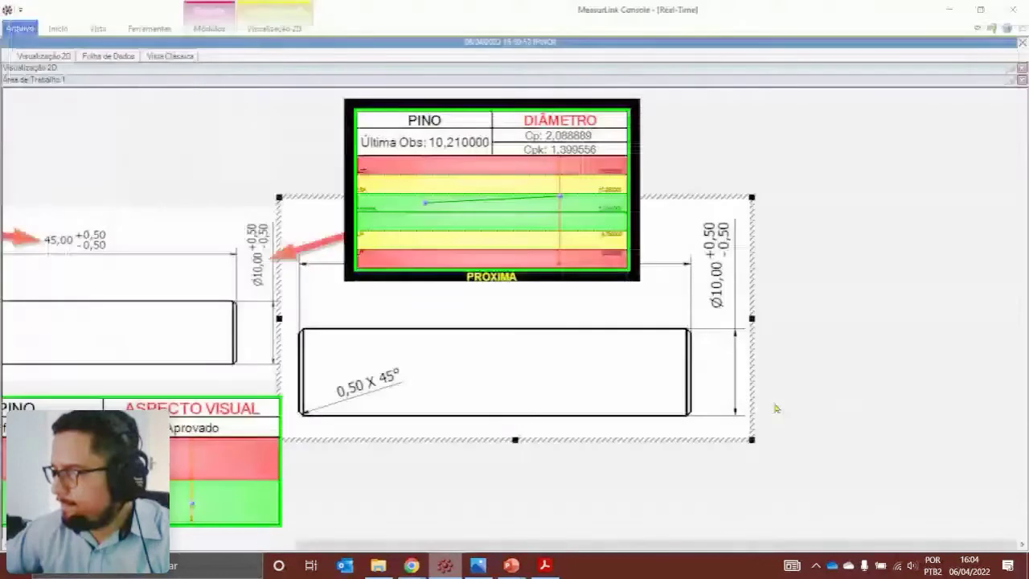
Shrink the second pin drawing and place it just below the DIÂMETRO flag
drag(933, 271, 798, 342)
drag(695, 400, 565, 358)
click(790, 248)
drag(627, 340, 620, 341)
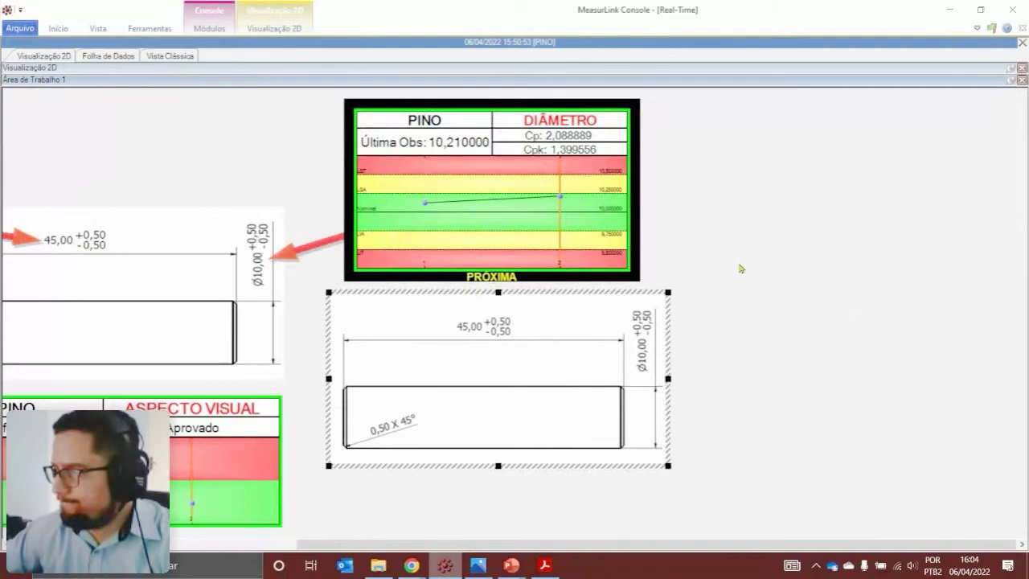
click(755, 245)
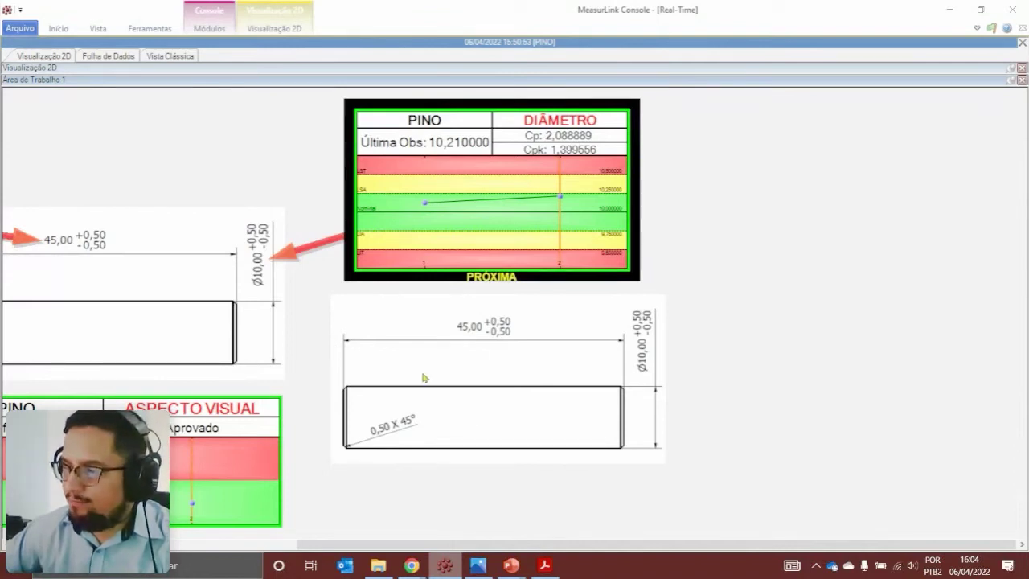
Move the second pin drawing to the right of the DIÂMETRO flag, level with it
mouse_move(436, 361)
mouse_down()
mouse_move(708, 291)
mouse_move(764, 179)
mouse_move(742, 180)
mouse_move(808, 149)
mouse_up()
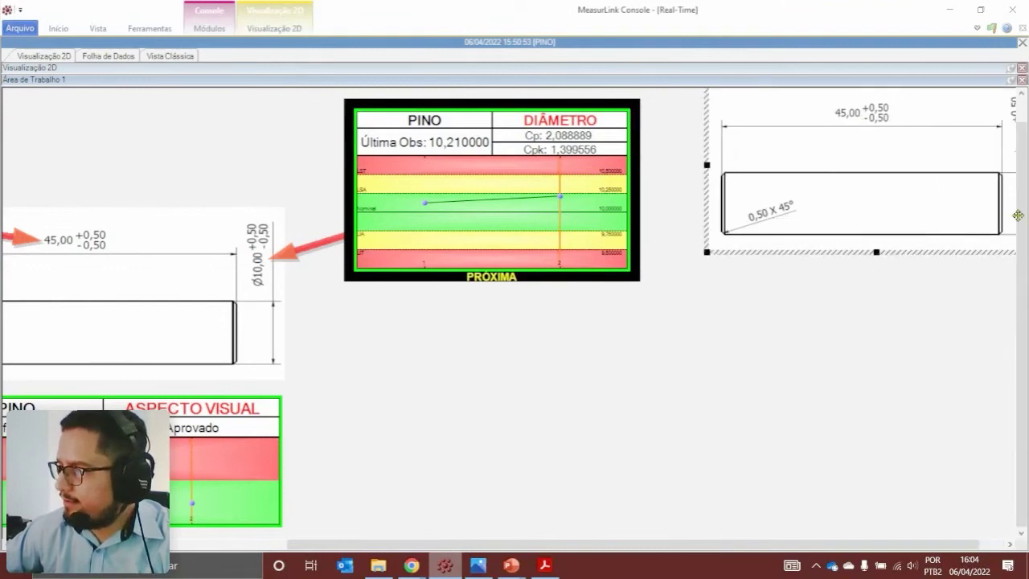
scroll(1020, 215, up, 1)
scroll(769, 437, right, 1)
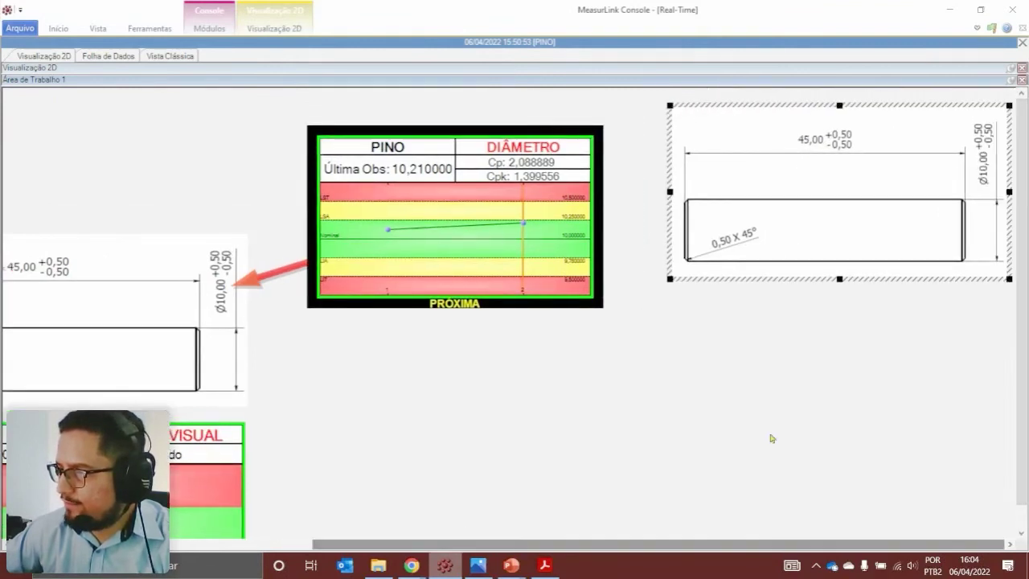
scroll(652, 432, down, 6)
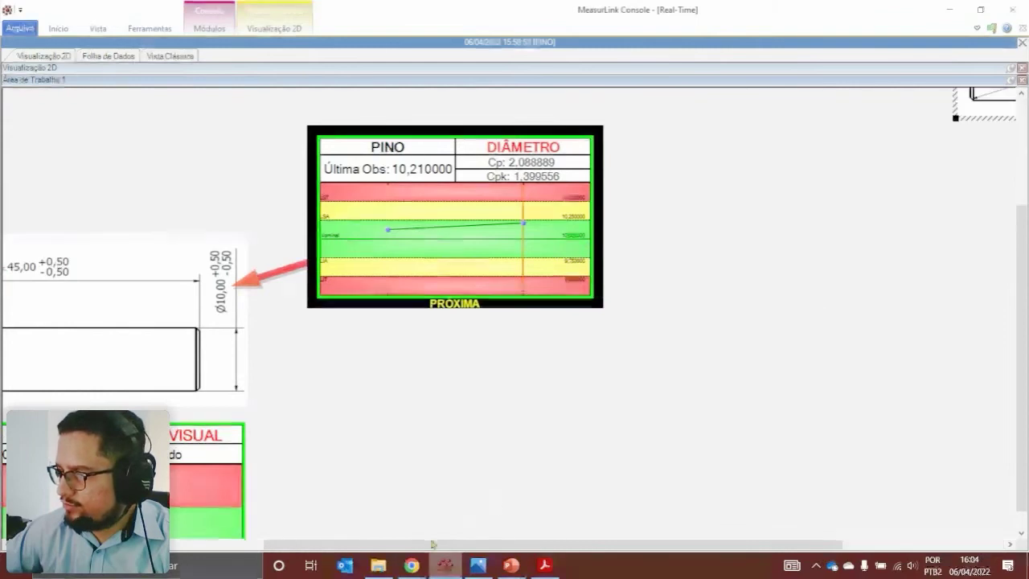
scroll(652, 433, right, 8)
scroll(652, 433, up, 6)
mouse_move(754, 189)
mouse_down()
mouse_move(432, 361)
mouse_move(422, 378)
mouse_up()
scroll(584, 308, down, 3)
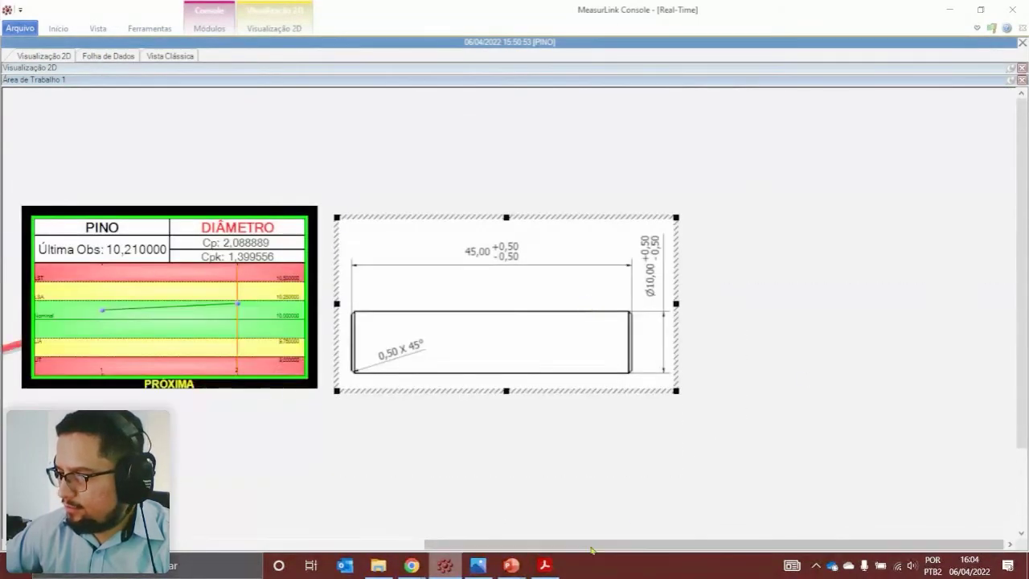
drag(595, 545, 569, 549)
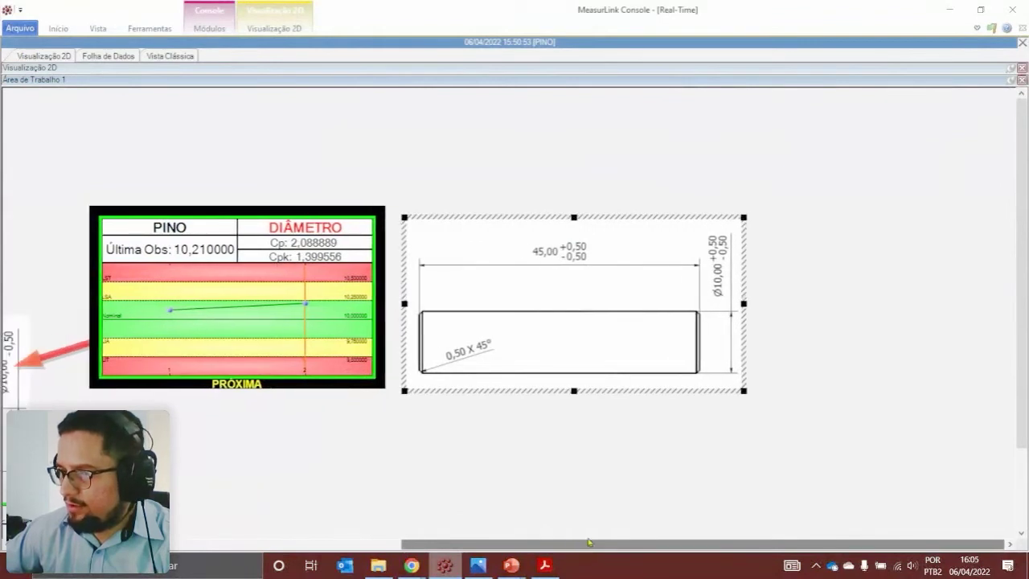
click(366, 496)
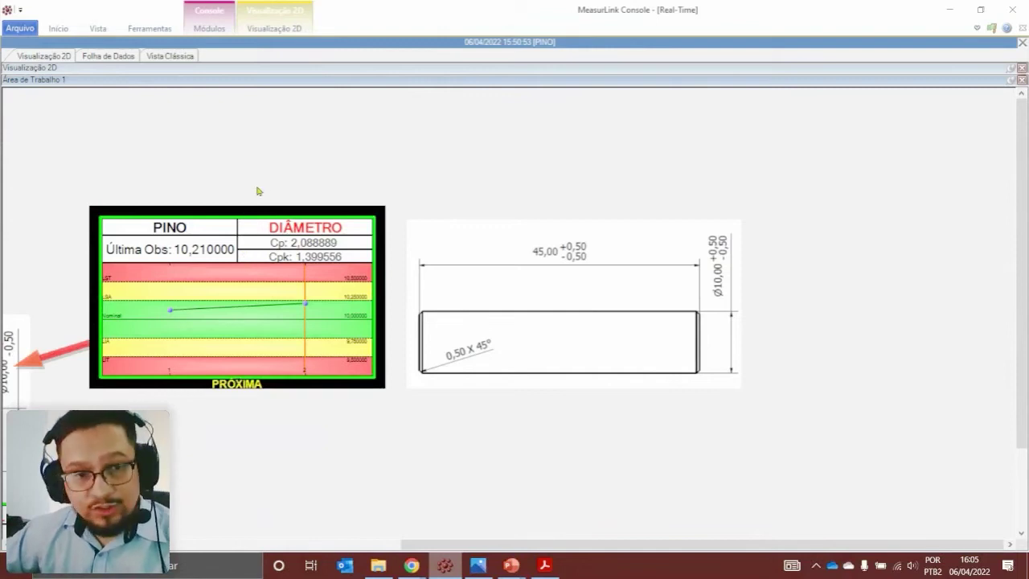
Save the current camera view for the DIÂMETRO flag with Salvar Câmera
click(253, 254)
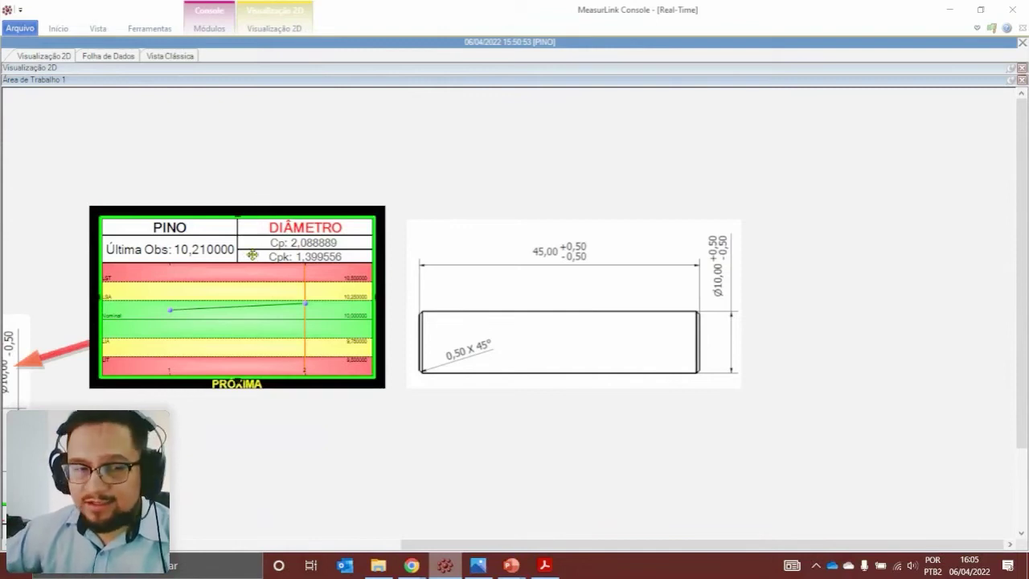
right_click(252, 255)
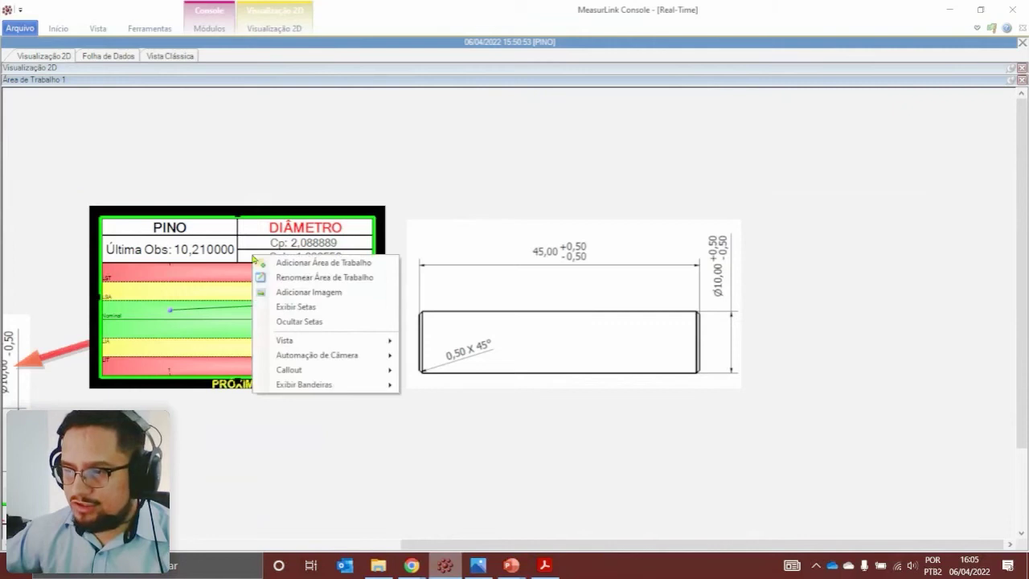
mouse_move(368, 375)
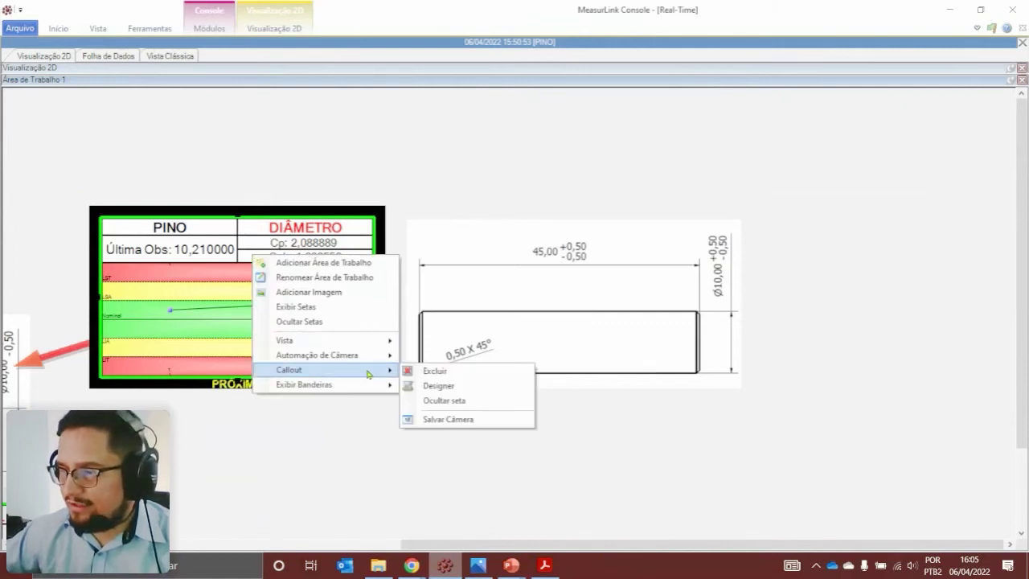
click(461, 420)
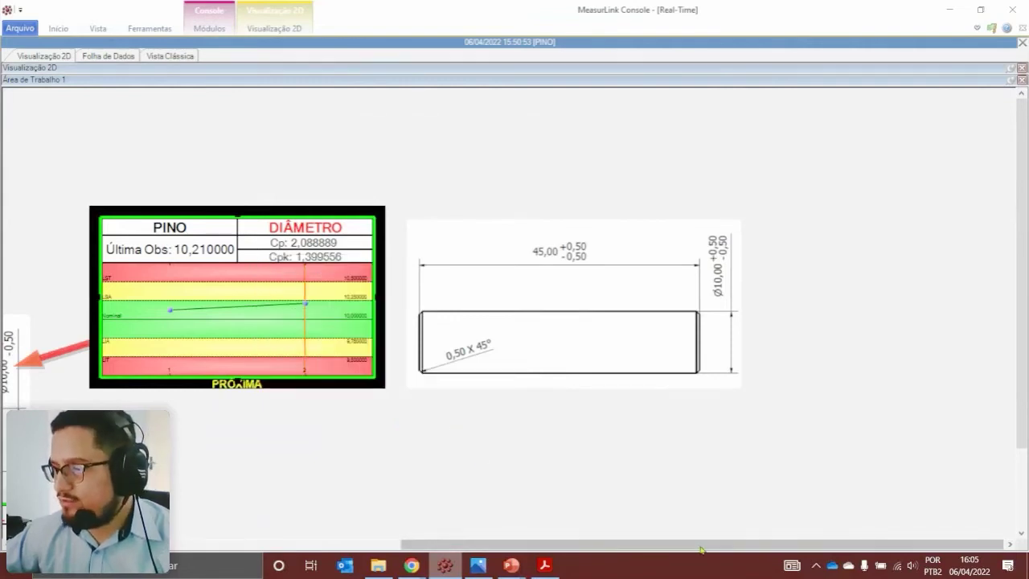
Nudge the DIÂMETRO flag slightly upward beside the original pin drawing
drag(700, 546, 391, 550)
scroll(644, 348, down, 4)
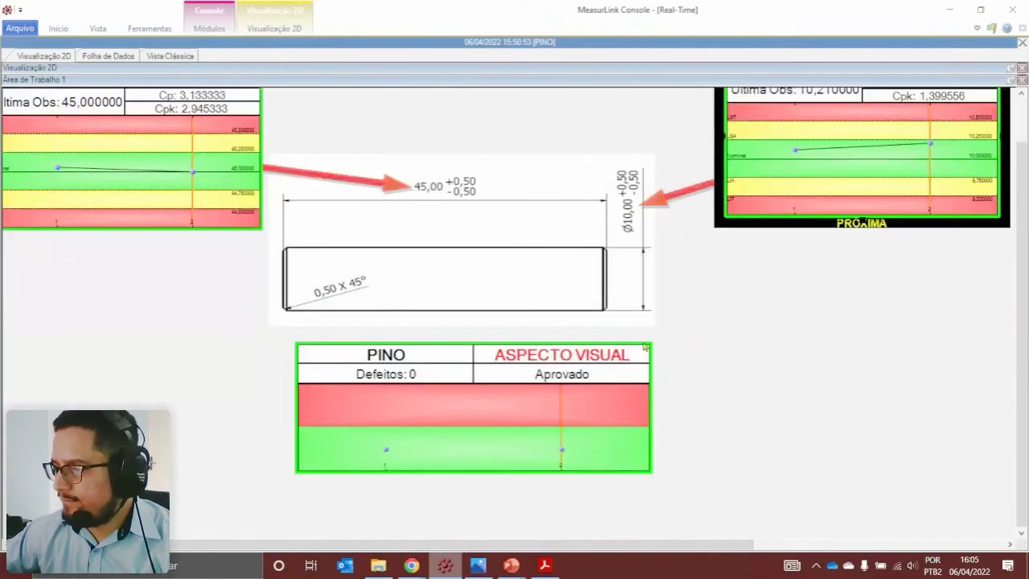
drag(1019, 296, 1026, 260)
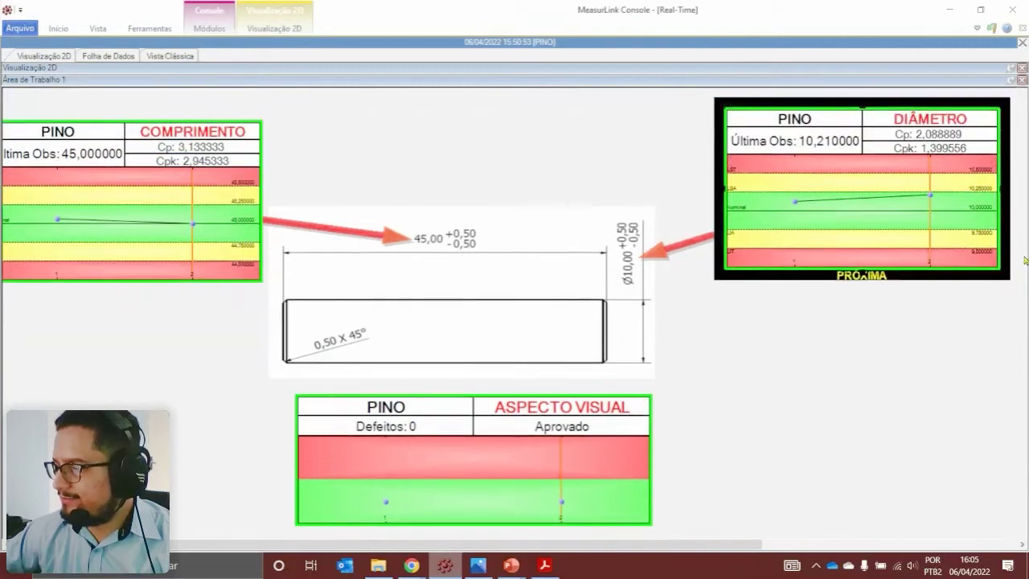
drag(645, 549, 639, 549)
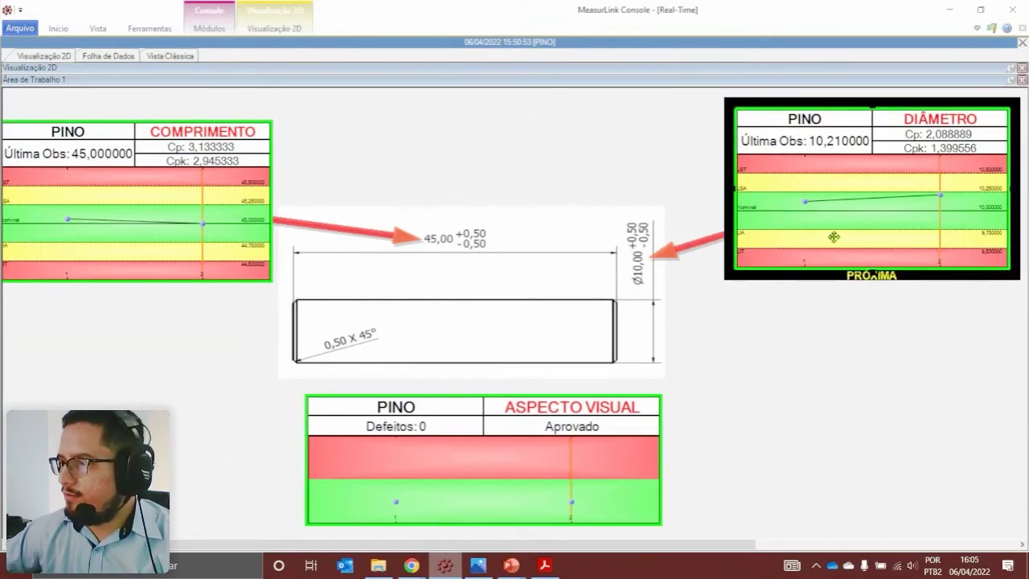
drag(834, 238, 808, 238)
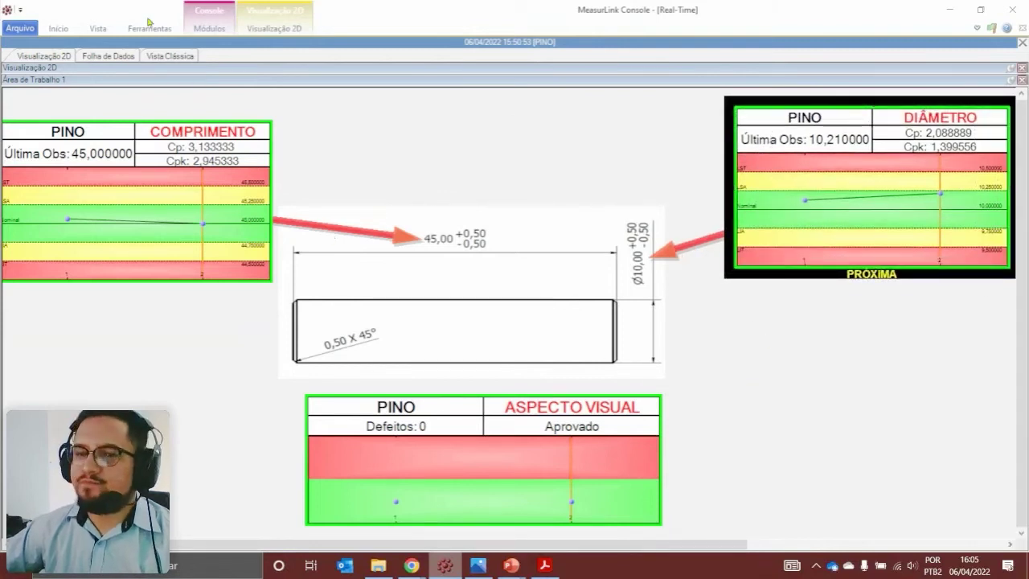
Turn on the camera automation options Usar Câmera da Bandeira and Usar Próxima Bandeira
click(258, 33)
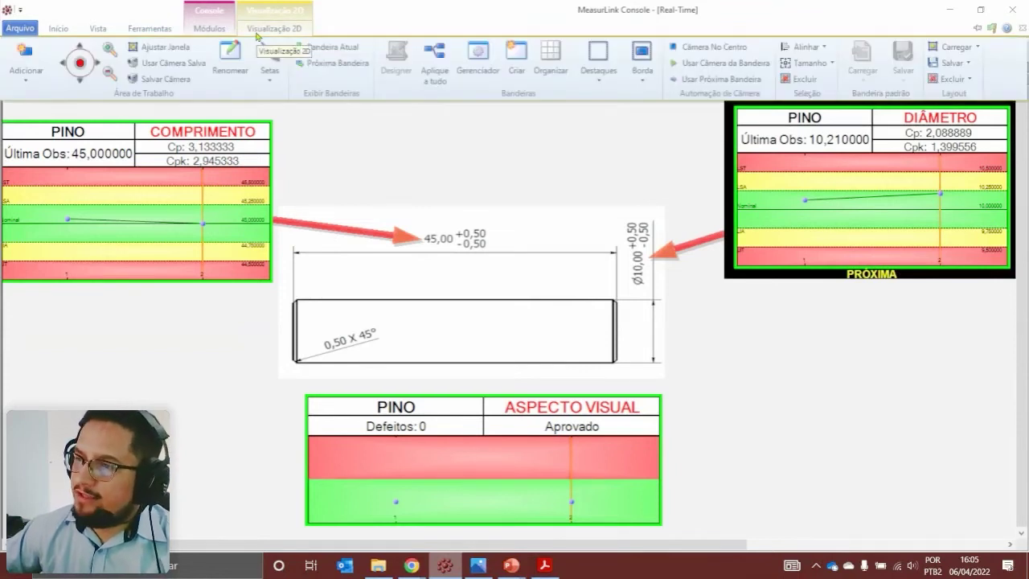
click(736, 69)
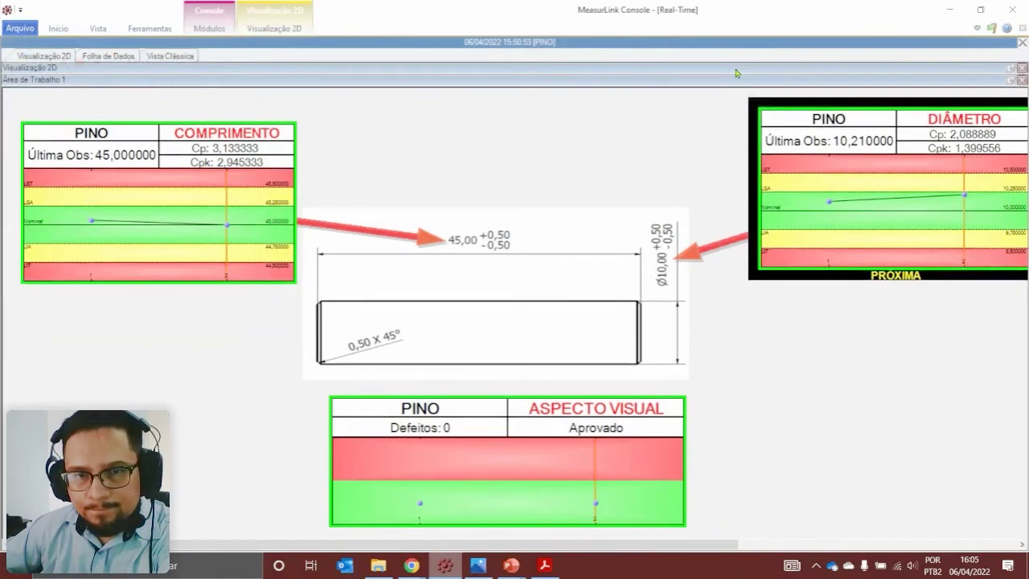
click(286, 26)
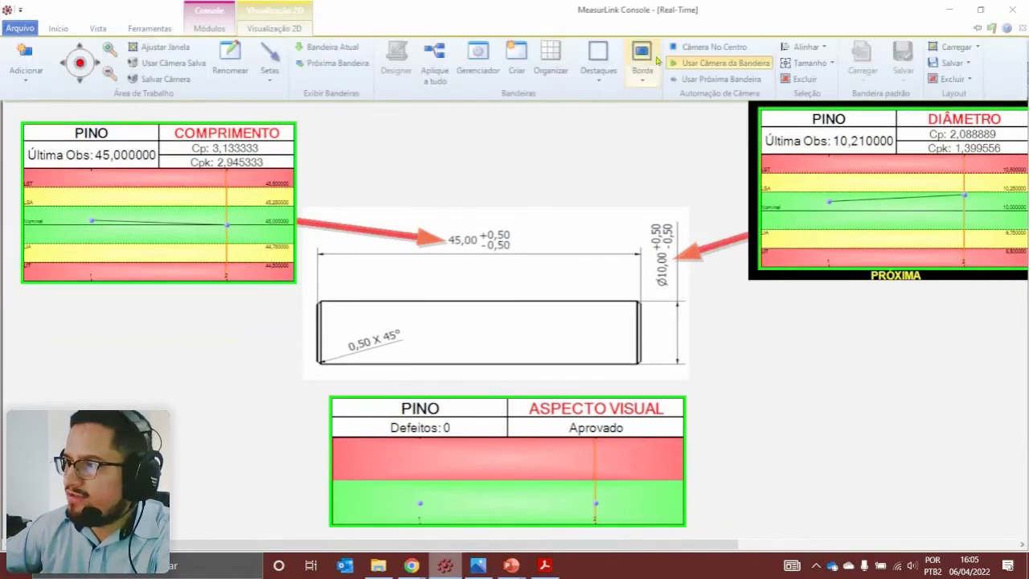
click(733, 82)
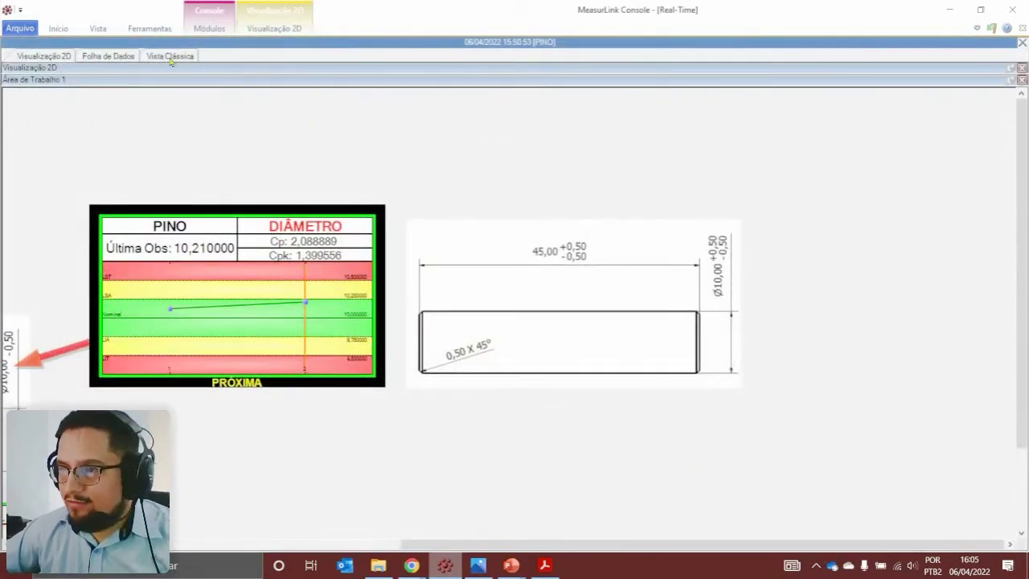
Open the keyboard entry dialog and record a DIÂMETRO value of 10,10 for PINO
click(56, 30)
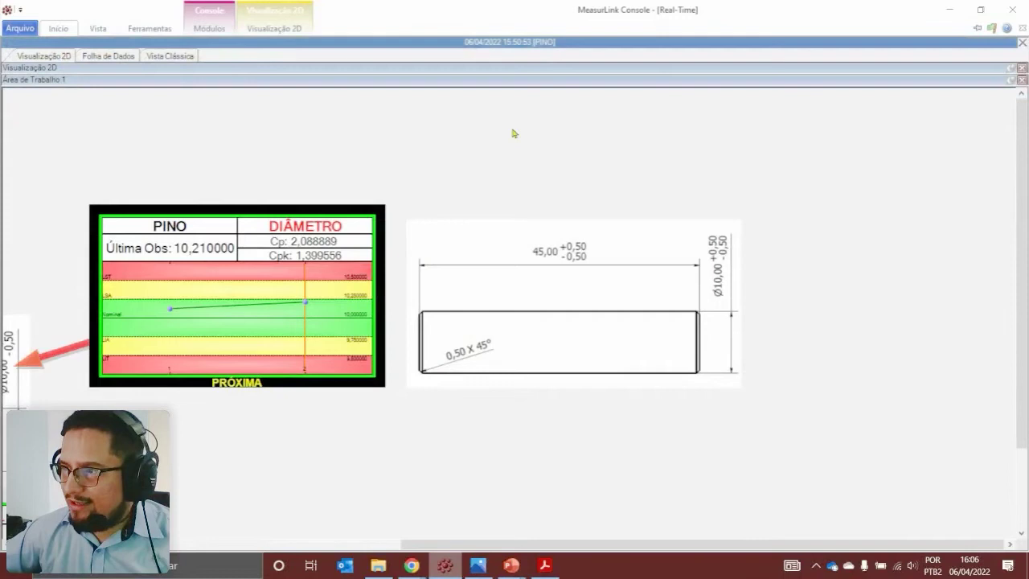
click(515, 133)
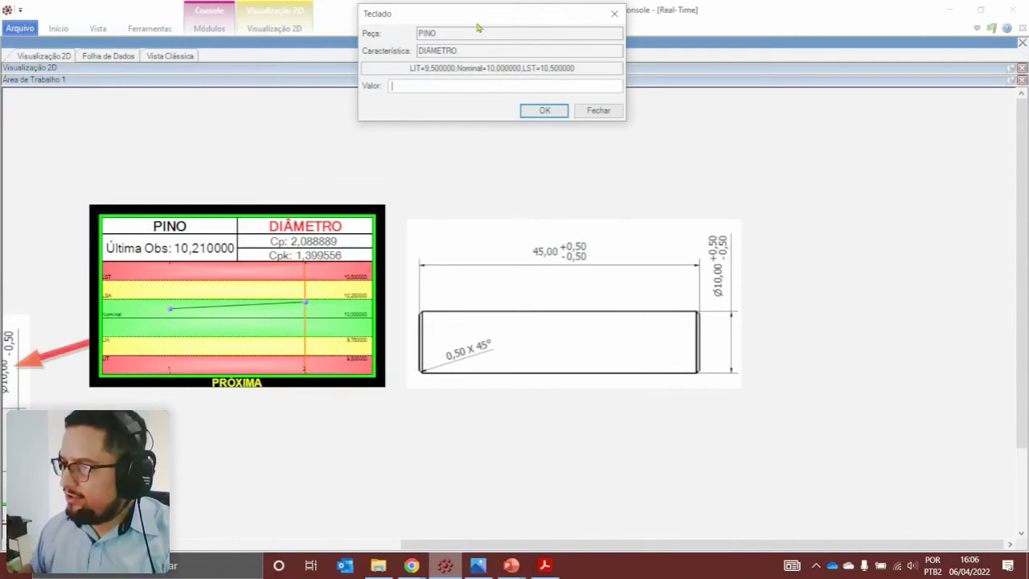
key(Return)
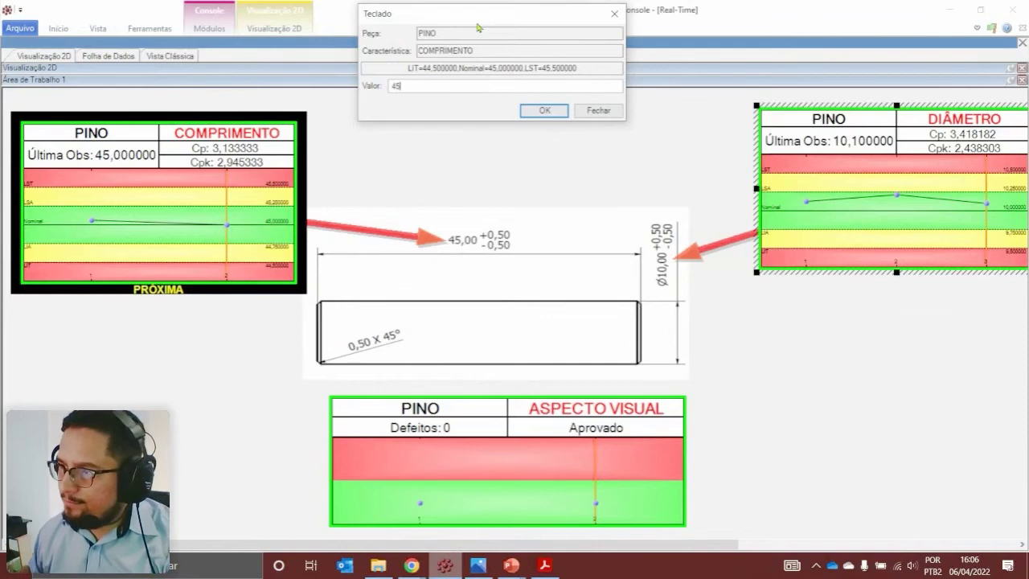
Record 45 for COMPRIMENTO and Aprovado for ASPECTO VISUAL, and close the keyboard entry dialog
key(Return)
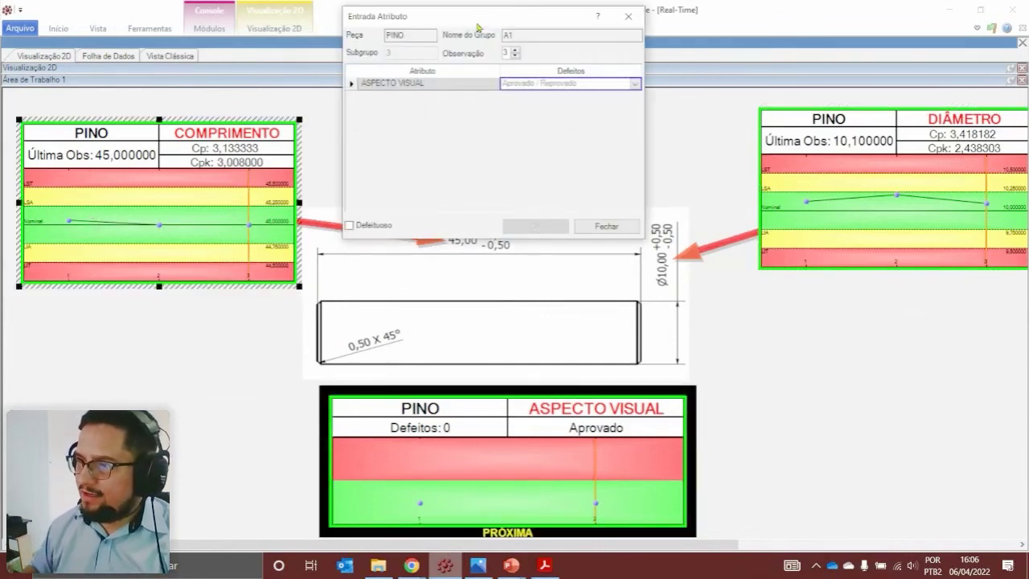
key(Down)
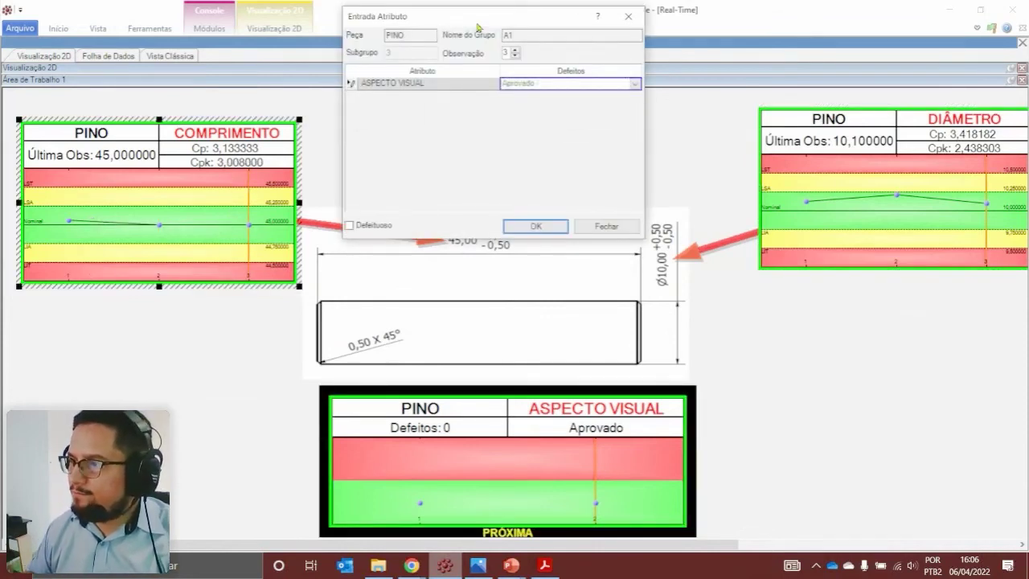
key(Return)
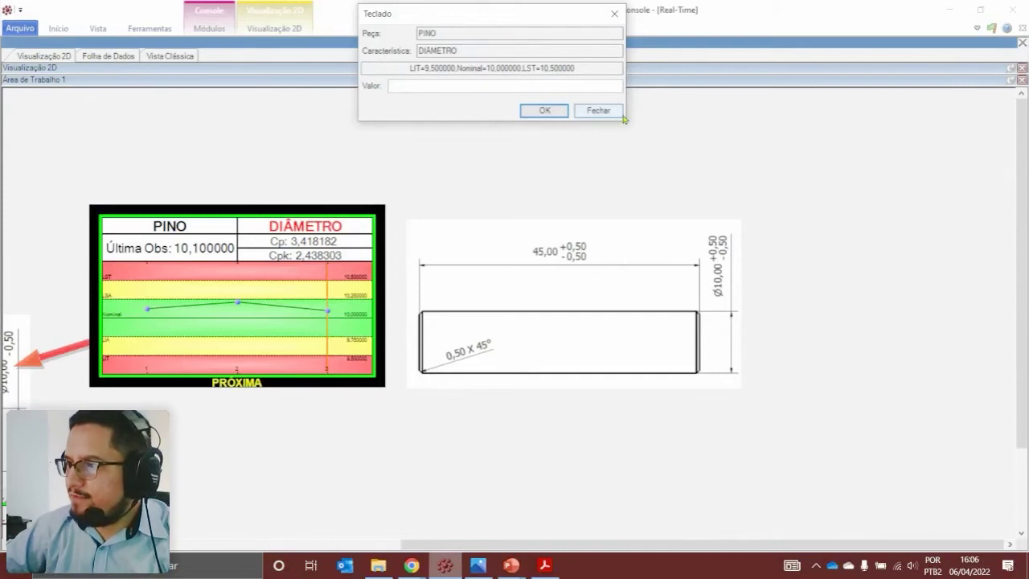
click(599, 110)
Move the DIÂMETRO flag closer to the original pin drawing so that it fits within the visible work area
click(285, 30)
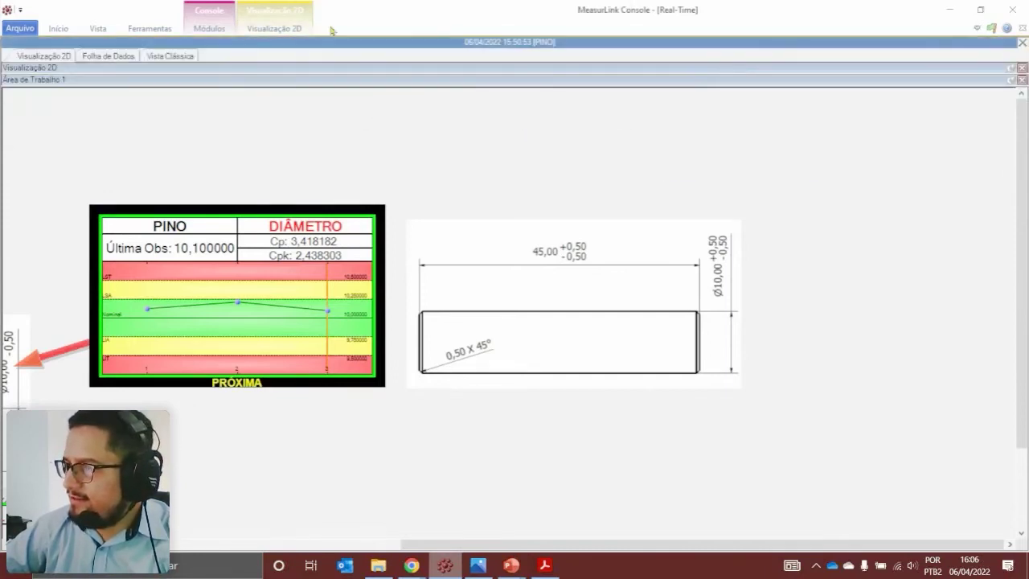
click(282, 31)
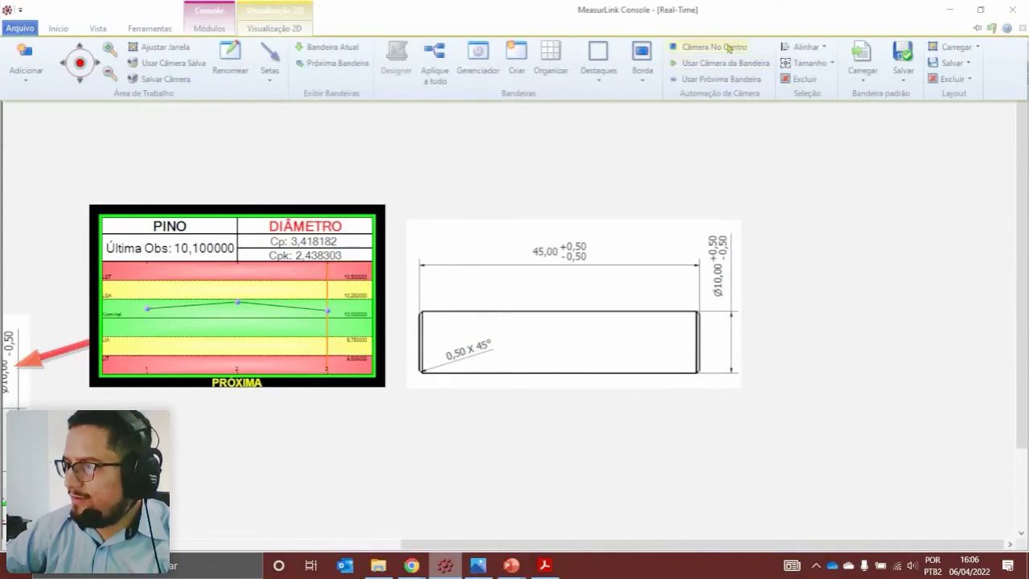
click(445, 188)
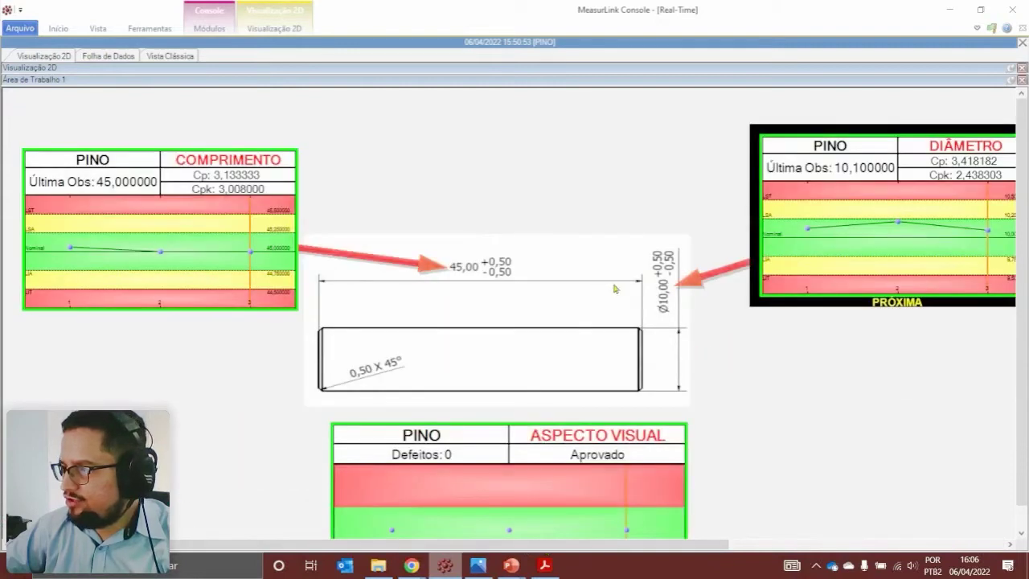
drag(895, 245, 859, 264)
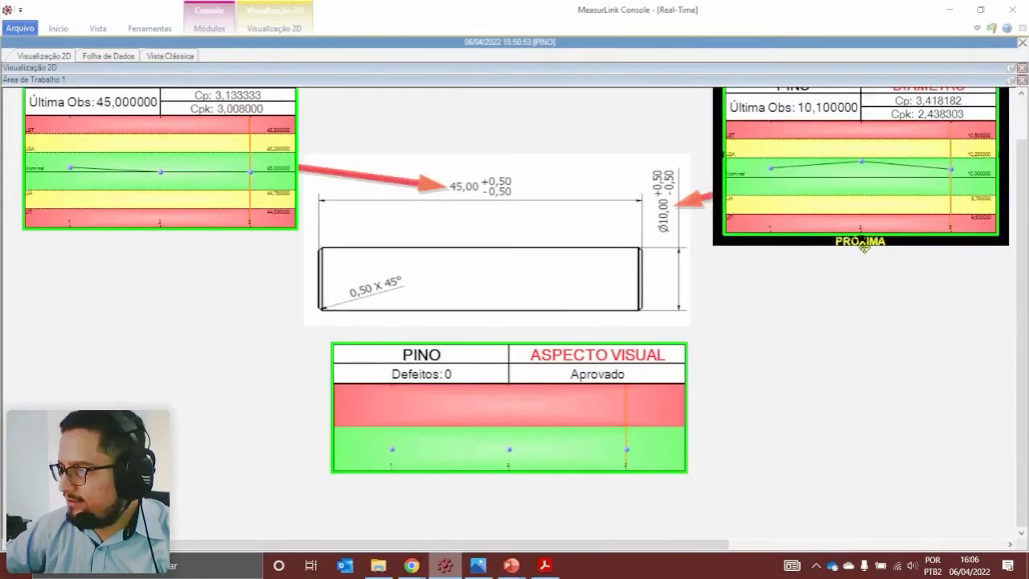
scroll(1023, 165, down, 1)
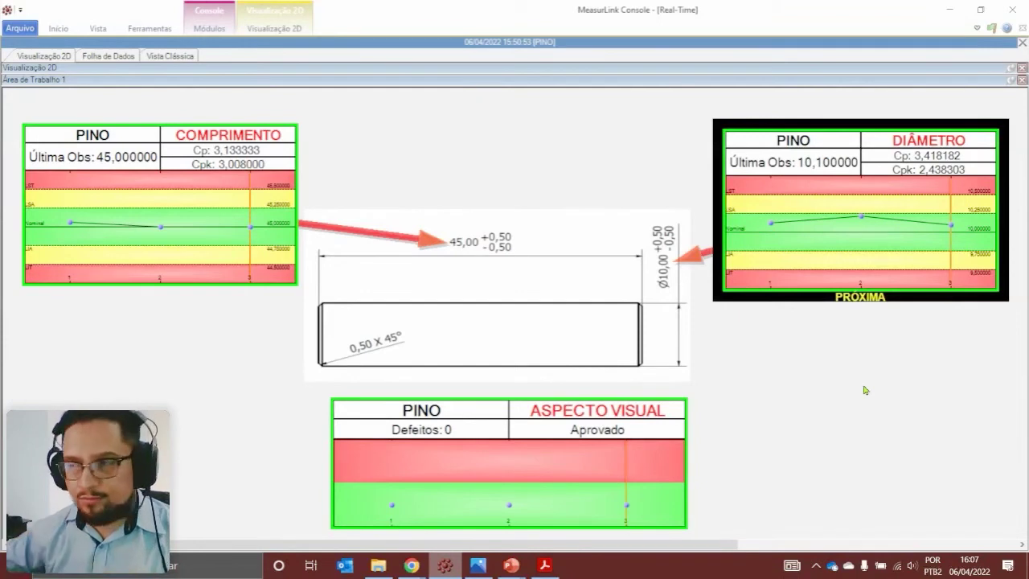
Save the 2D view layout at the Rotina level
click(271, 32)
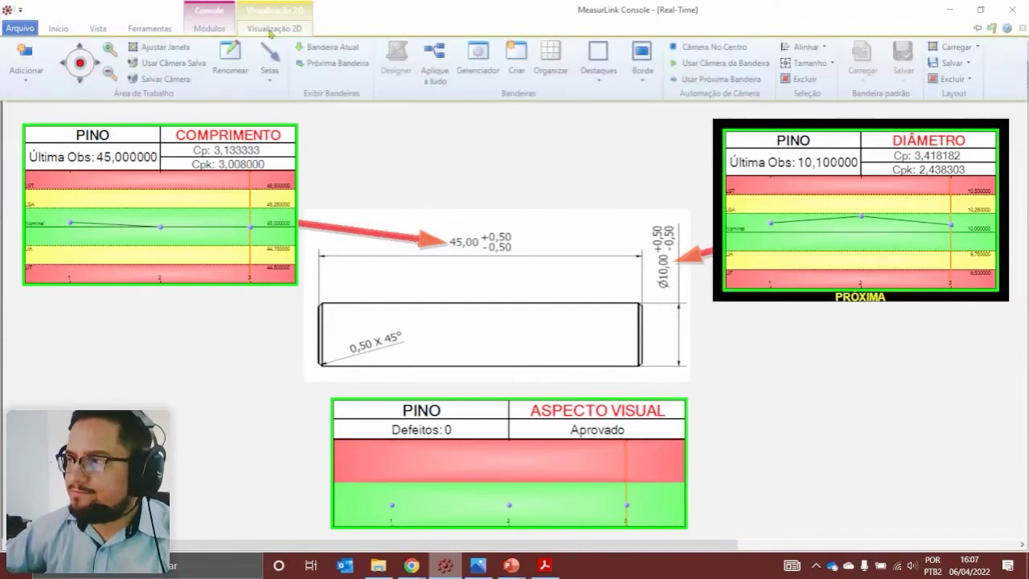
click(953, 62)
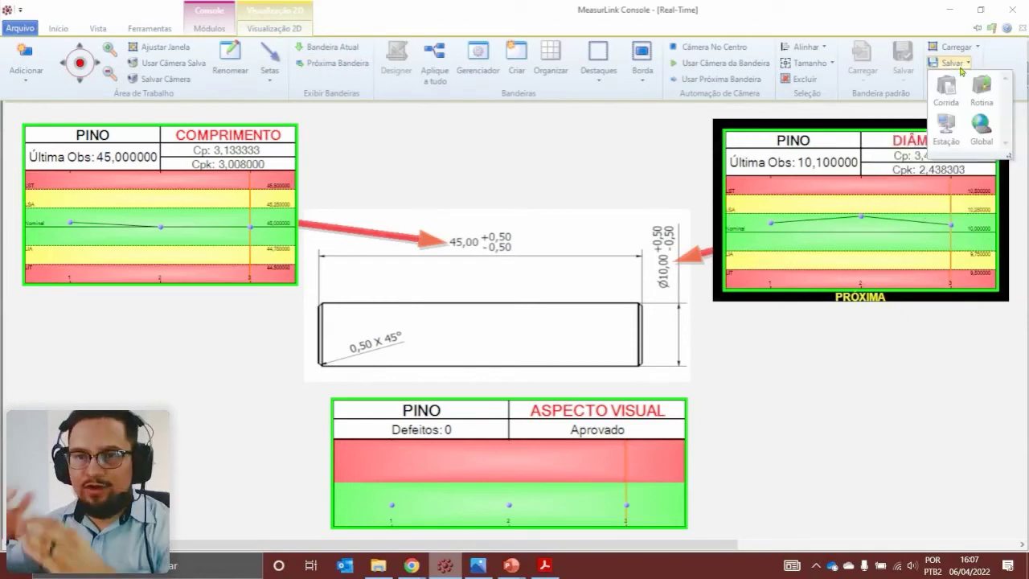
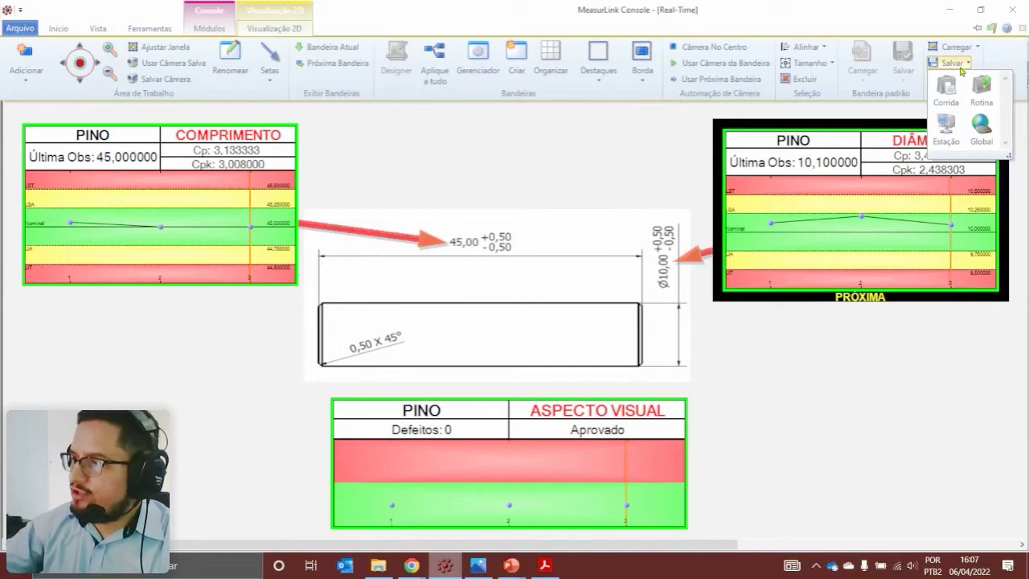
click(982, 85)
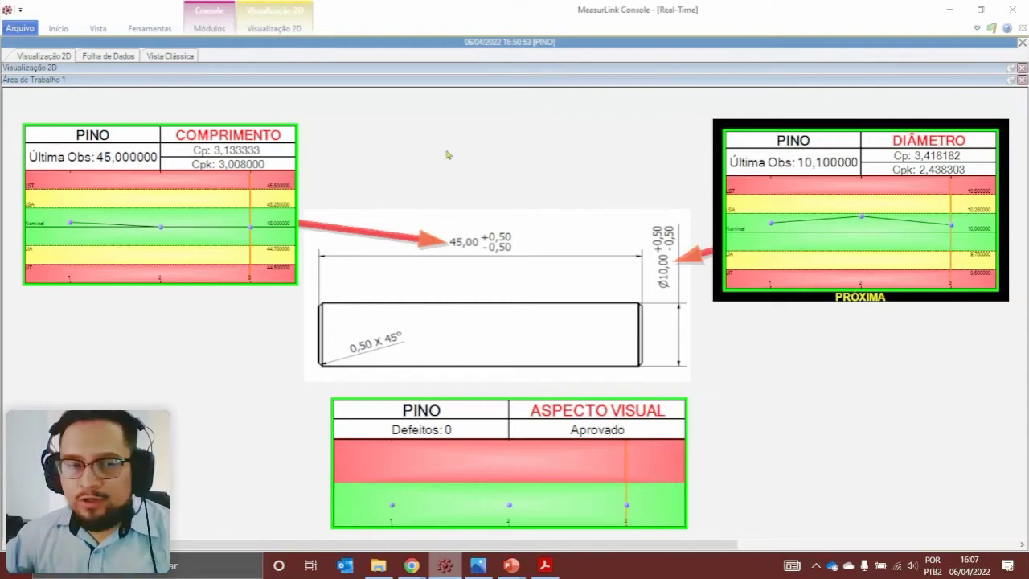
Show the DIÂMETRO charts in Vista Clássica and enlarge the Corrida chart to nearly half the view's width
click(179, 57)
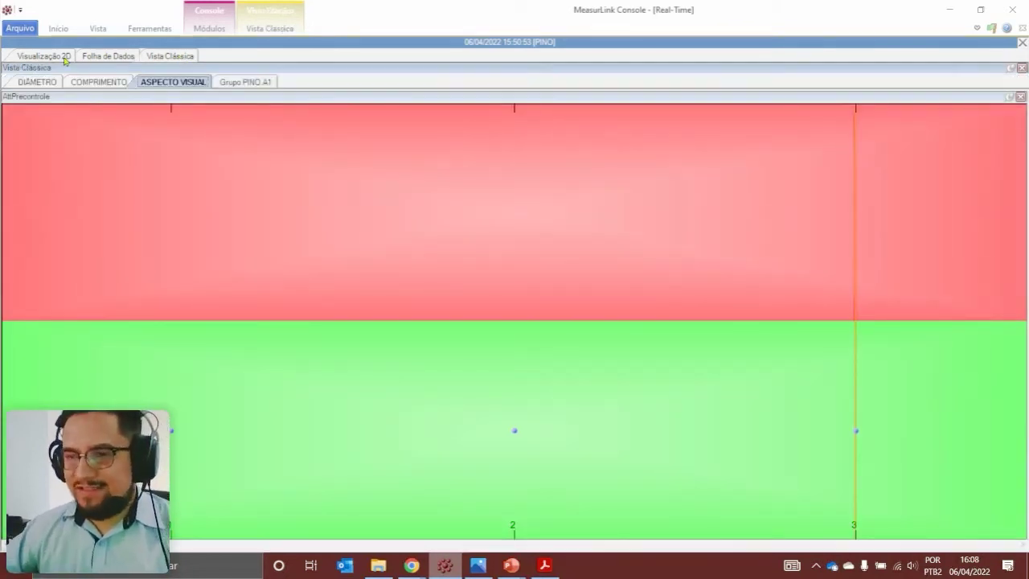
click(51, 84)
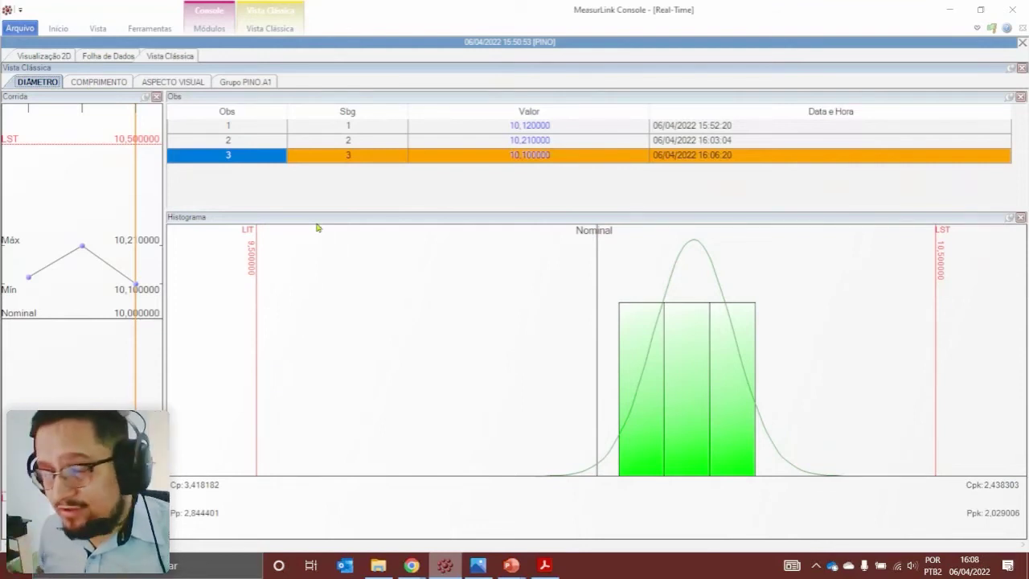
drag(164, 188, 551, 289)
drag(493, 265, 488, 265)
Change the DIÂMETRO Corrida chart's type to Pré-controle
right_click(235, 229)
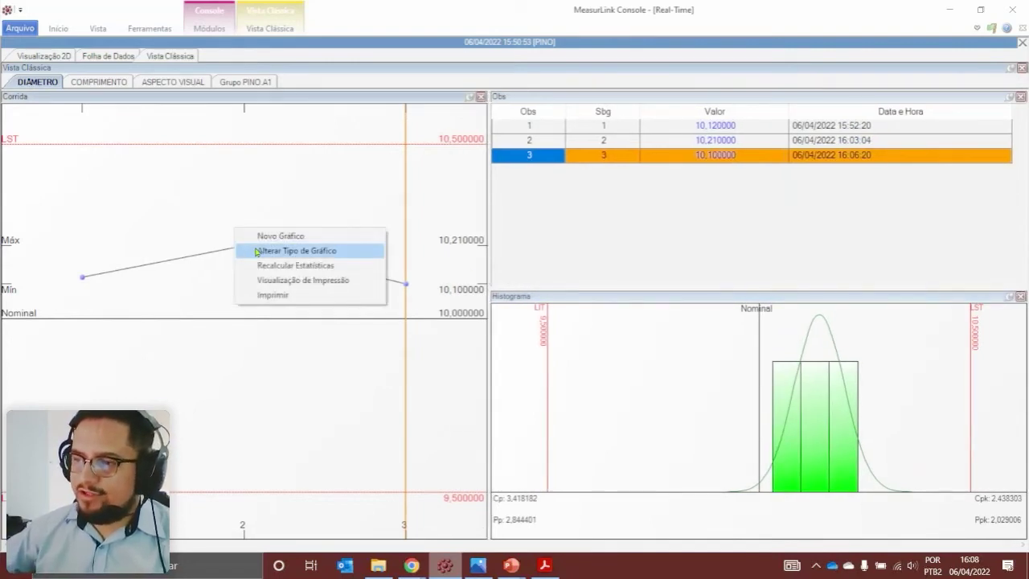
click(256, 251)
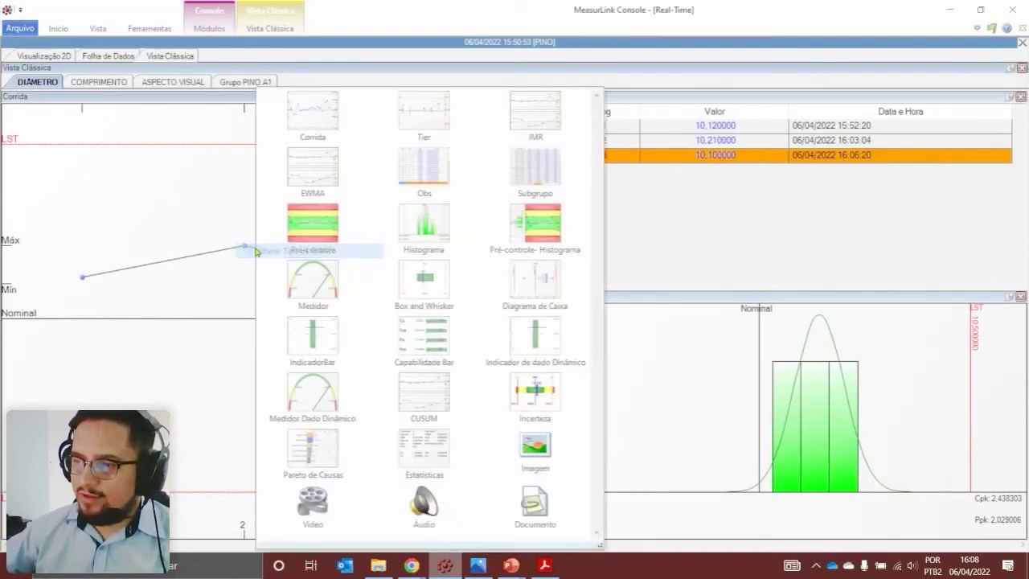
click(336, 233)
Add an IMR chart to the DIÂMETRO view and dock it stacked with the Pré-controle chart
right_click(209, 193)
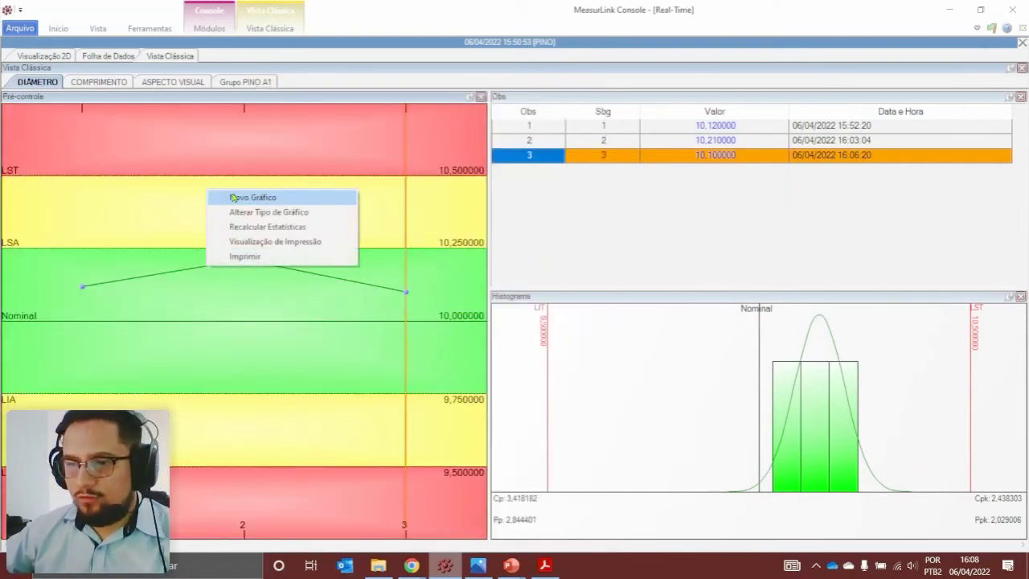
click(233, 197)
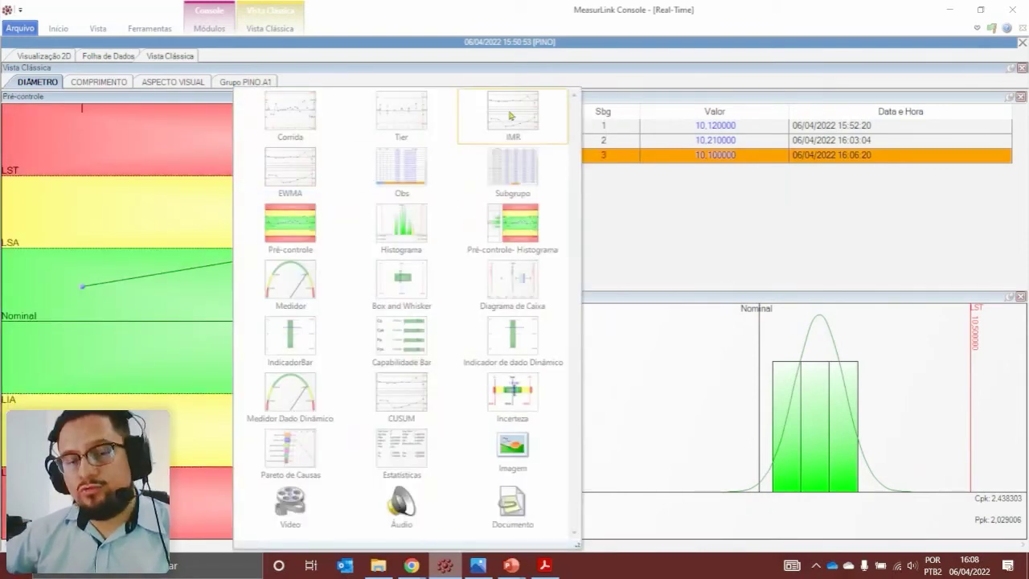
click(511, 116)
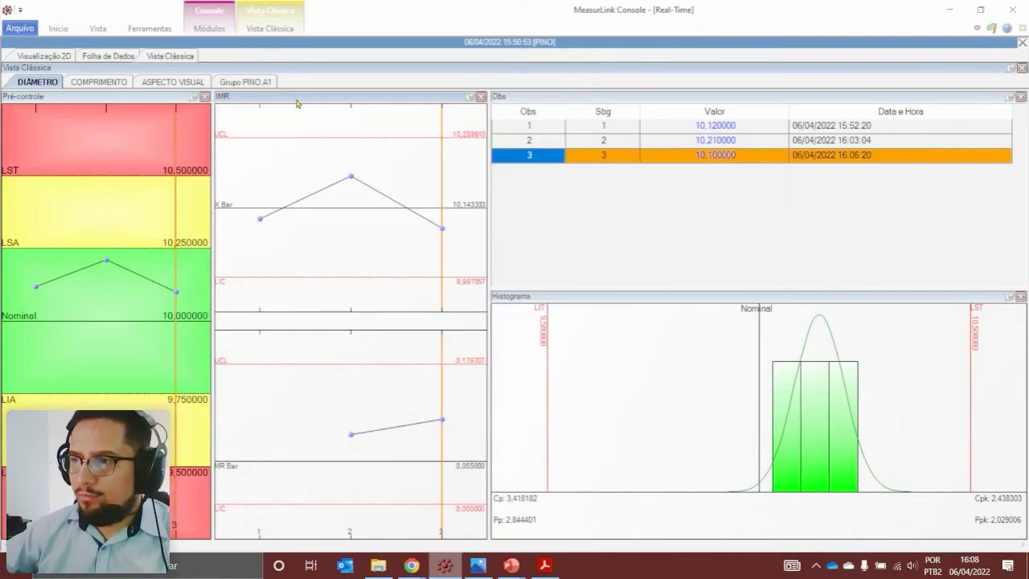
drag(322, 107, 109, 304)
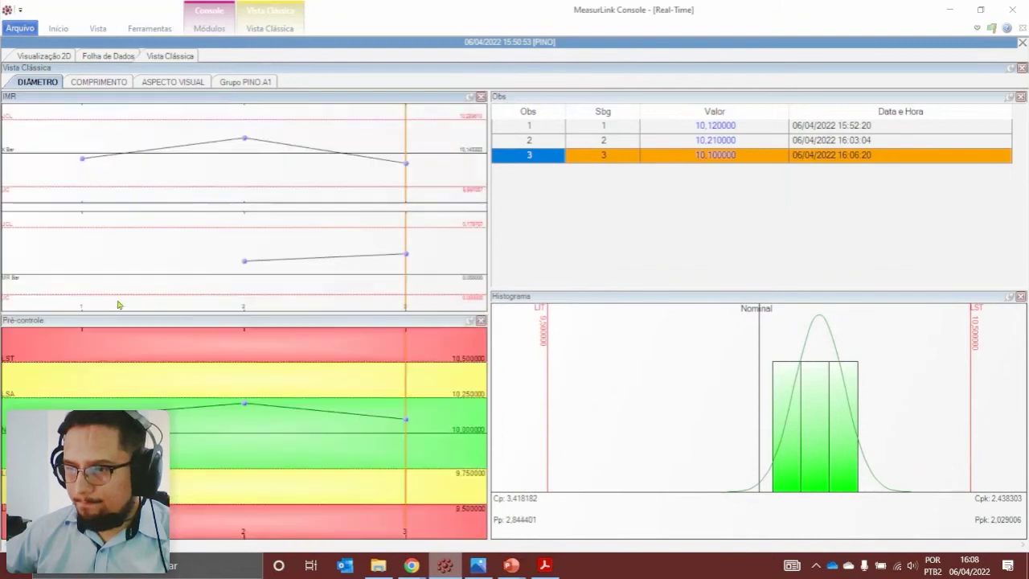
Add a Capabilidade Bar chart beside the DIÂMETRO histogram and adjust the pane sizes around the two charts
drag(544, 291, 545, 318)
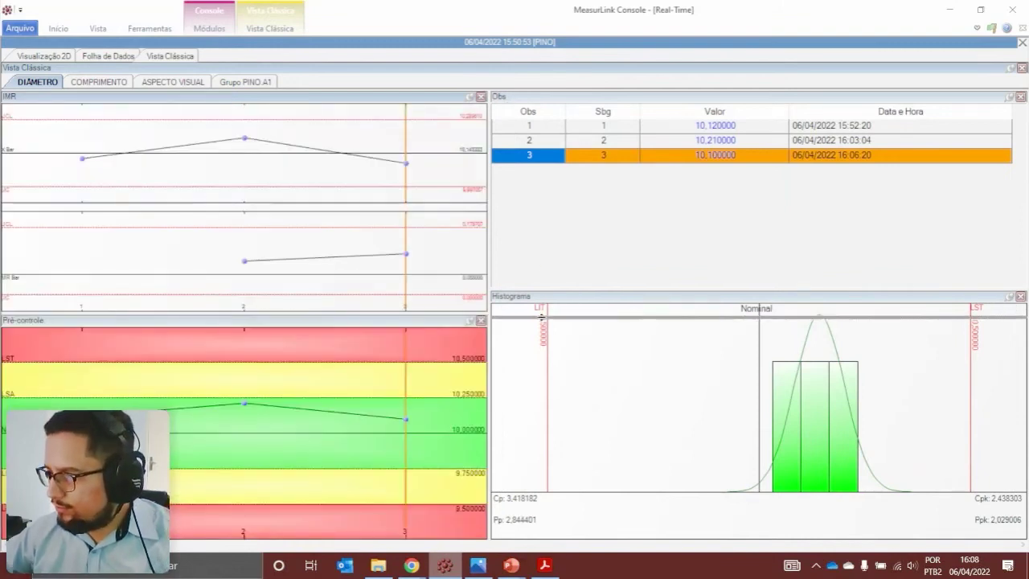
right_click(589, 384)
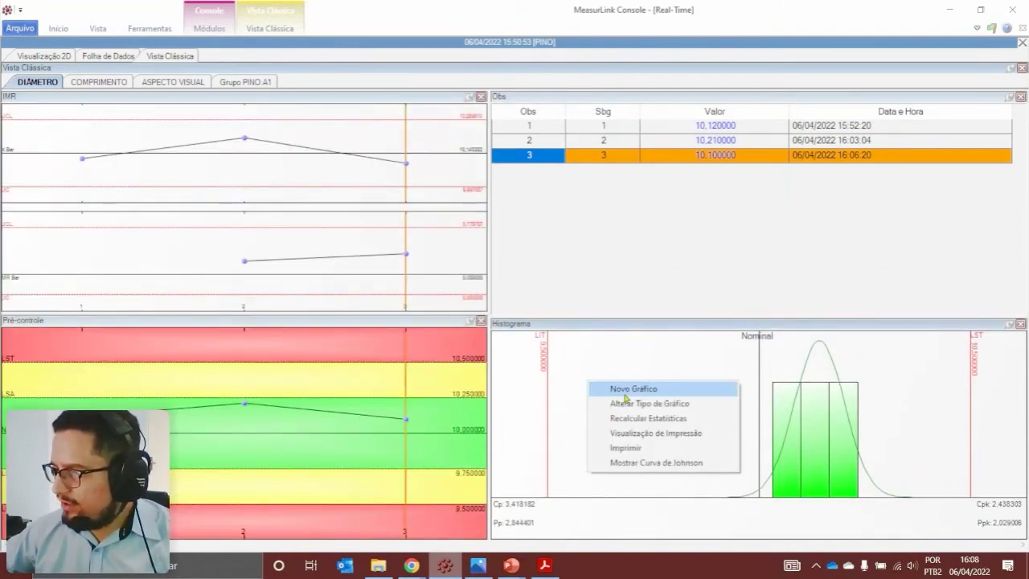
click(624, 390)
click(808, 341)
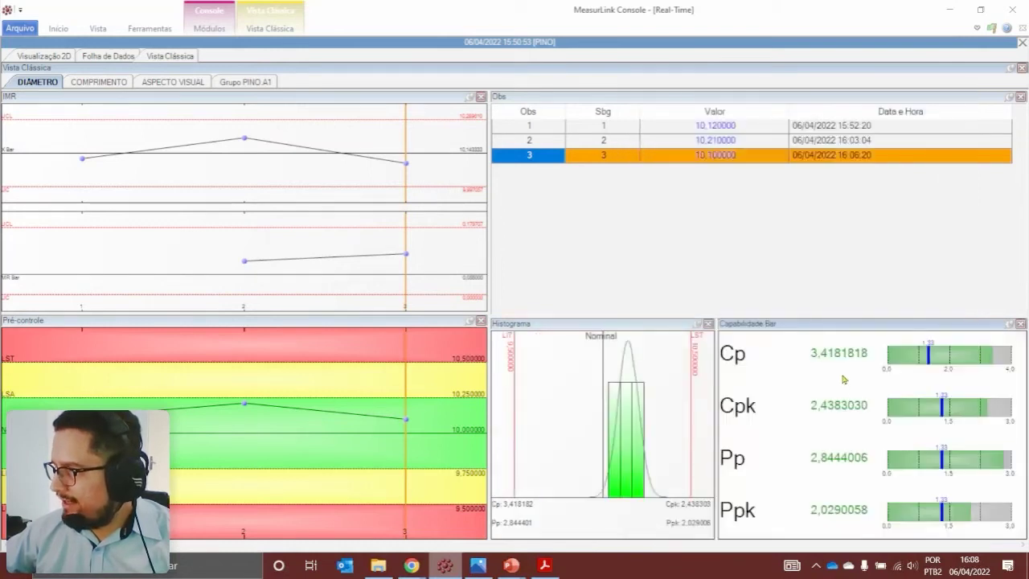
drag(719, 411, 730, 406)
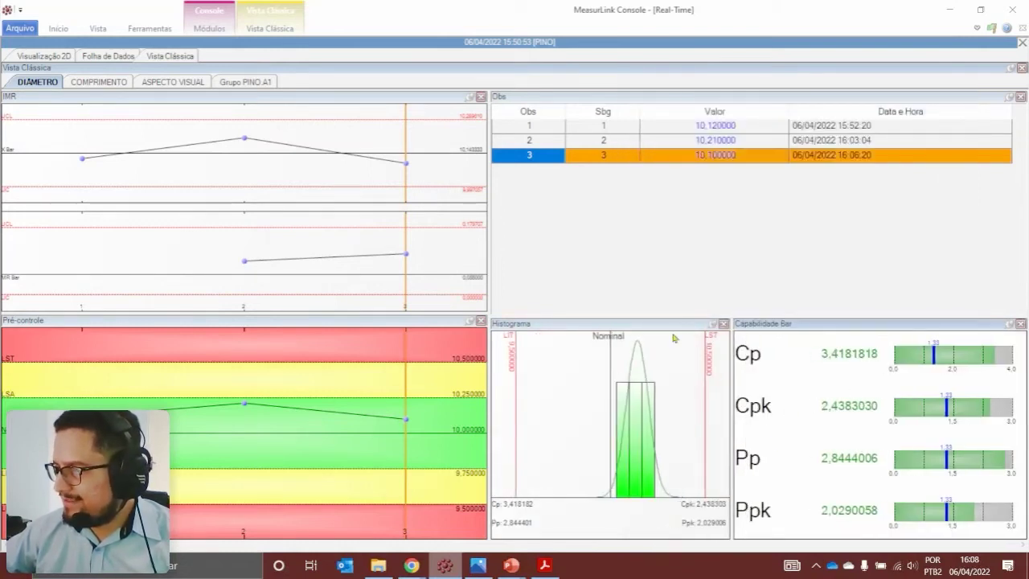
drag(508, 319, 509, 315)
click(523, 276)
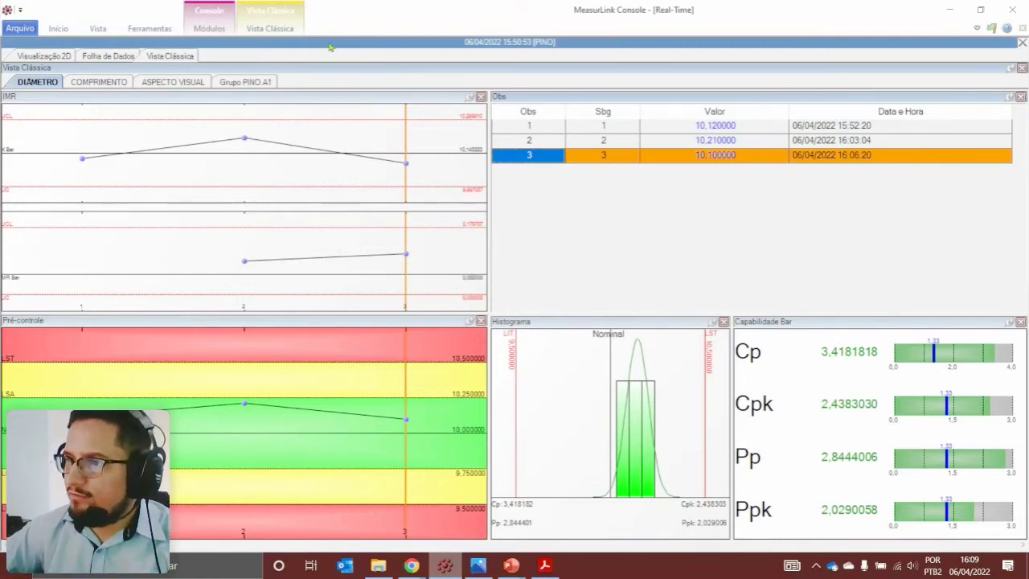
Save the Vista Clássica layout at the Rotina level
click(280, 30)
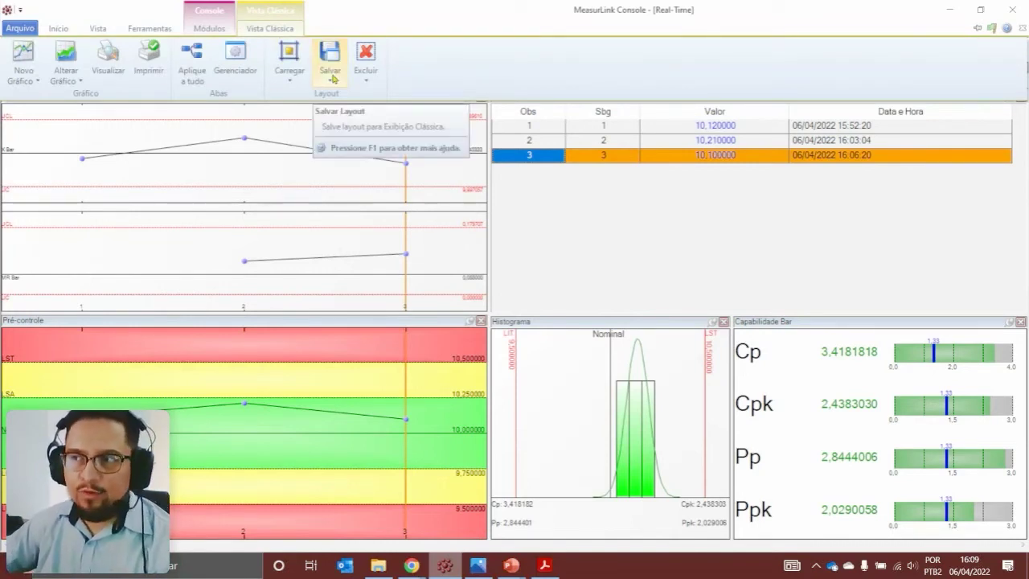
click(332, 78)
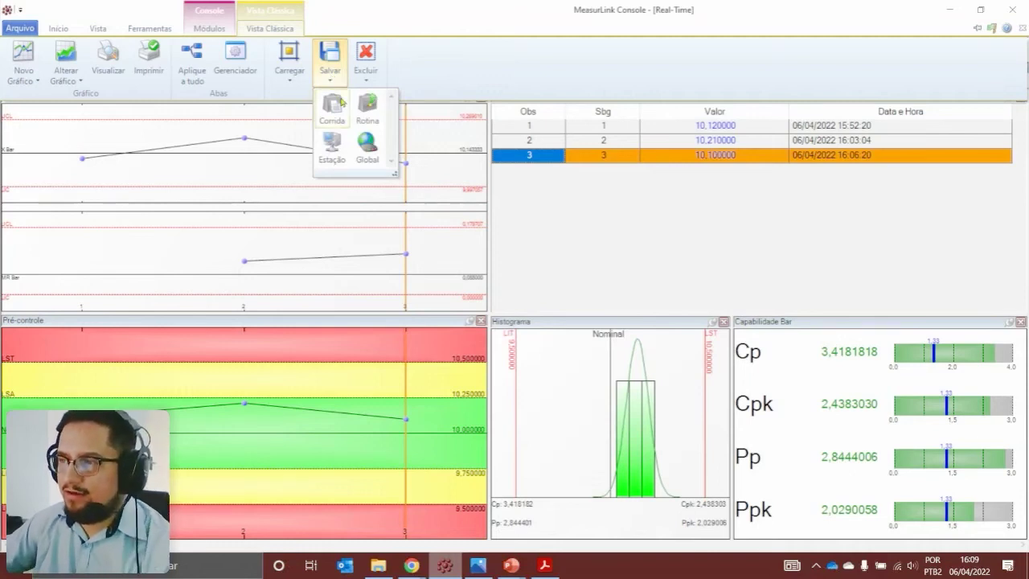
click(376, 116)
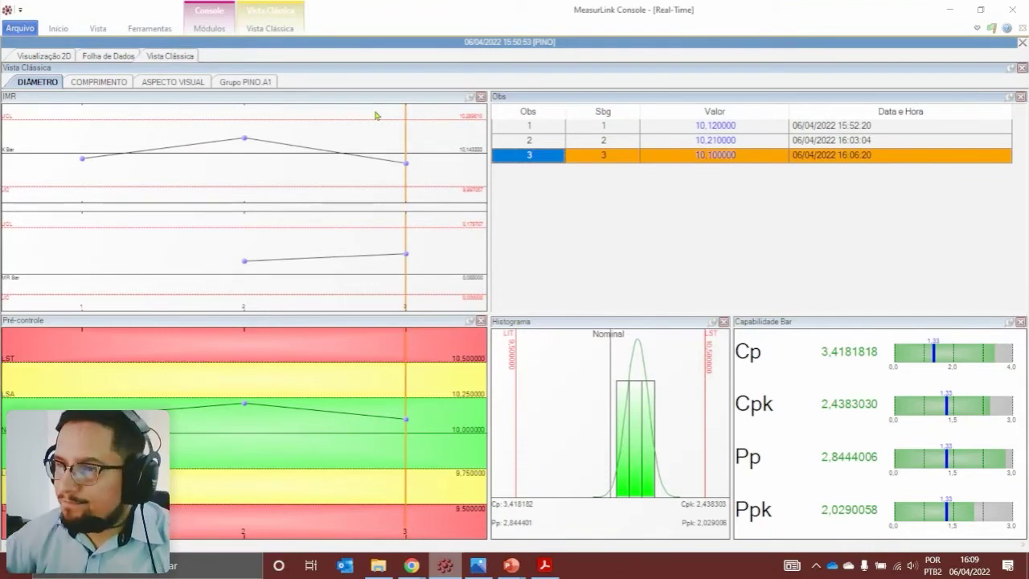
Return to Visualização 2D and try to open another view from the Vistas gallery
click(66, 60)
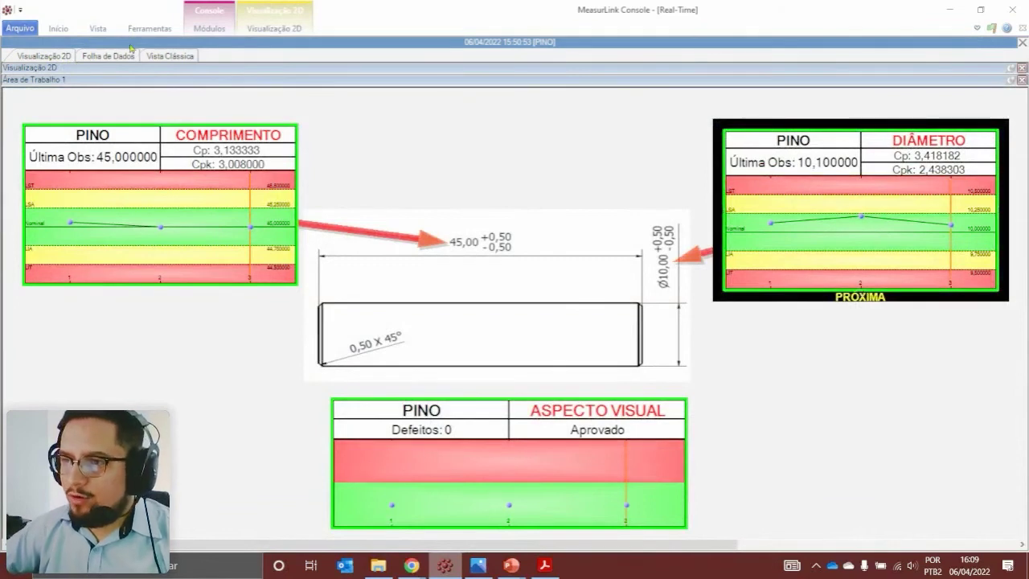
click(66, 31)
click(107, 34)
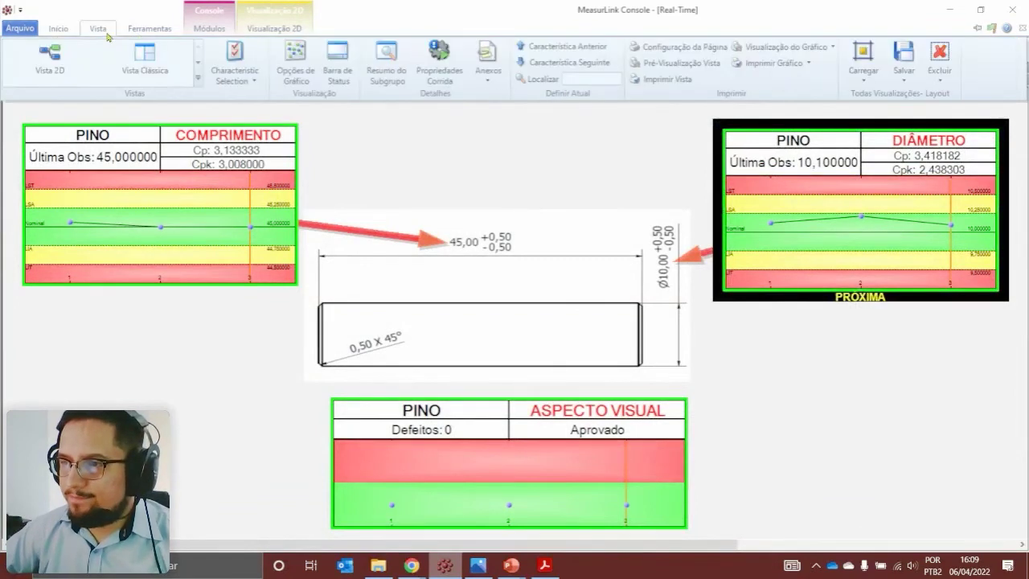
click(197, 78)
click(244, 144)
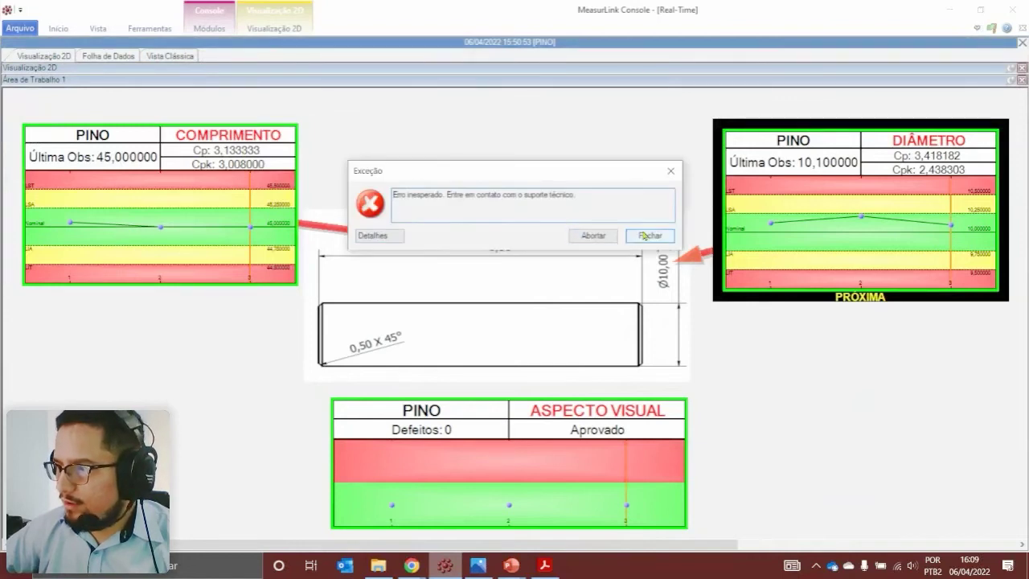
click(648, 236)
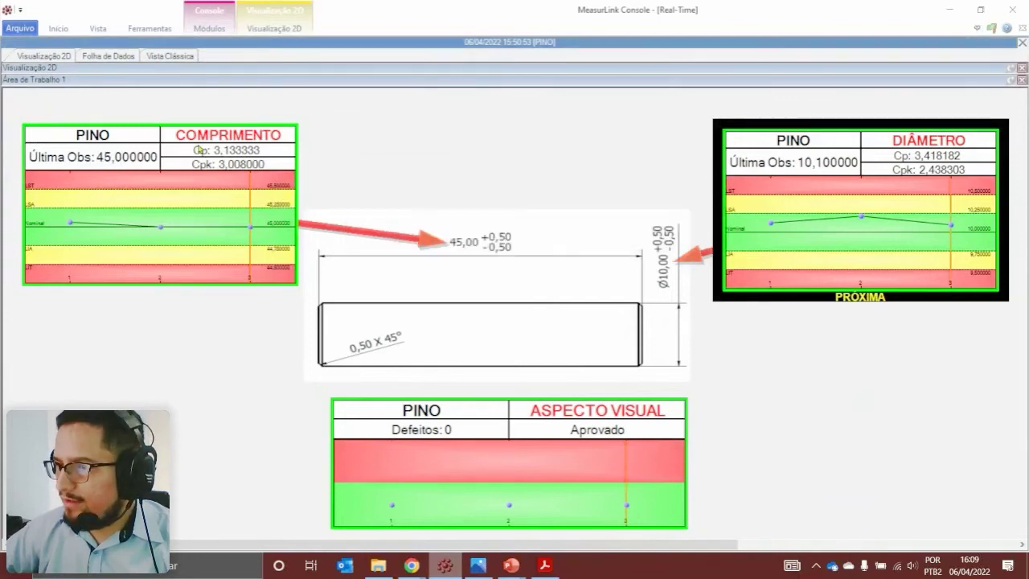
Show Folha de Dados and widen the PINO.DIÂMETRO and PINO.COMPRIMENTO columns
click(93, 29)
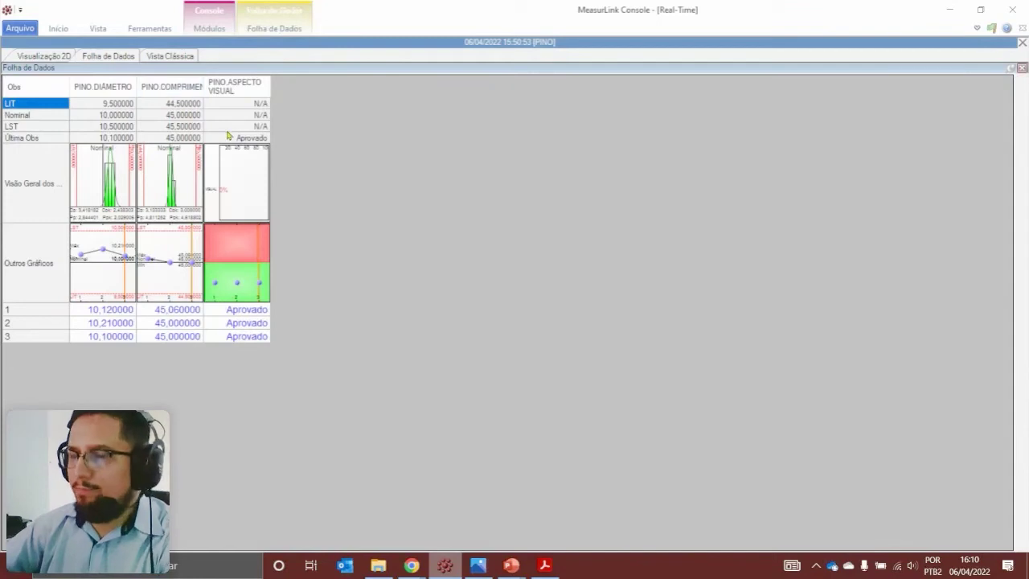
drag(137, 87, 193, 90)
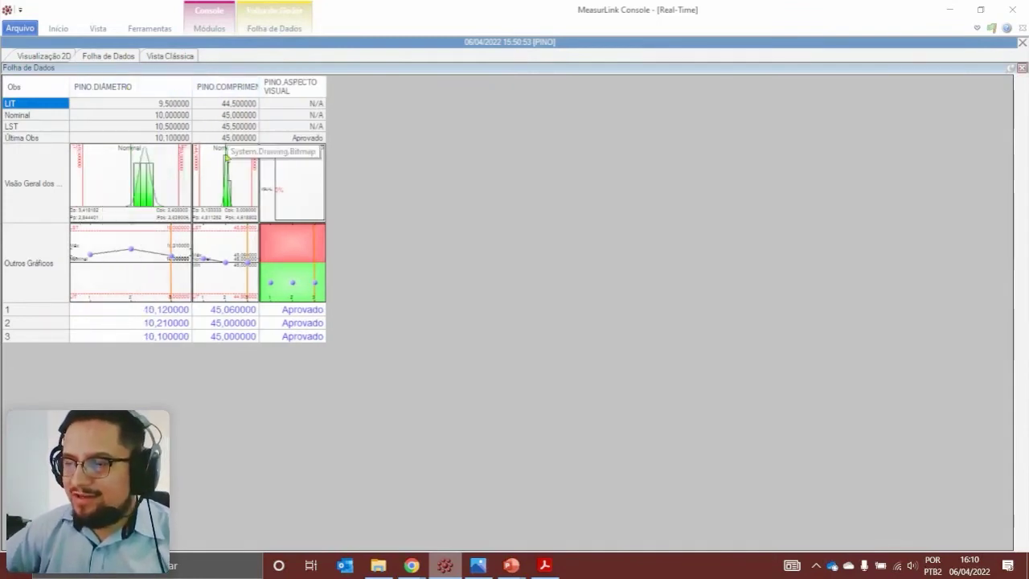
drag(256, 90, 298, 92)
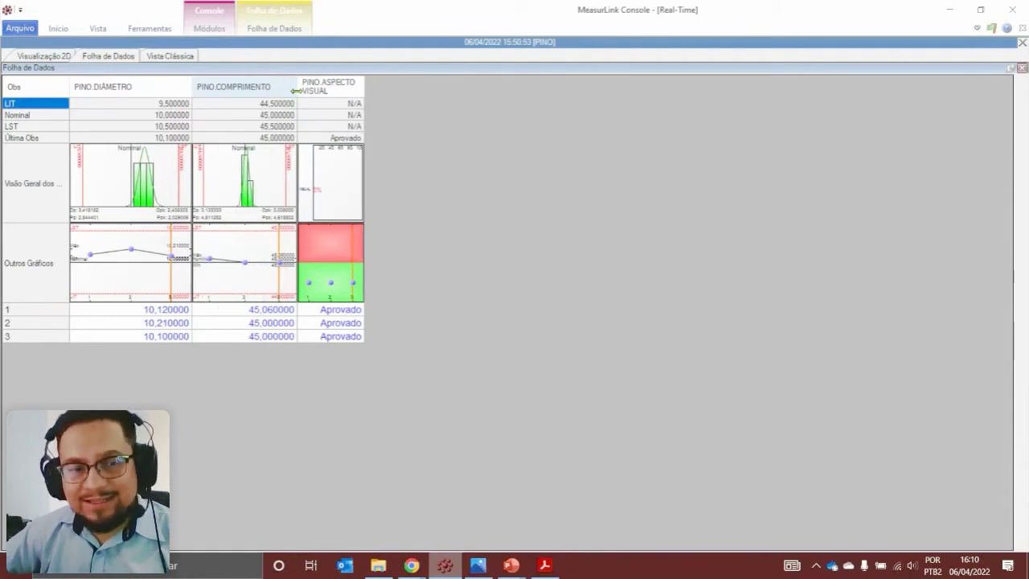
Widen the PINO.DIÂMETRO column of the data sheet and apply its width to all columns
click(281, 28)
click(468, 75)
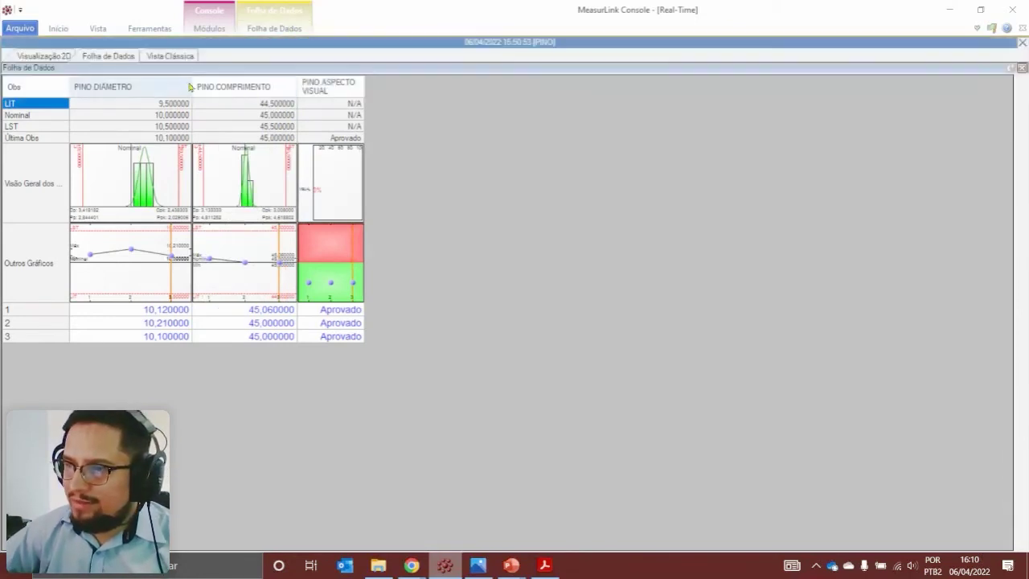
drag(203, 81, 264, 92)
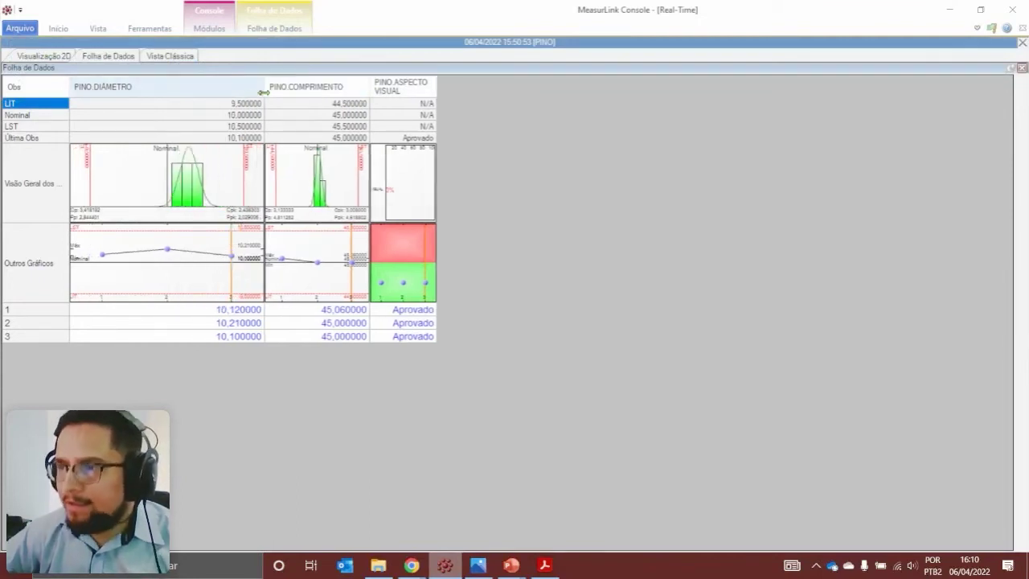
click(286, 30)
click(476, 72)
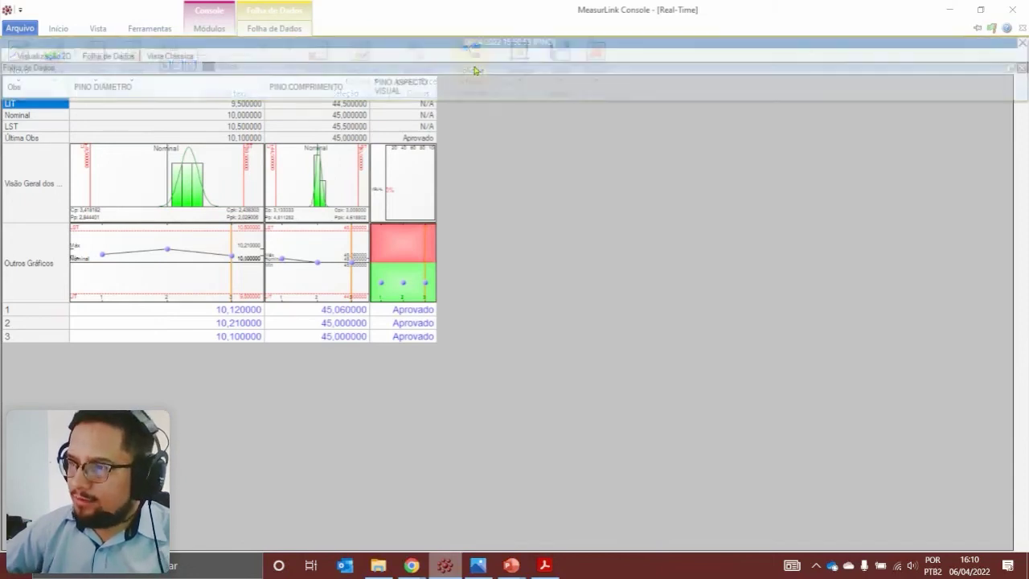
Show the TimeStamp column in the data sheet and increase the height of the two chart rows
click(262, 30)
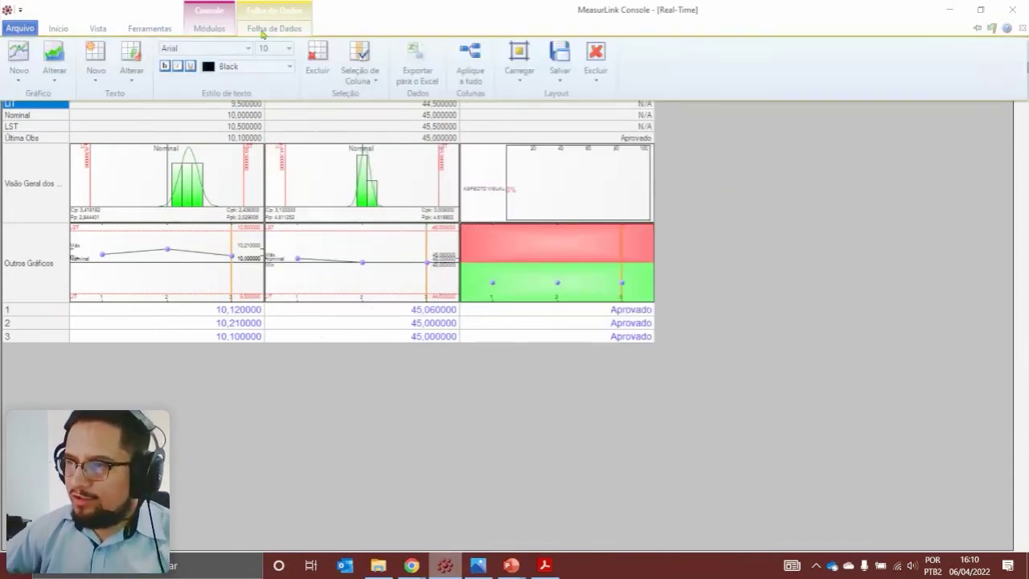
click(373, 82)
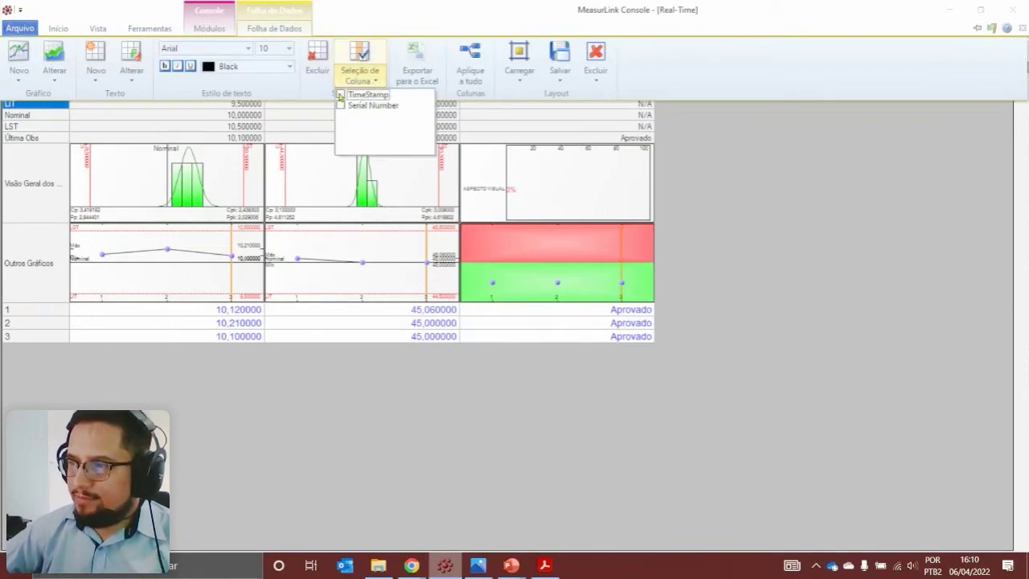
click(340, 95)
click(345, 336)
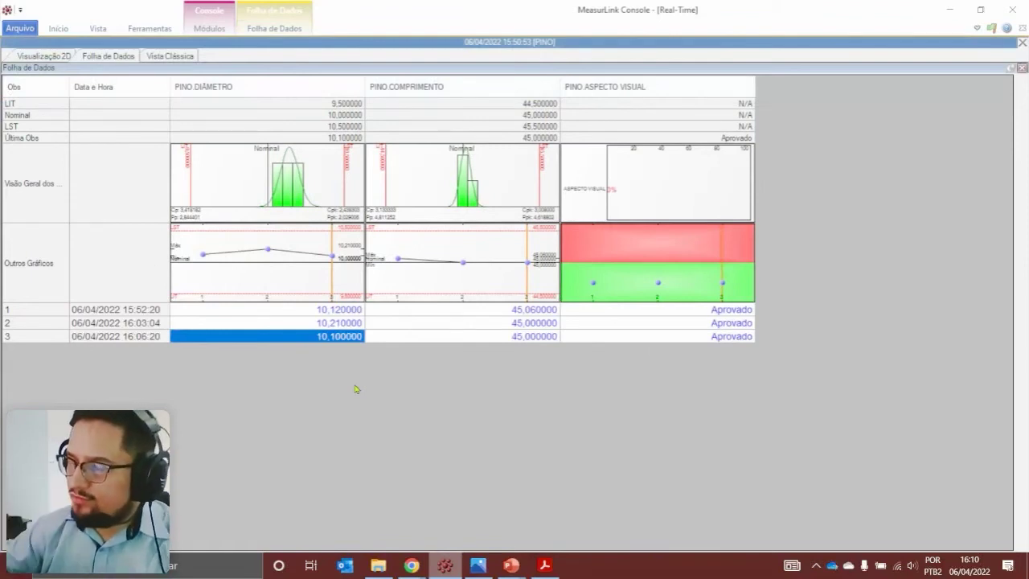
drag(35, 223, 36, 255)
drag(48, 333, 46, 350)
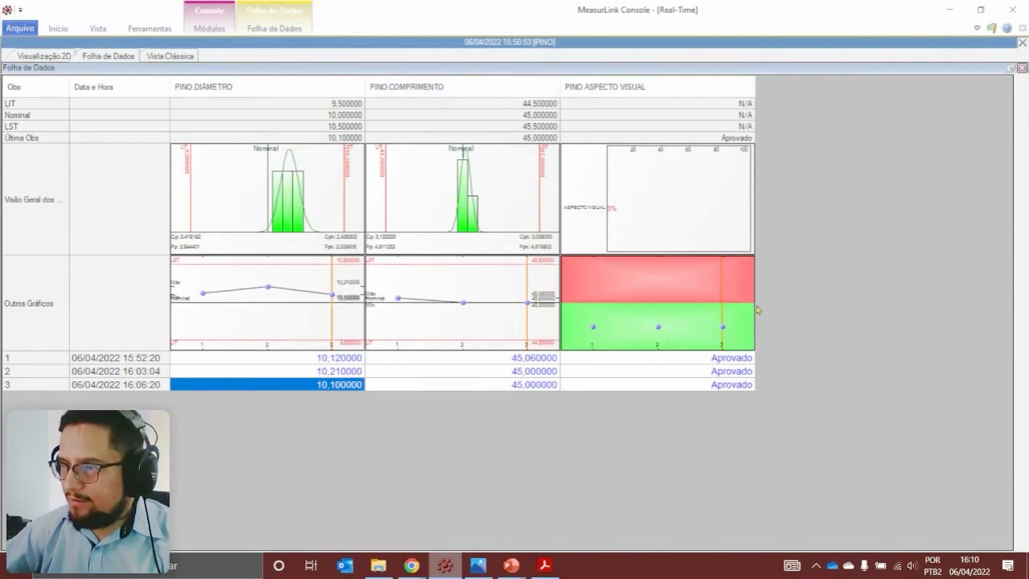
Change the measurement charts in the Outros Gráficos row to the type with green, yellow and red tolerance zones
click(64, 313)
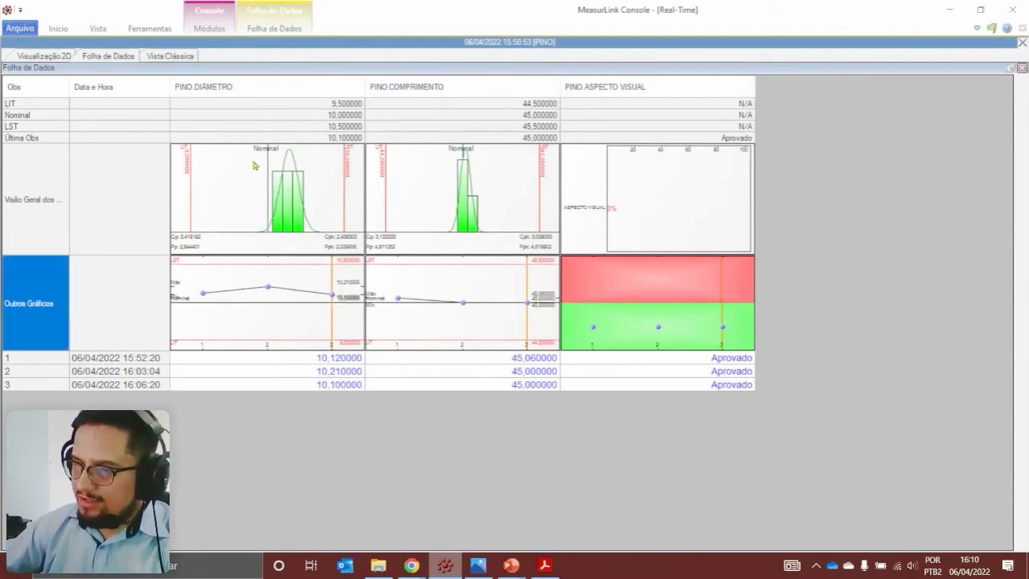
click(307, 32)
click(53, 71)
click(113, 231)
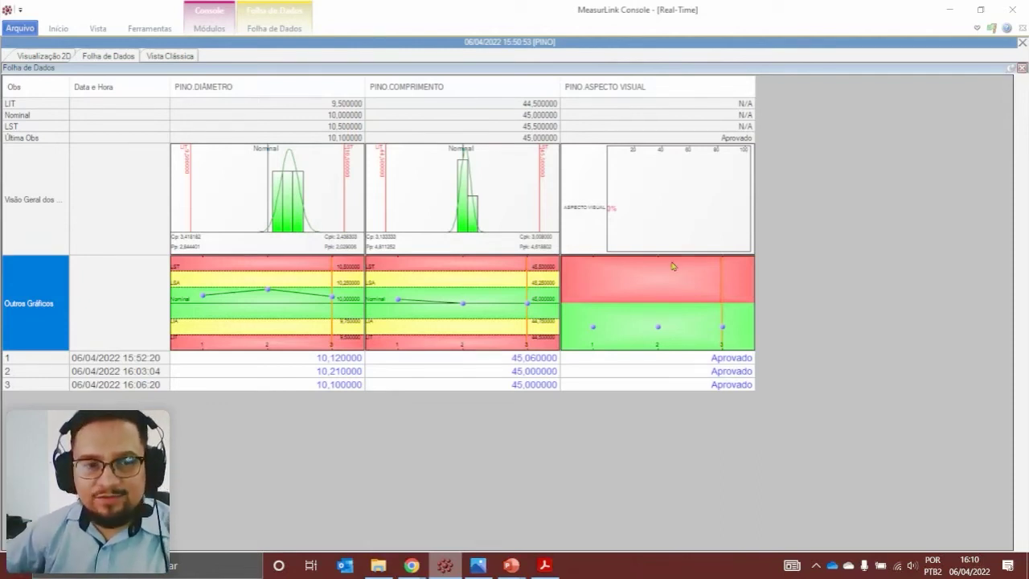
click(277, 29)
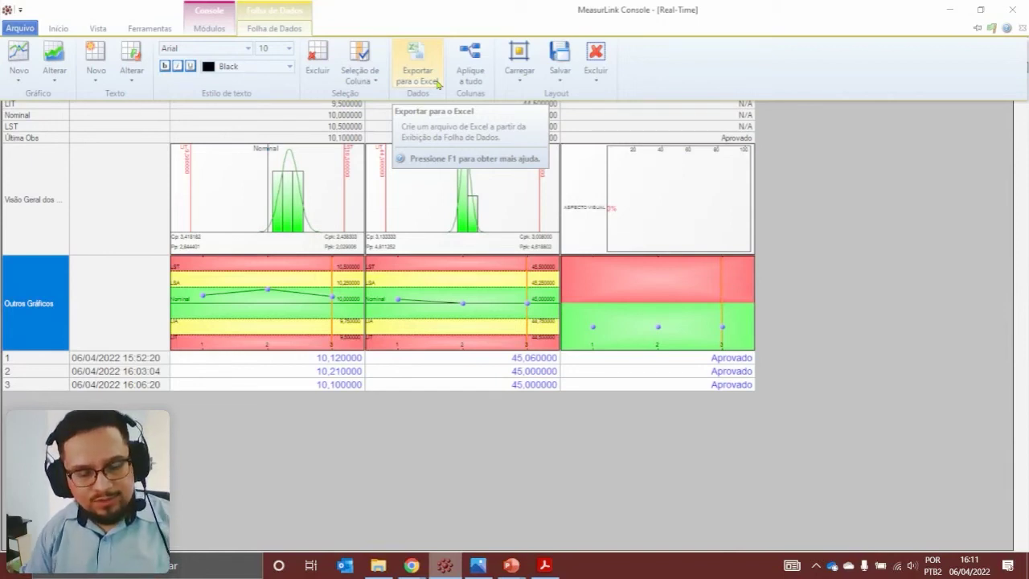
click(358, 430)
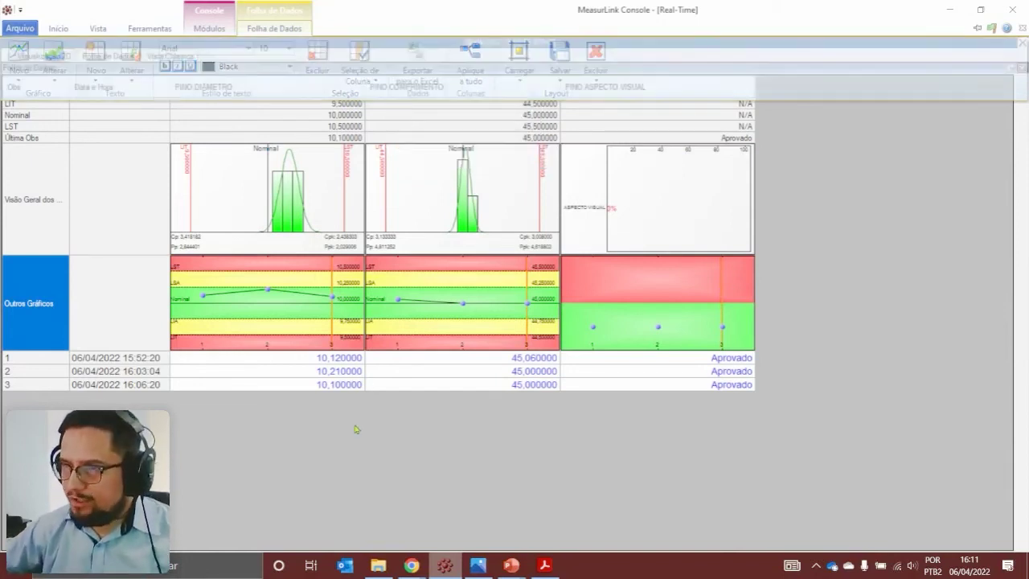
Return to Visualização 2D and save the layout of all views at the Rotina level
click(47, 55)
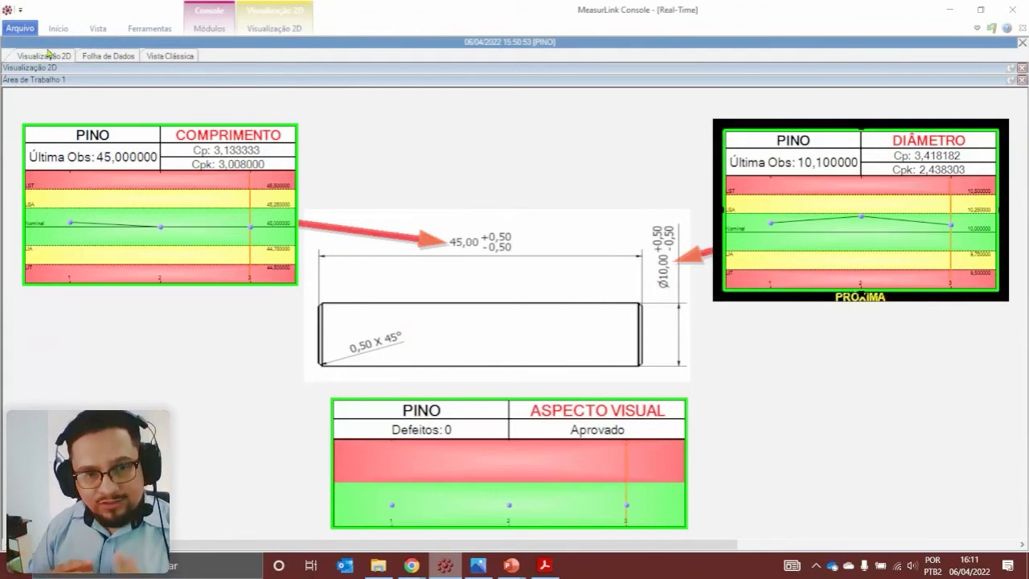
click(113, 31)
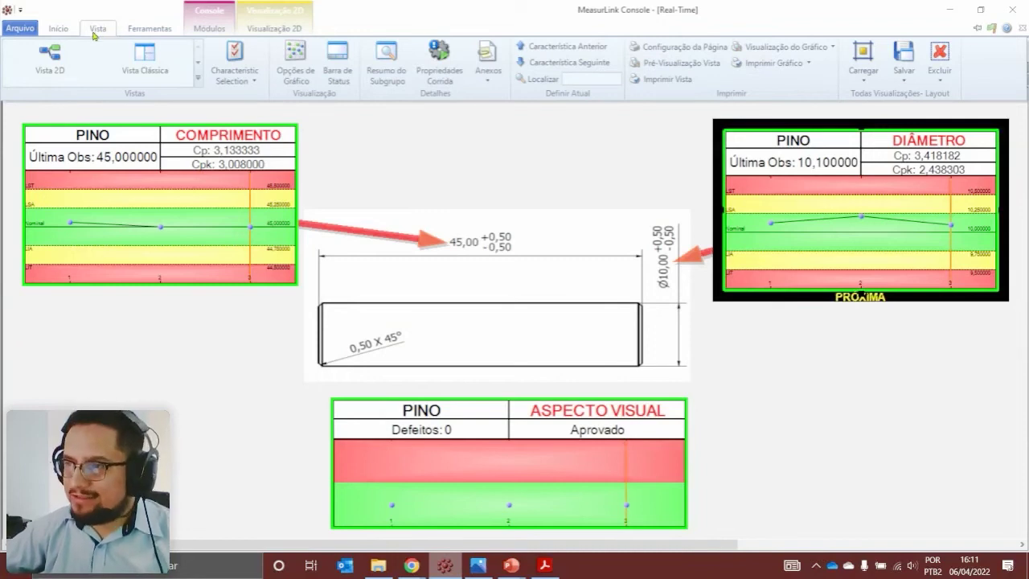
click(903, 80)
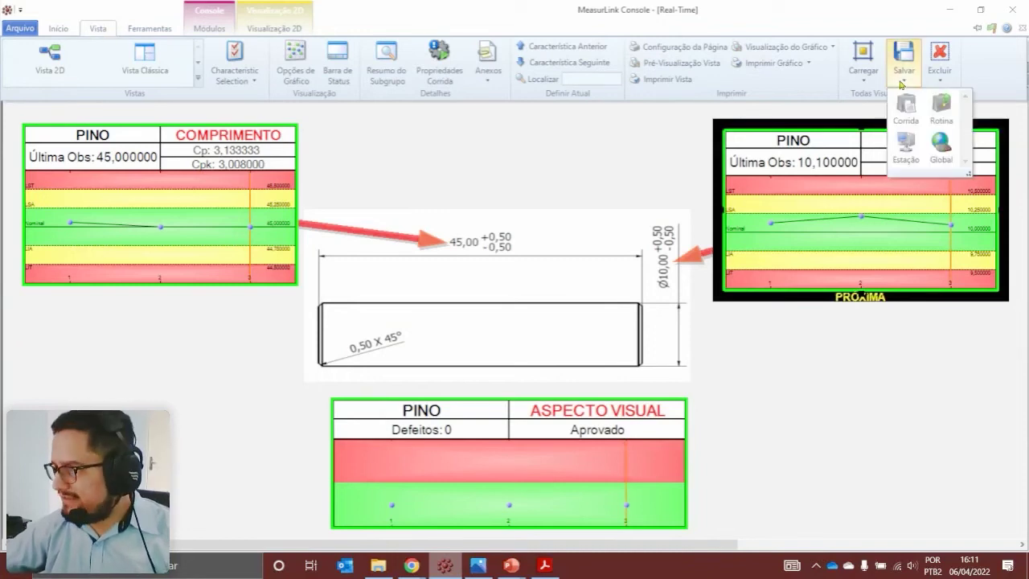
click(949, 108)
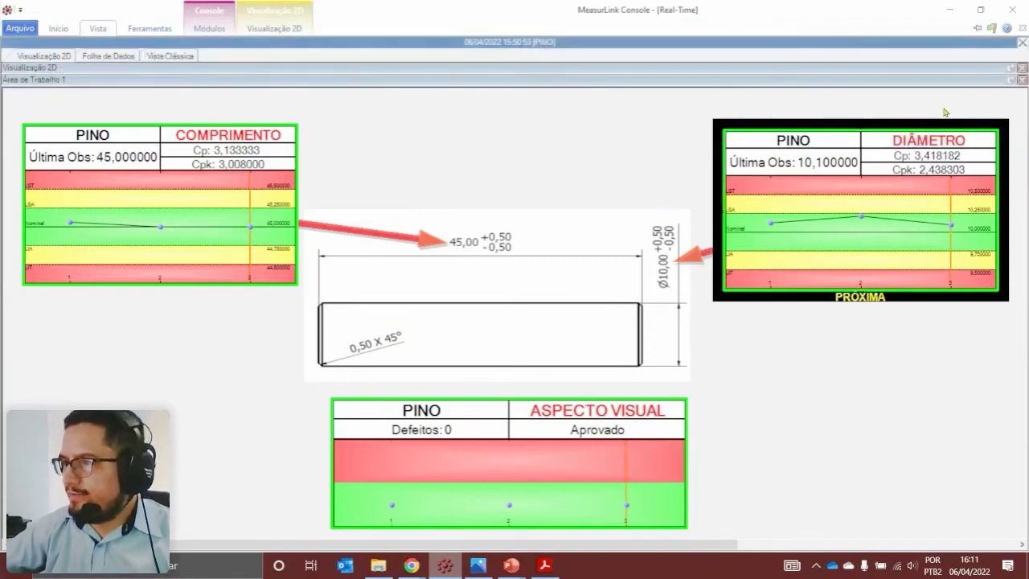
Close the console without saving the view layouts to the Corrida, and start the Real-Time module in a new session
click(1006, 10)
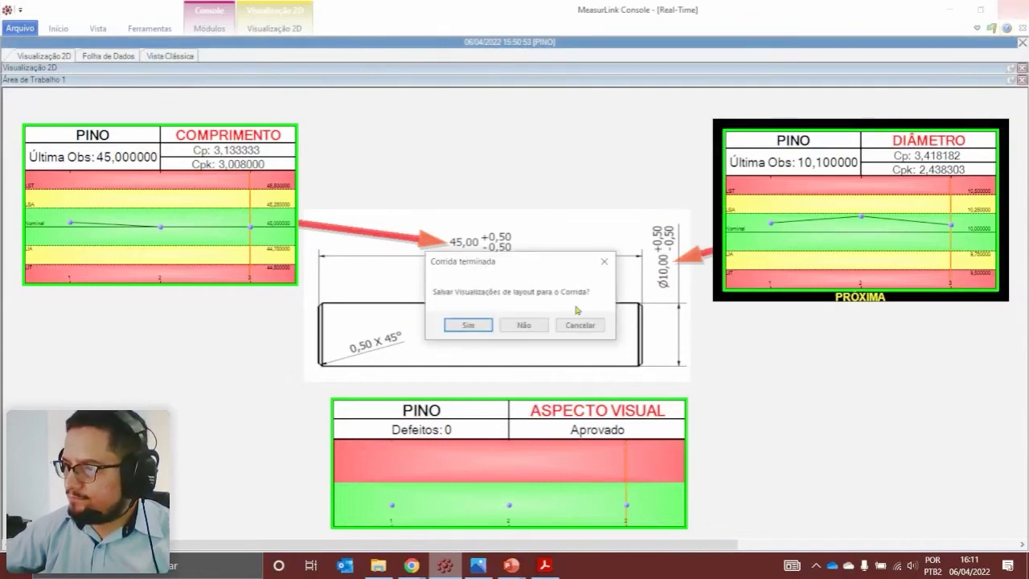
click(531, 326)
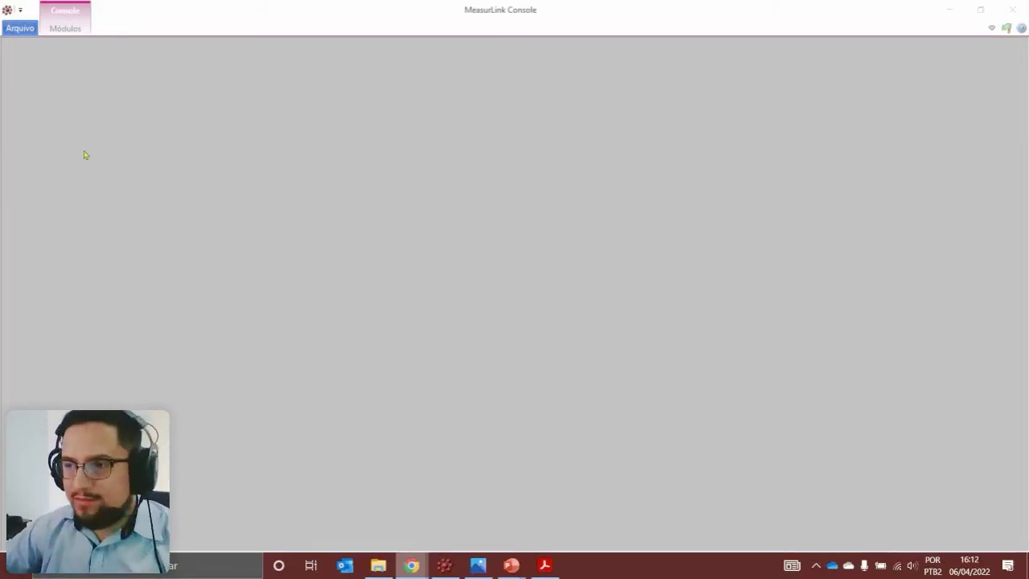
click(264, 109)
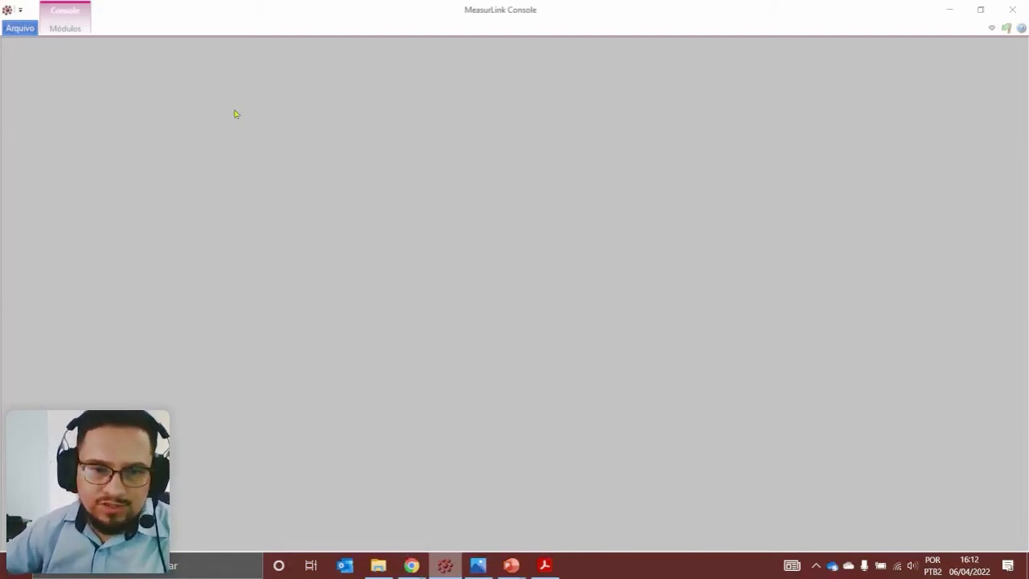
click(68, 29)
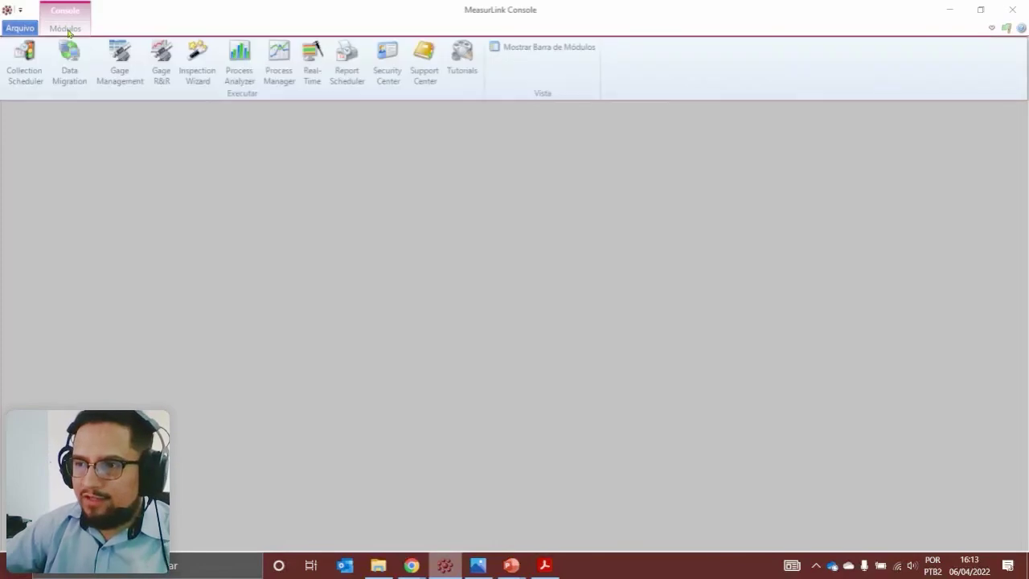
click(313, 78)
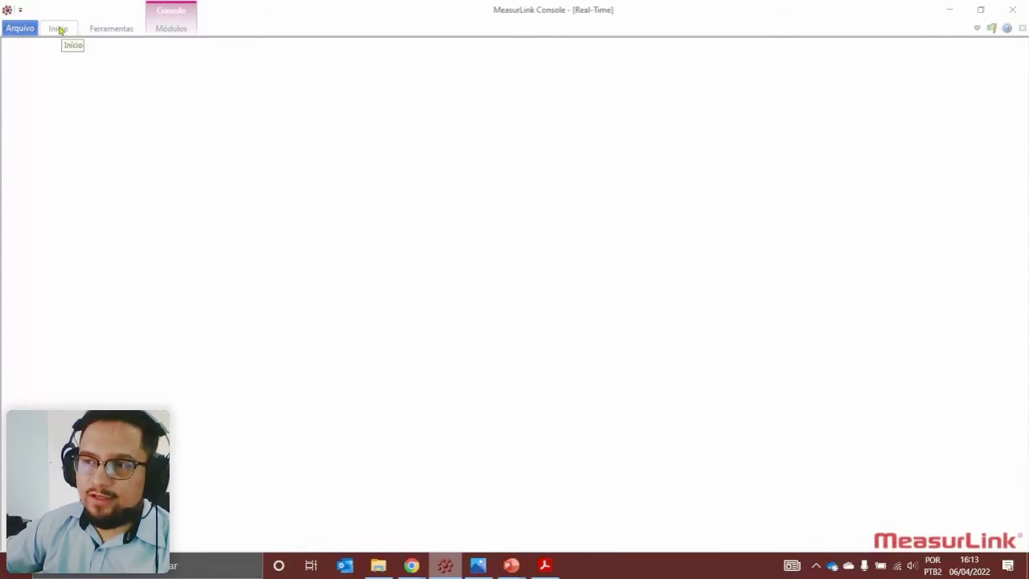
Create a new run from the PINO routine, and dismiss the value entry dialog and the Nova corrida pane
click(59, 31)
click(23, 76)
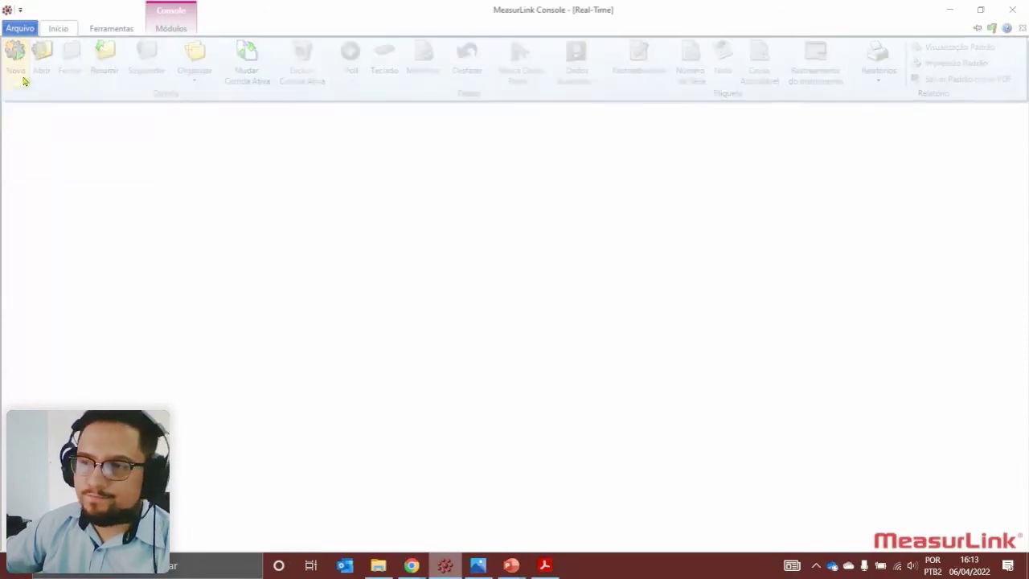
click(52, 70)
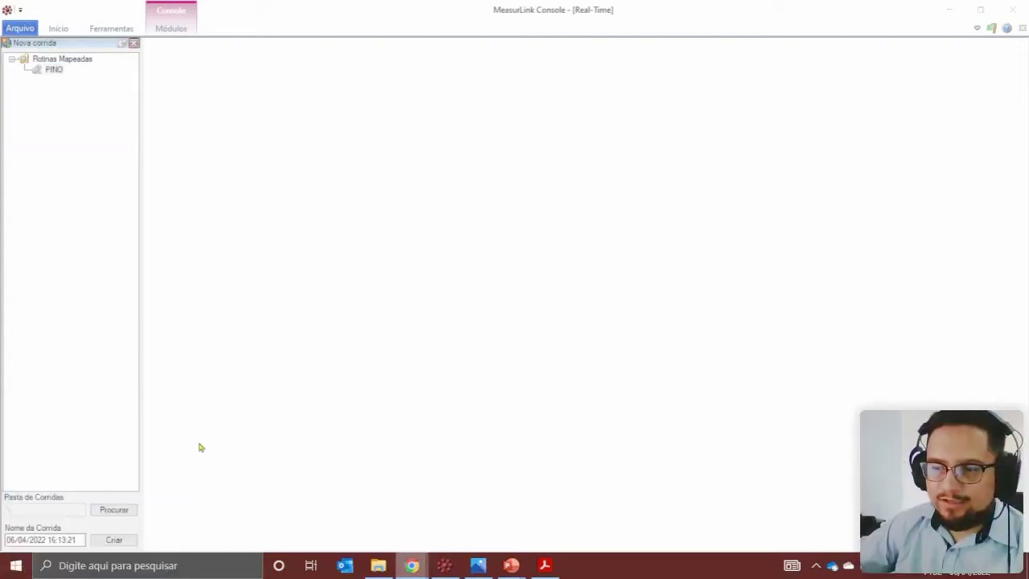
click(99, 540)
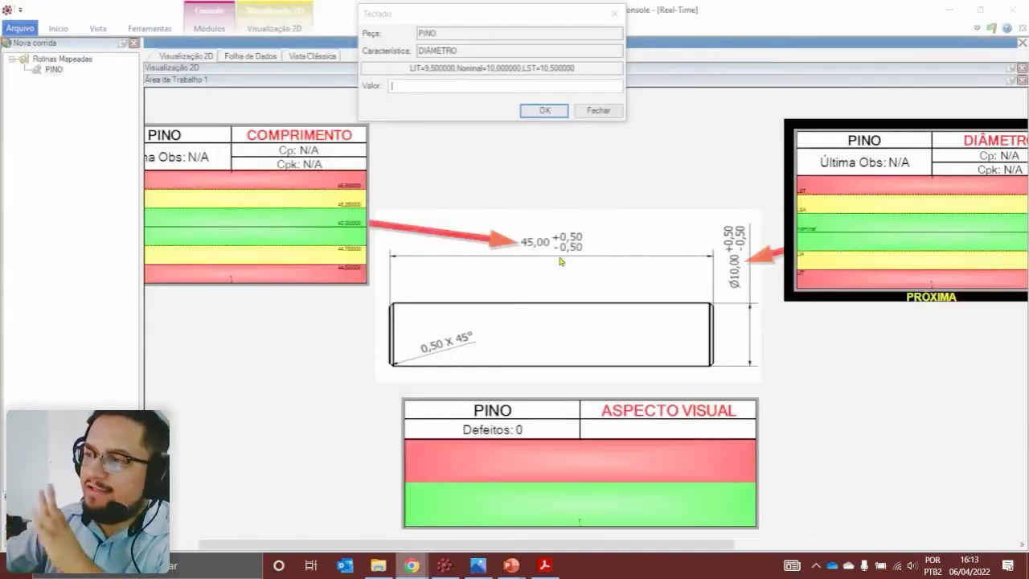
click(601, 110)
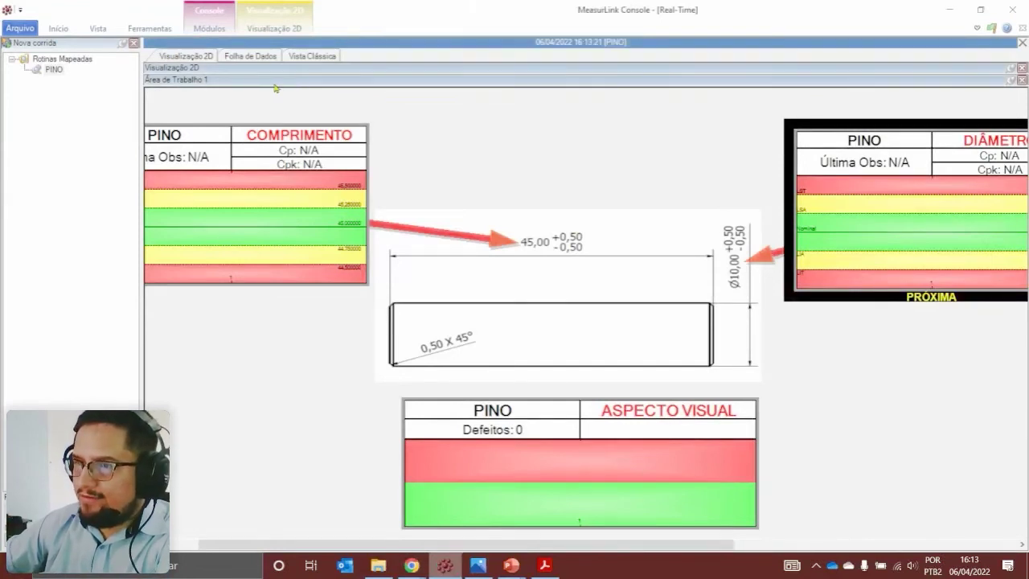
click(136, 45)
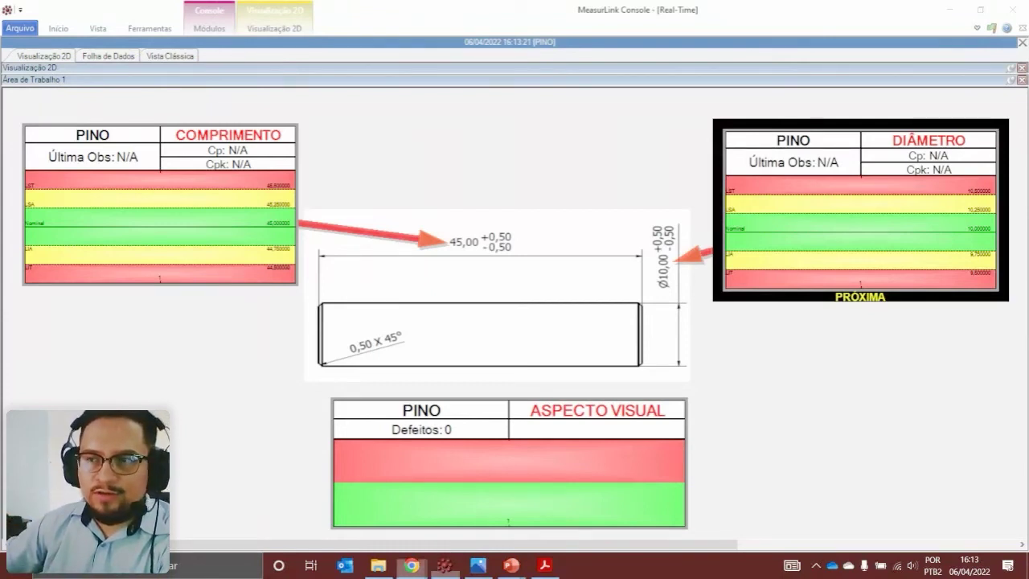
Open manual value entry and record 10,15 for the DIÂMETRO characteristic
click(65, 29)
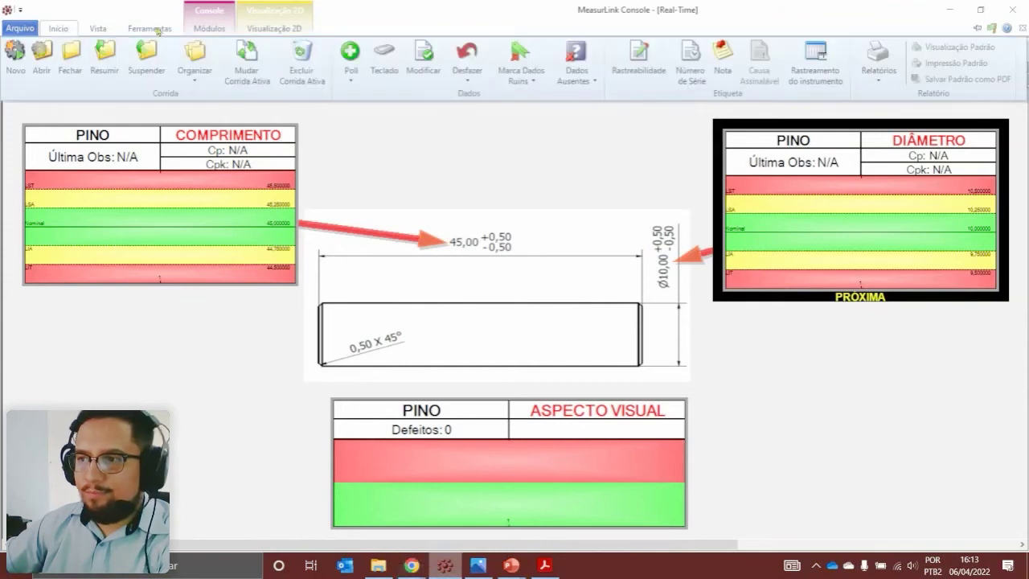
click(383, 54)
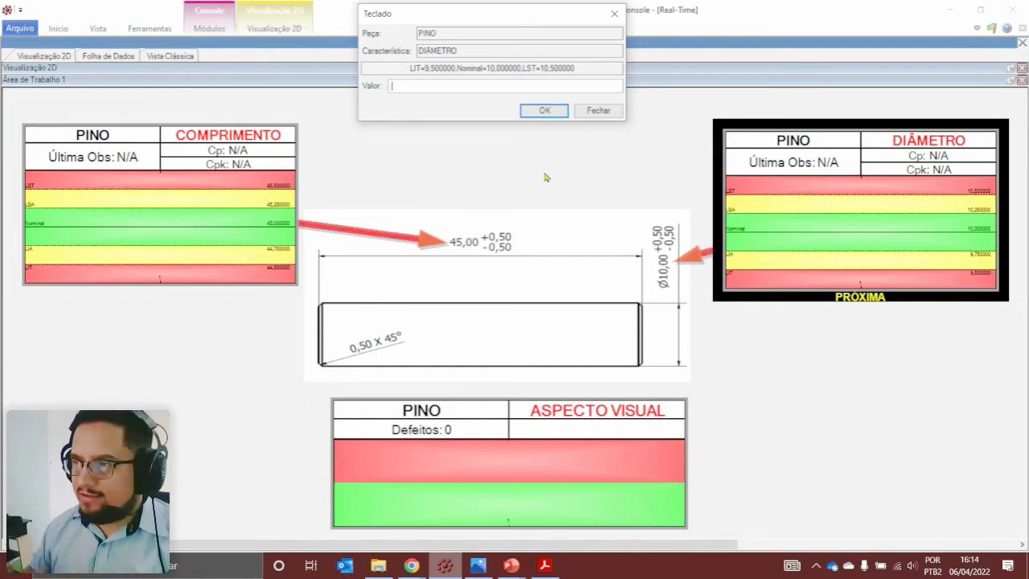
text(10,)
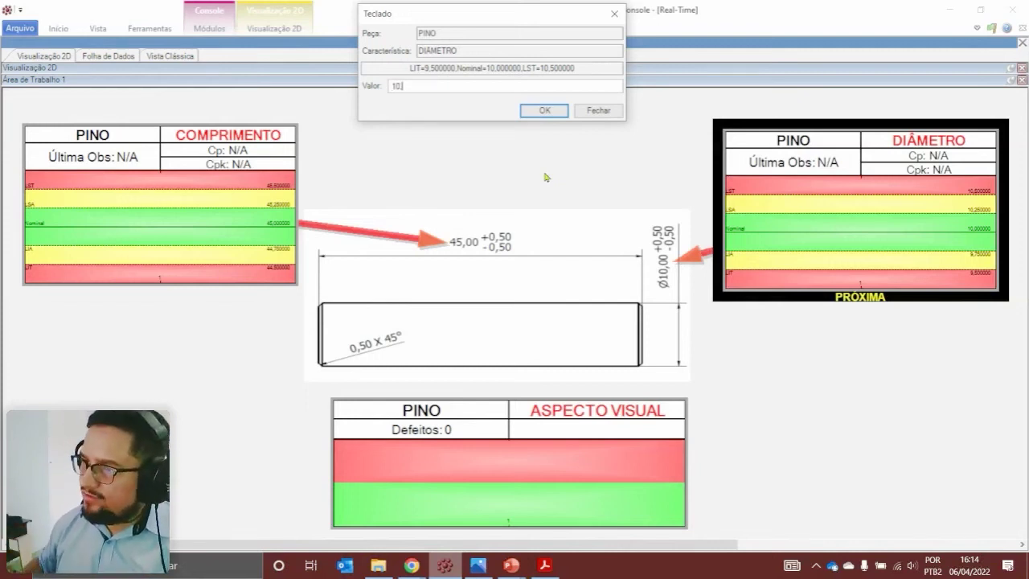
text(15)
key(Return)
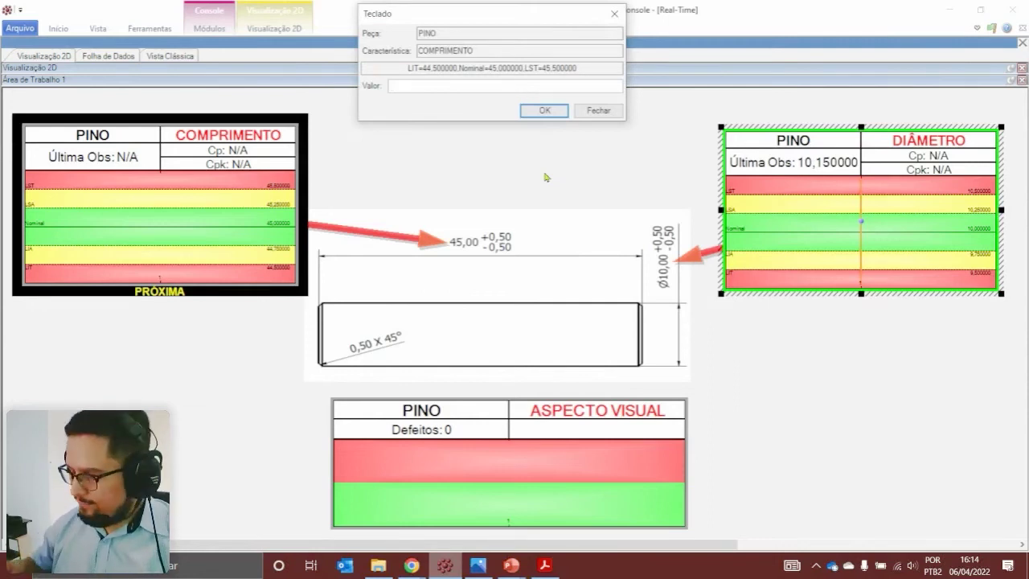
Record 45,58 for the COMPRIMENTO characteristic and acknowledge the data test warning
text(45,)
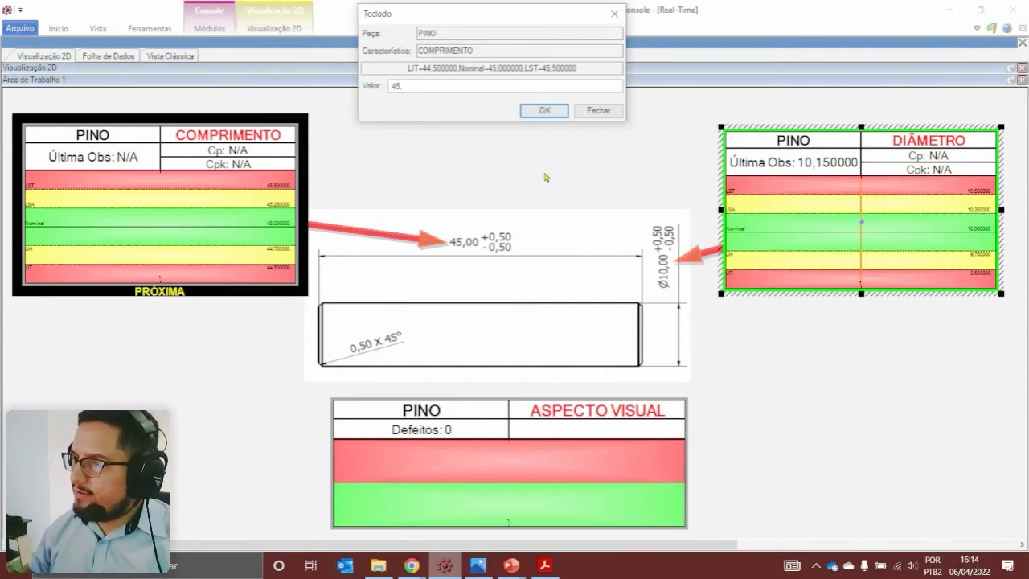
text(58)
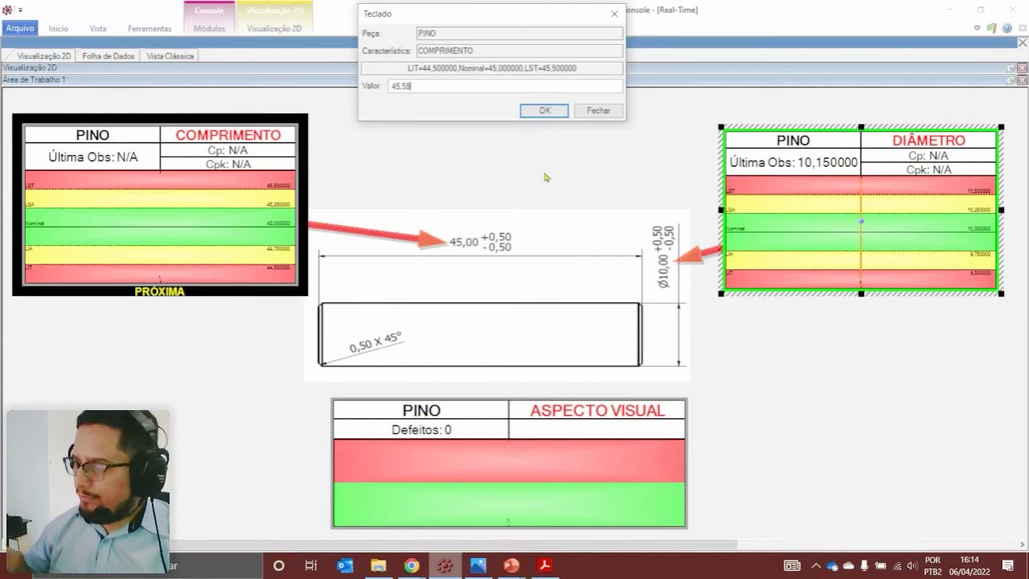
key(Return)
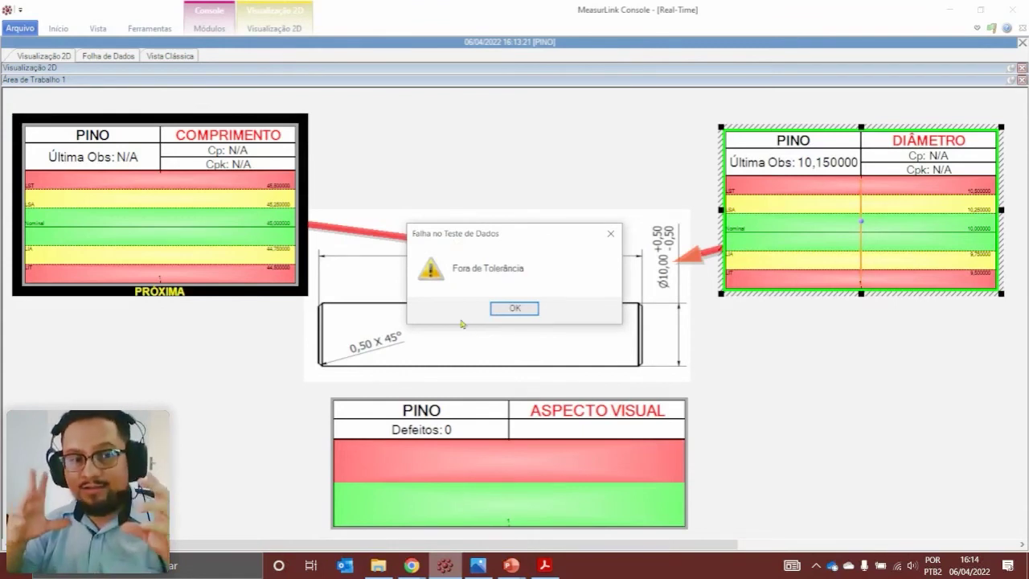
click(510, 307)
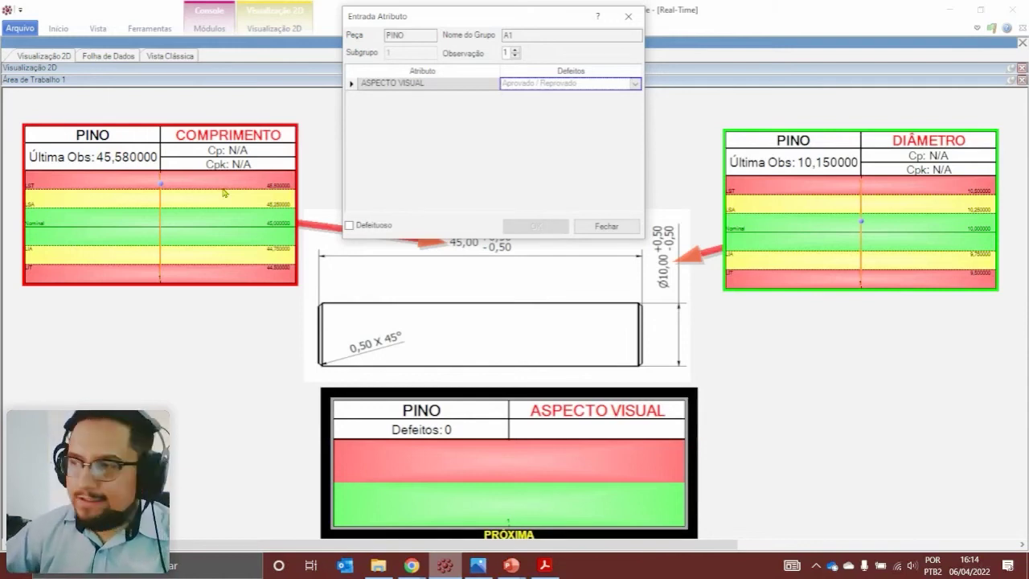
click(556, 85)
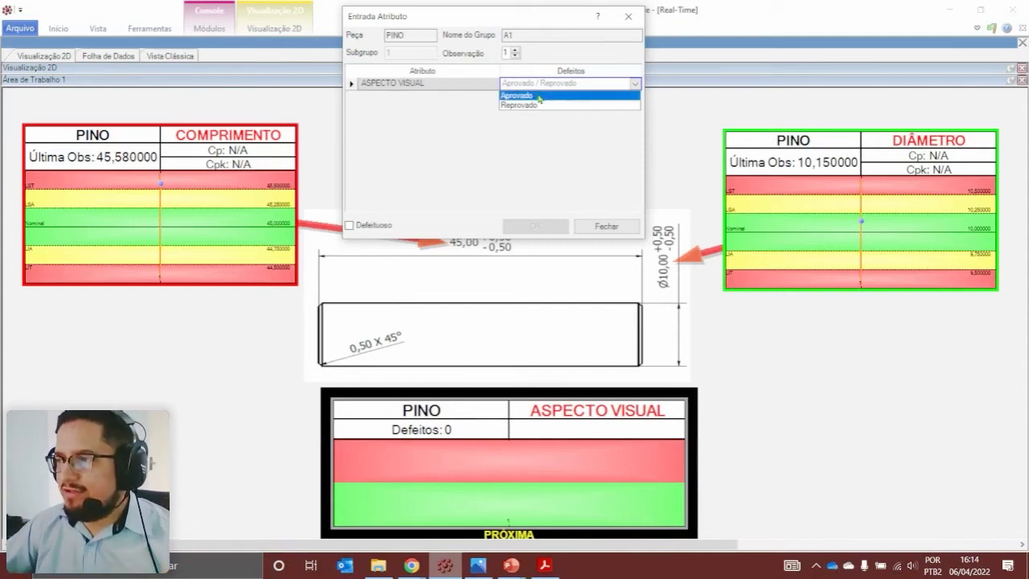
click(539, 96)
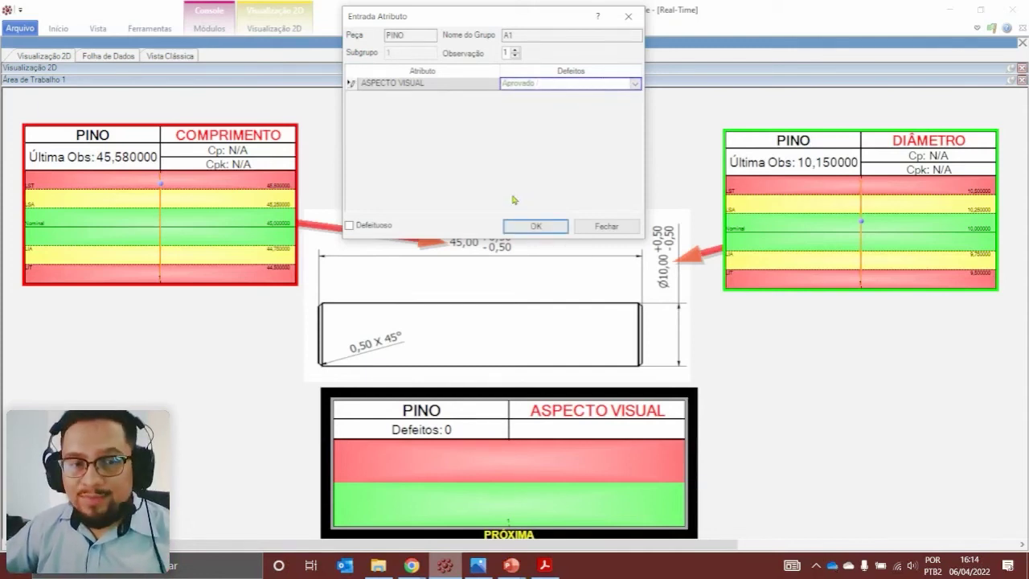
click(607, 225)
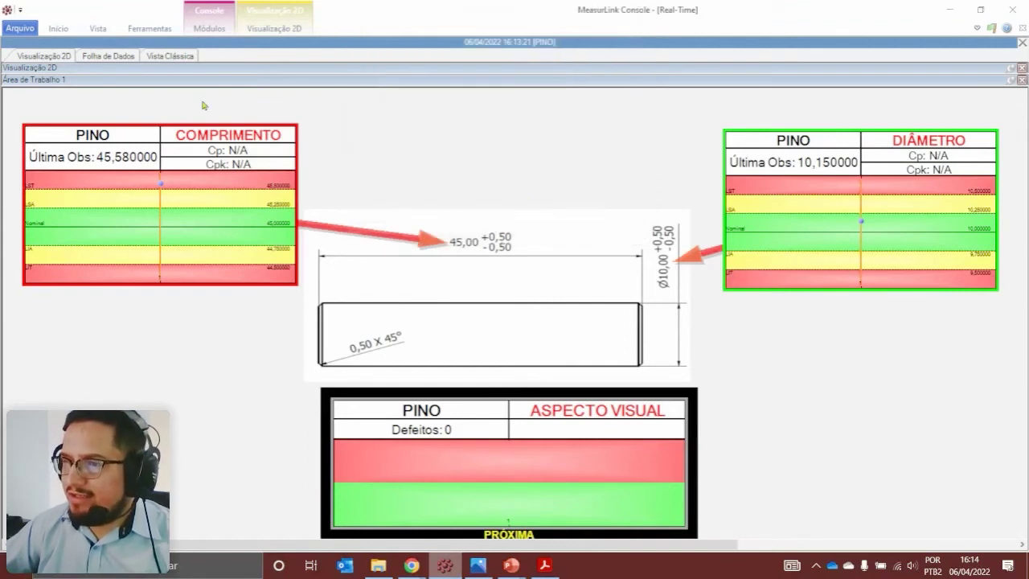
Undo the last observation of the COMPRIMENTO characteristic and confirm its removal
click(61, 34)
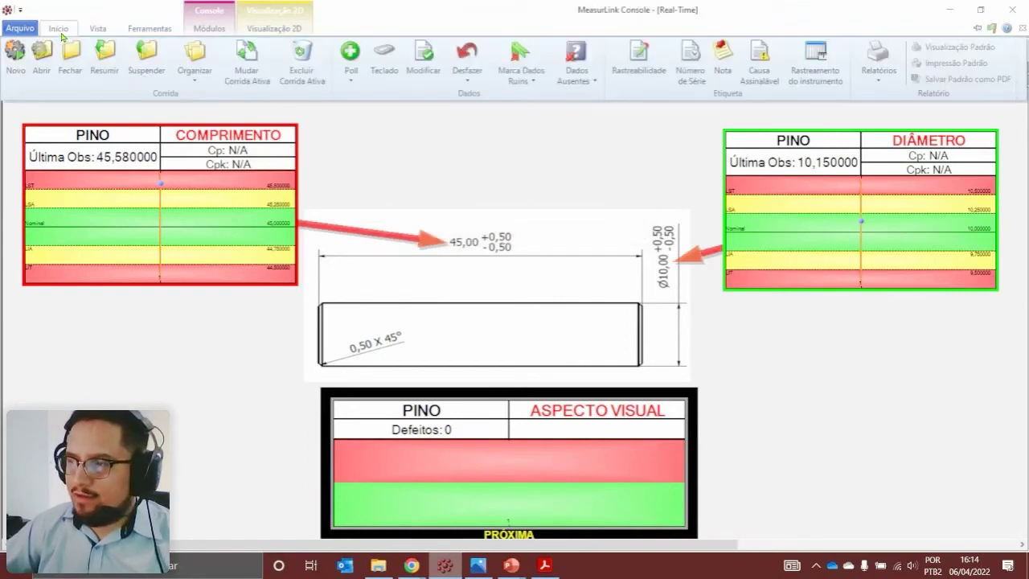
click(479, 83)
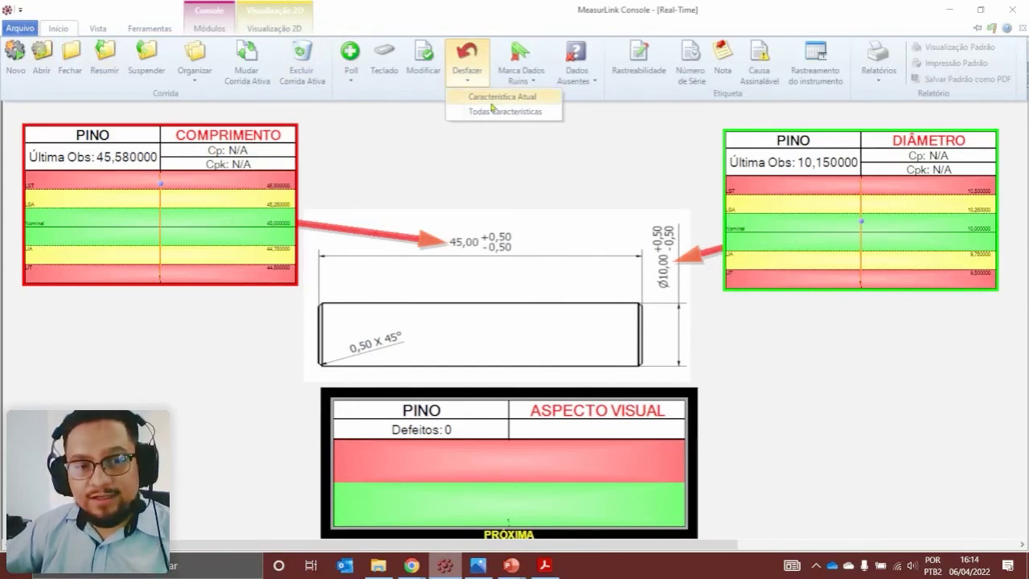
click(494, 106)
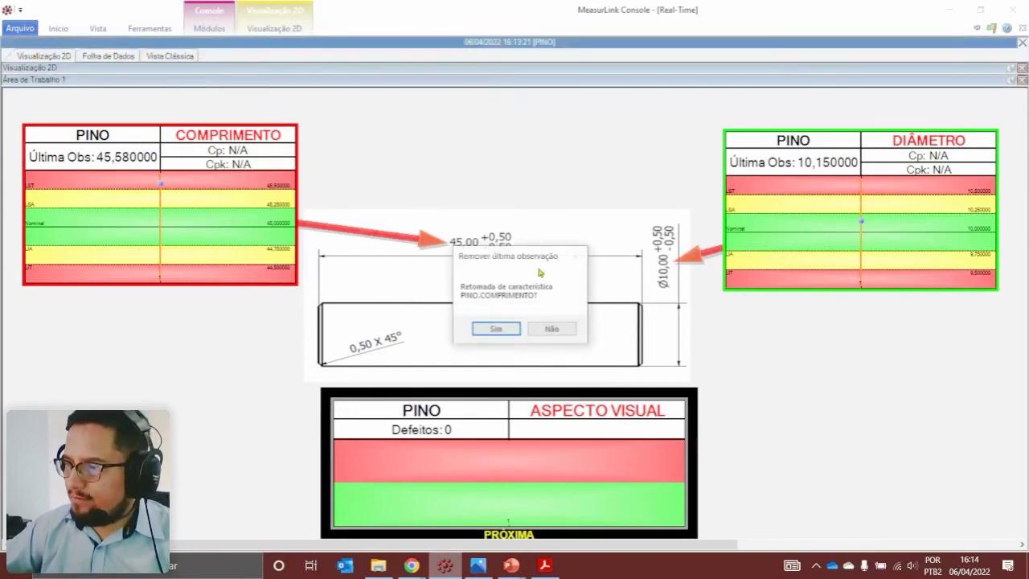
click(496, 329)
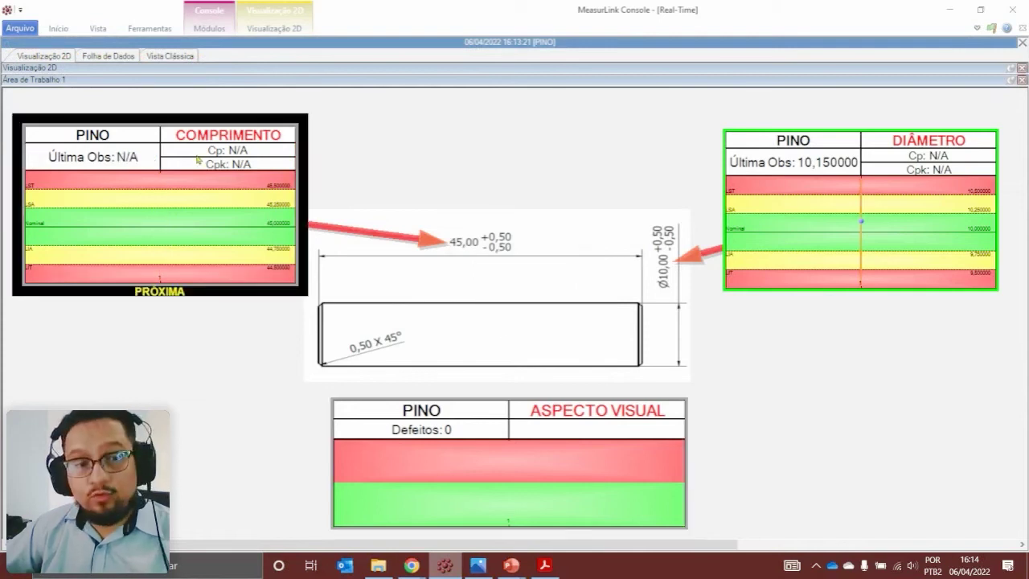
Reopen manual value entry and record 45,12 for the COMPRIMENTO characteristic
click(64, 29)
click(384, 55)
text(45,12)
key(Return)
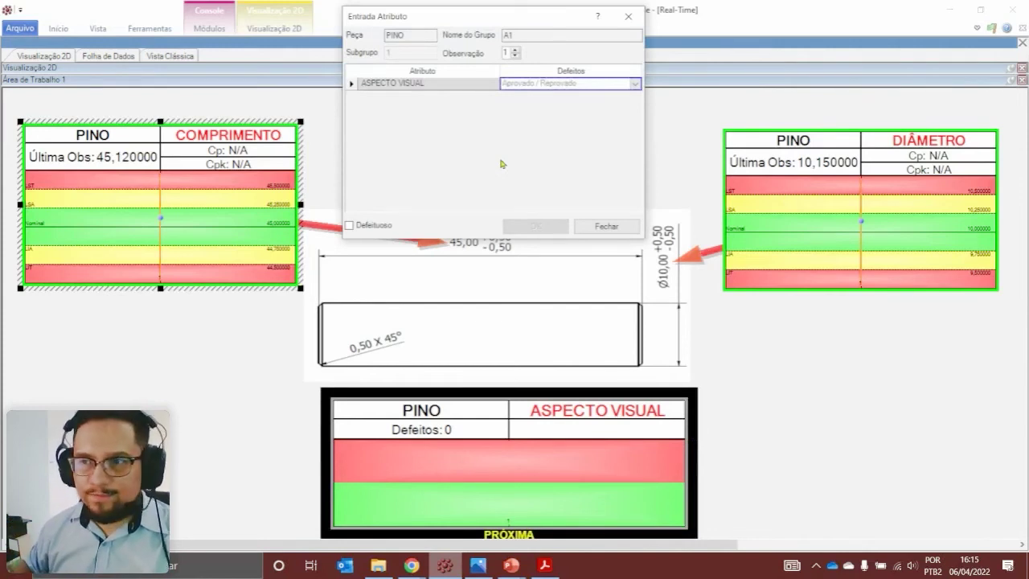
Record Aprovado for the ASPECTO VISUAL attribute and close the value entry dialog
key(Down)
key(Return)
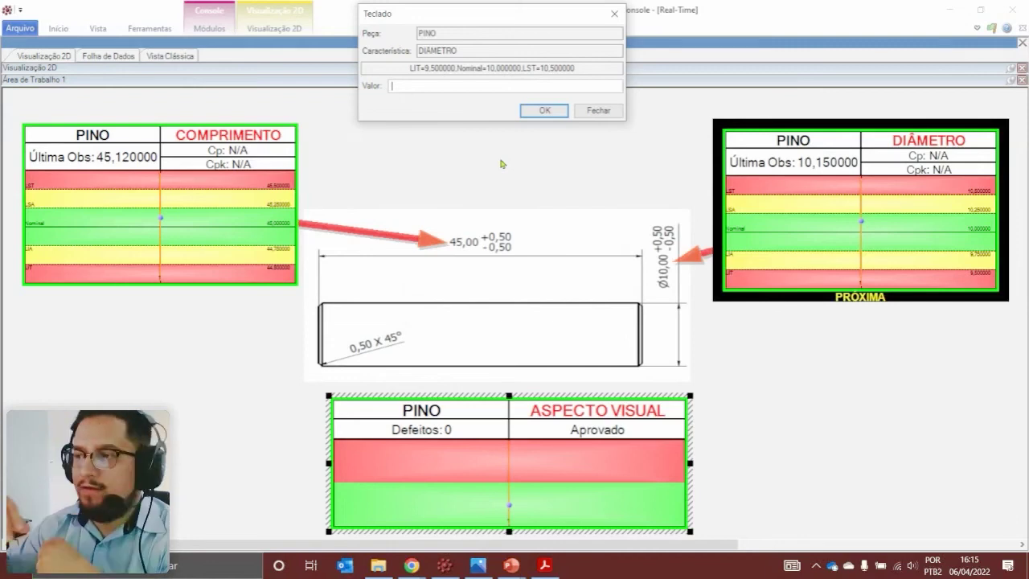
click(600, 112)
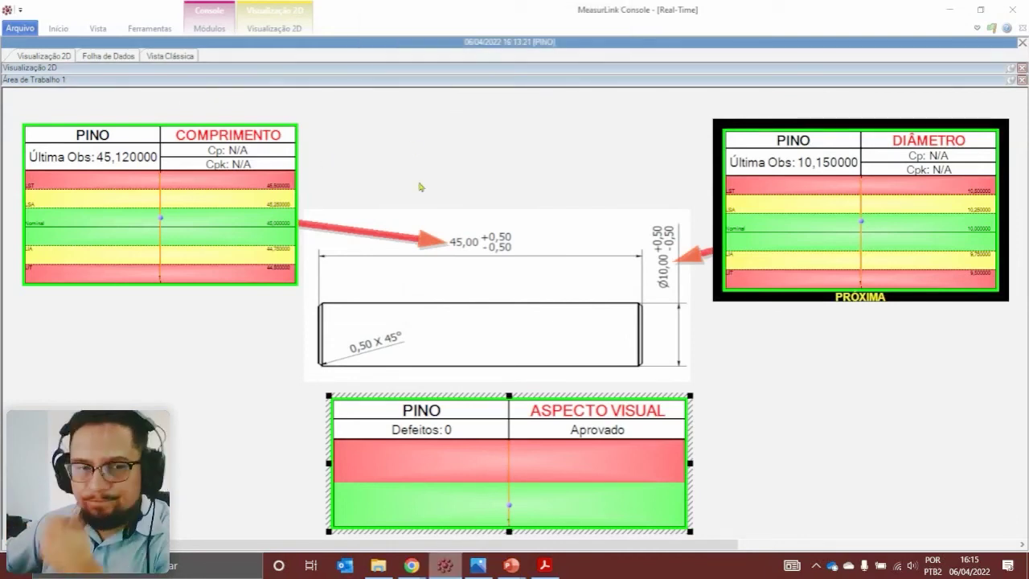
Close the Real-Time run and open the Support Center module
click(1024, 29)
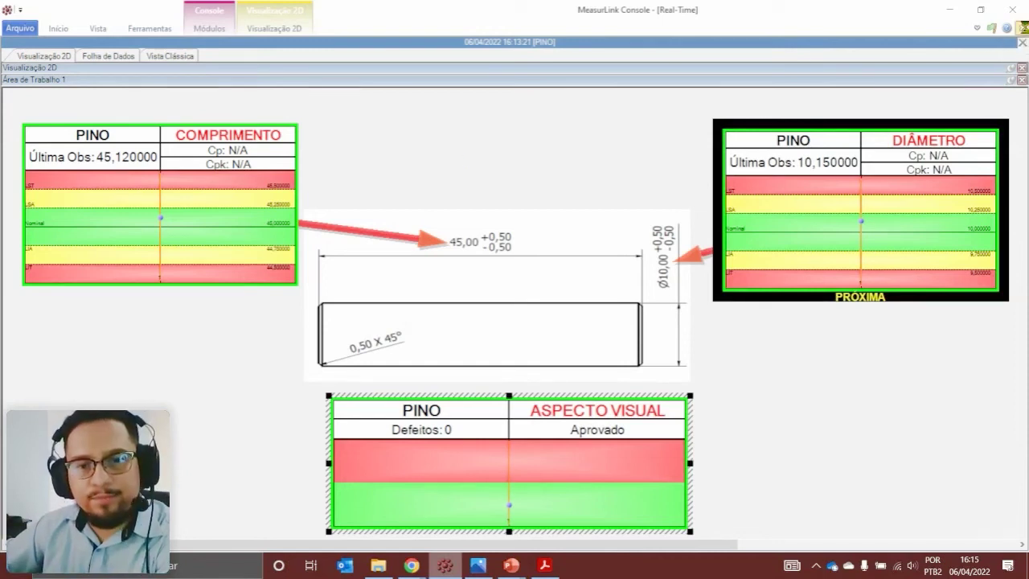
click(484, 328)
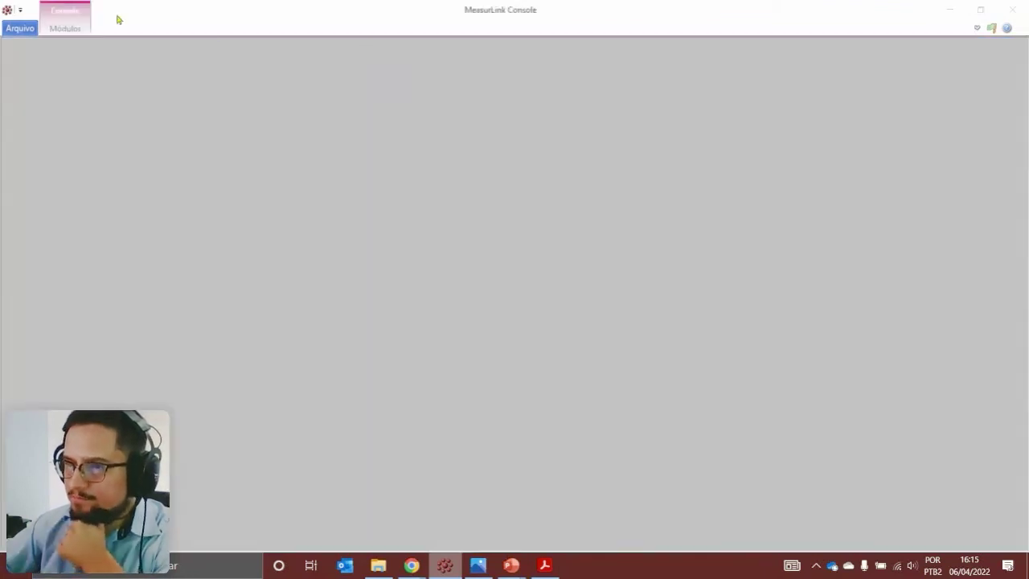
click(77, 33)
click(422, 81)
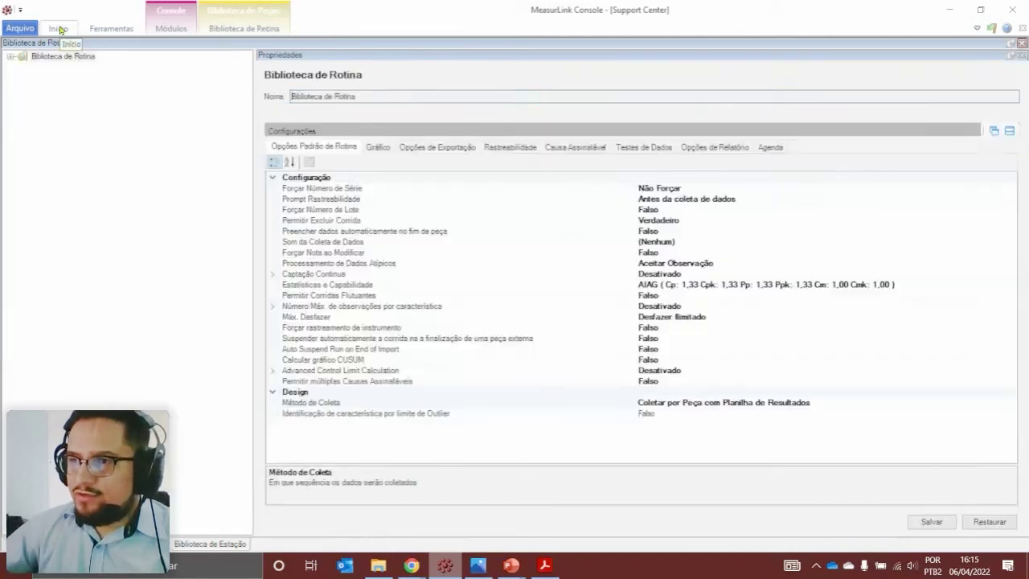
Open the PINO routine in the routine library, widen its properties area, and view its Rastreabilidade settings
click(59, 29)
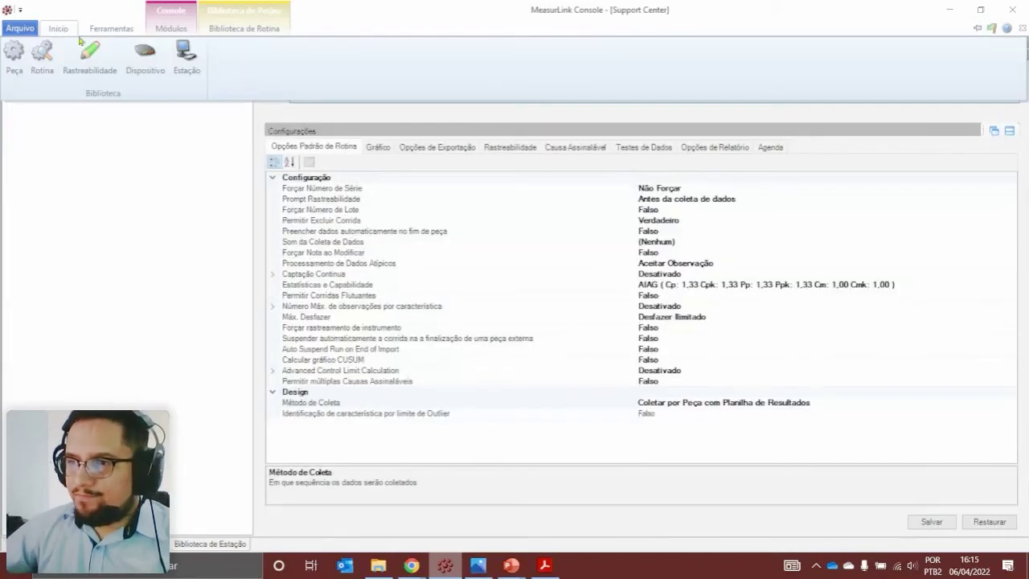
click(42, 60)
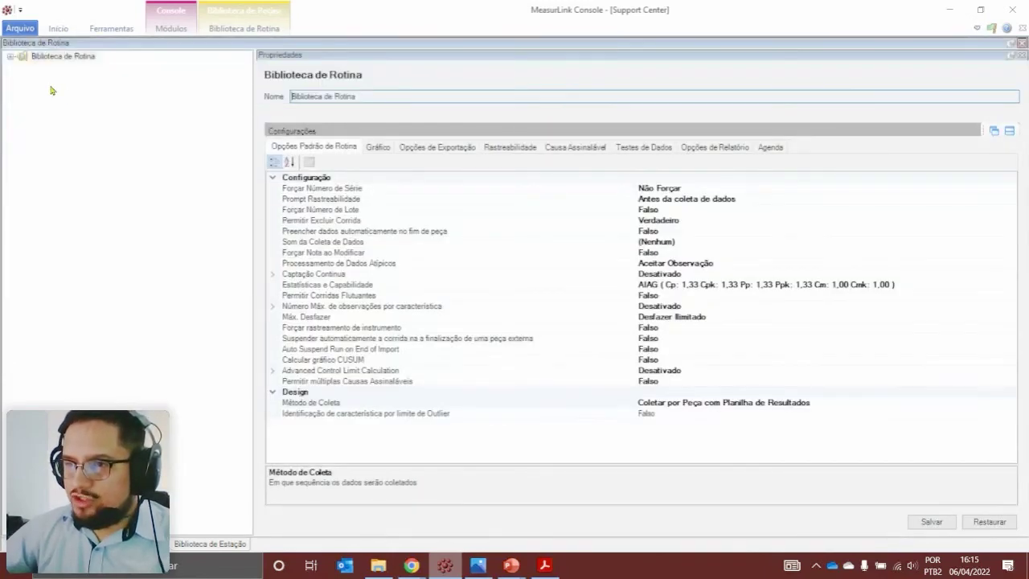
click(39, 70)
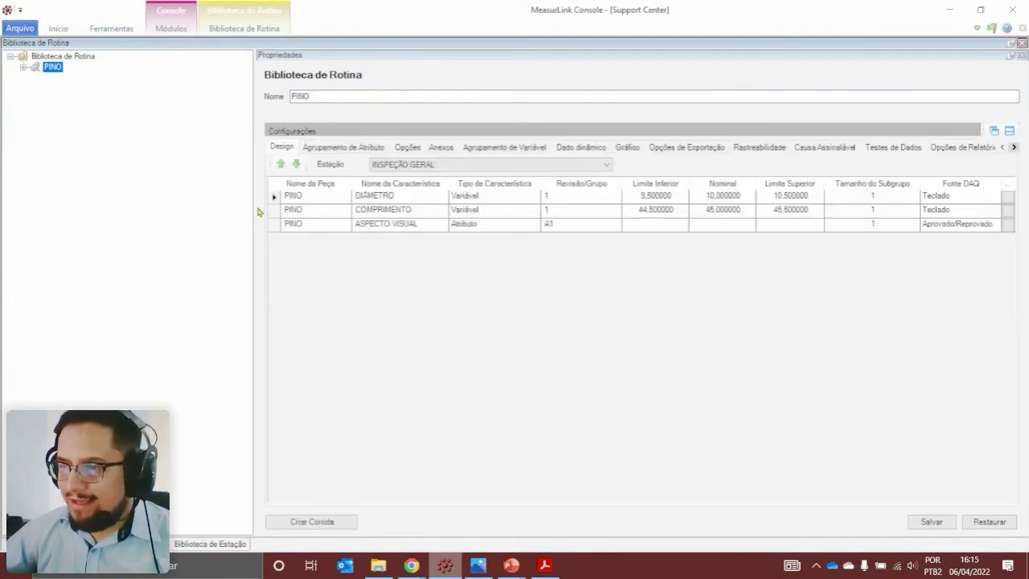
drag(257, 207, 181, 207)
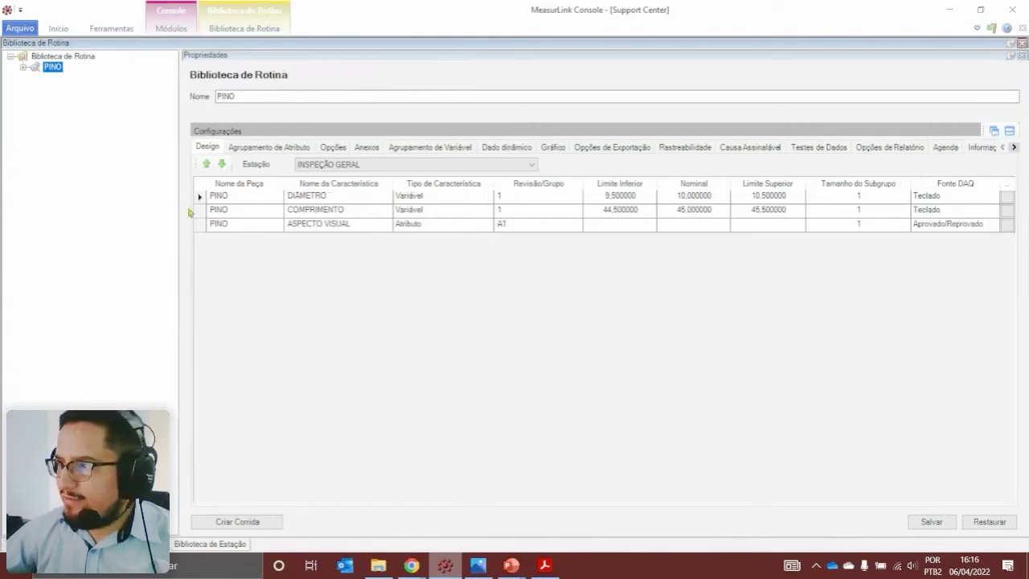
click(687, 149)
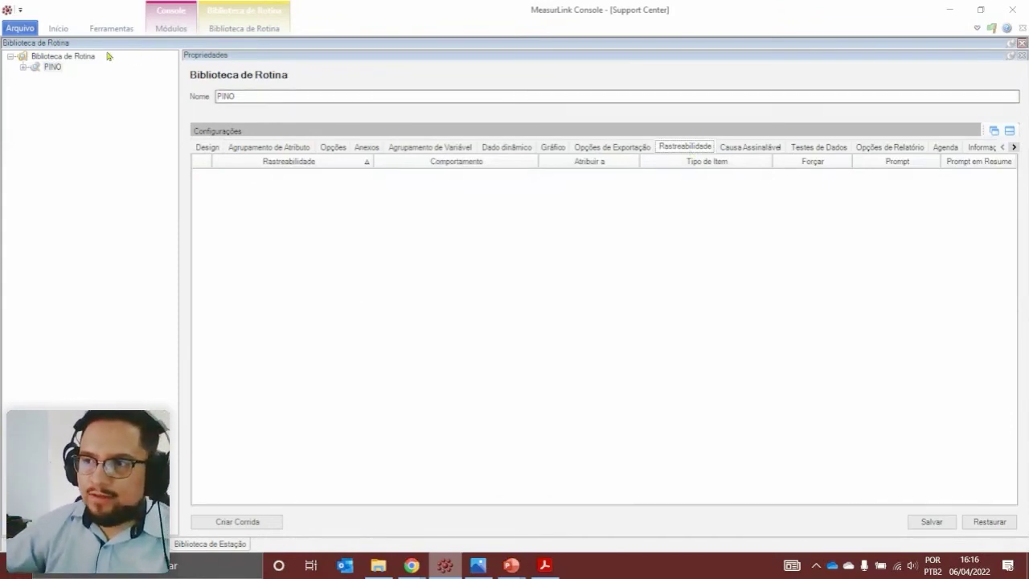
Show the export options of the whole routine library and save the library's settings
click(64, 59)
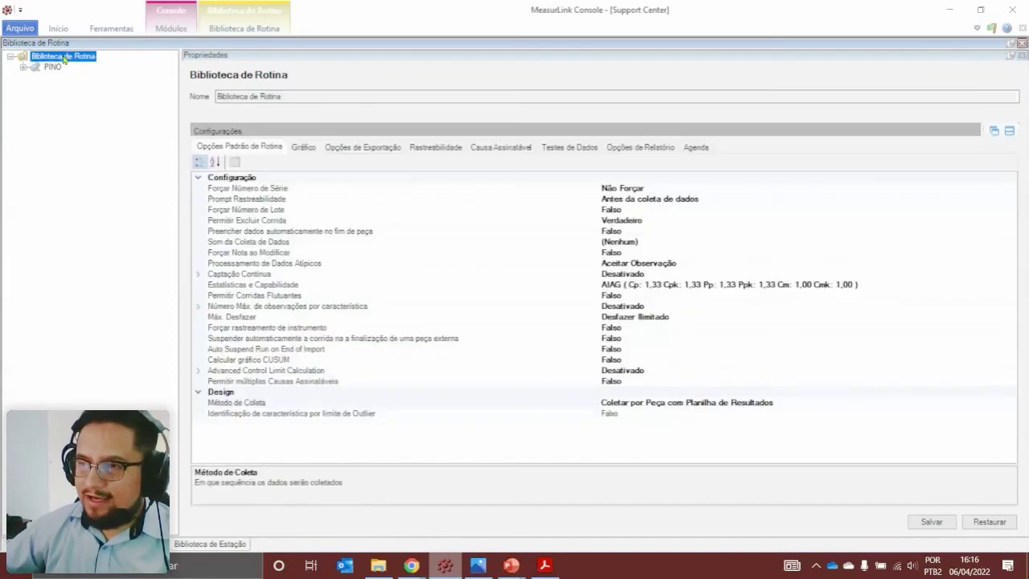
click(356, 149)
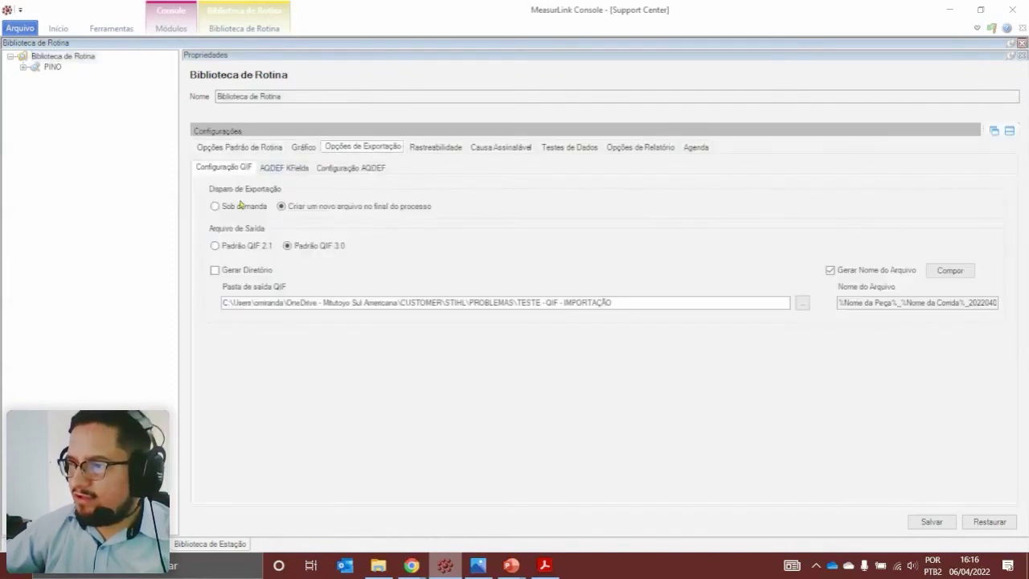
click(931, 522)
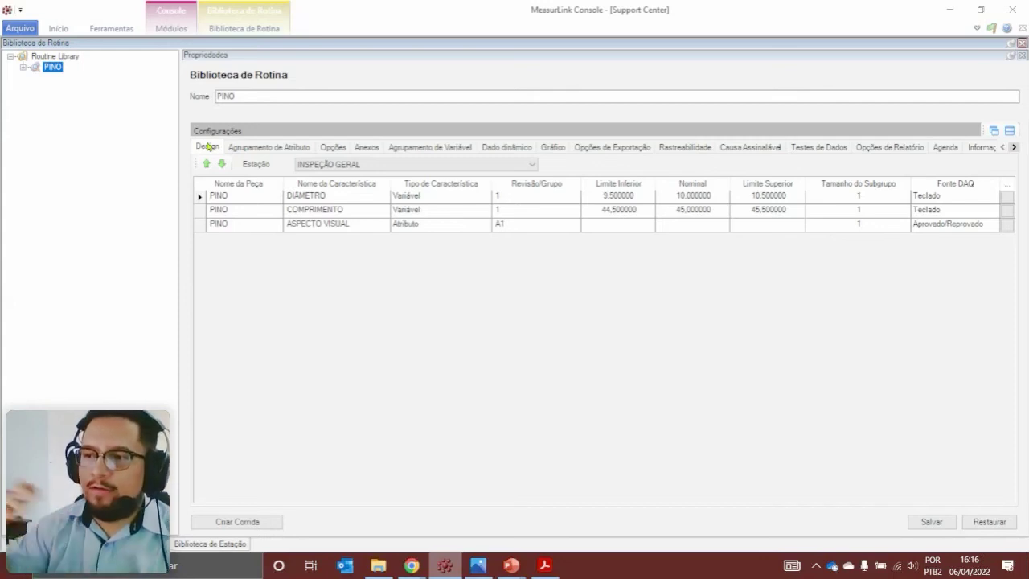
Open the traceability library with a wider properties area and expand its tree of lists
click(61, 30)
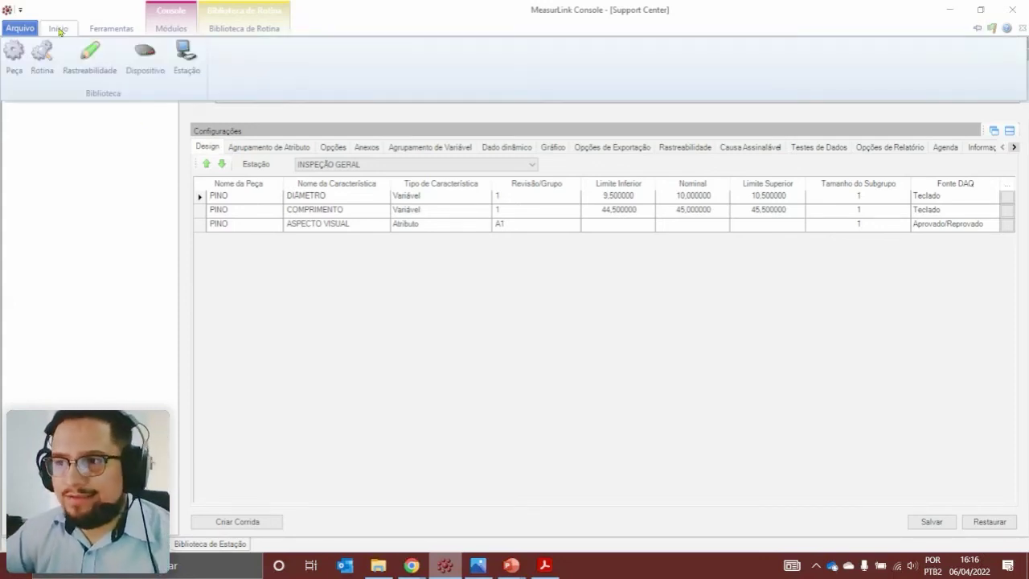
click(108, 72)
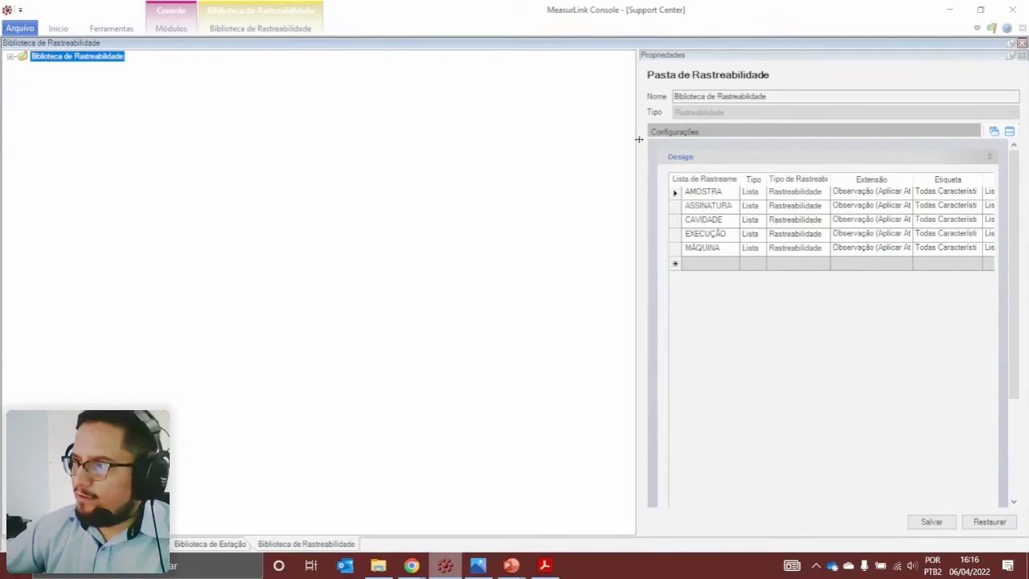
drag(636, 142, 291, 145)
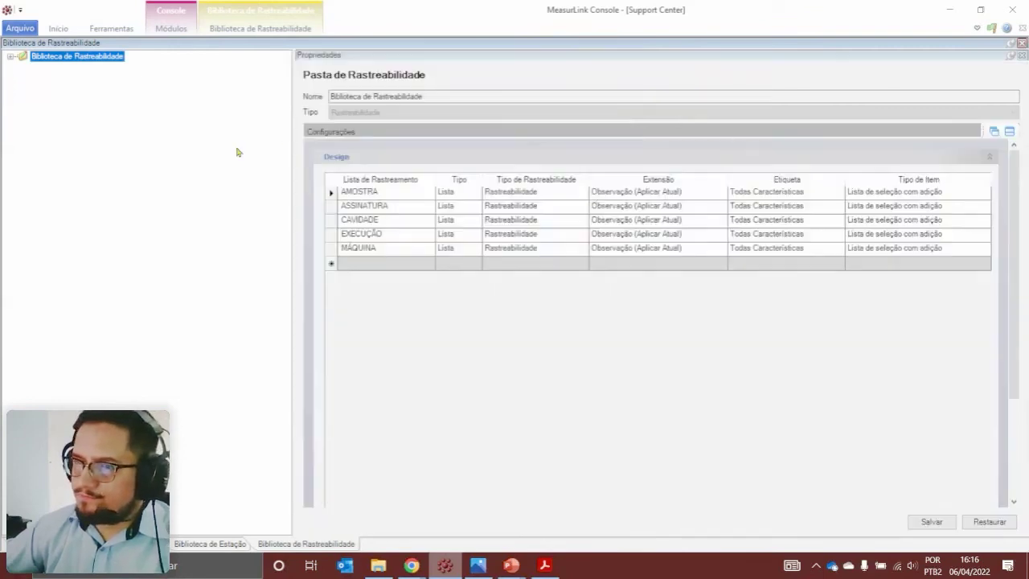
click(11, 57)
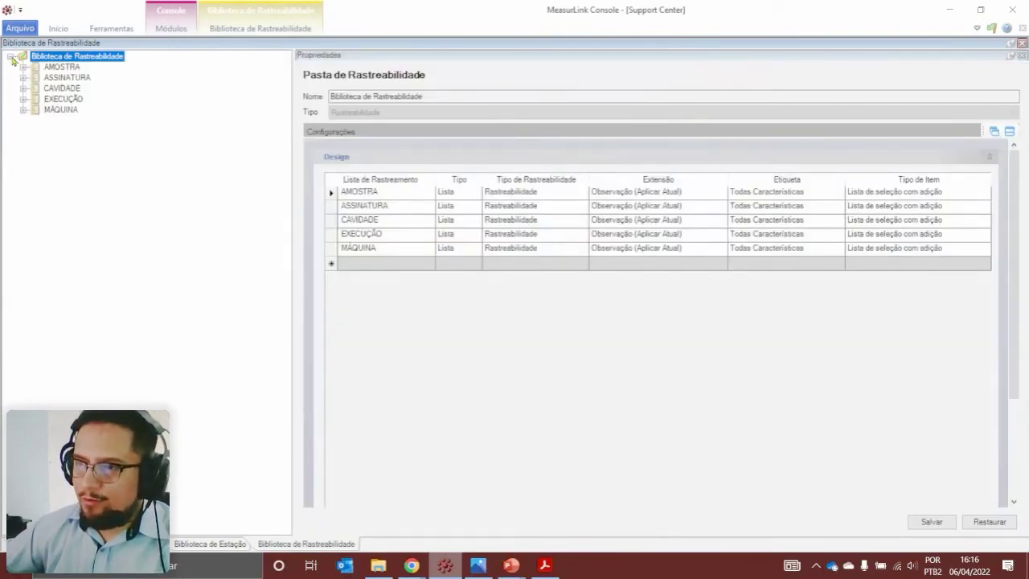
Create a new traceability folder named OUTROS directly under Biblioteca de Rastreabilidade
right_click(57, 60)
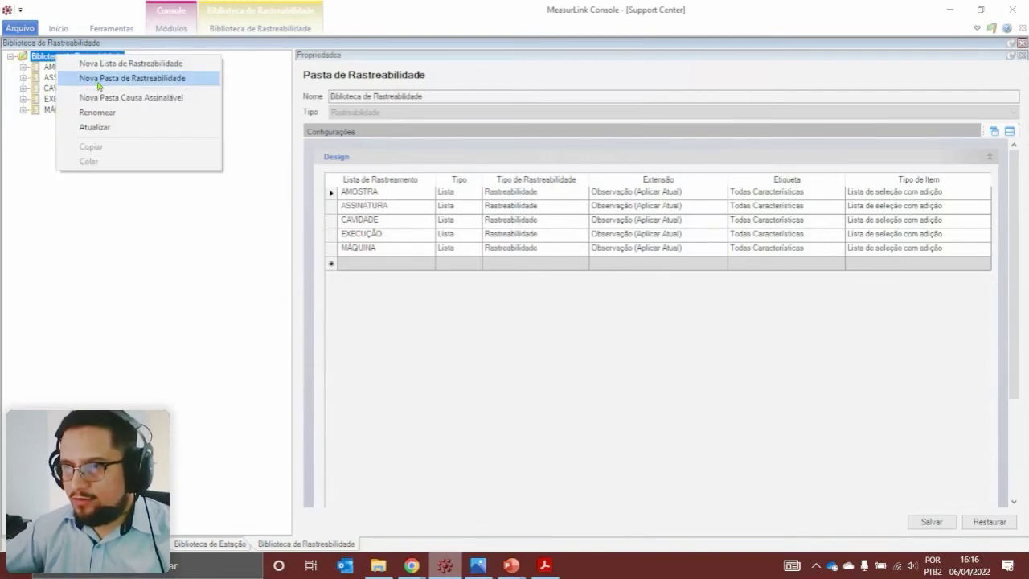
click(99, 81)
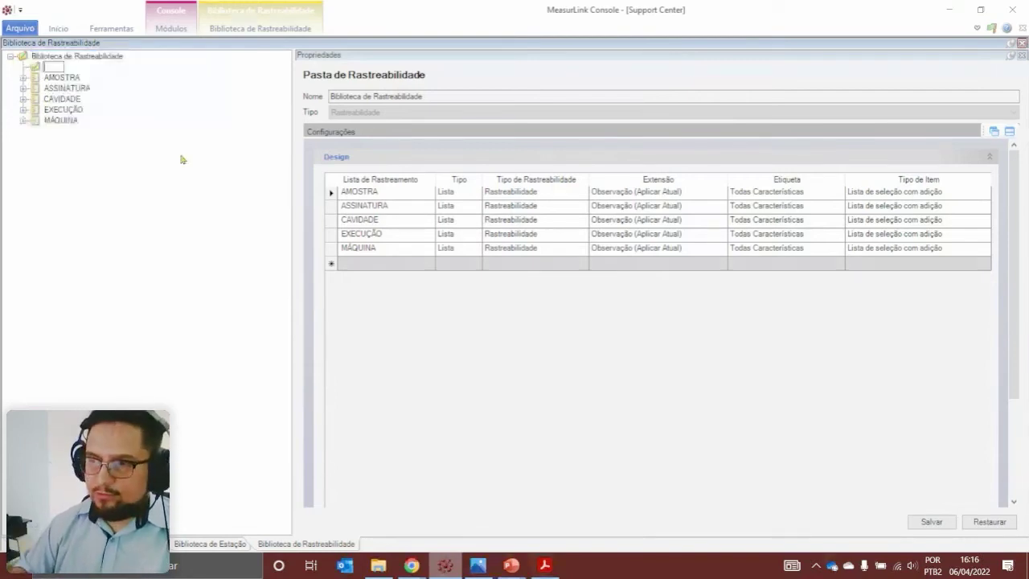
text(OUTROS)
key(Return)
Move the AMOSTRA, ASSINATURA, CAVIDADE, EXECUÇÃO and MÁQUINA lists into the OUTROS folder
click(64, 77)
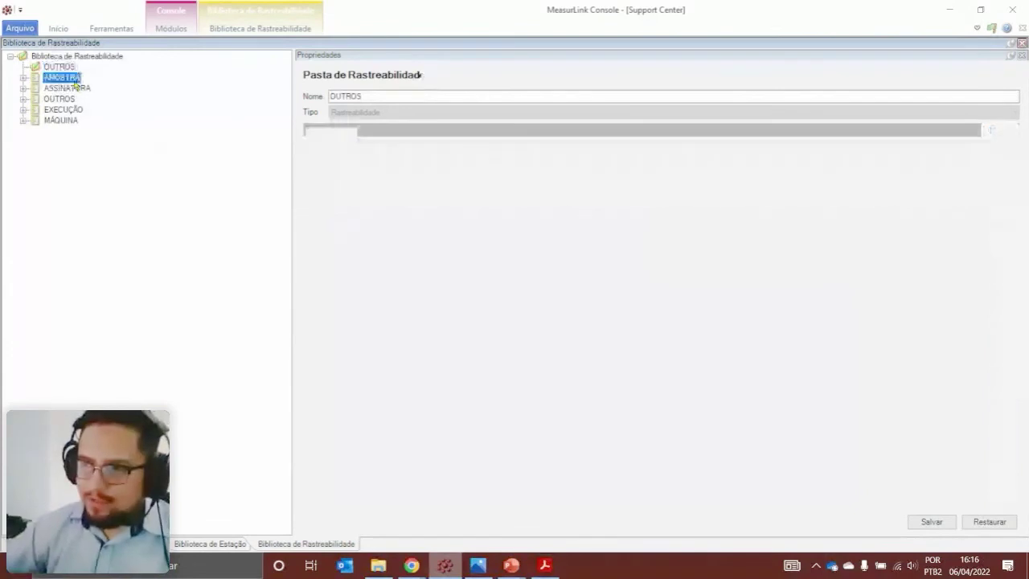
click(67, 121)
shift+click(65, 77)
drag(64, 78, 64, 69)
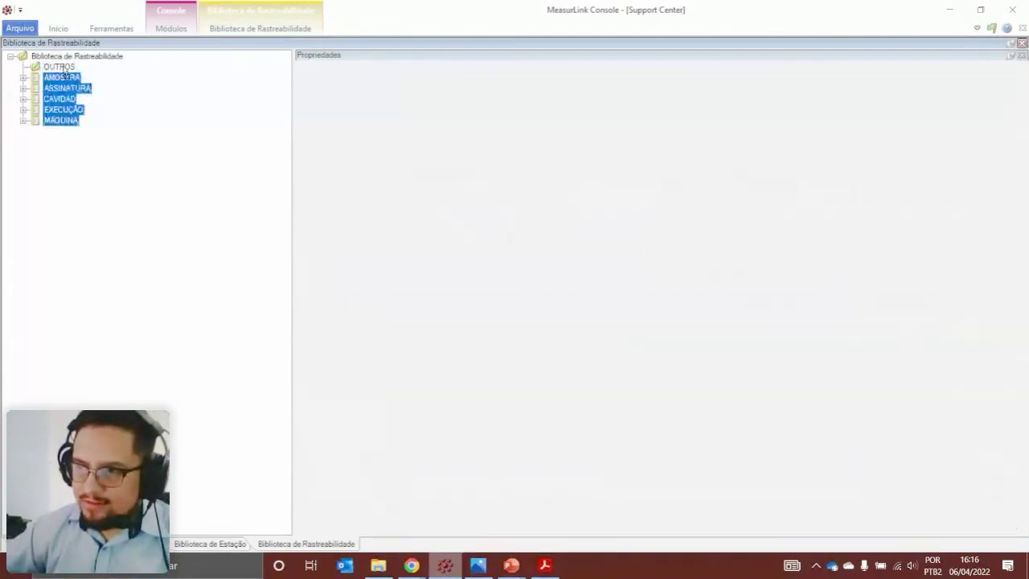
click(24, 67)
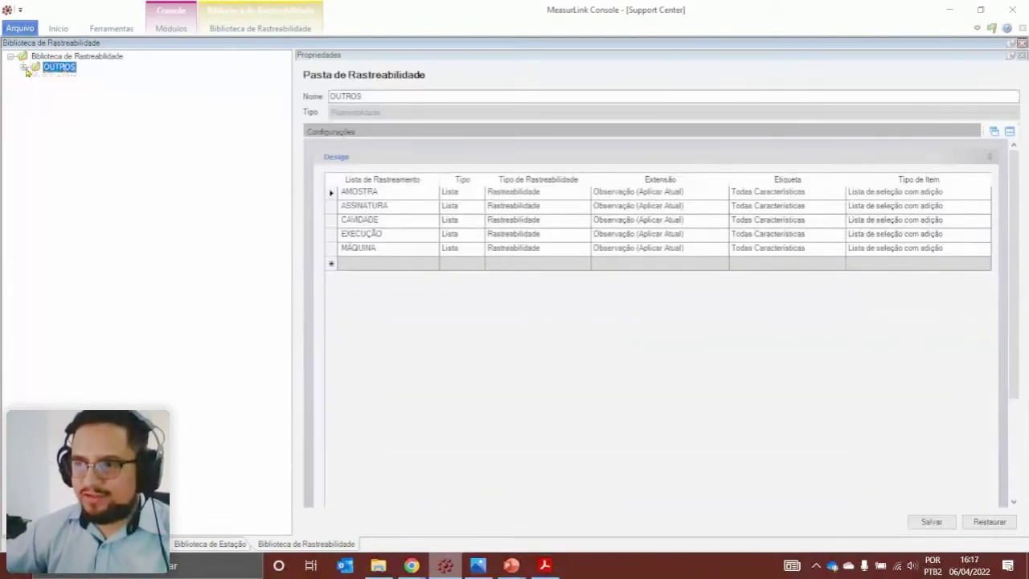
Create another traceability folder named RASTREABILIDADES directly under Biblioteca de Rastreabilidade
click(57, 58)
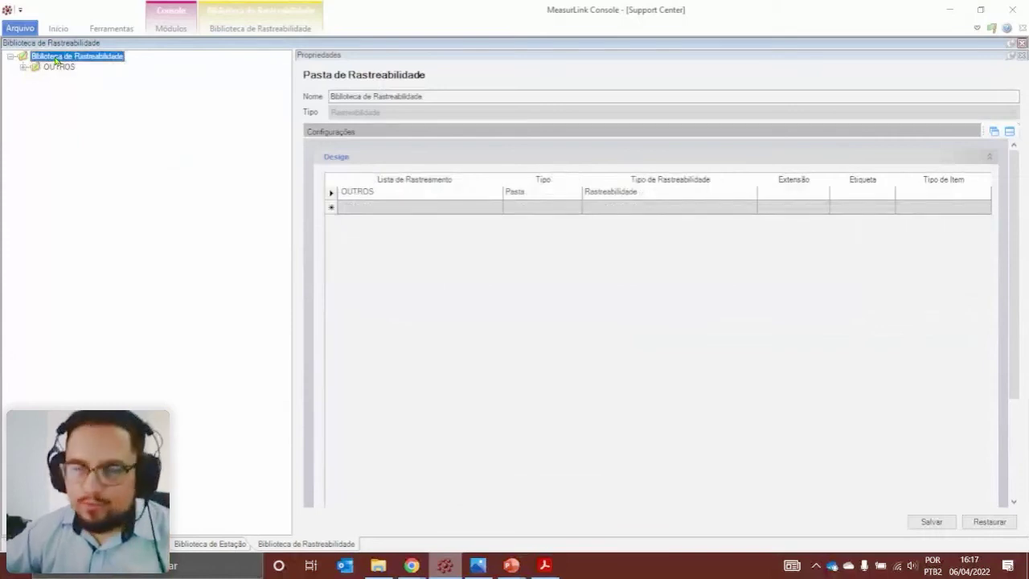
right_click(56, 61)
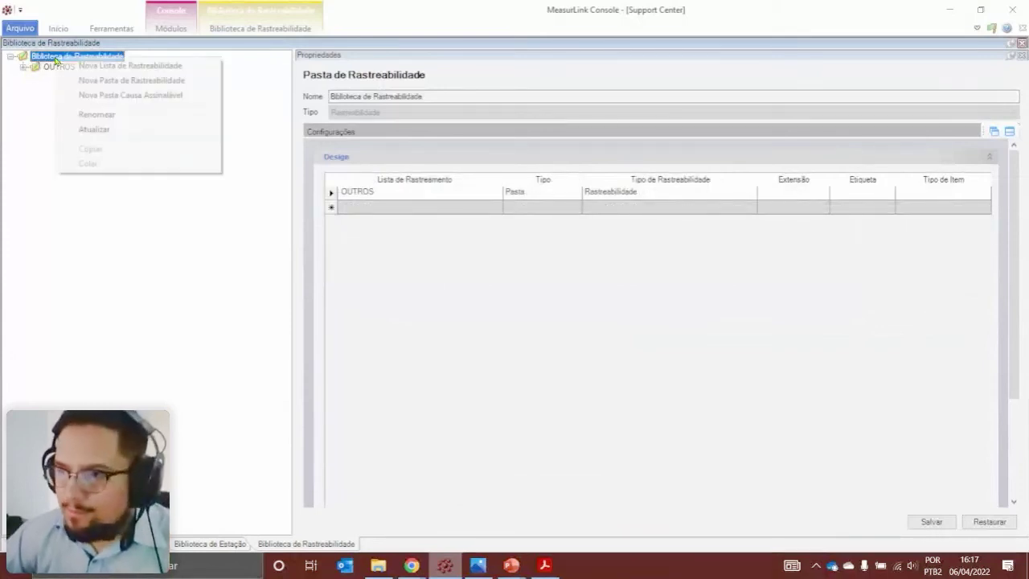
click(99, 81)
text(RASTREABILIDADES)
key(Return)
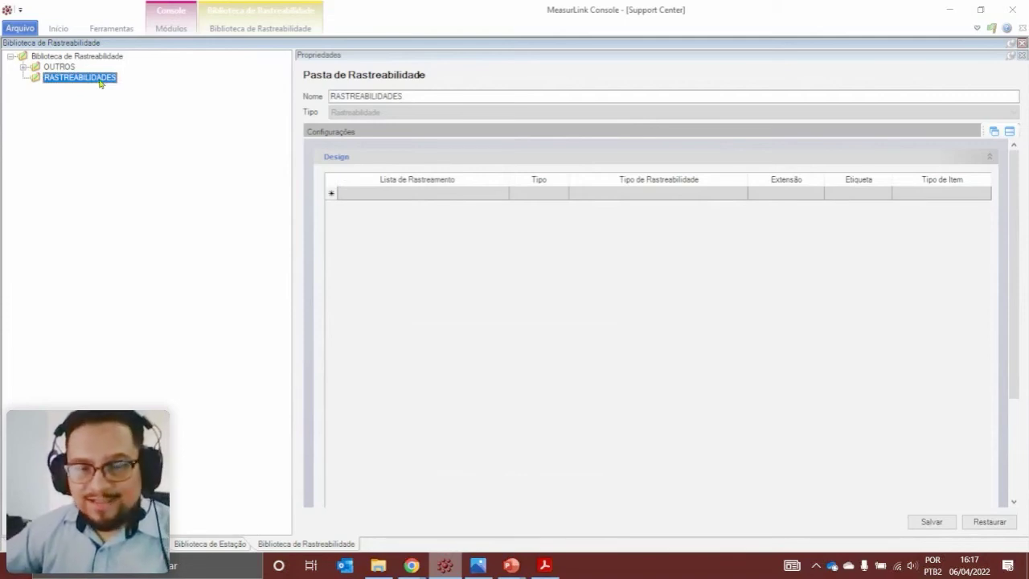
Create a new traceability list named OPERADOR inside the RASTREABILIDADES folder
right_click(101, 83)
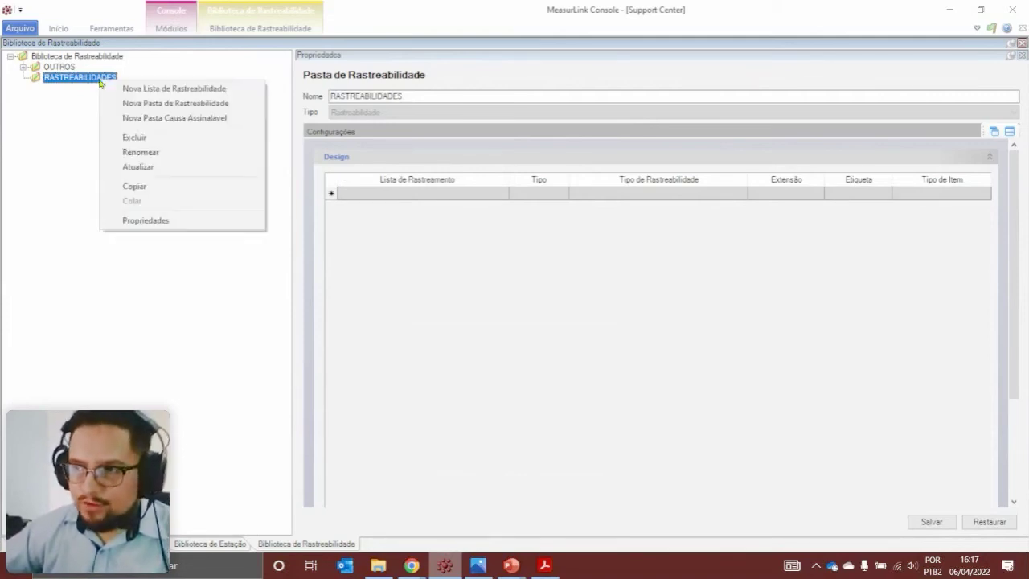
click(175, 89)
text(OPERADOR)
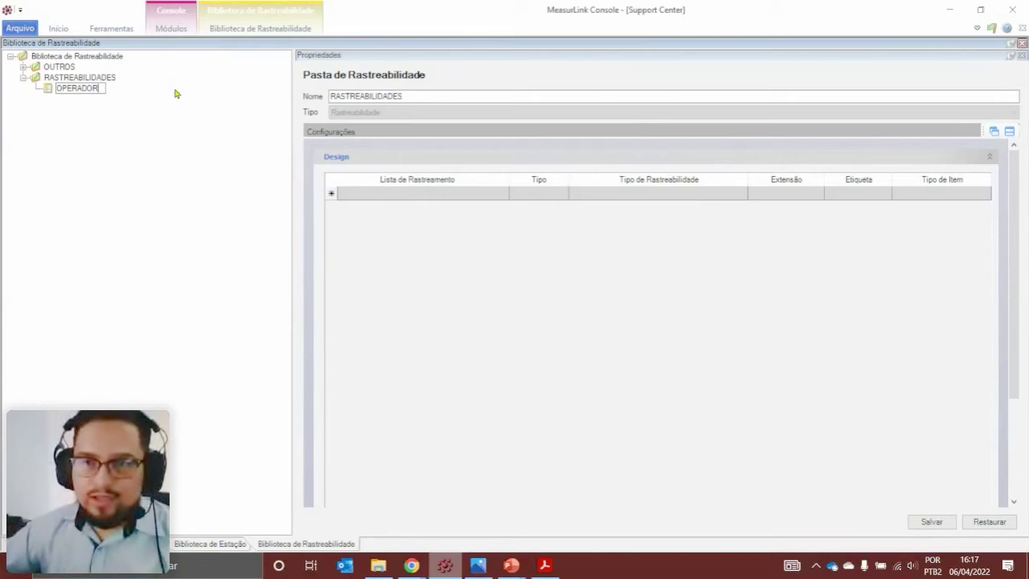
key(Return)
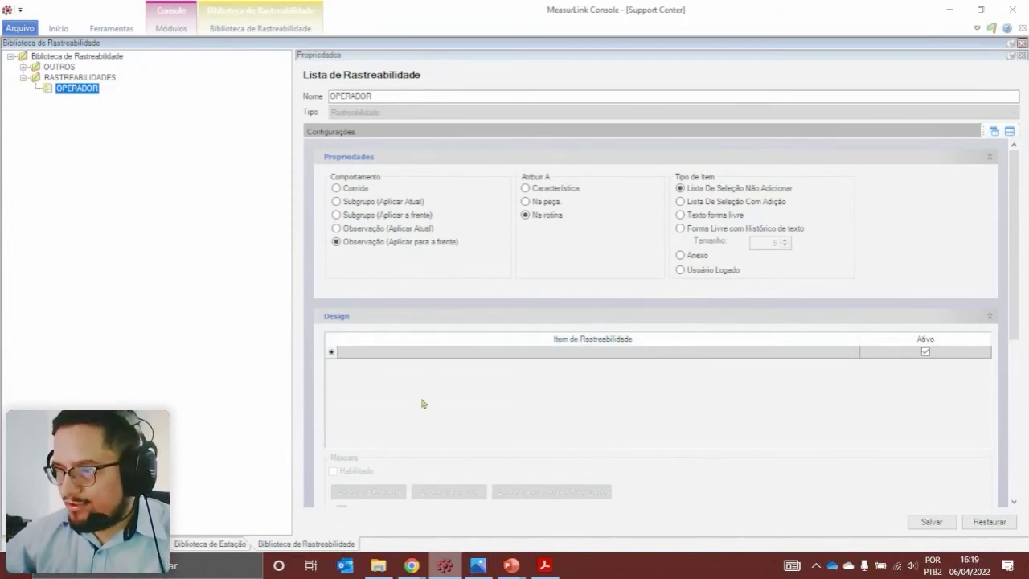
Add four operator first names as active traceability items in the OPERADOR list
click(442, 351)
text(OSMAR)
key(Tab)
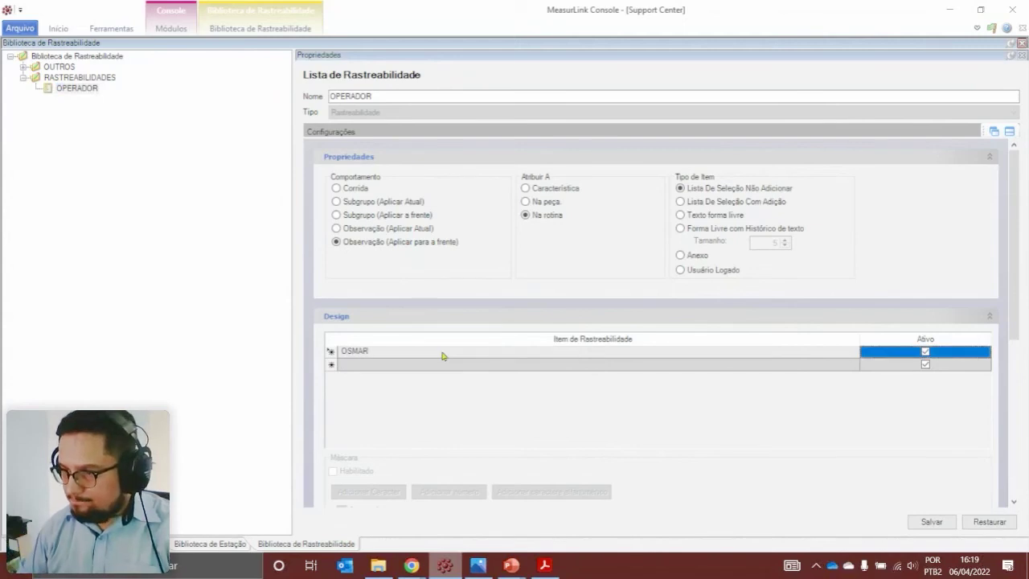
key(Return)
text(LUIZ)
key(Tab)
key(Return)
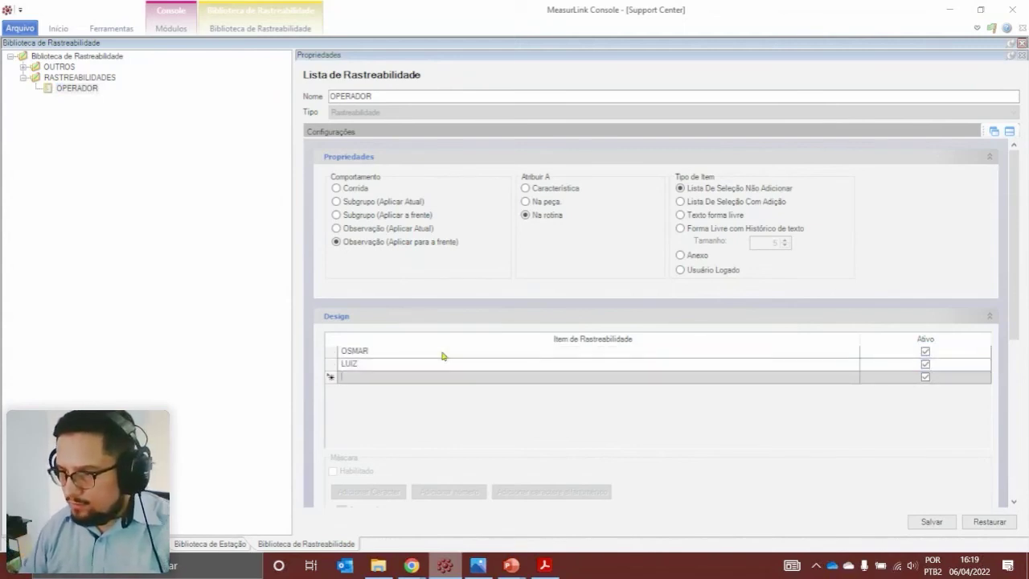
text(VITOR)
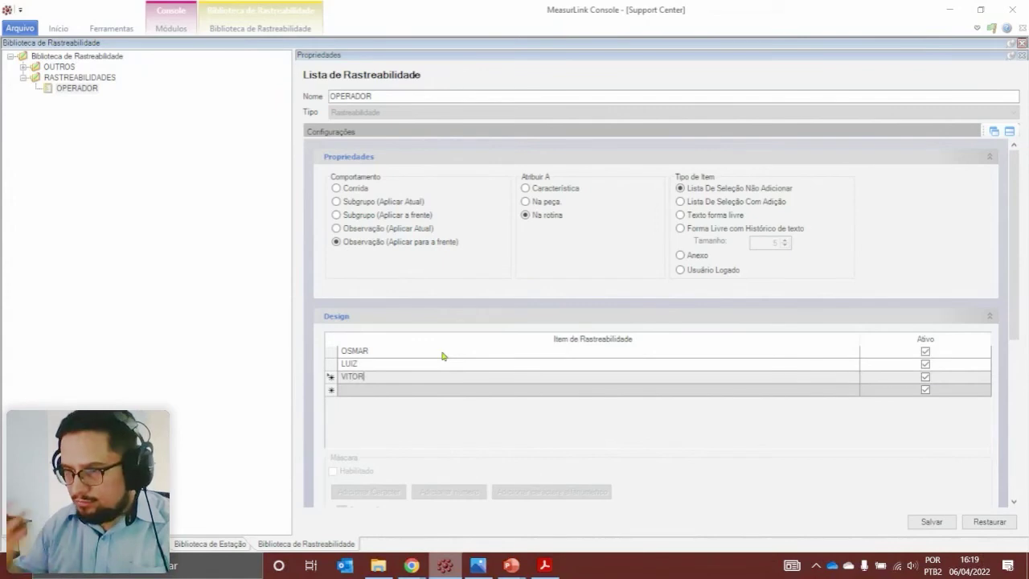
key(Tab)
key(Return)
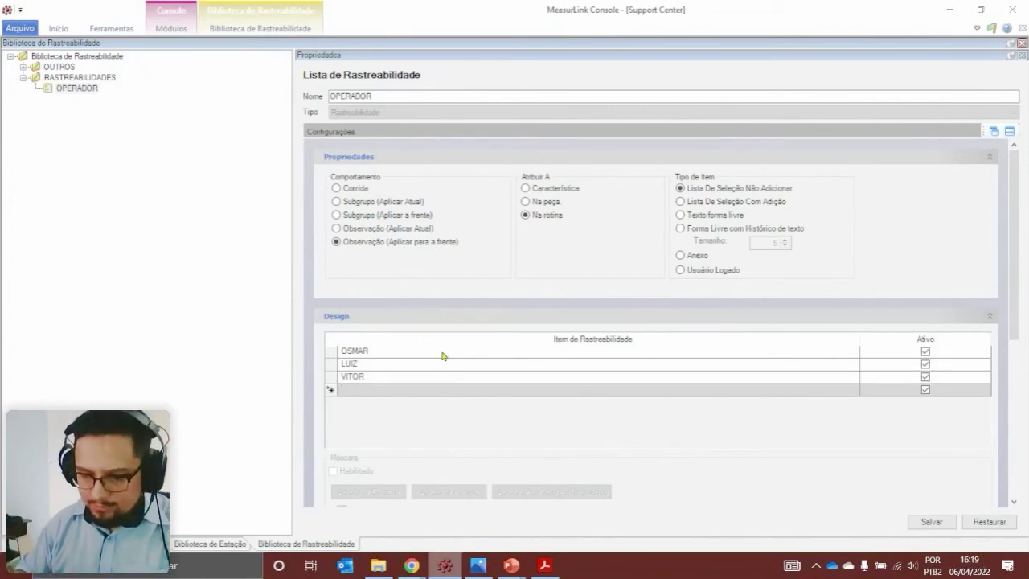
text(MARCELO)
key(Tab)
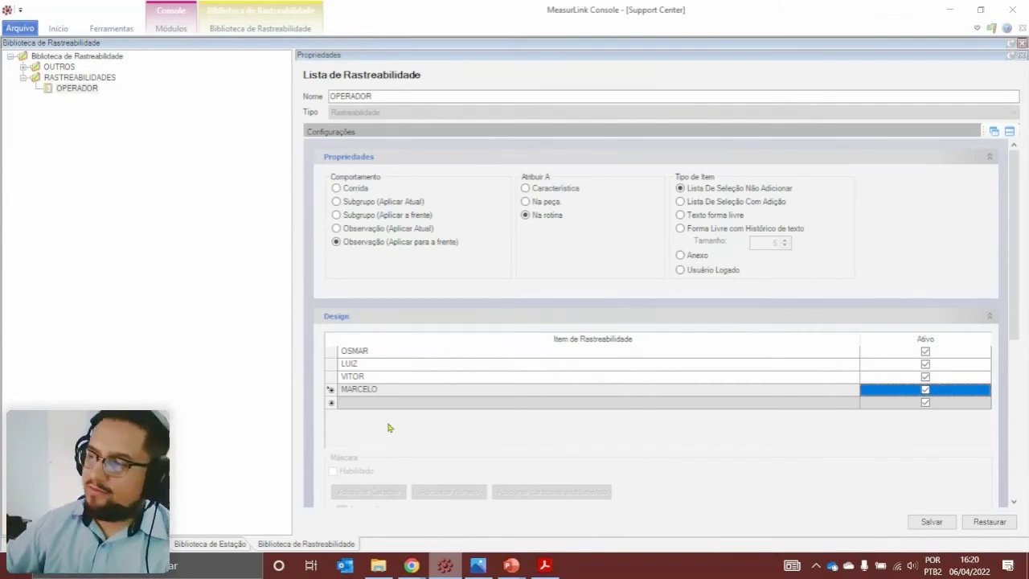
Set the OPERADOR list's item type to Lista De Seleção Com Adição and save the list
click(700, 205)
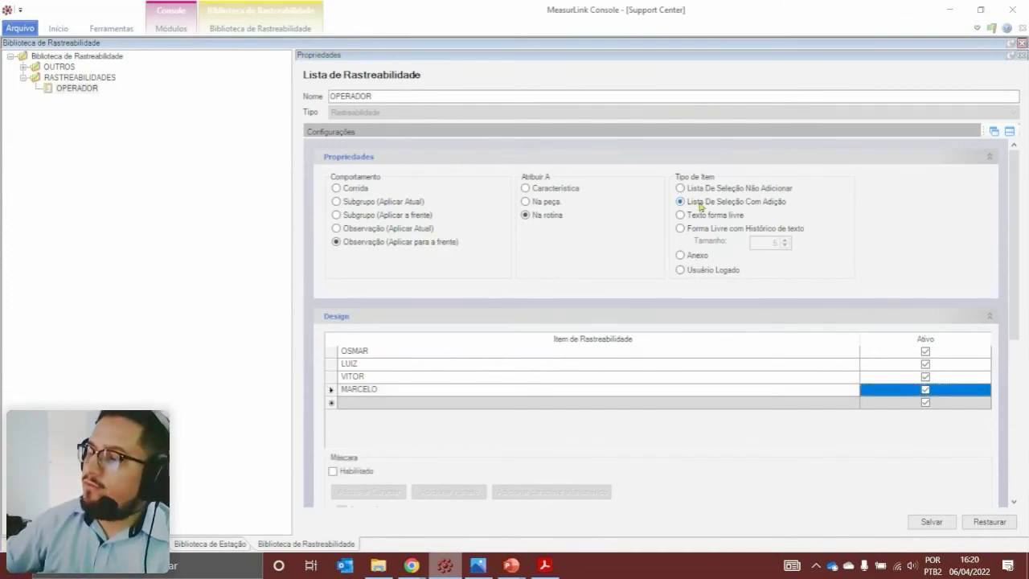
click(932, 522)
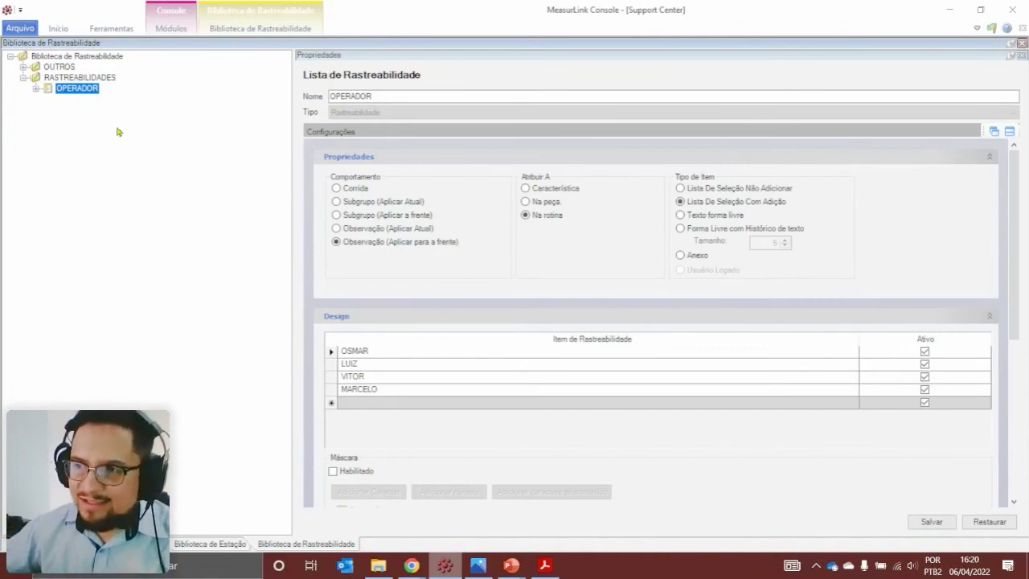
click(651, 240)
click(87, 89)
click(945, 522)
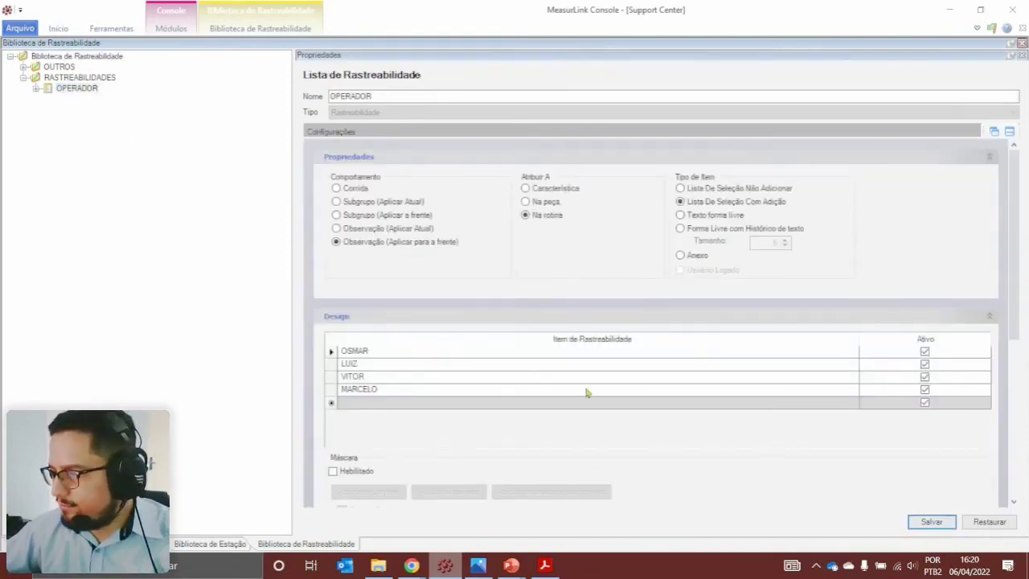
Copy the OPERADOR traceability list and paste it onto the PINO routine in the routine library
right_click(88, 91)
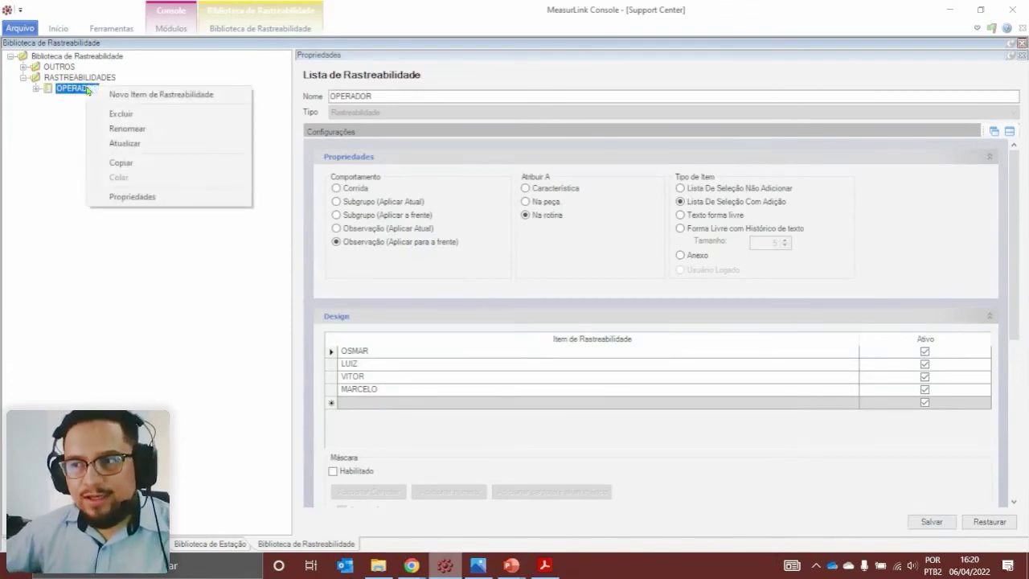
click(118, 164)
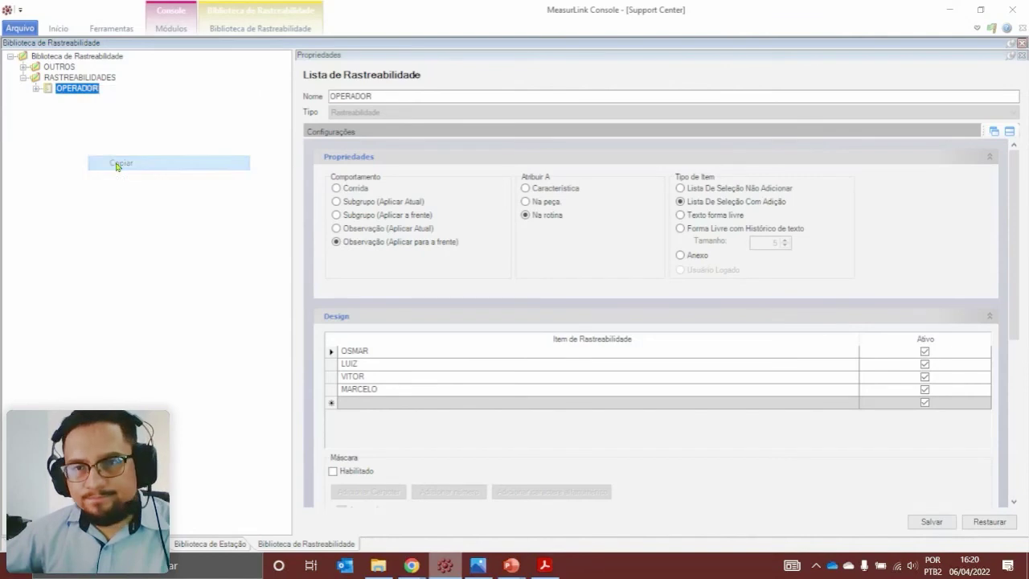
click(58, 29)
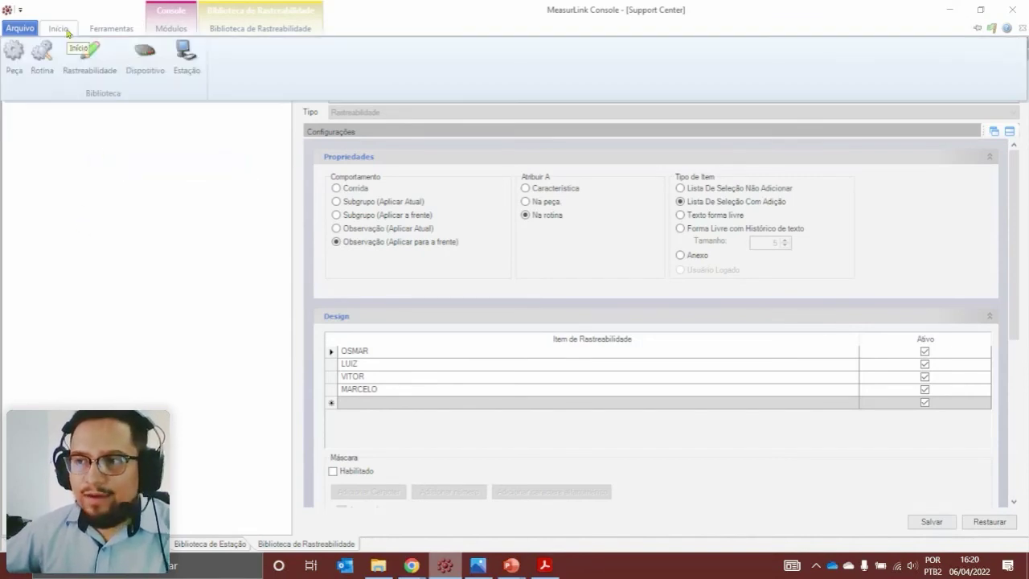
click(45, 76)
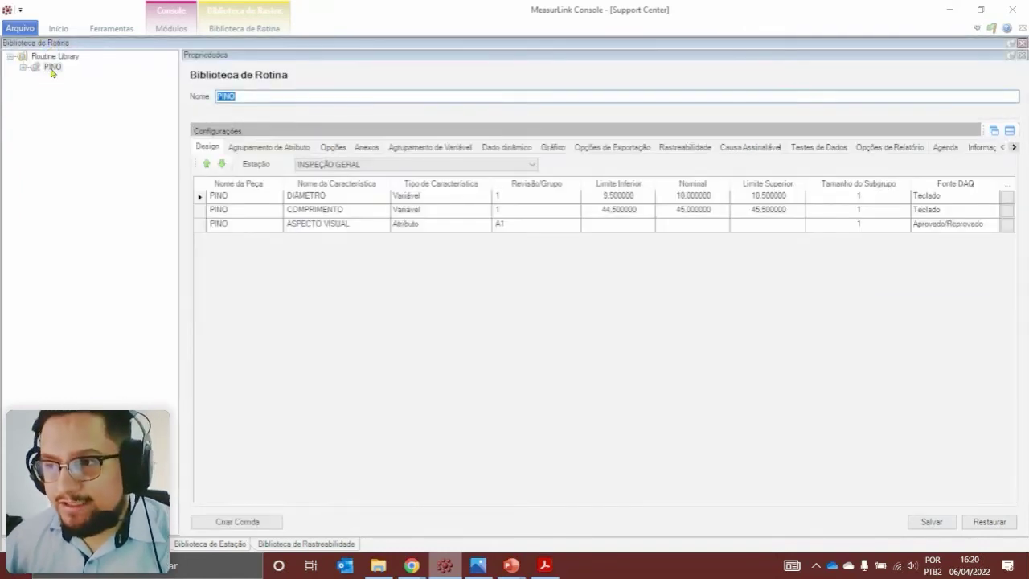
right_click(52, 70)
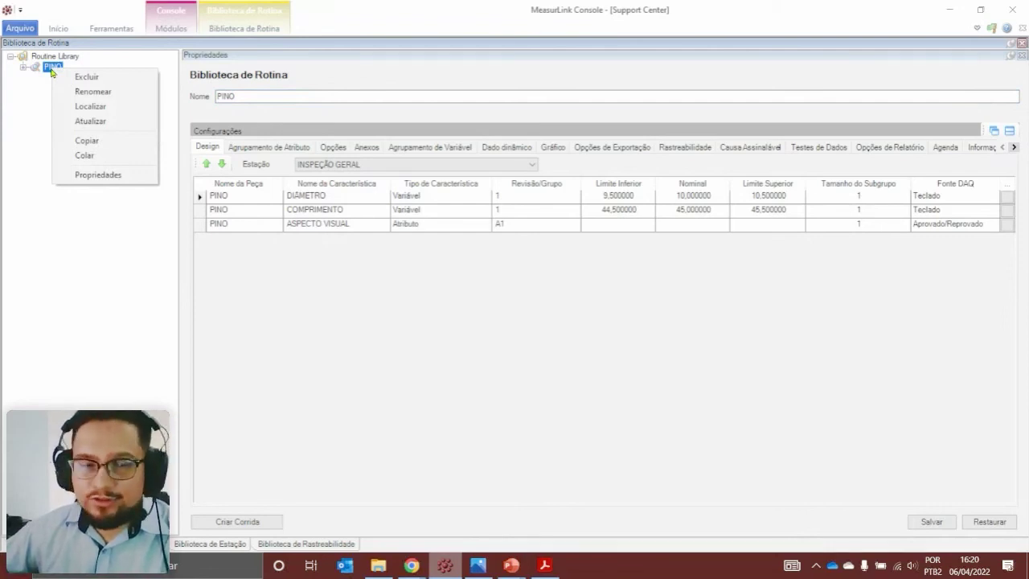
click(100, 157)
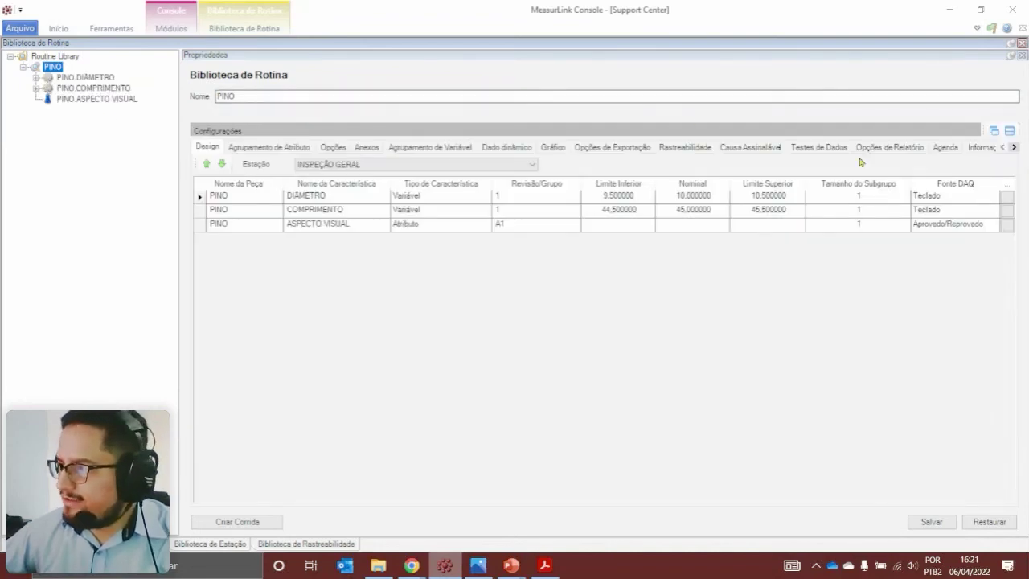
Enable Forçar and Prompt em Resume for OPERADOR in the PINO routine's traceability settings and save the routine
click(702, 148)
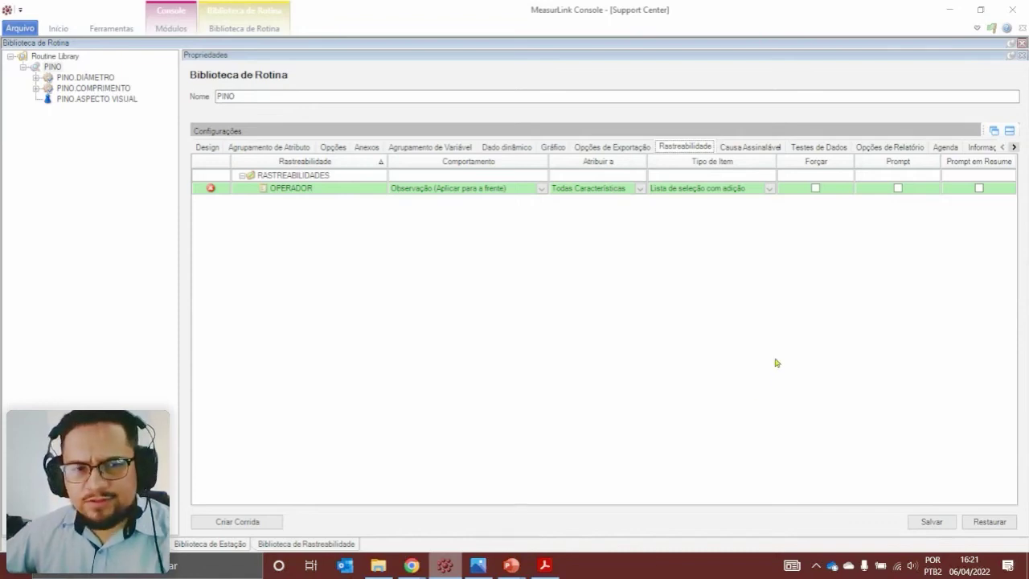
click(816, 189)
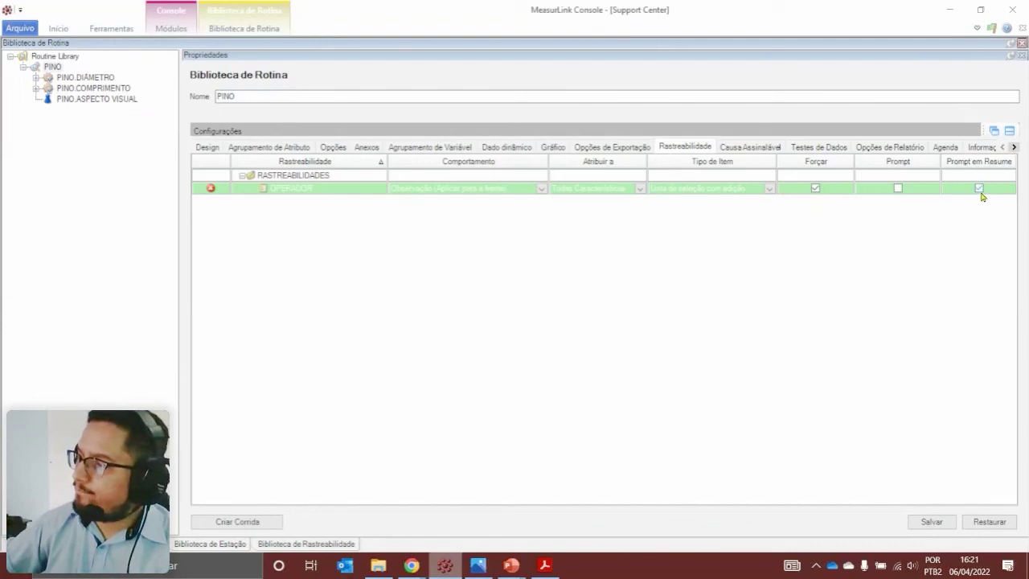
click(932, 522)
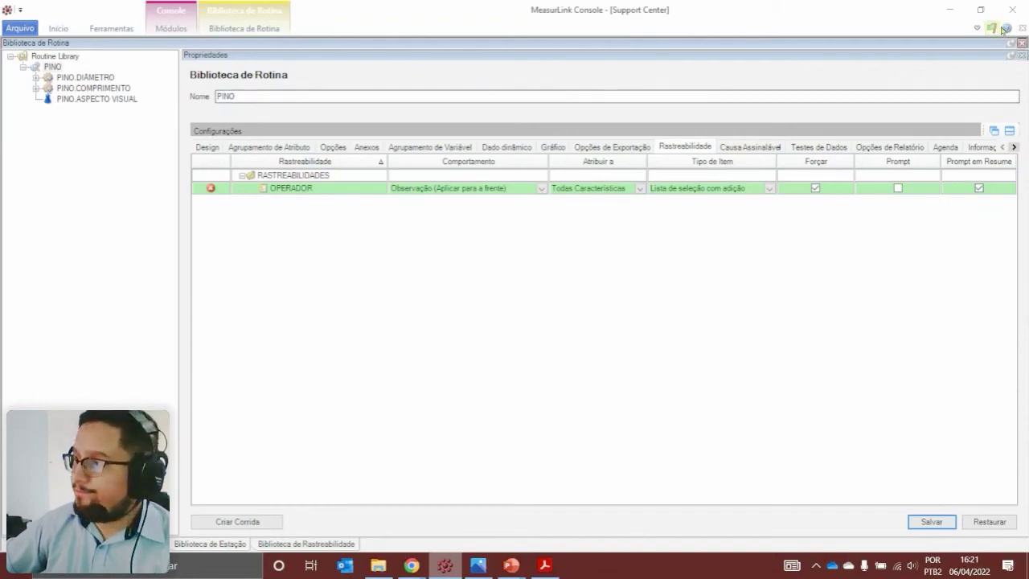
Close Support Center, switch to the Real-Time module and start a new run from the PINO routine
click(1022, 40)
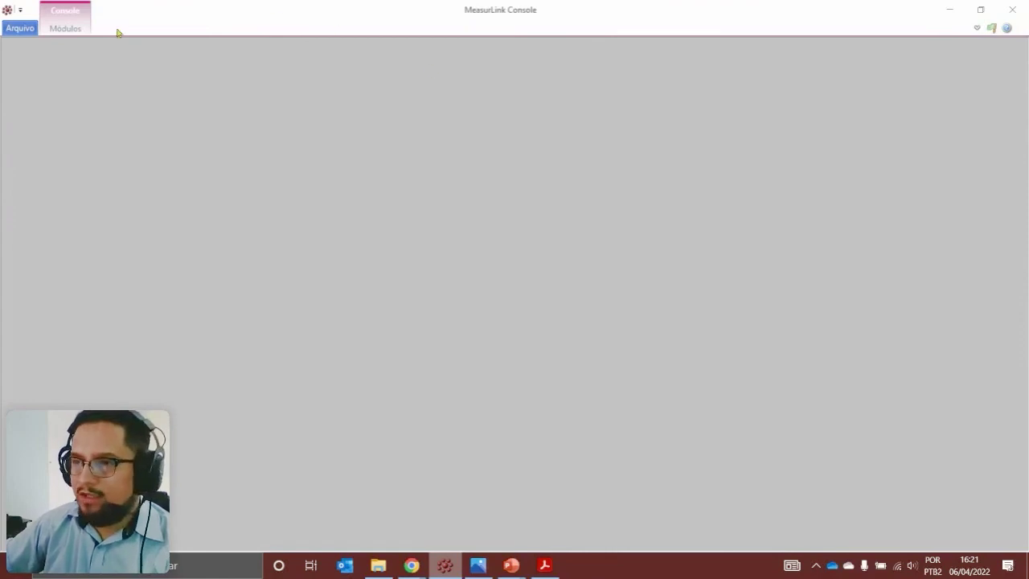
click(77, 29)
click(314, 74)
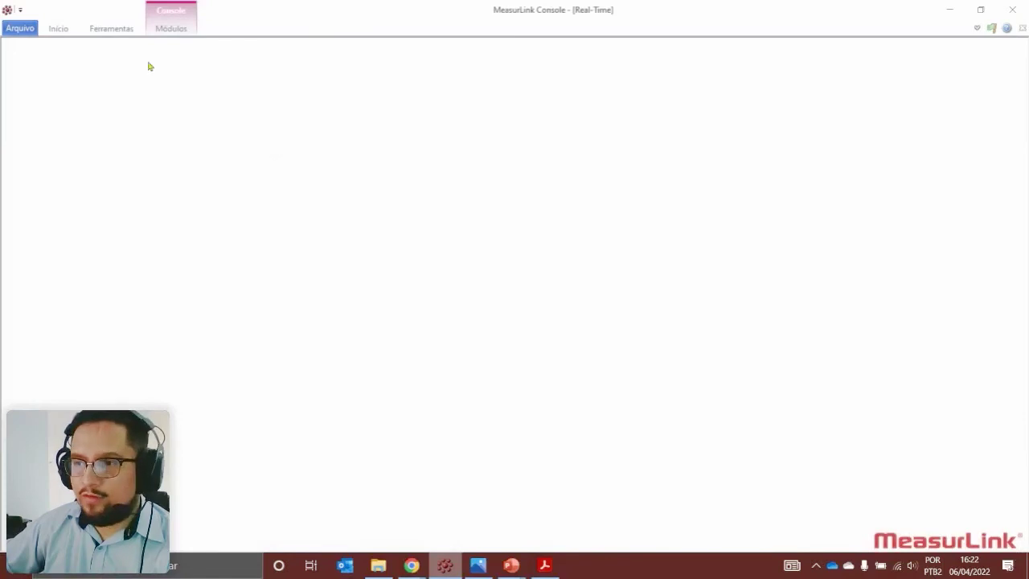
click(66, 29)
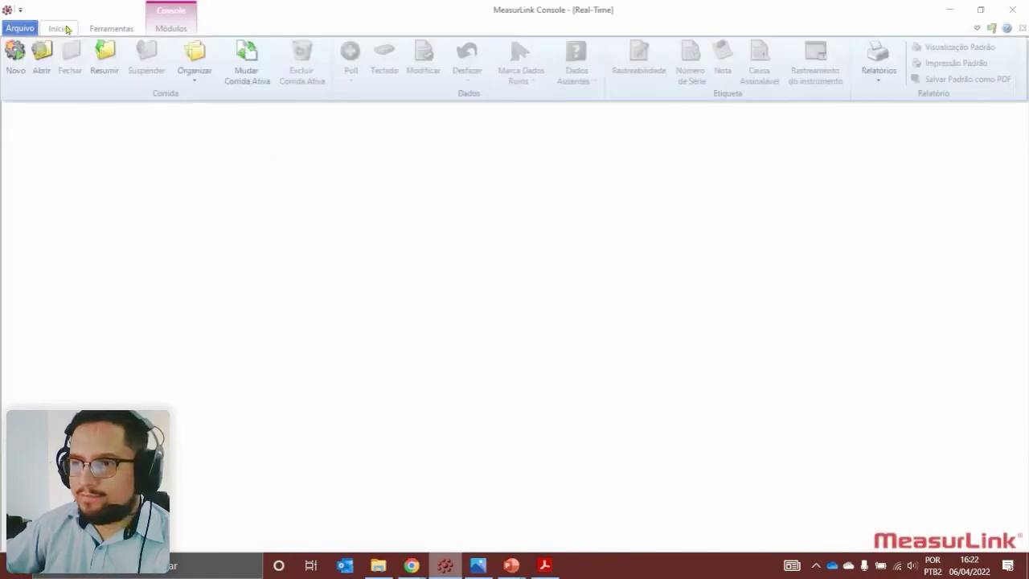
click(16, 71)
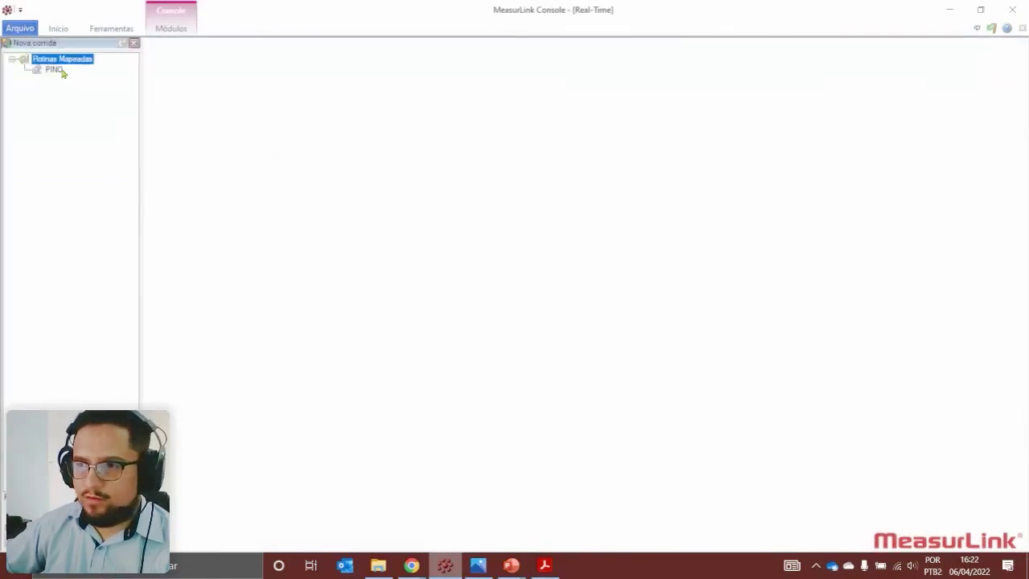
click(56, 72)
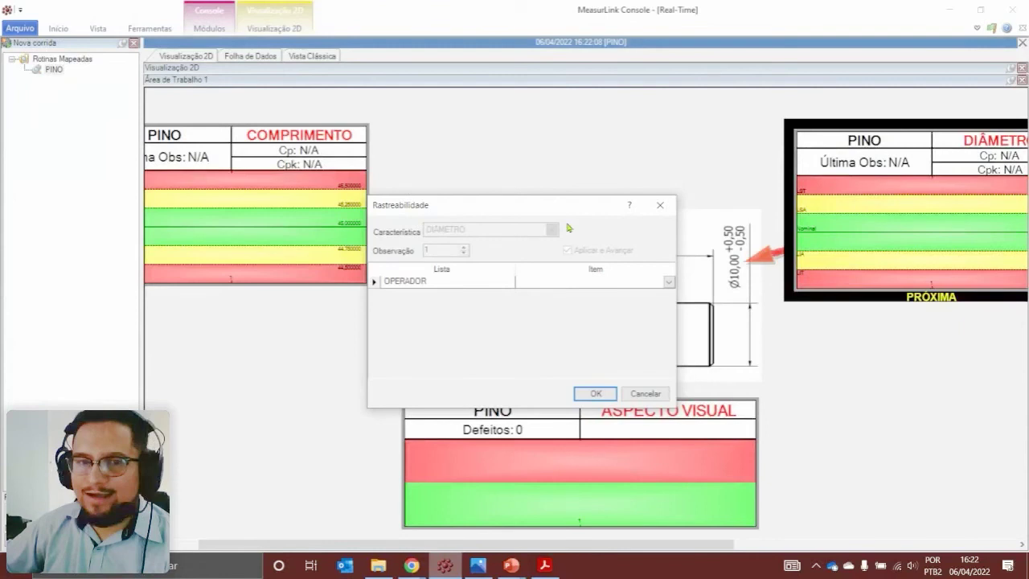
Enter an unlisted operator name as the OPERADOR item in the new run's traceability dialog
drag(511, 210, 539, 193)
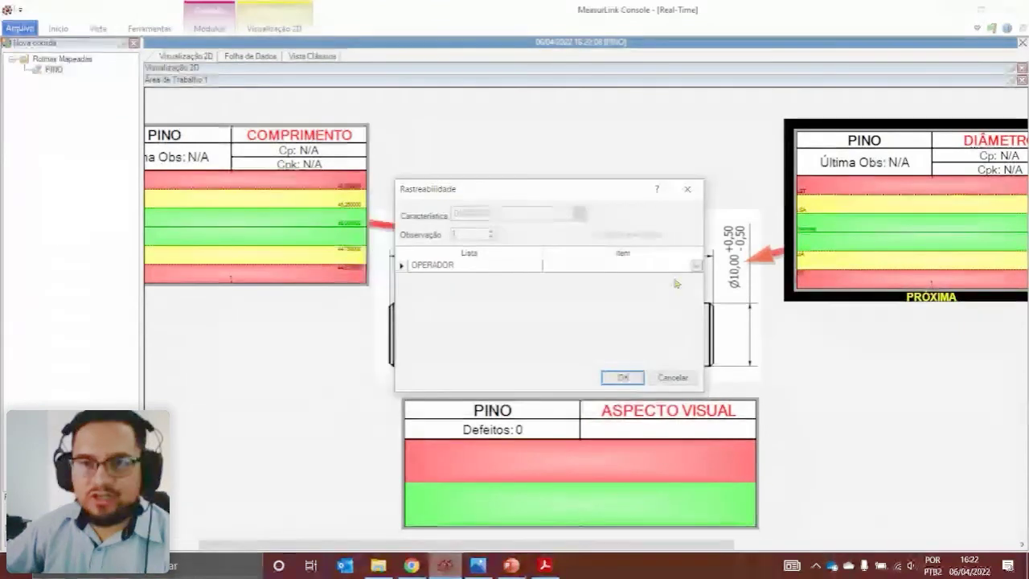
click(697, 268)
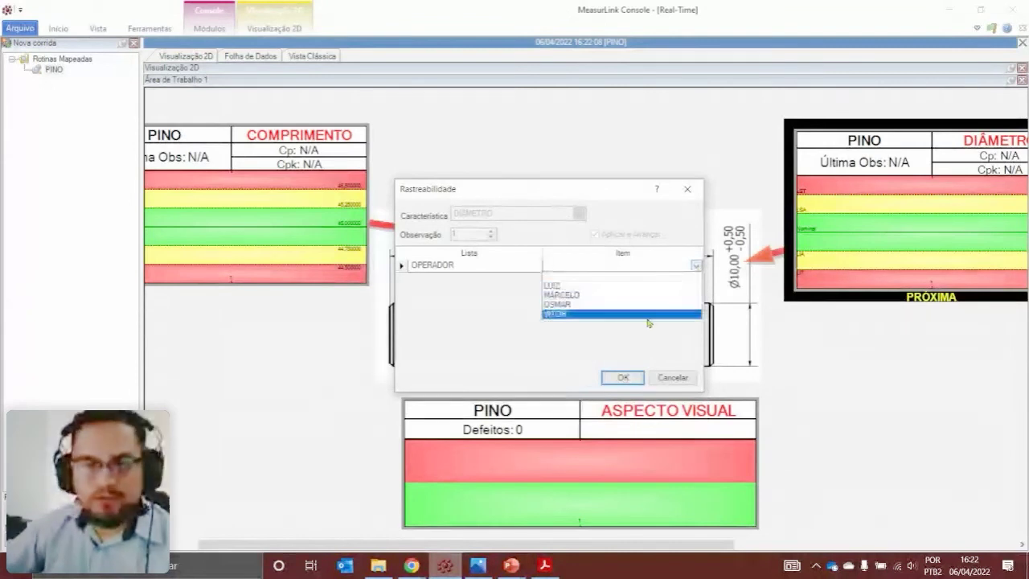
click(624, 278)
text(FULANO)
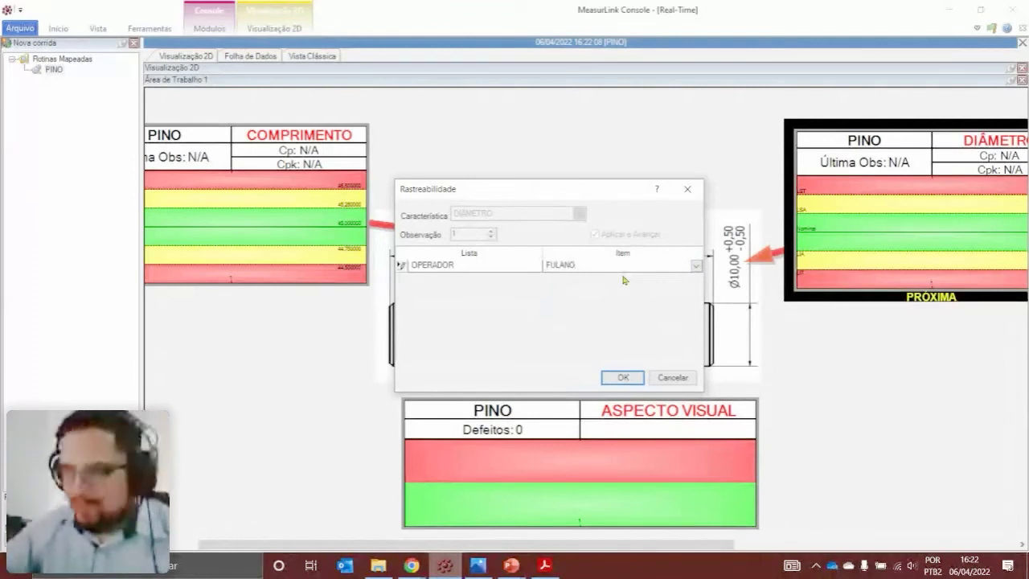
Assign one of the listed operators to OPERADOR, confirm the traceability dialog and close the new-run list
click(696, 265)
click(586, 305)
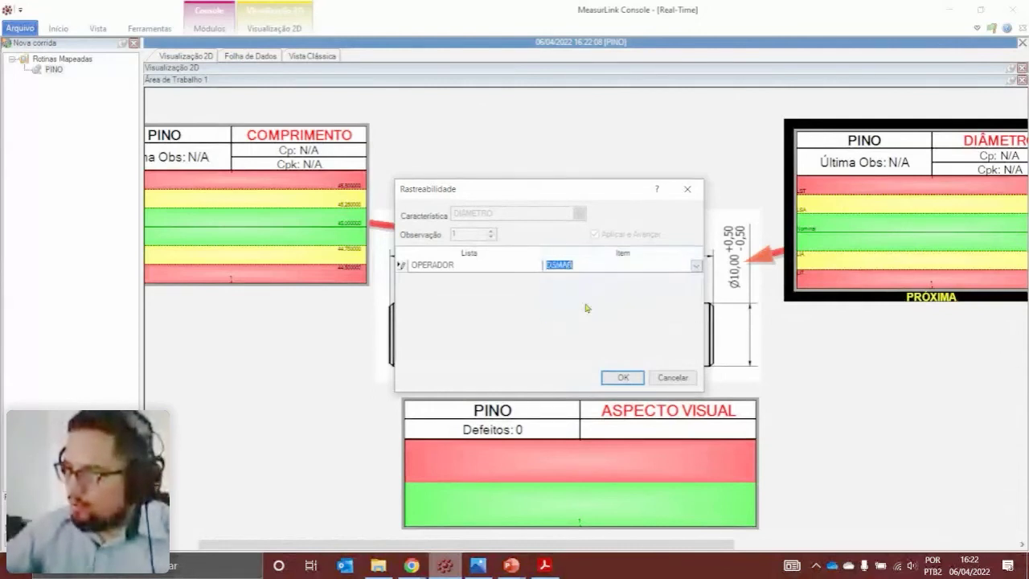
click(622, 377)
click(534, 111)
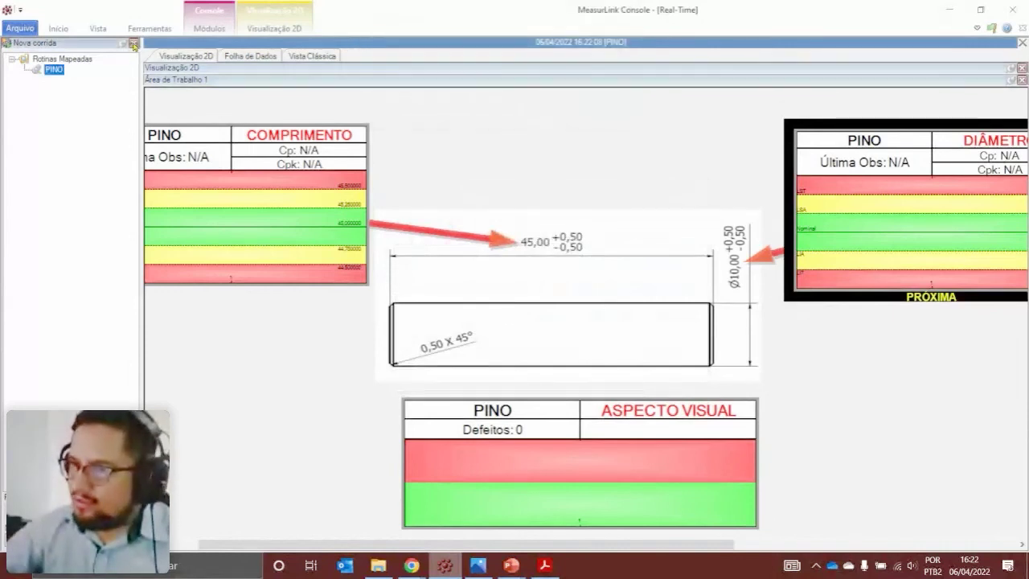
click(133, 44)
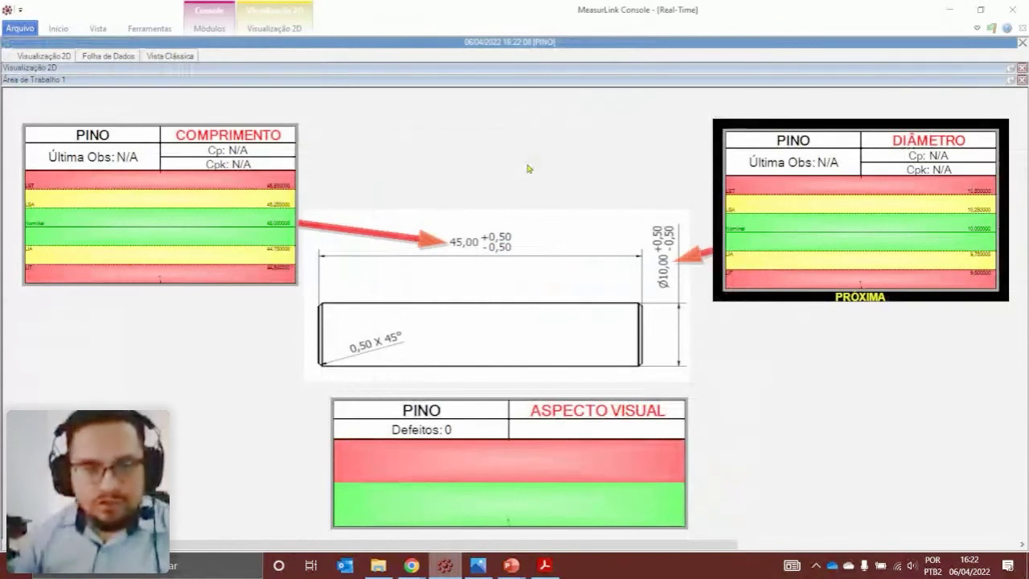
Check the OPERADOR entry assigned to DIÂMETRO in the run's traceability dialog and leave it unchanged
click(61, 28)
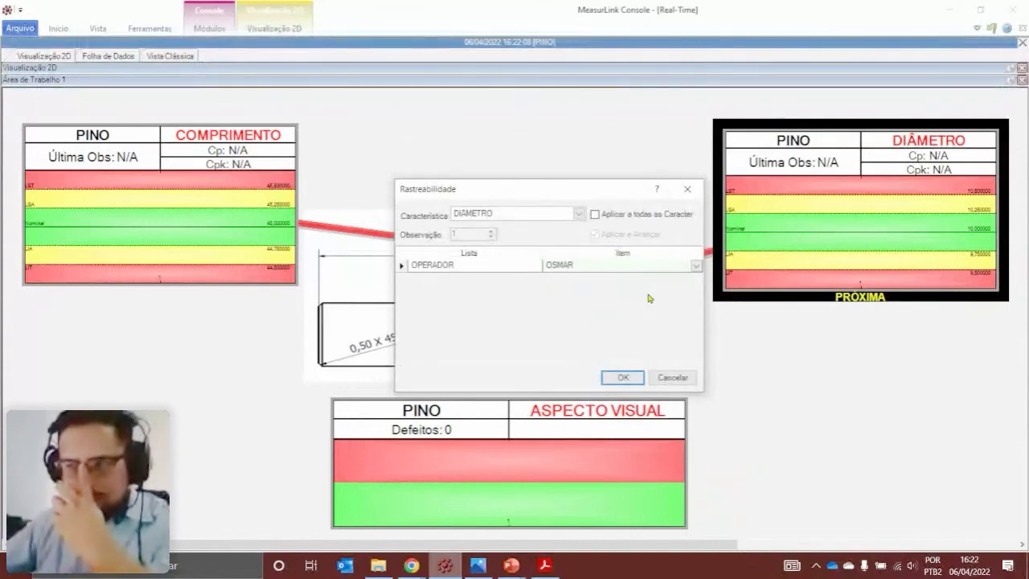
click(688, 191)
Open the ASPECTO VISUAL flag in the Designer and enlarge it by extending its upper and left edges
click(386, 447)
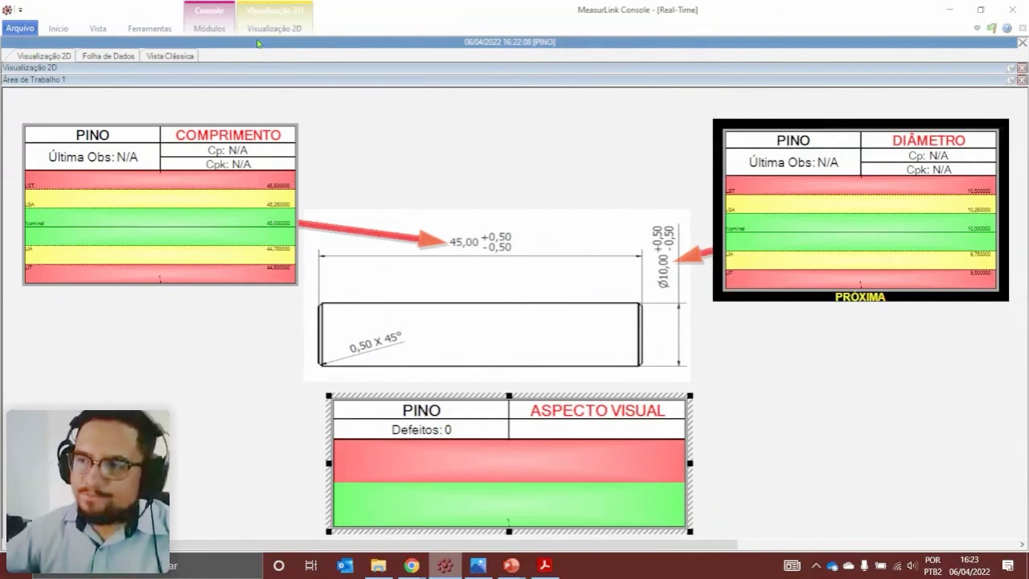
click(283, 29)
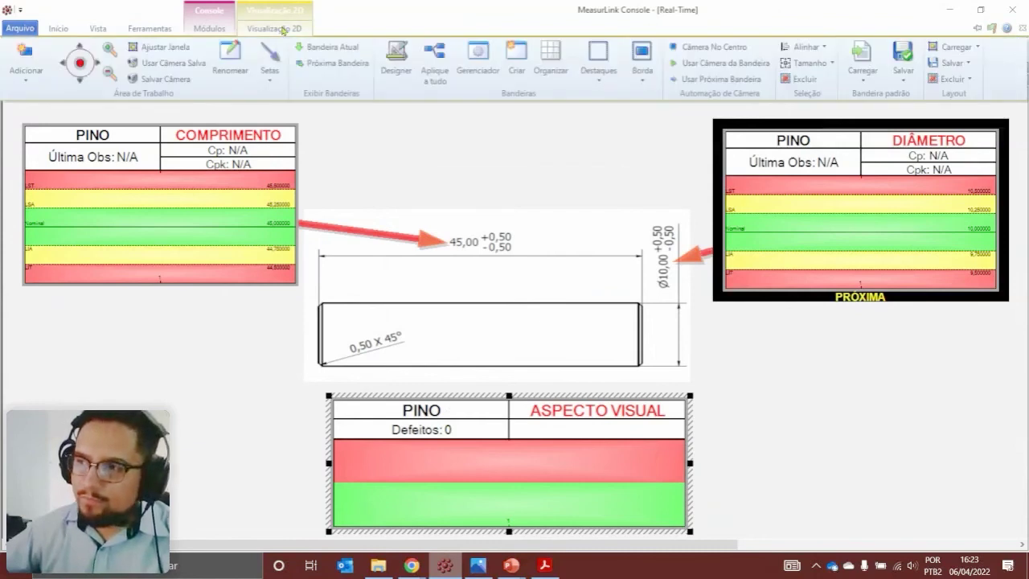
click(392, 74)
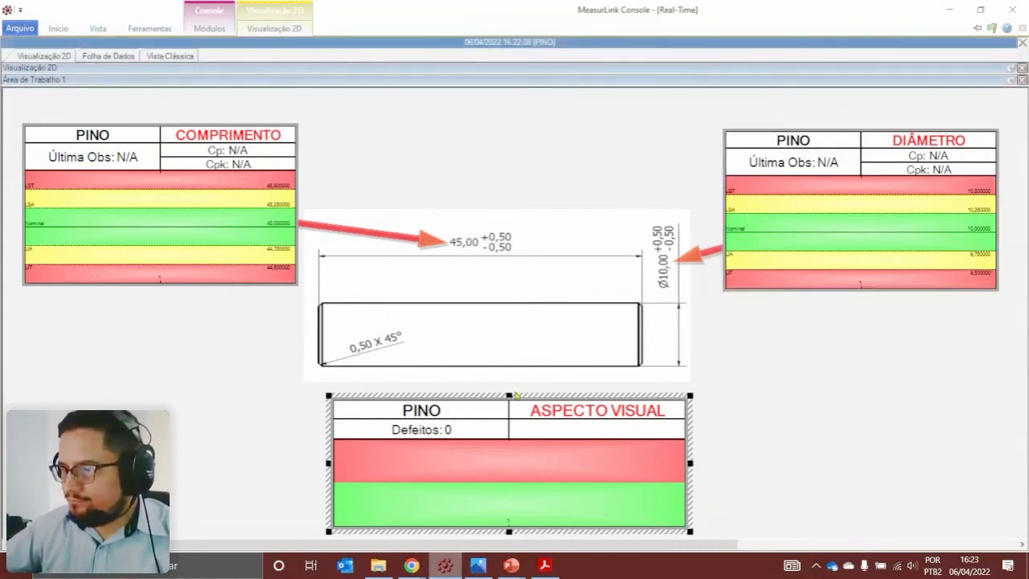
drag(512, 395, 511, 378)
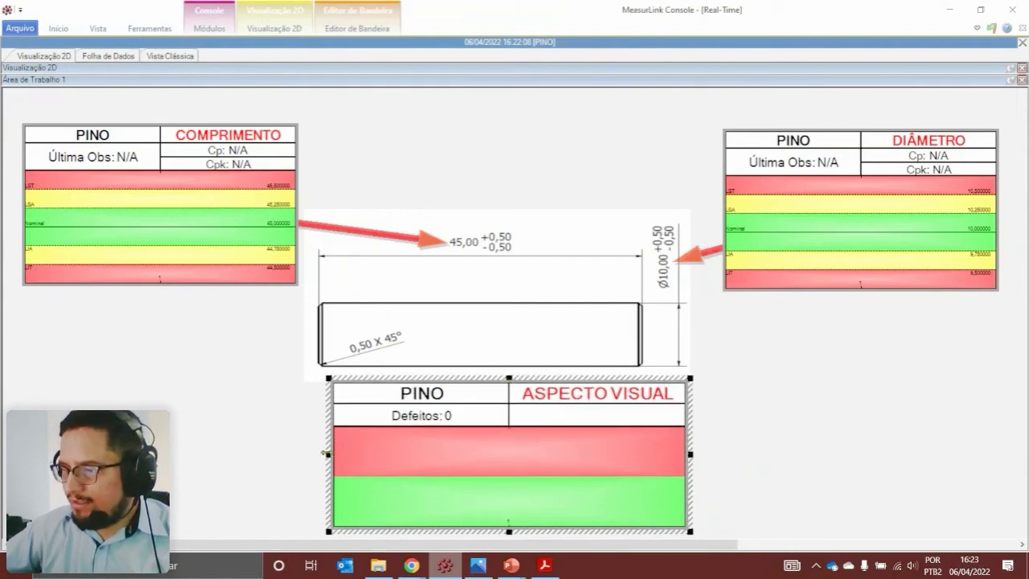
drag(325, 457, 315, 456)
Increase the heights of the part name and Defeitos rows in the ASPECTO VISUAL flag
click(402, 396)
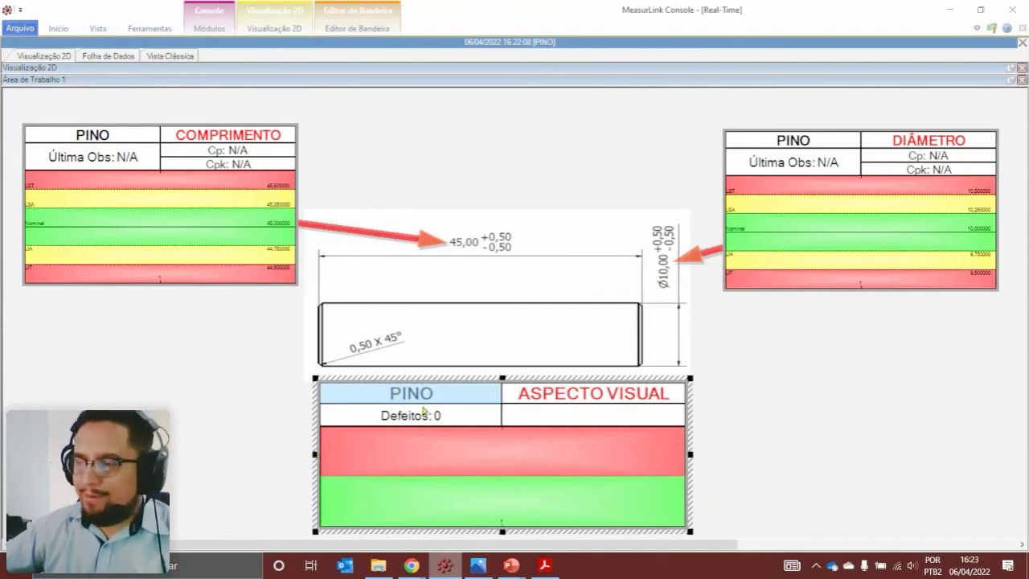
drag(442, 402, 447, 442)
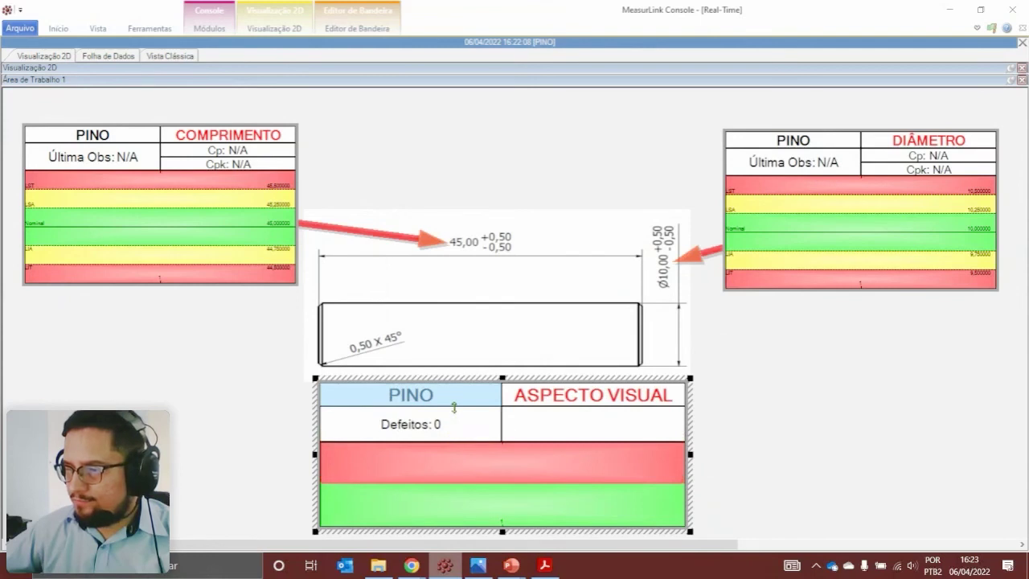
drag(452, 405, 450, 406)
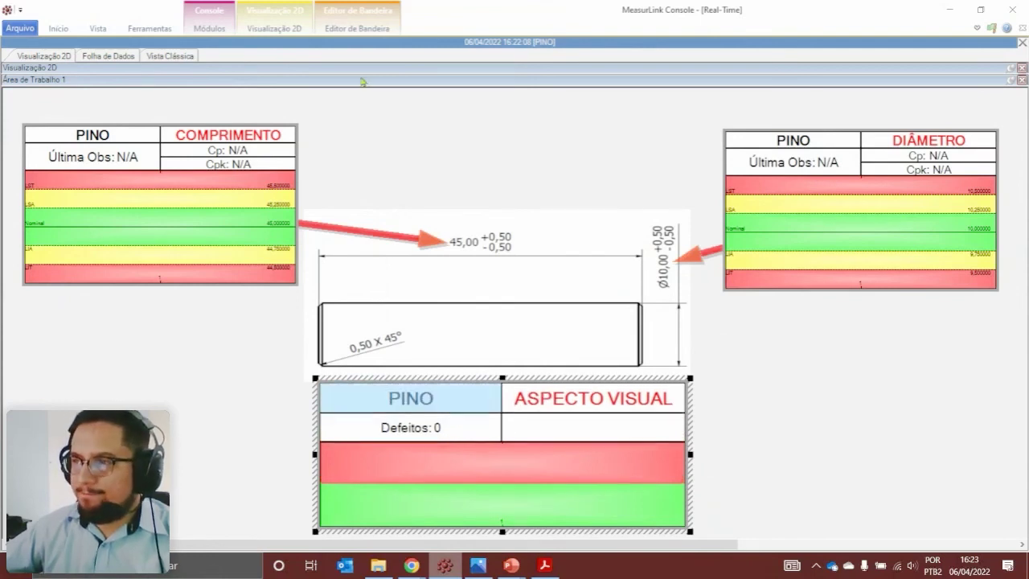
Add a Rastreabilidade text for the OPERADOR list to the flag and place it directly below the part name
click(343, 30)
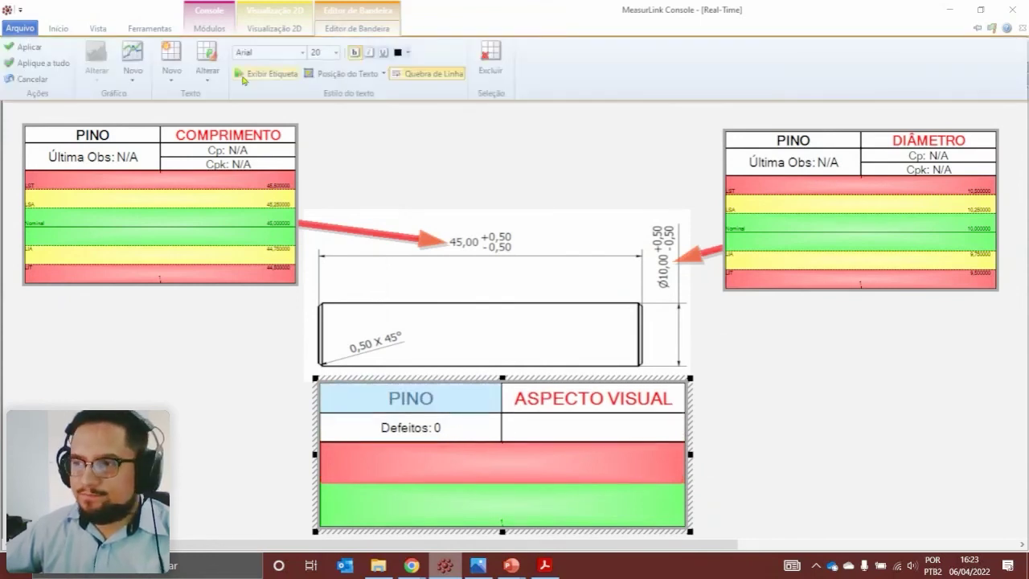
click(168, 82)
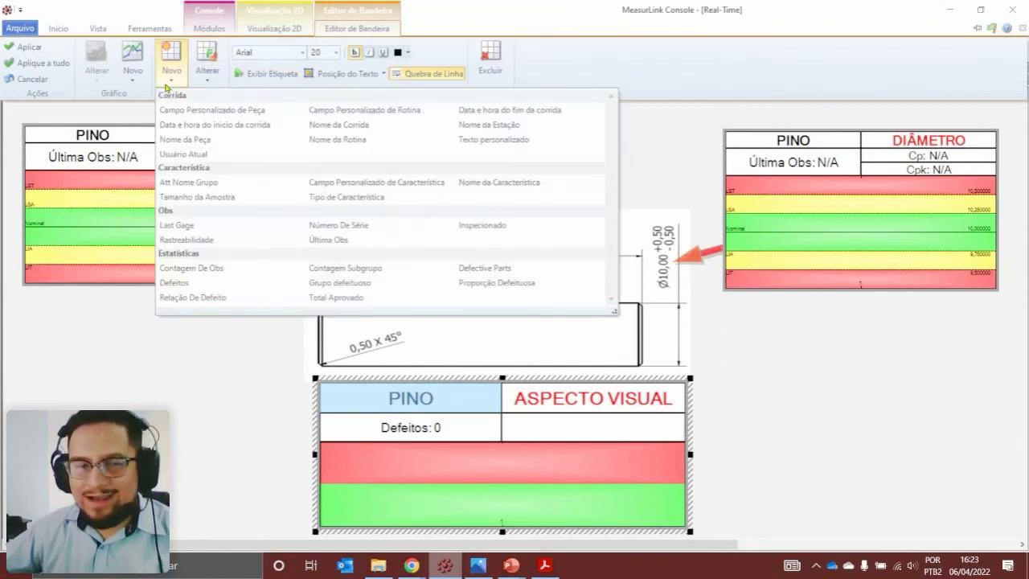
click(187, 240)
click(415, 145)
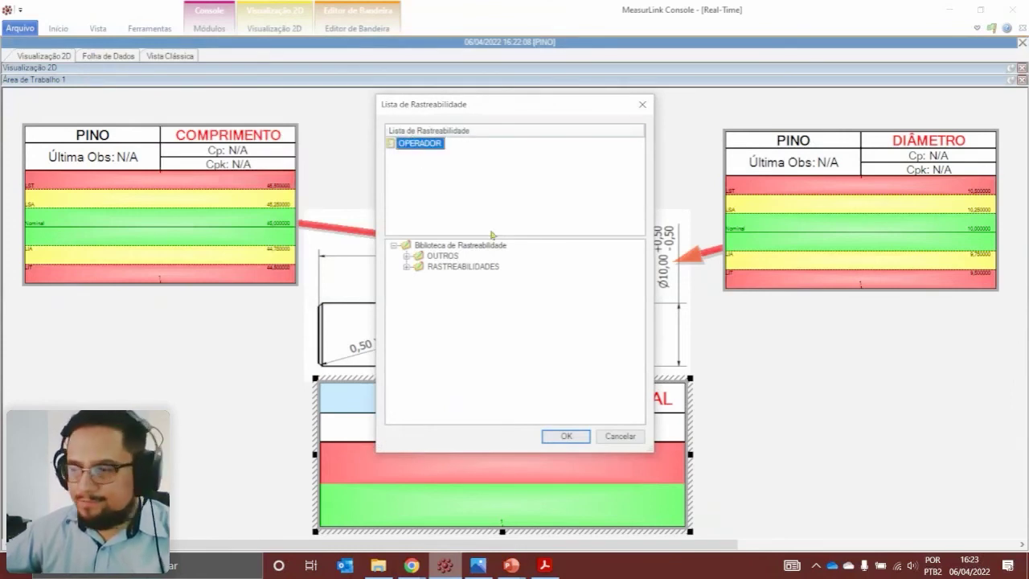
click(556, 437)
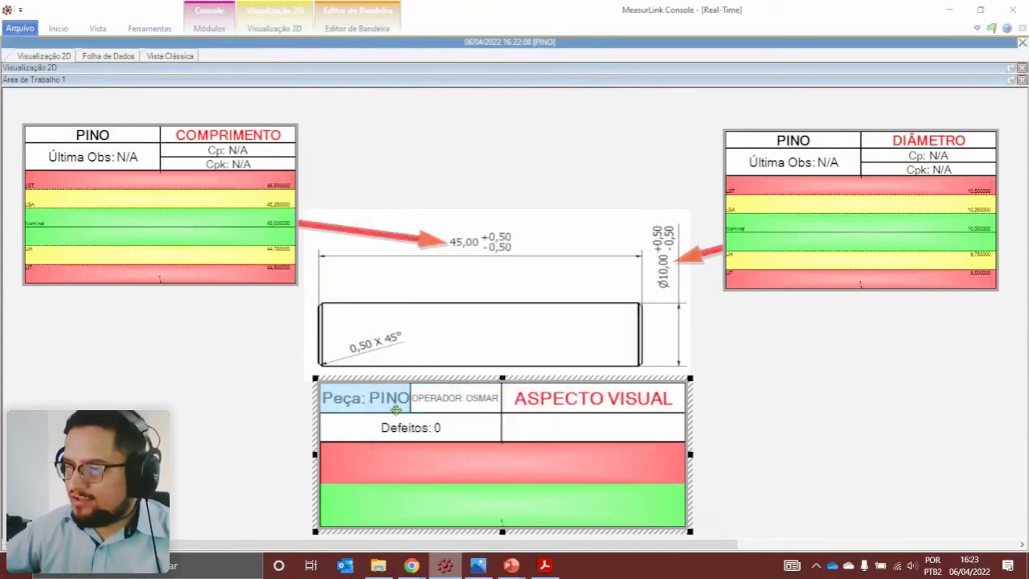
click(455, 397)
drag(463, 396, 452, 410)
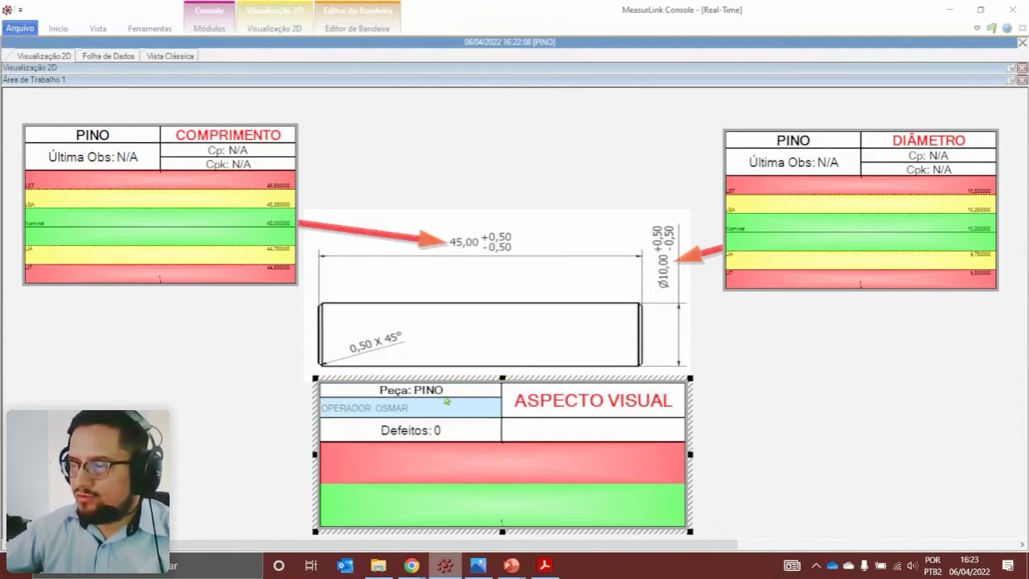
Set the font size of both the part name and OPERADOR texts to 20
click(441, 395)
click(437, 408)
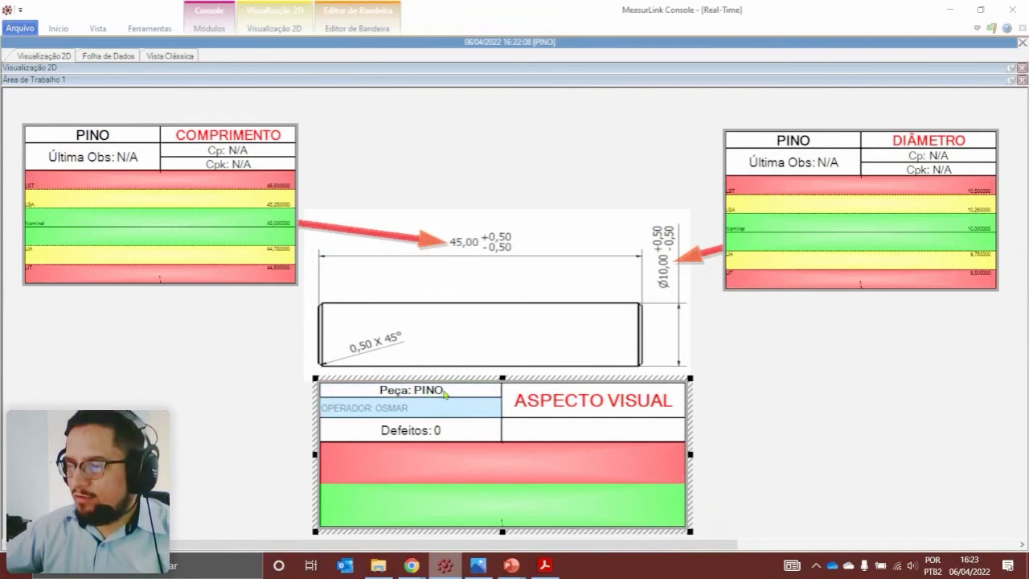
ctrl+click(445, 392)
click(362, 29)
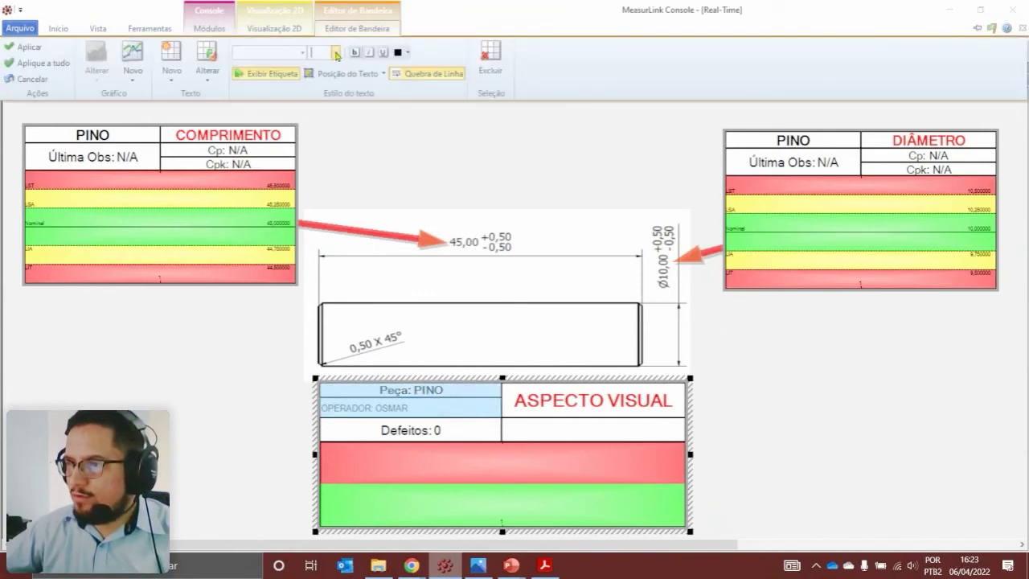
click(335, 52)
scroll(334, 144, down, 3)
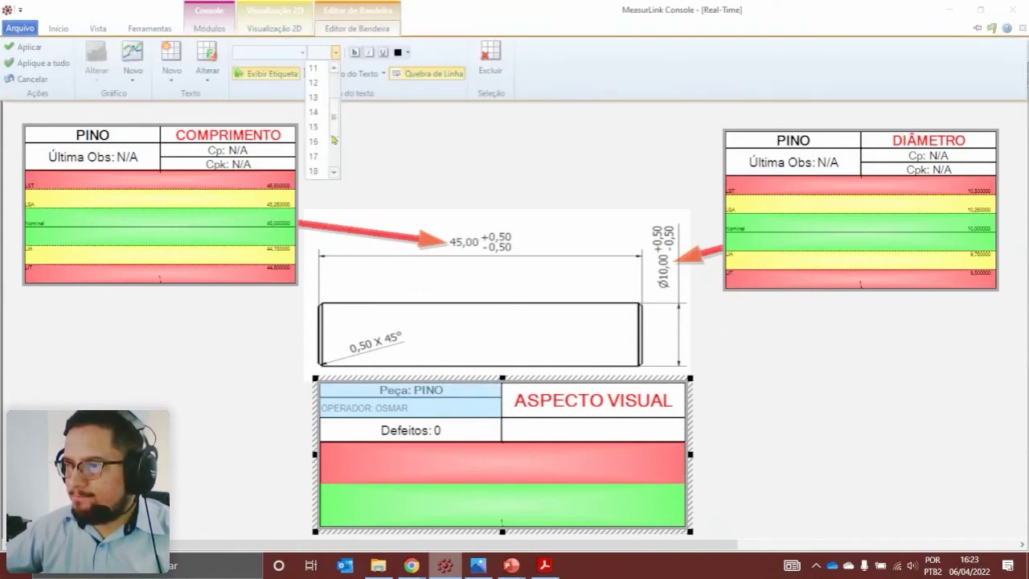
scroll(334, 131, down, 2)
click(315, 167)
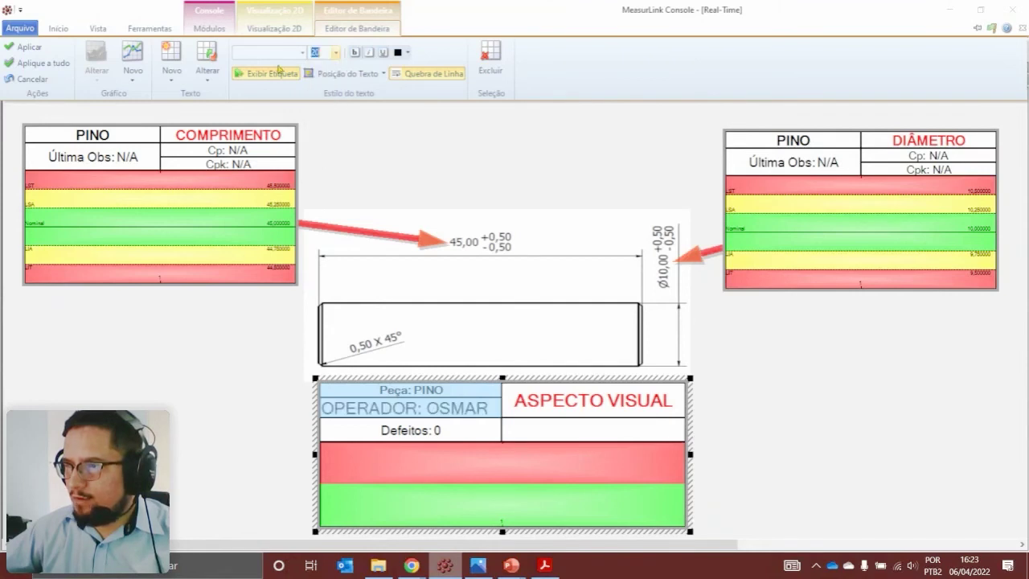